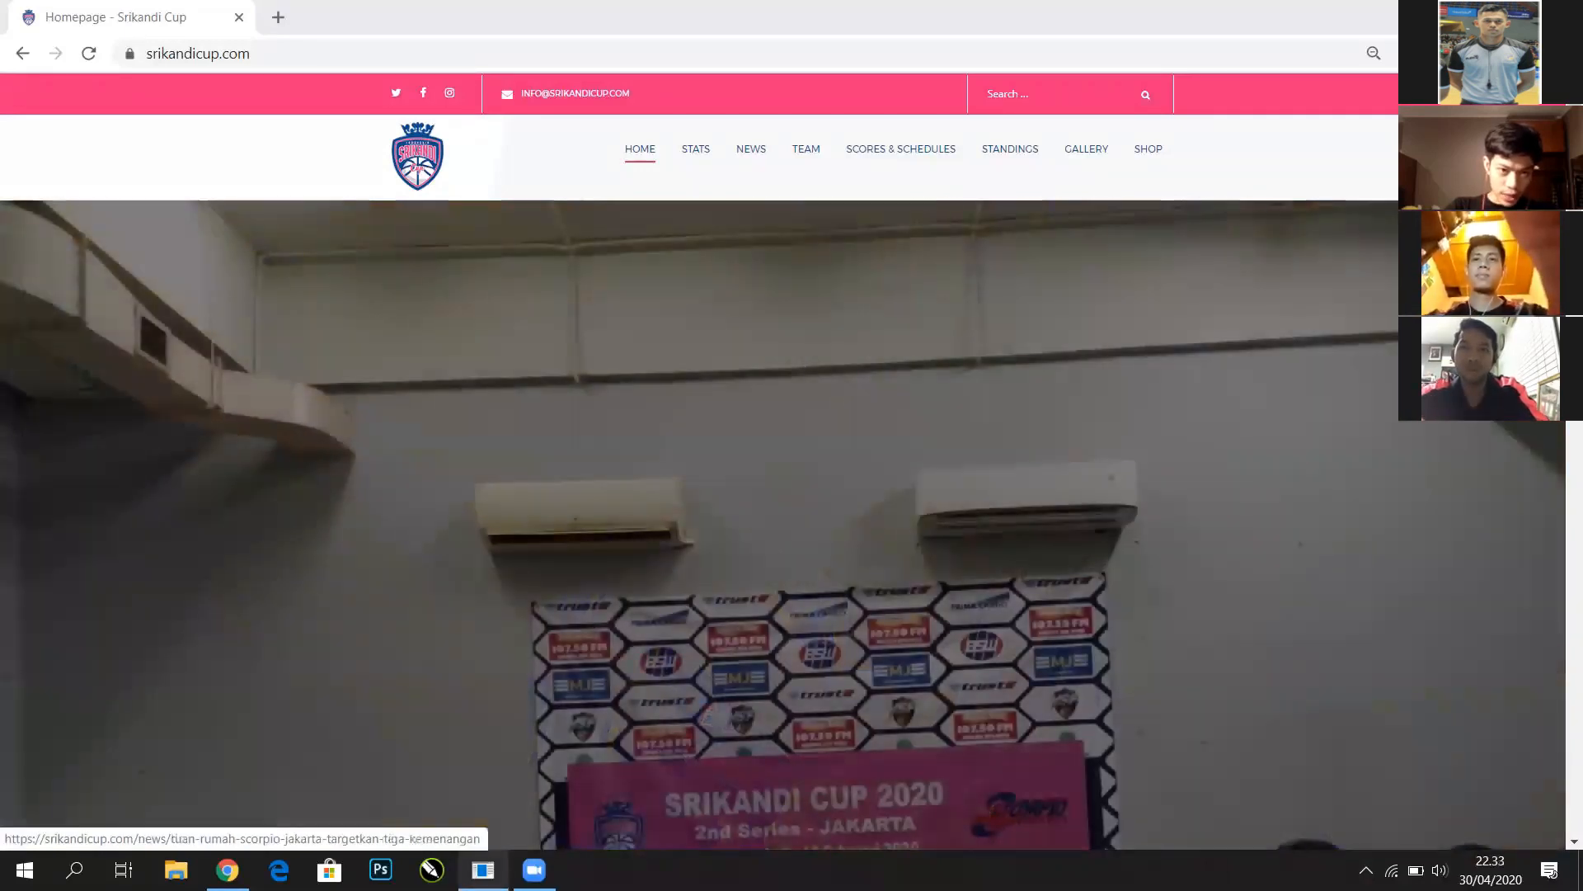
Switch to the scoresheet app, search 'digi', and return to the game 33 list
key(alt+Tab)
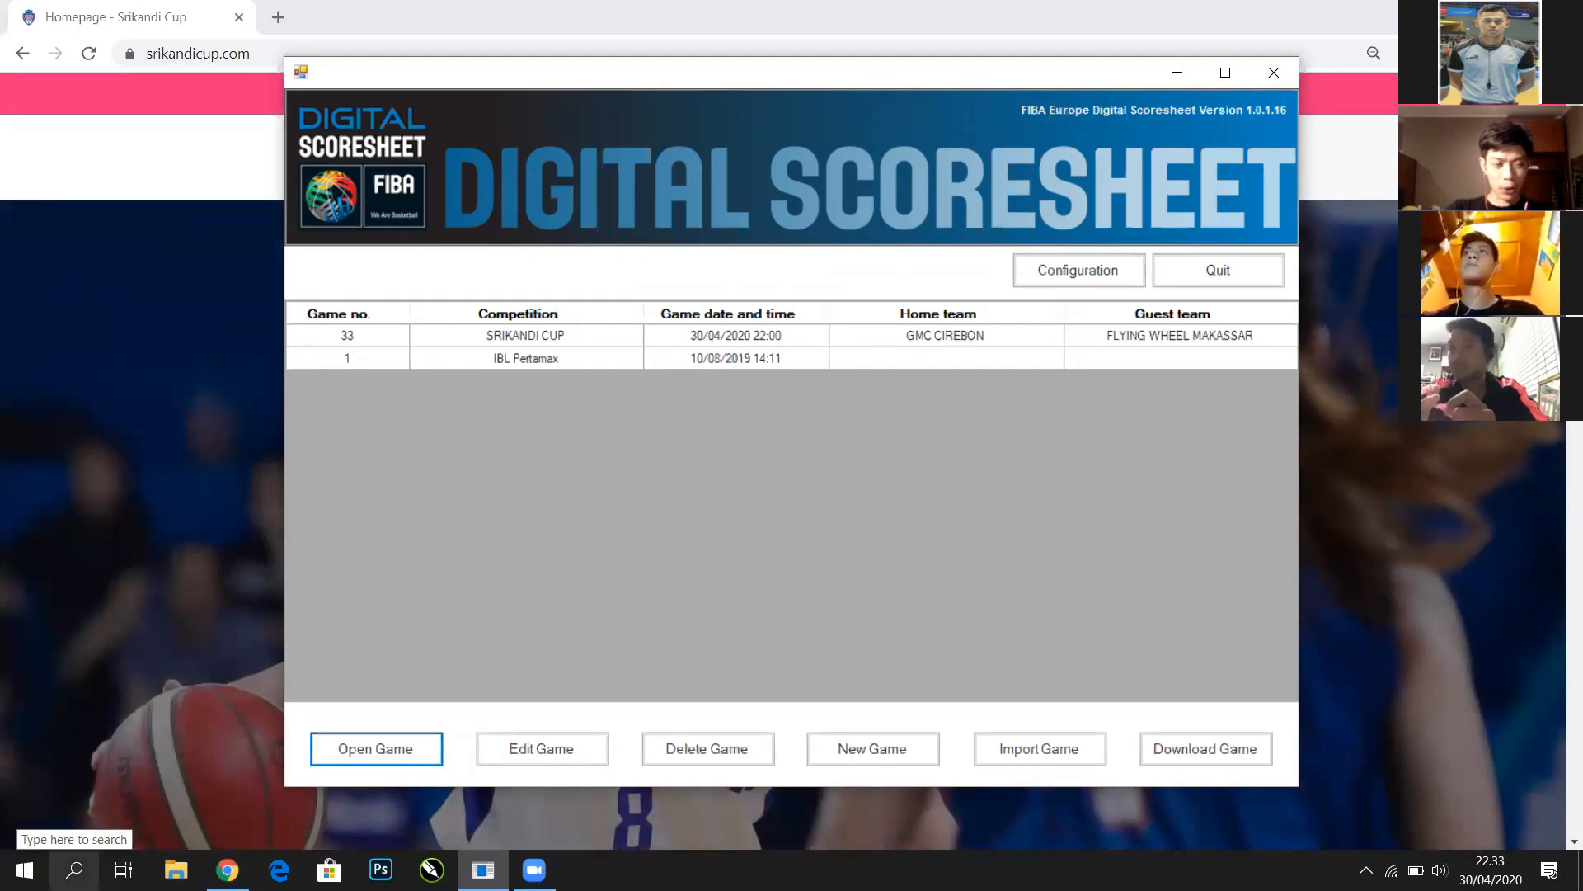
click(74, 869)
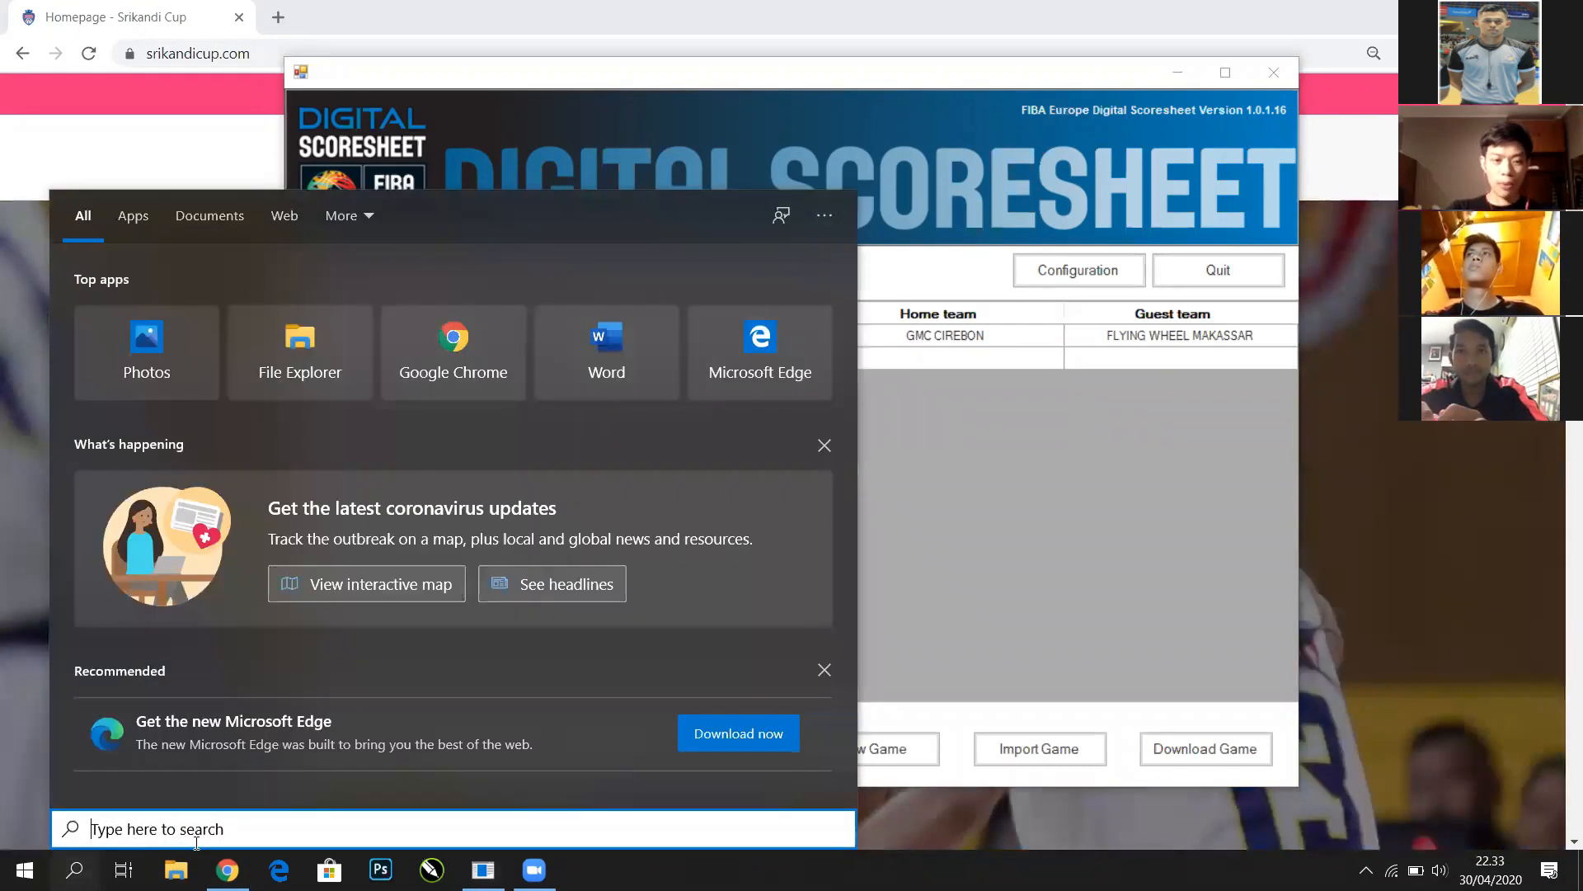
text(digi)
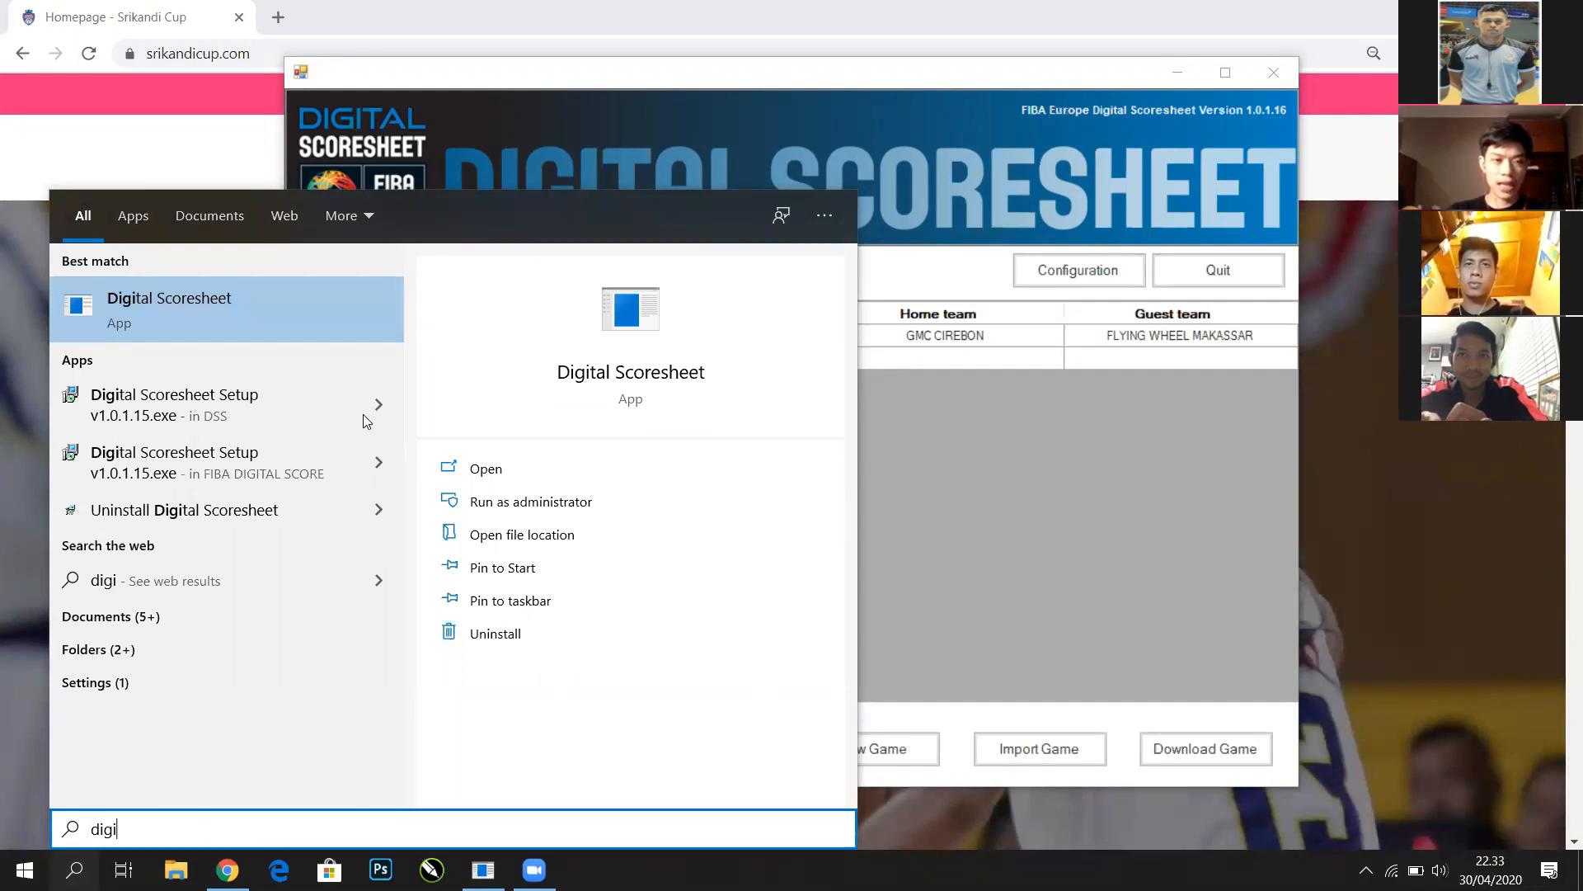
click(1097, 629)
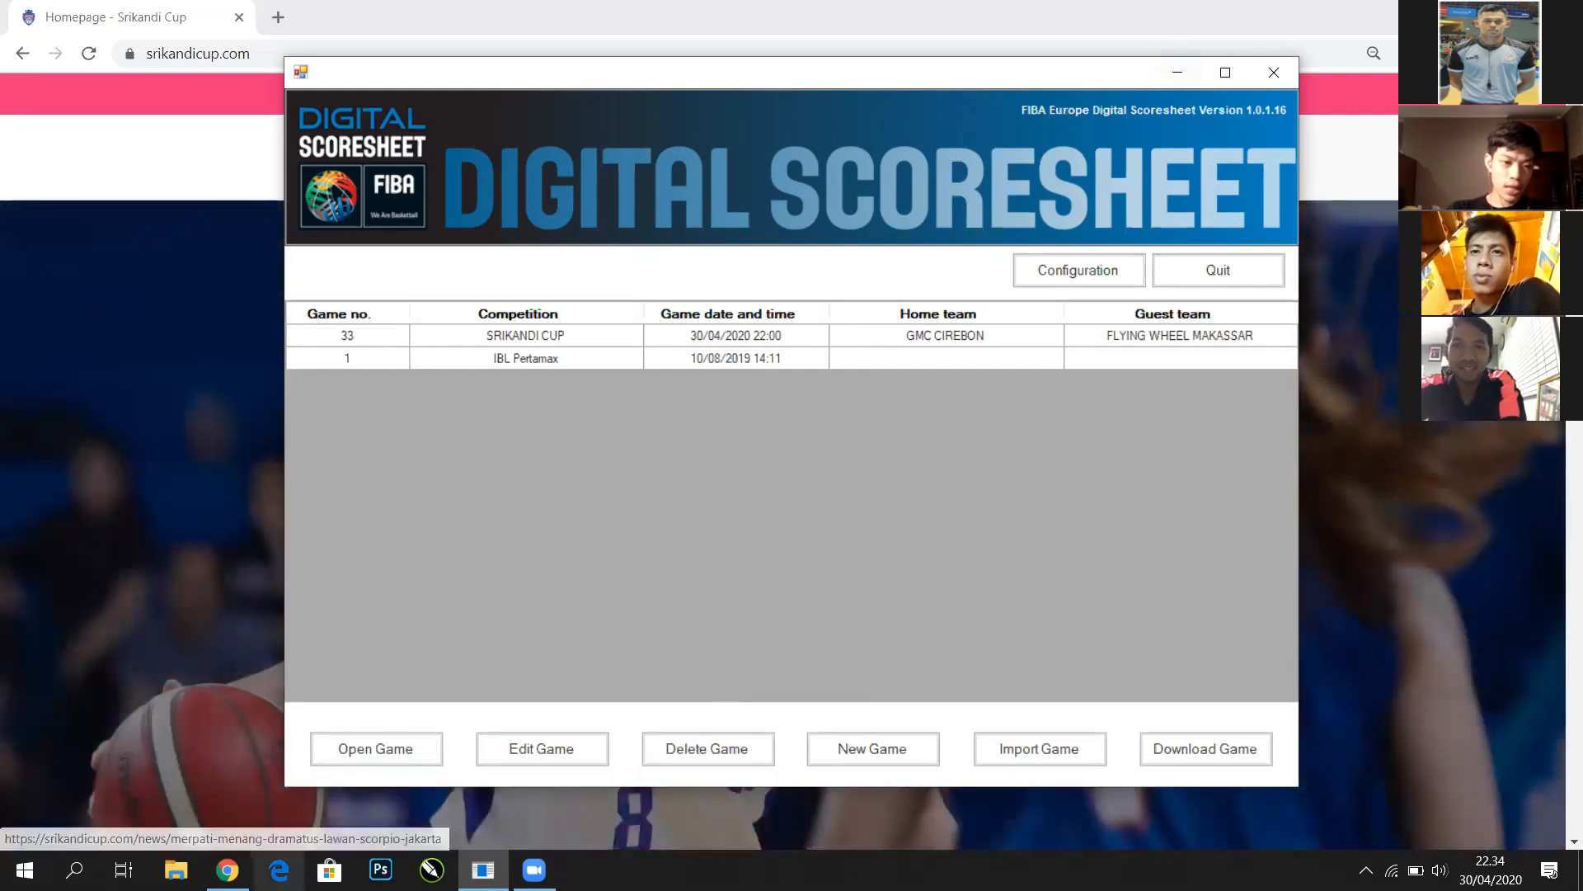
Minimize the scoresheet, search 'digi', and go back to the Merpati article in Chrome
click(1176, 73)
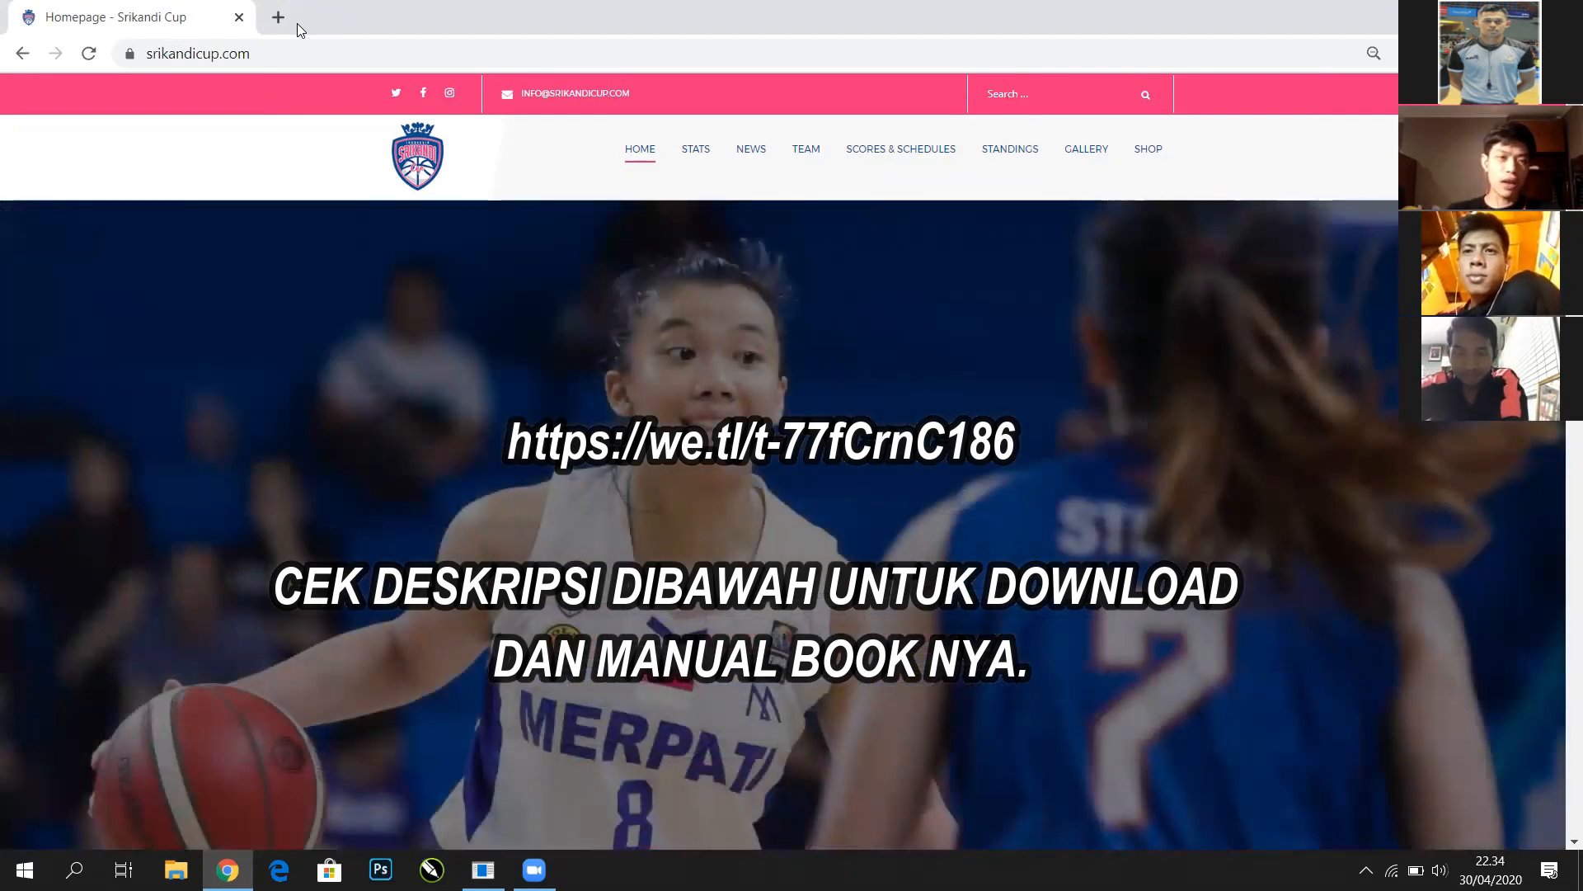
click(74, 869)
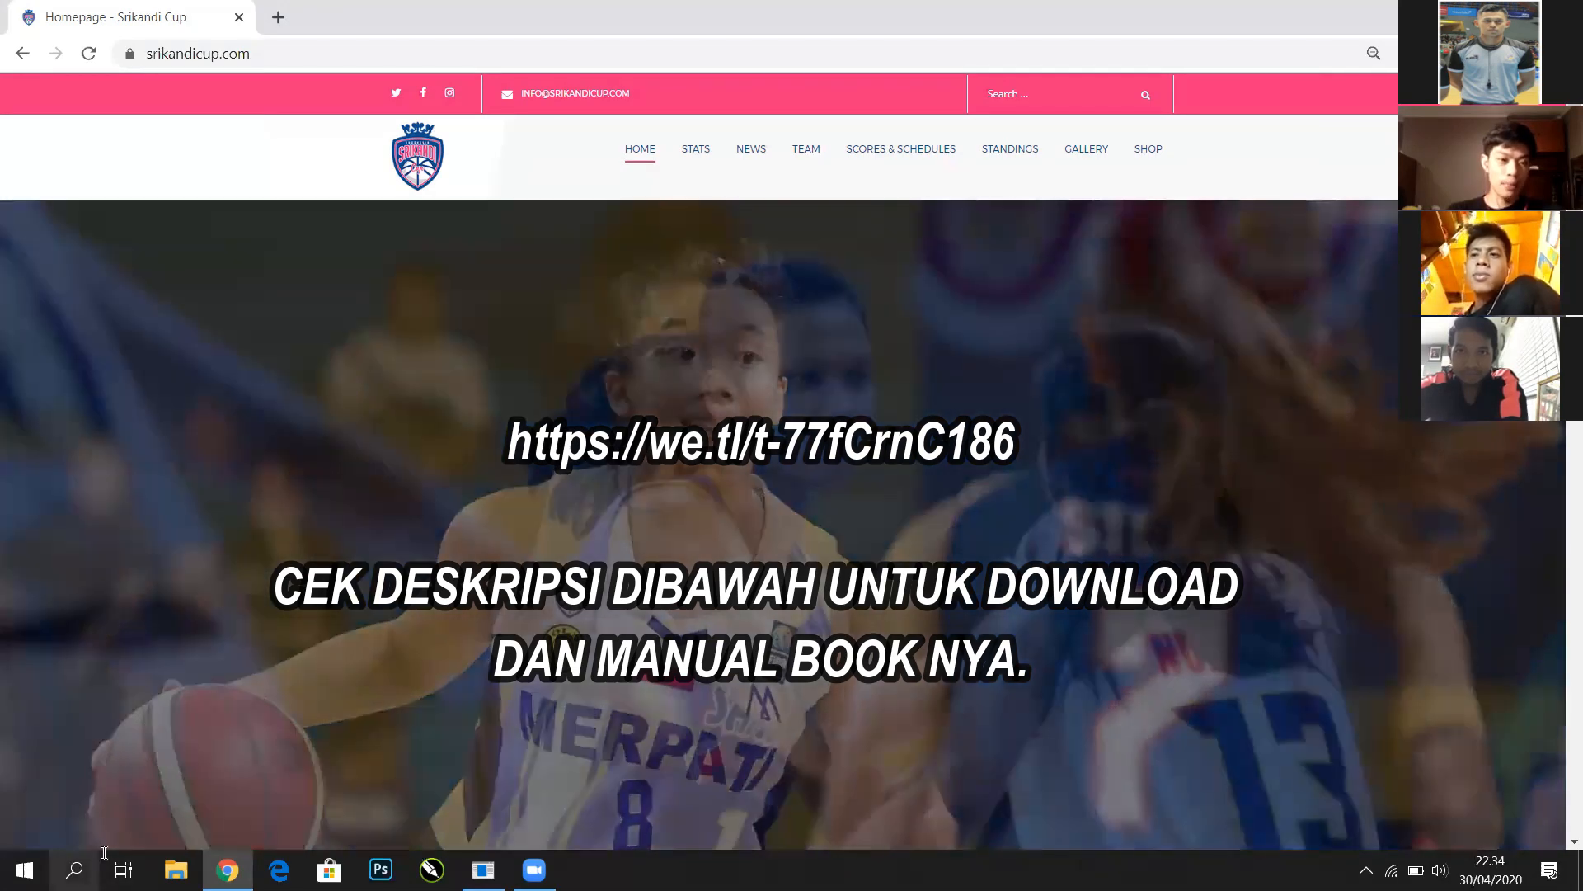
text(digi)
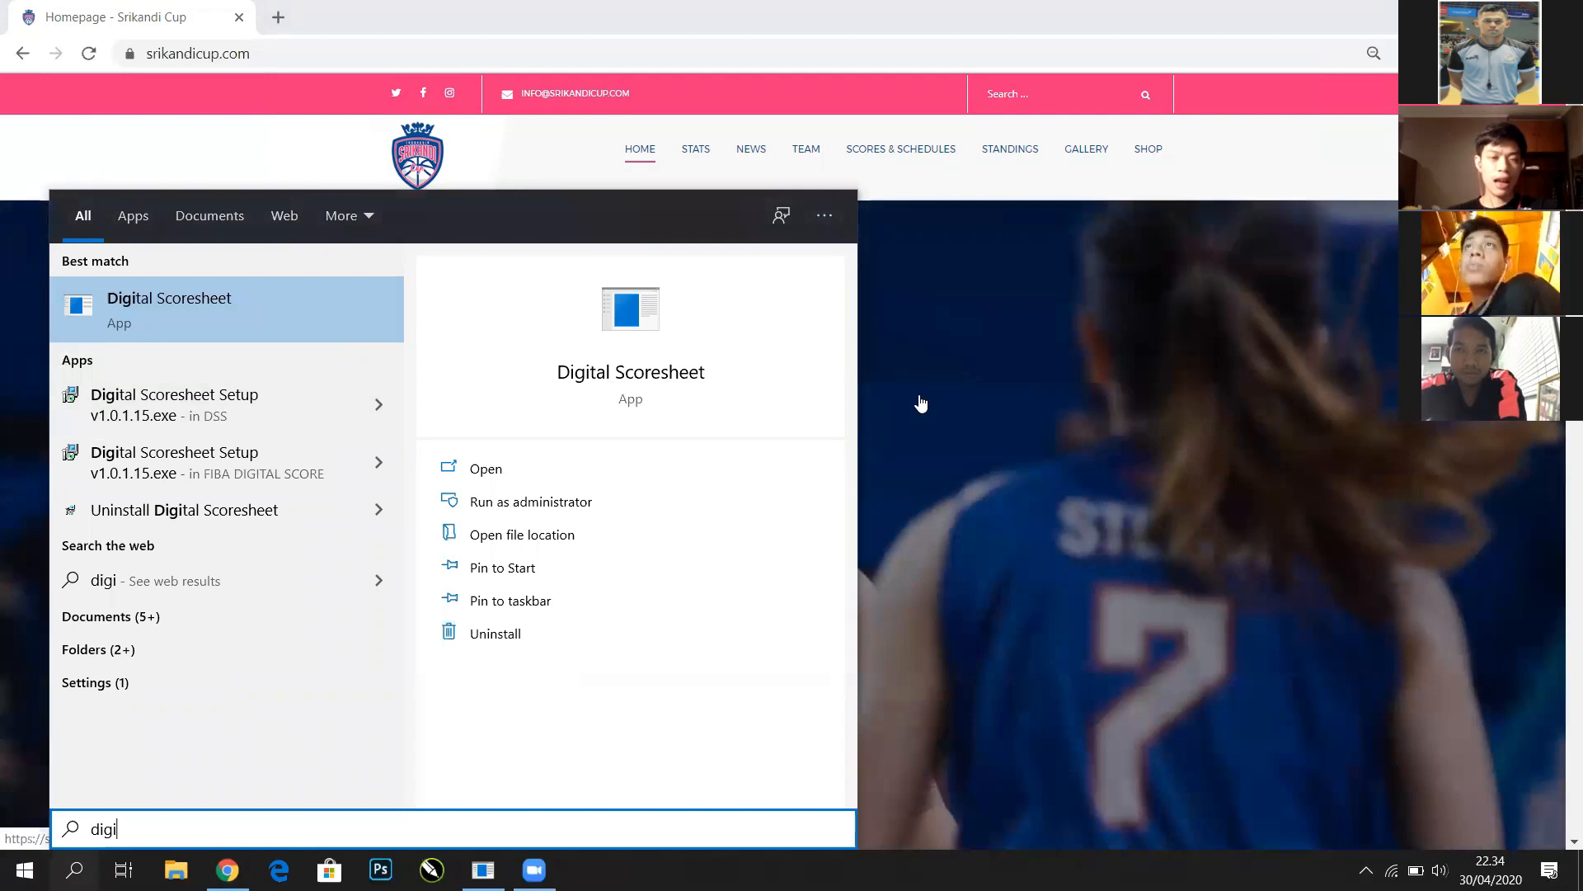
click(848, 427)
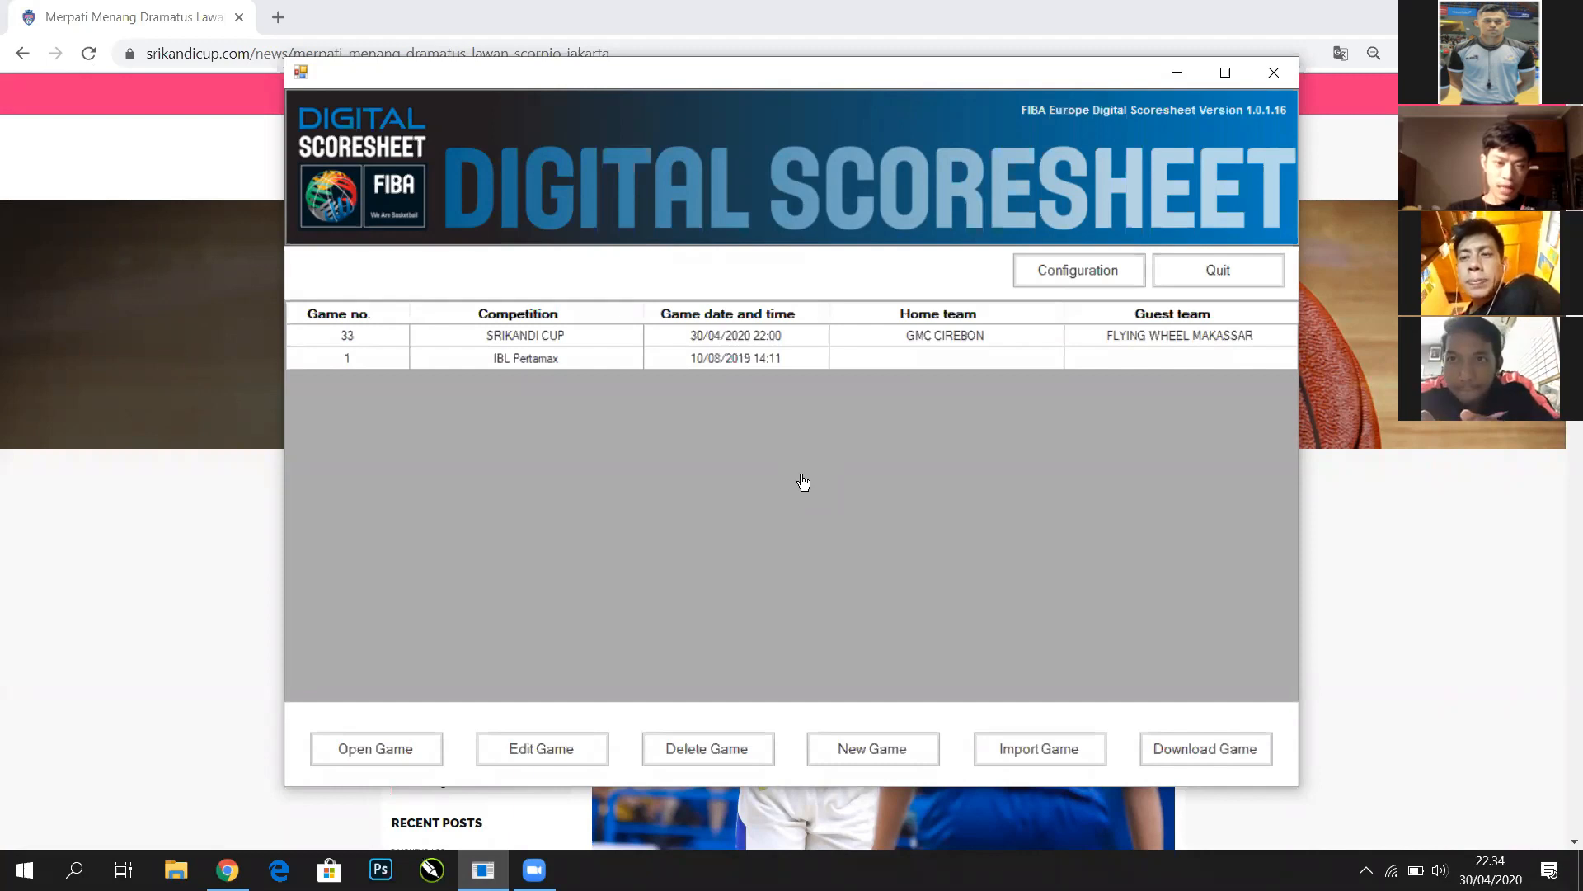
Select game 33, GMC CIREBON vs FLYING WHEEL MAKASSAR, and maximize the scoresheet window
click(767, 755)
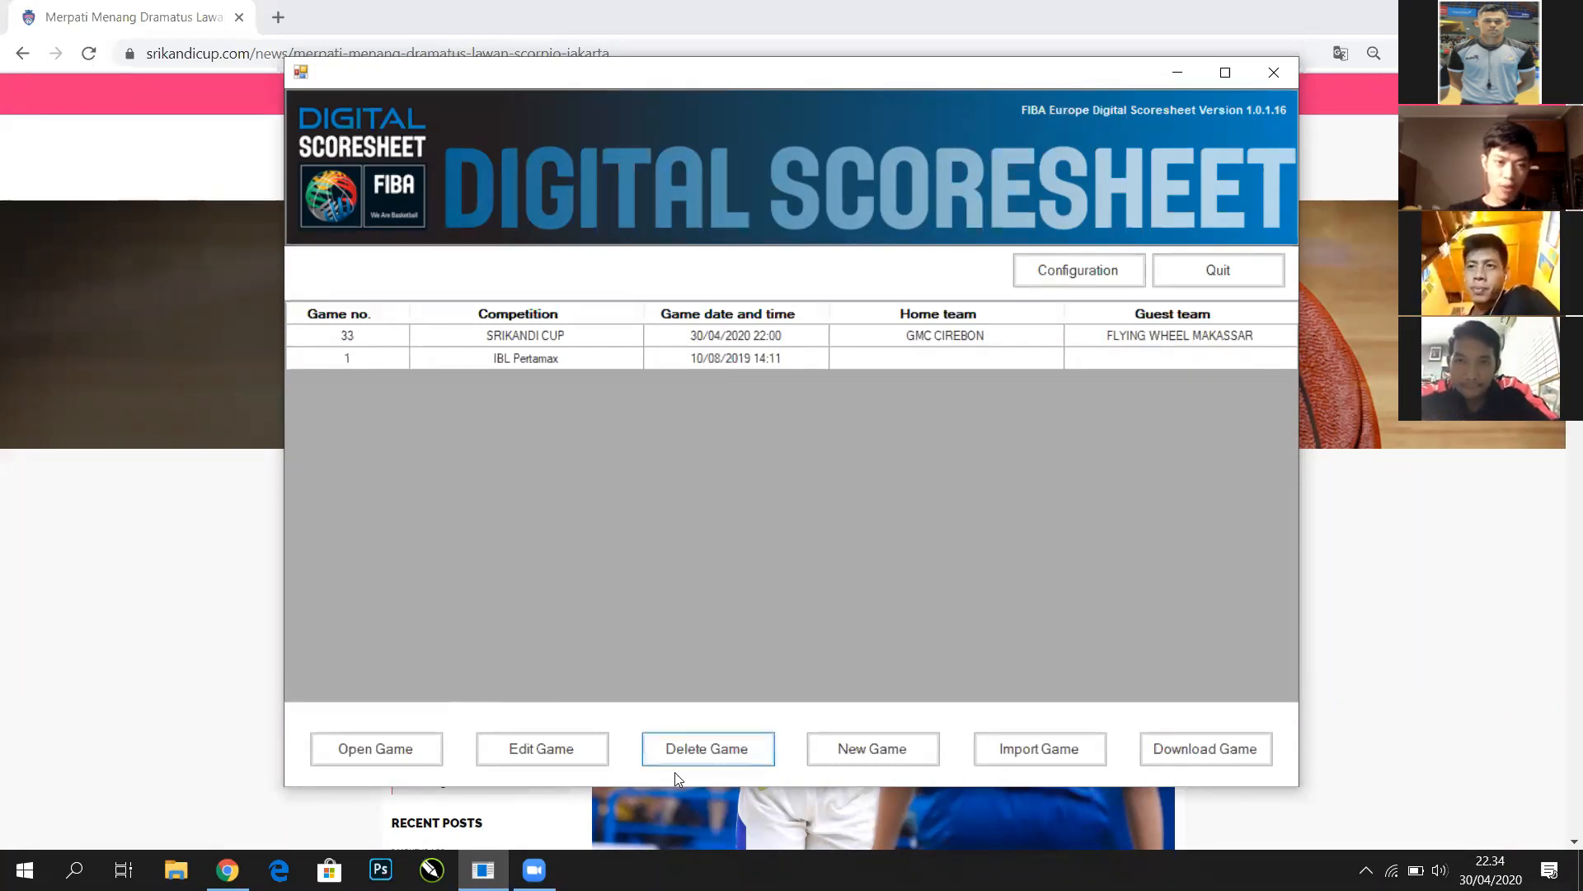
click(569, 338)
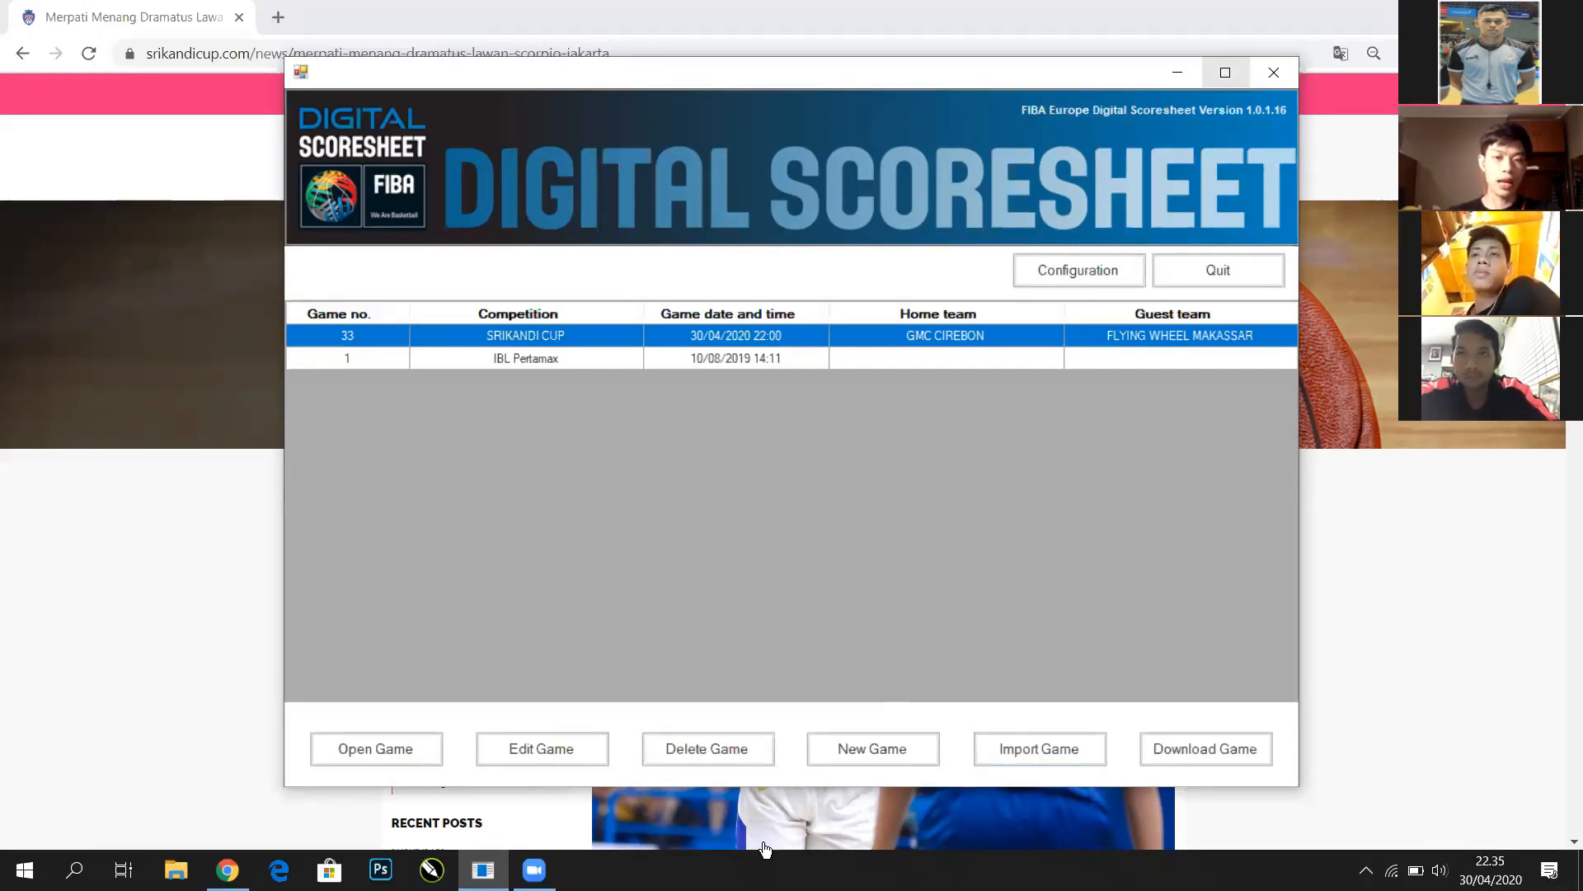
click(1237, 70)
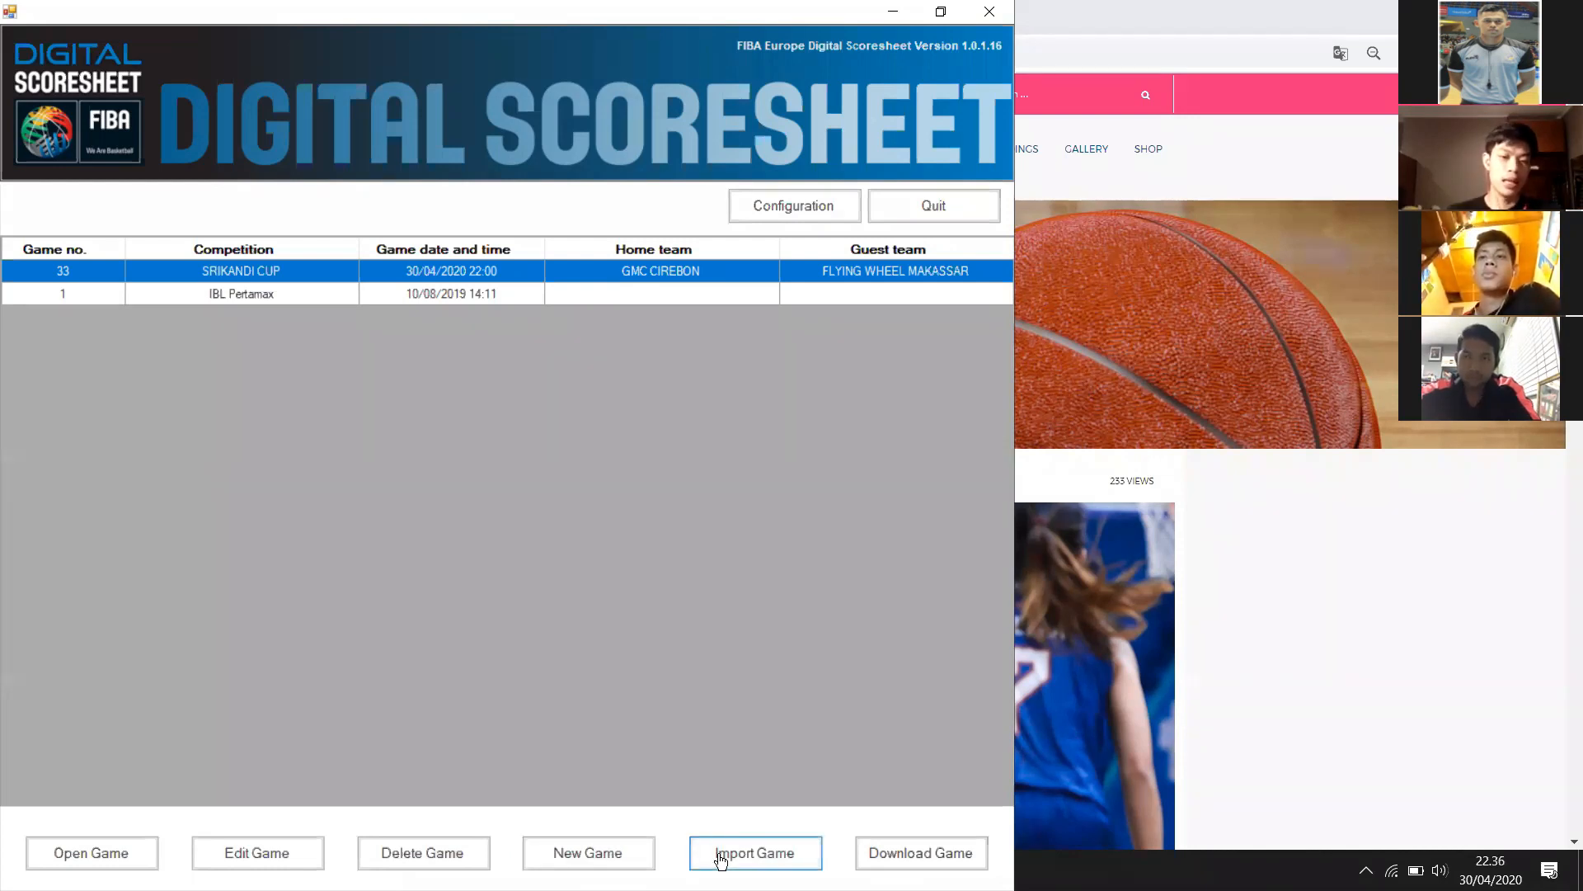
click(638, 857)
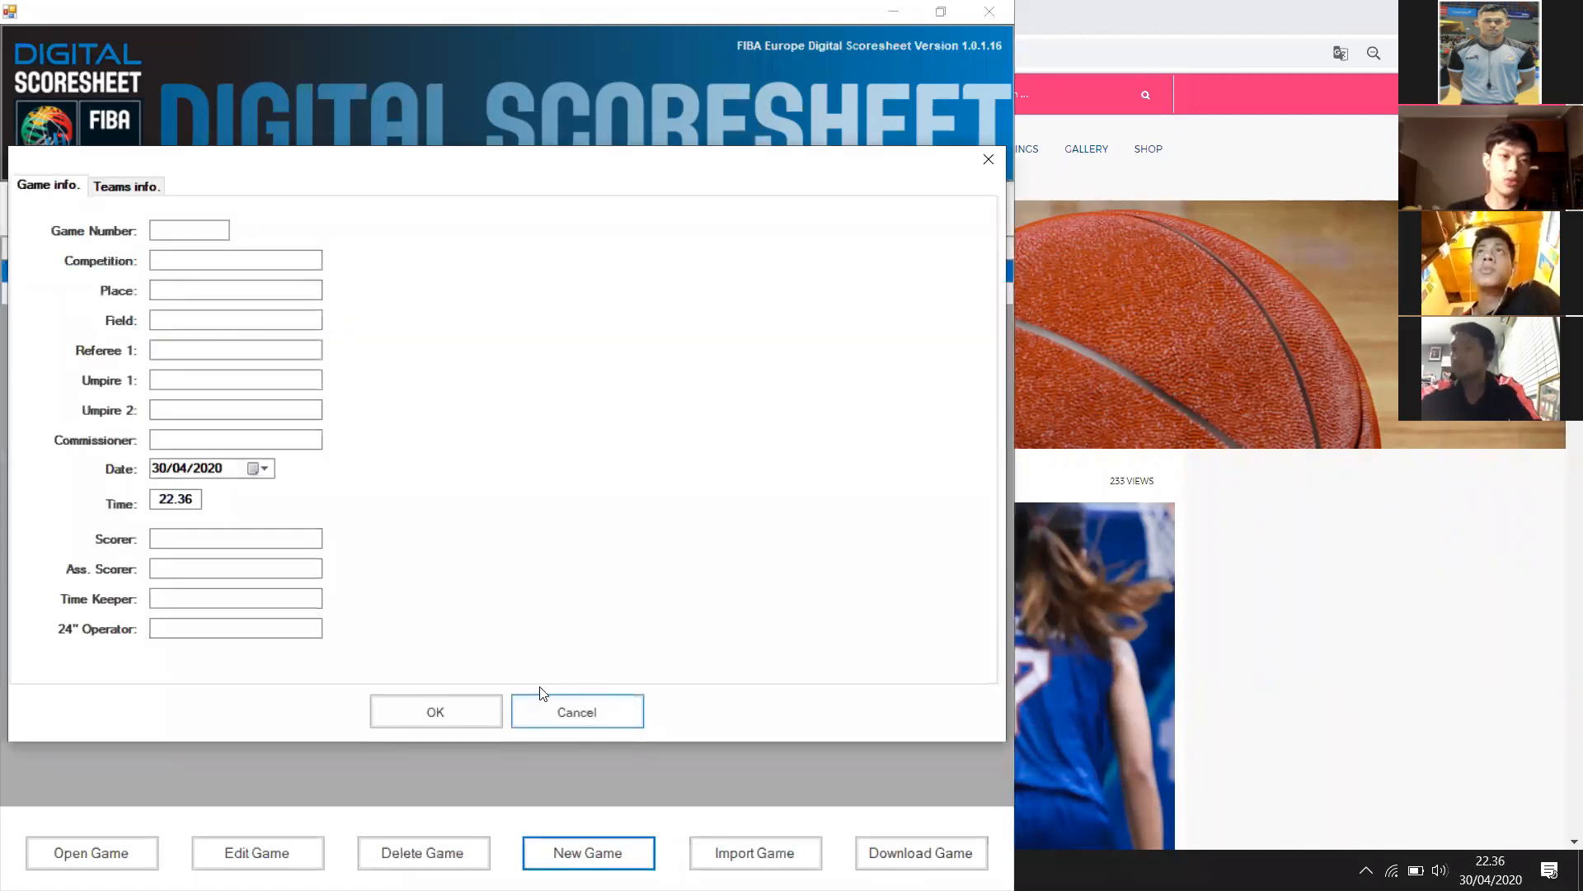
click(187, 229)
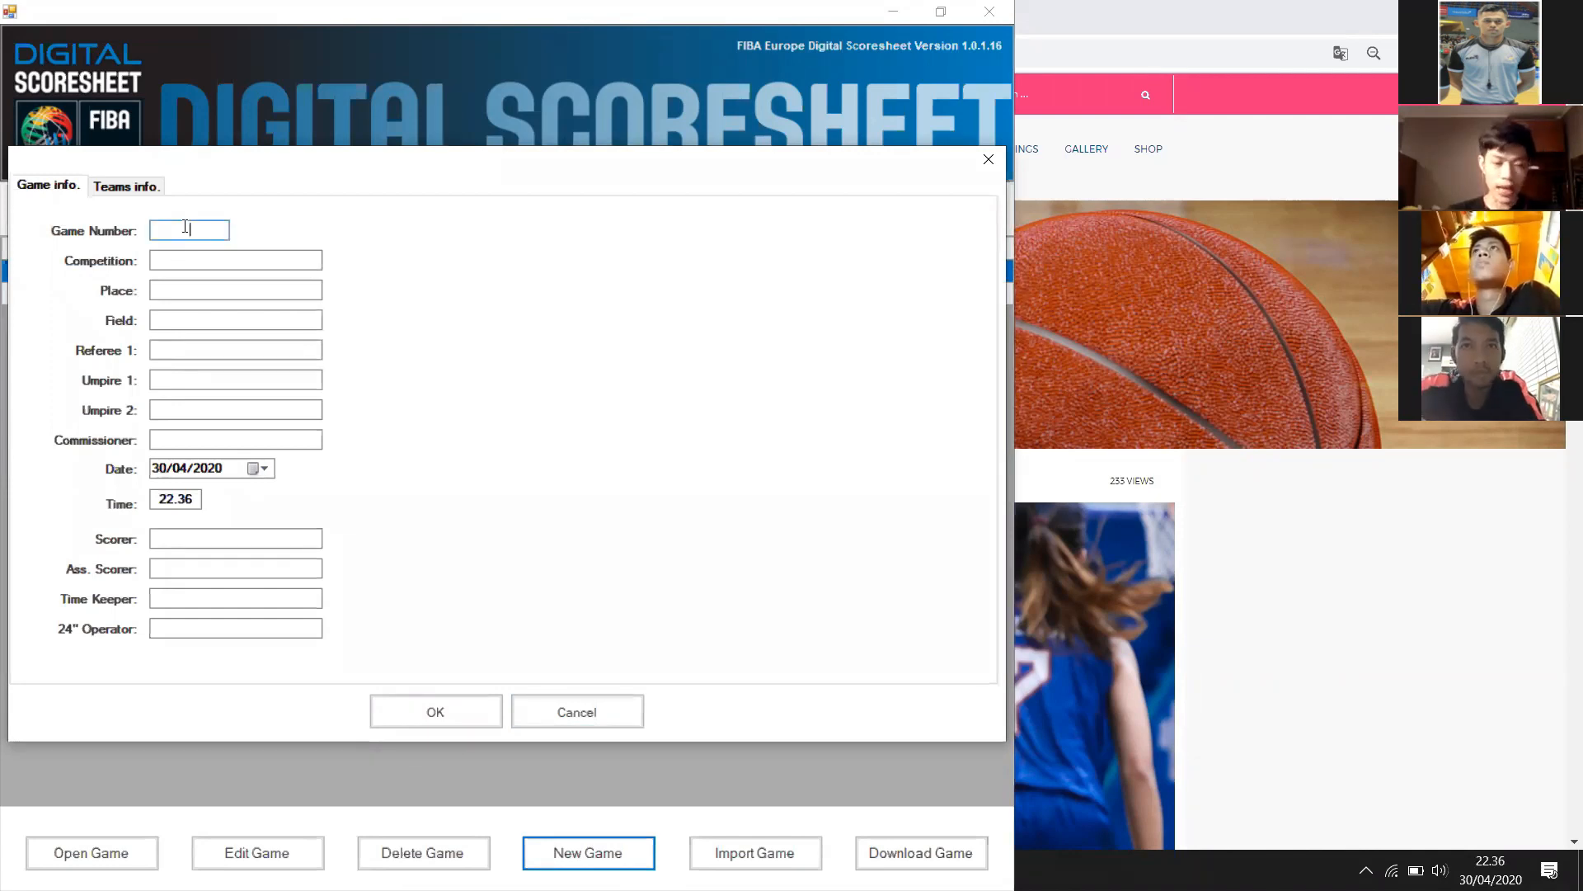
text(12)
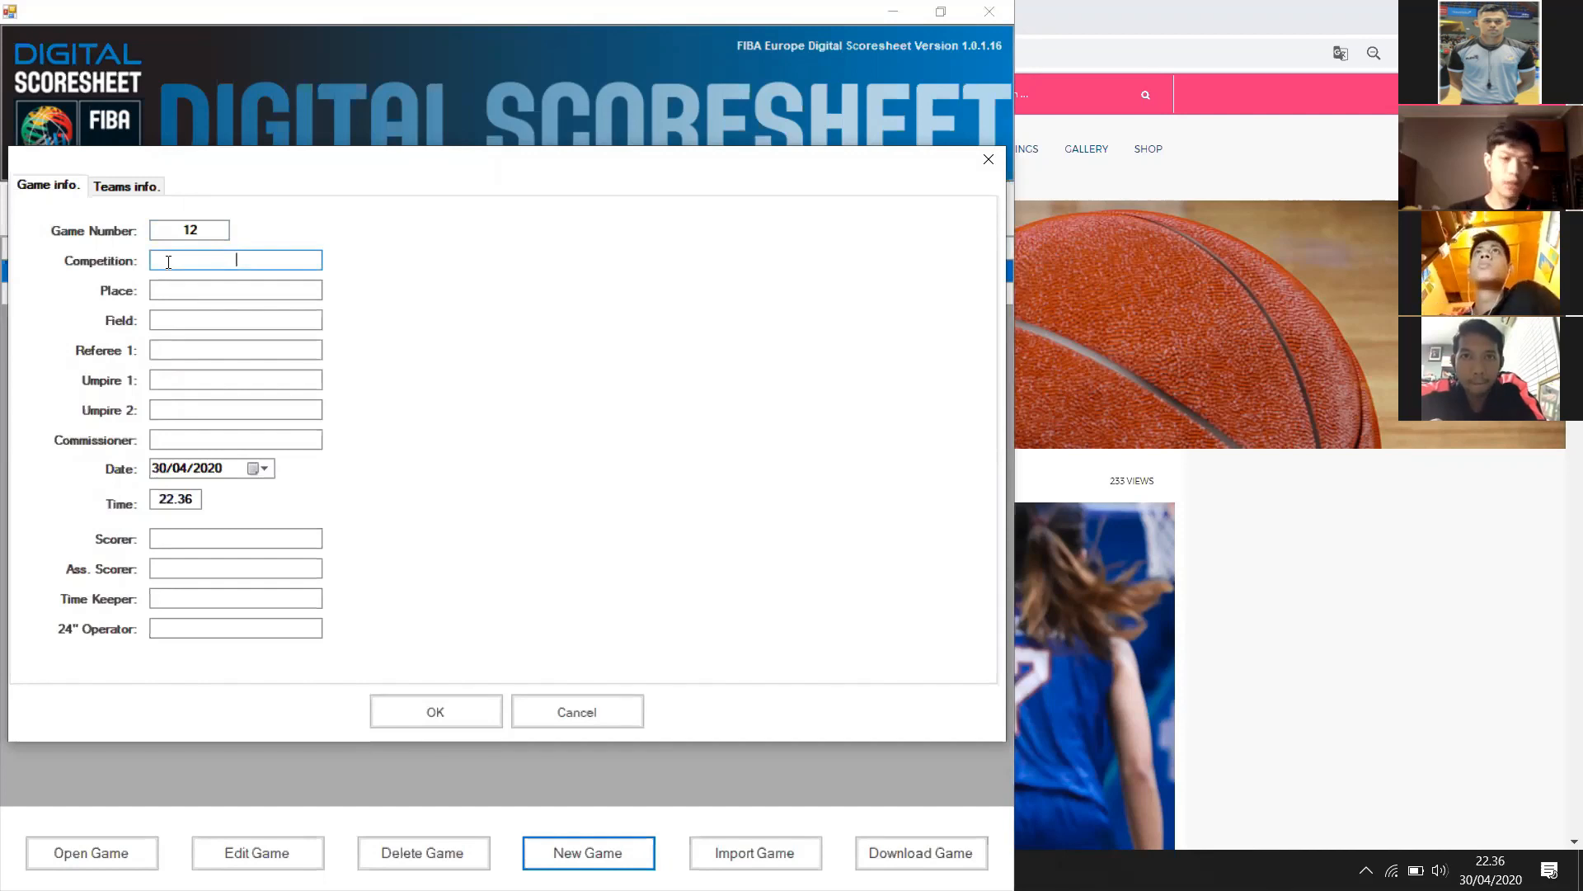
text(Kompet)
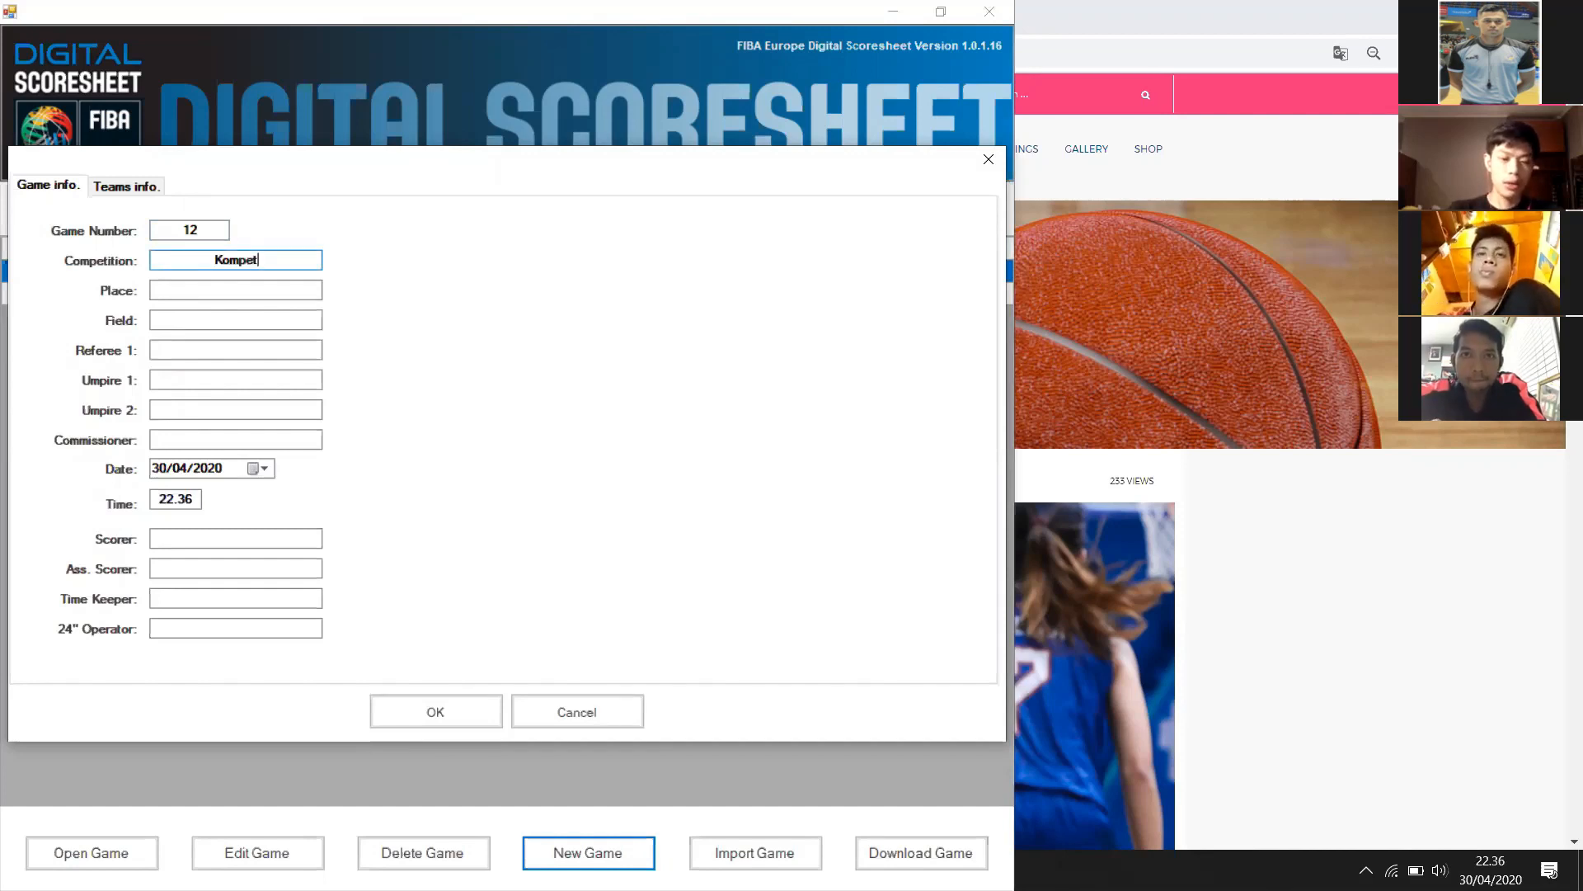
text(isi)
key(Tab)
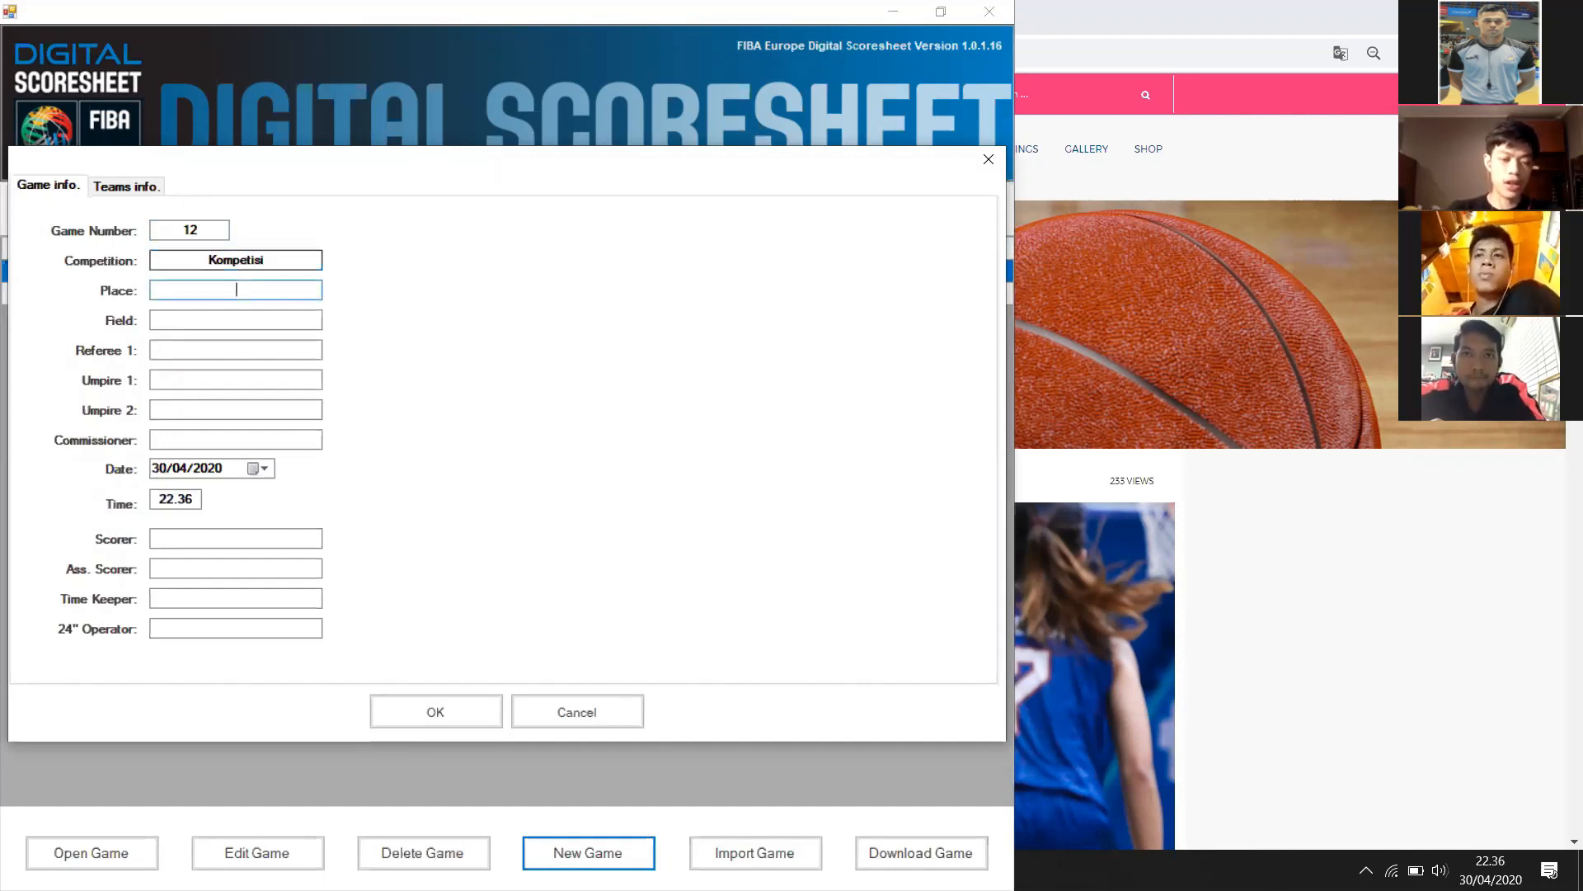
text(GOR S)
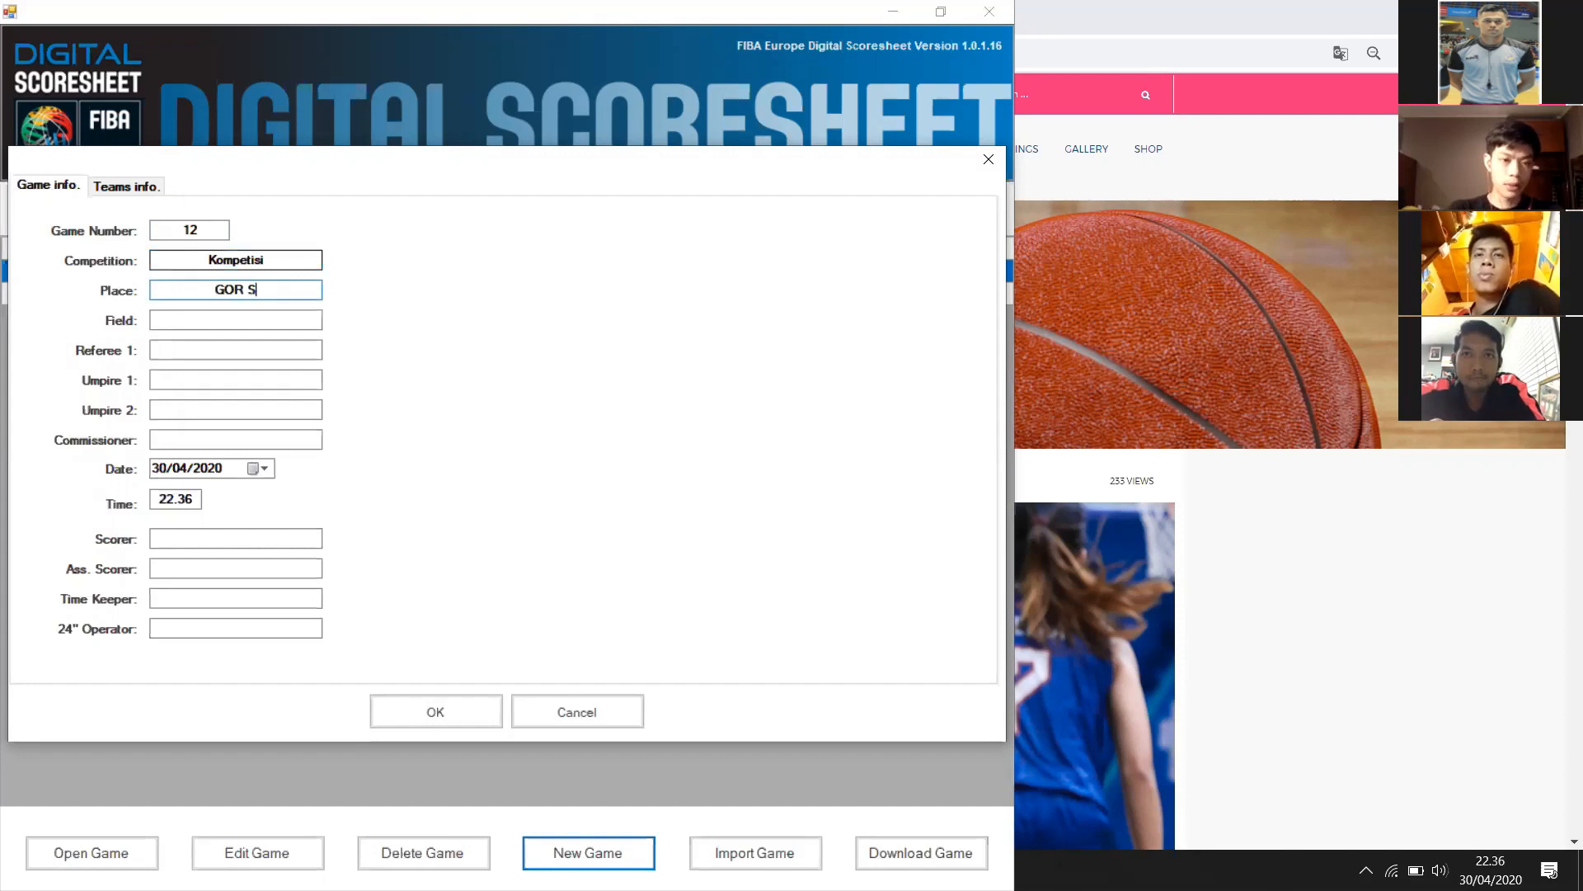
text(ritex)
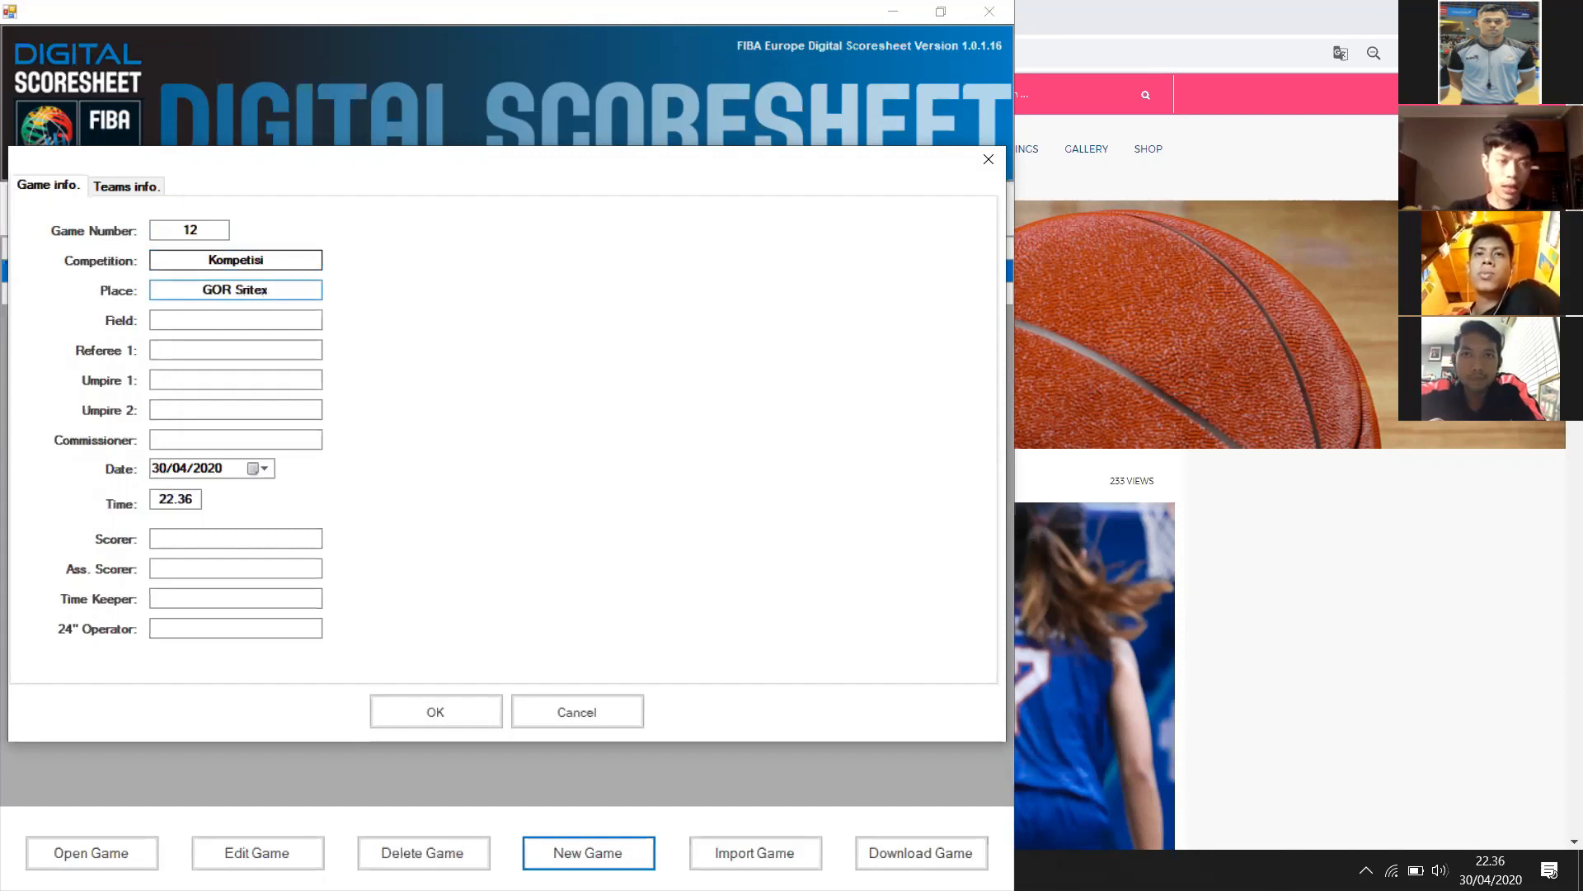
click(235, 319)
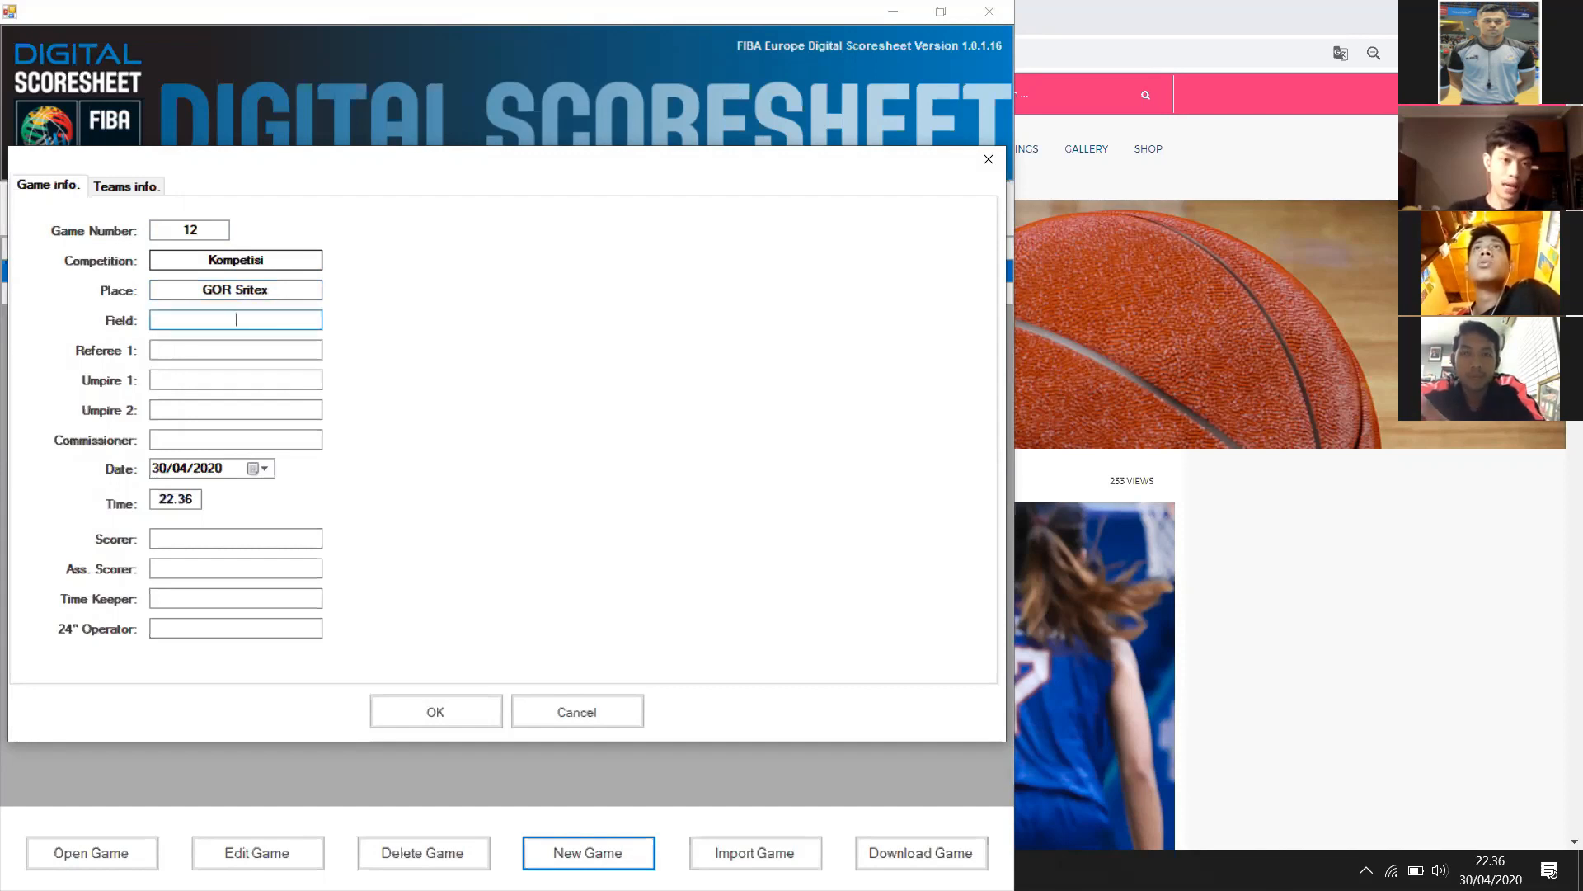
key(Tab)
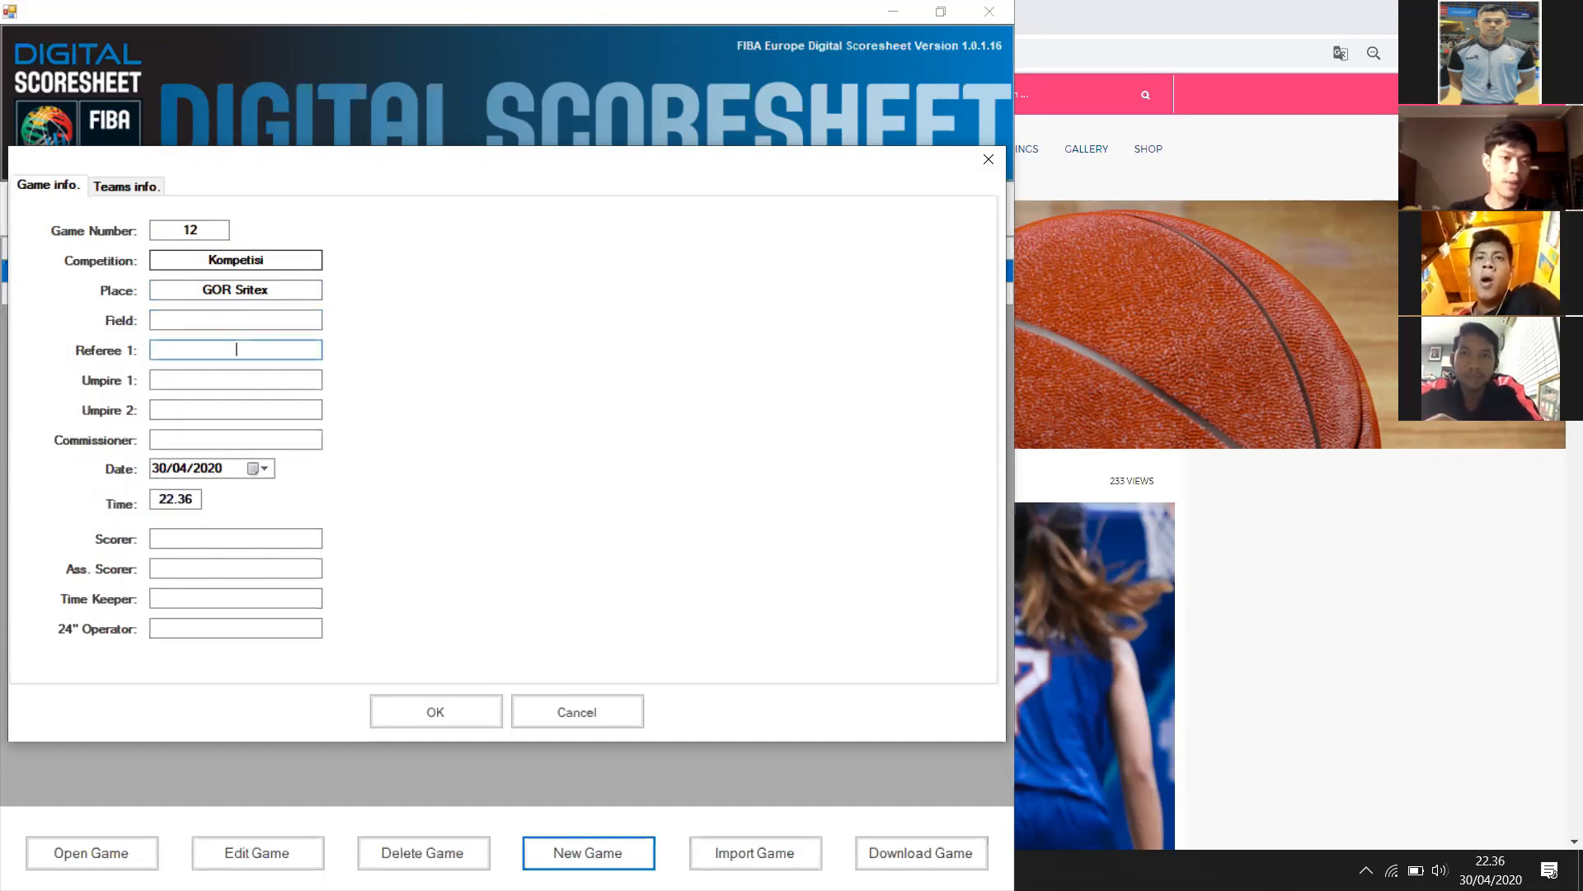
text(a)
key(Tab)
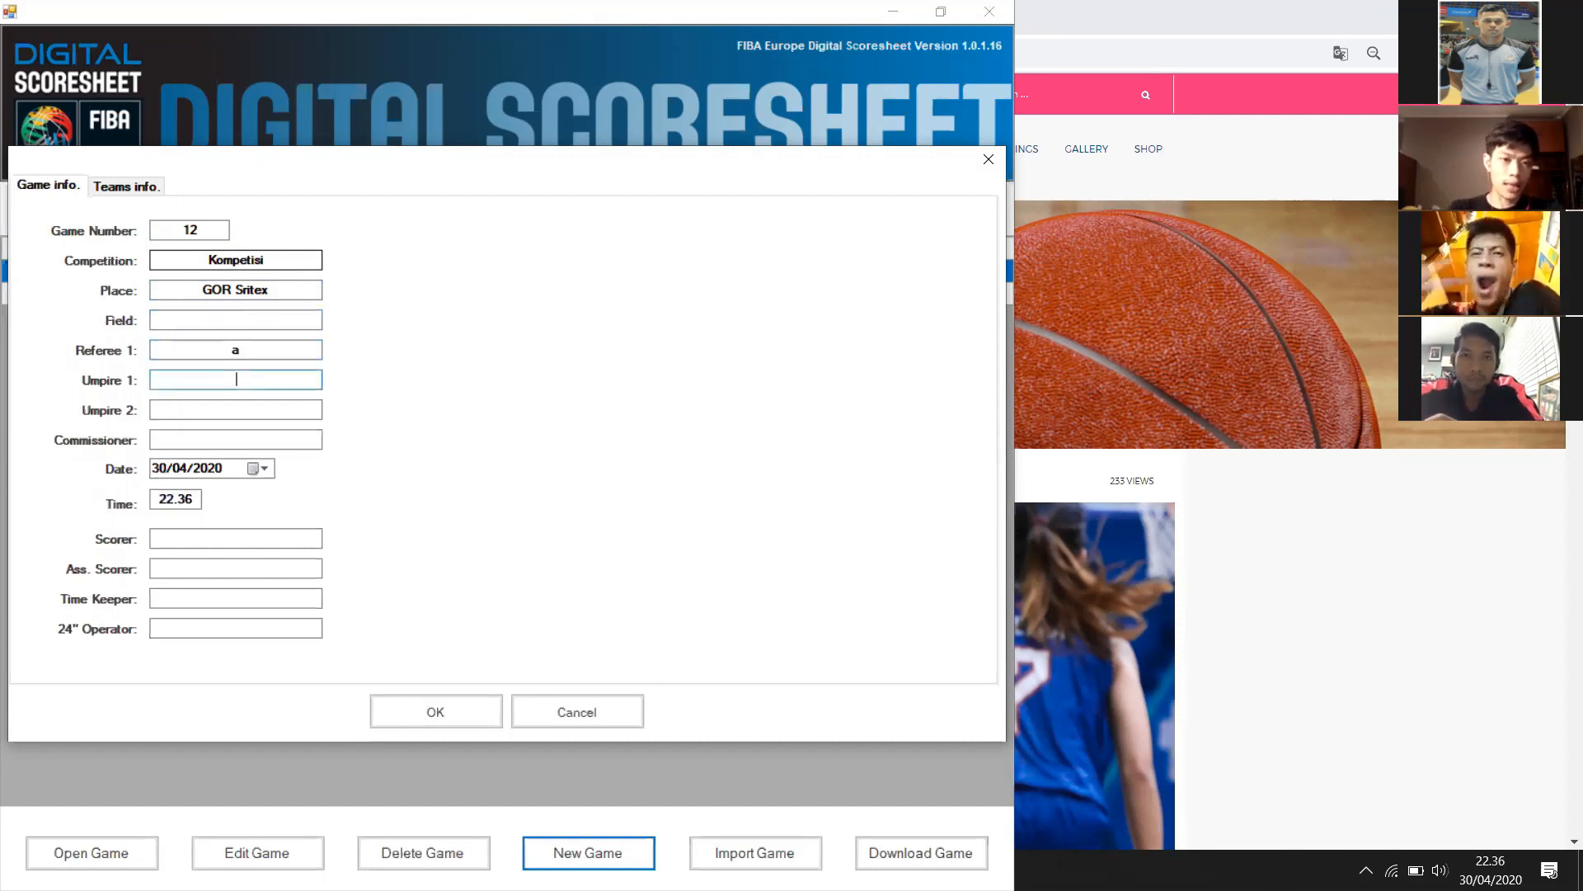
text(b)
key(Tab)
text(c)
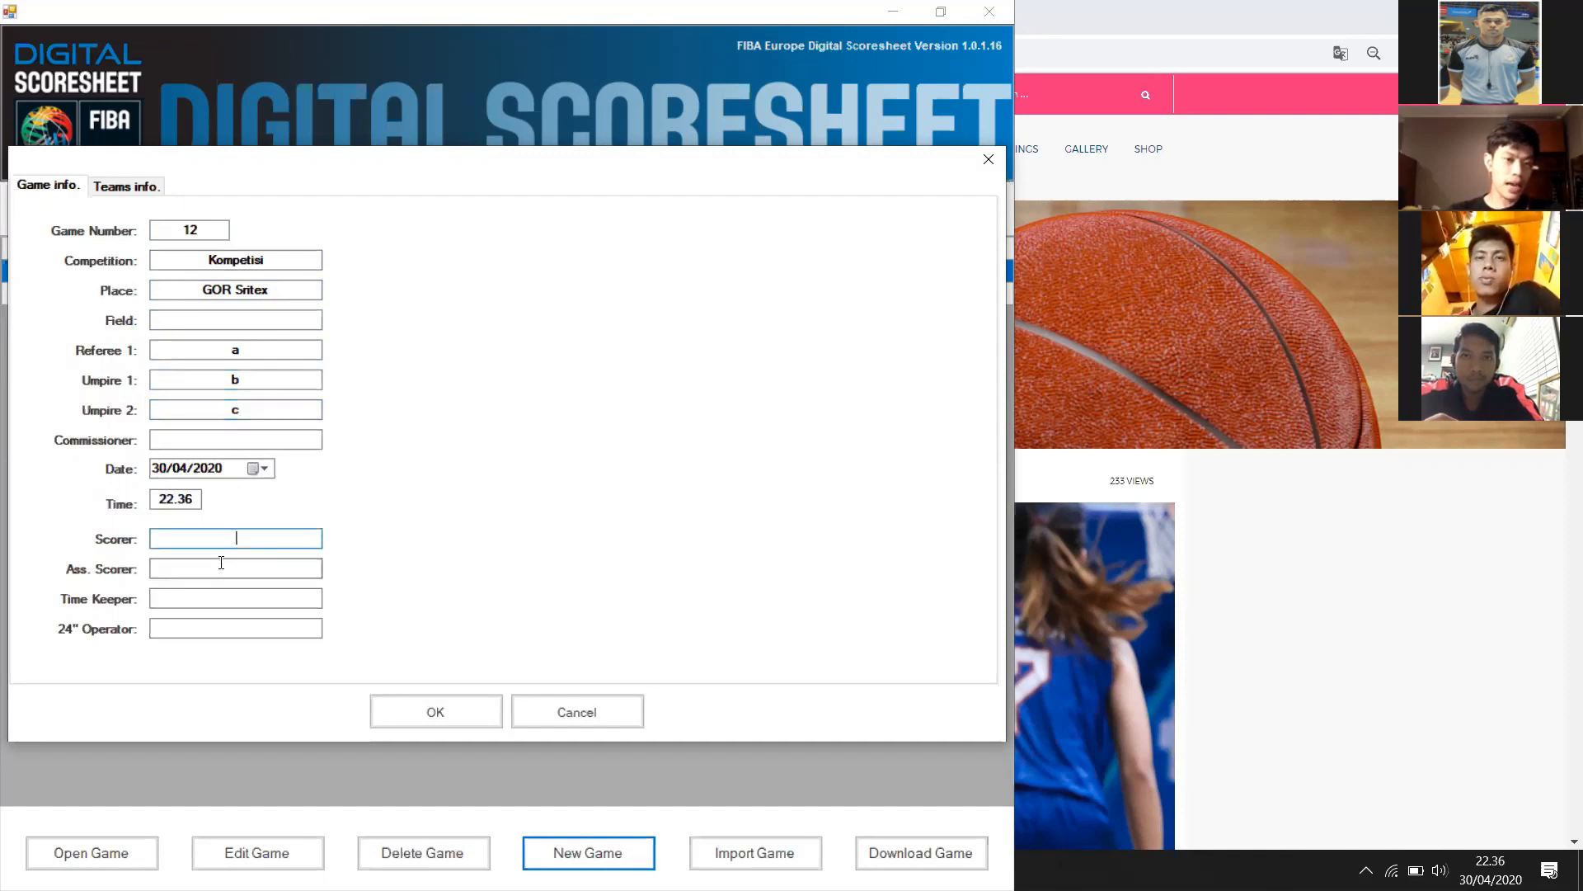
click(226, 624)
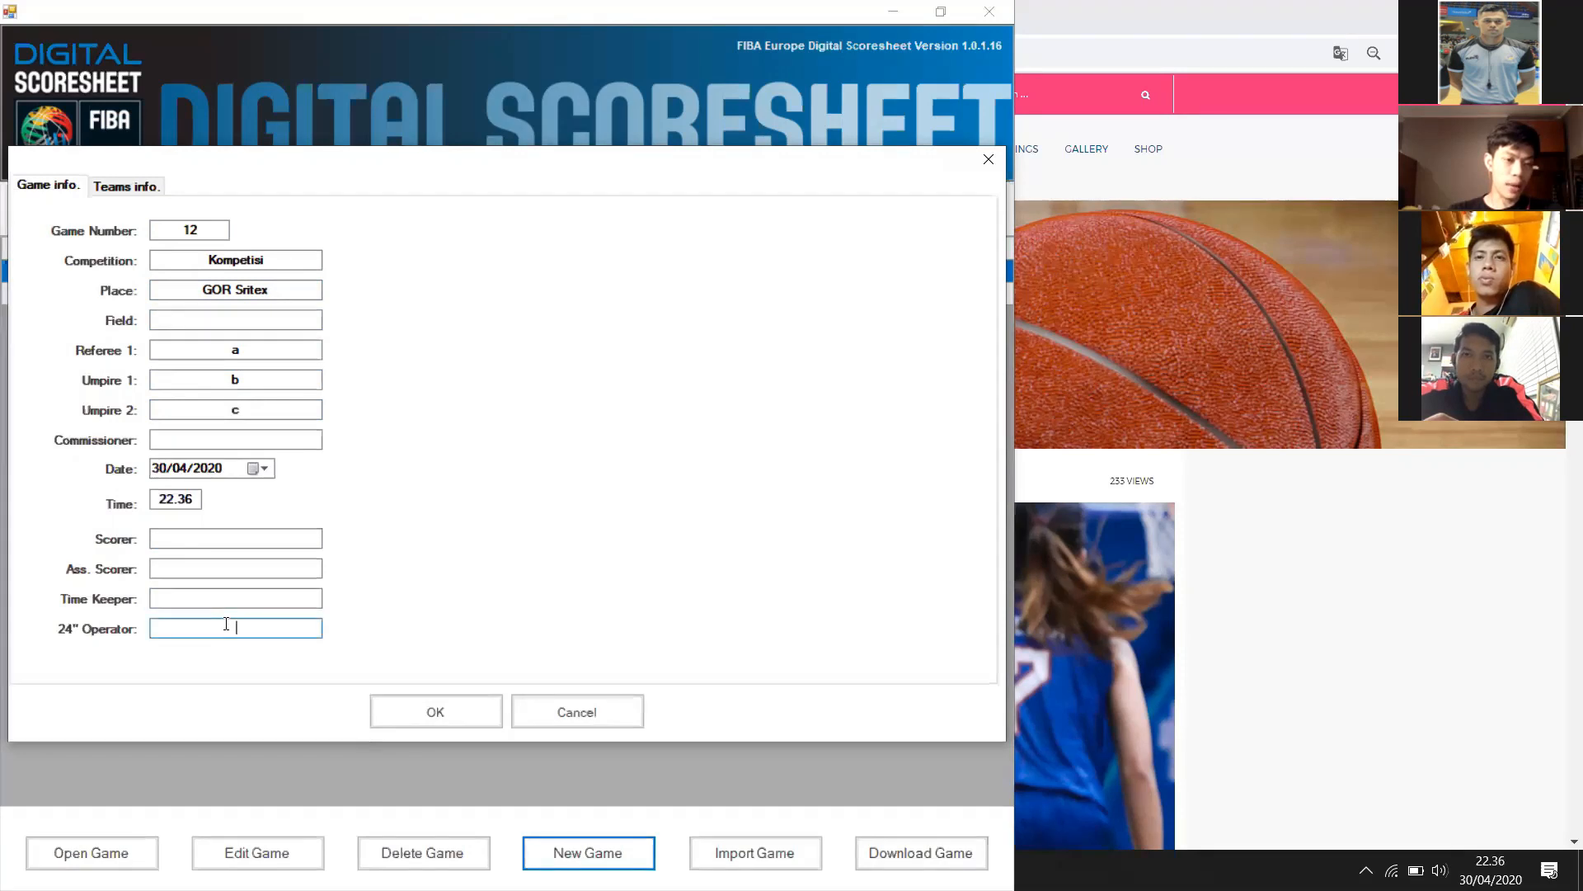
click(96, 192)
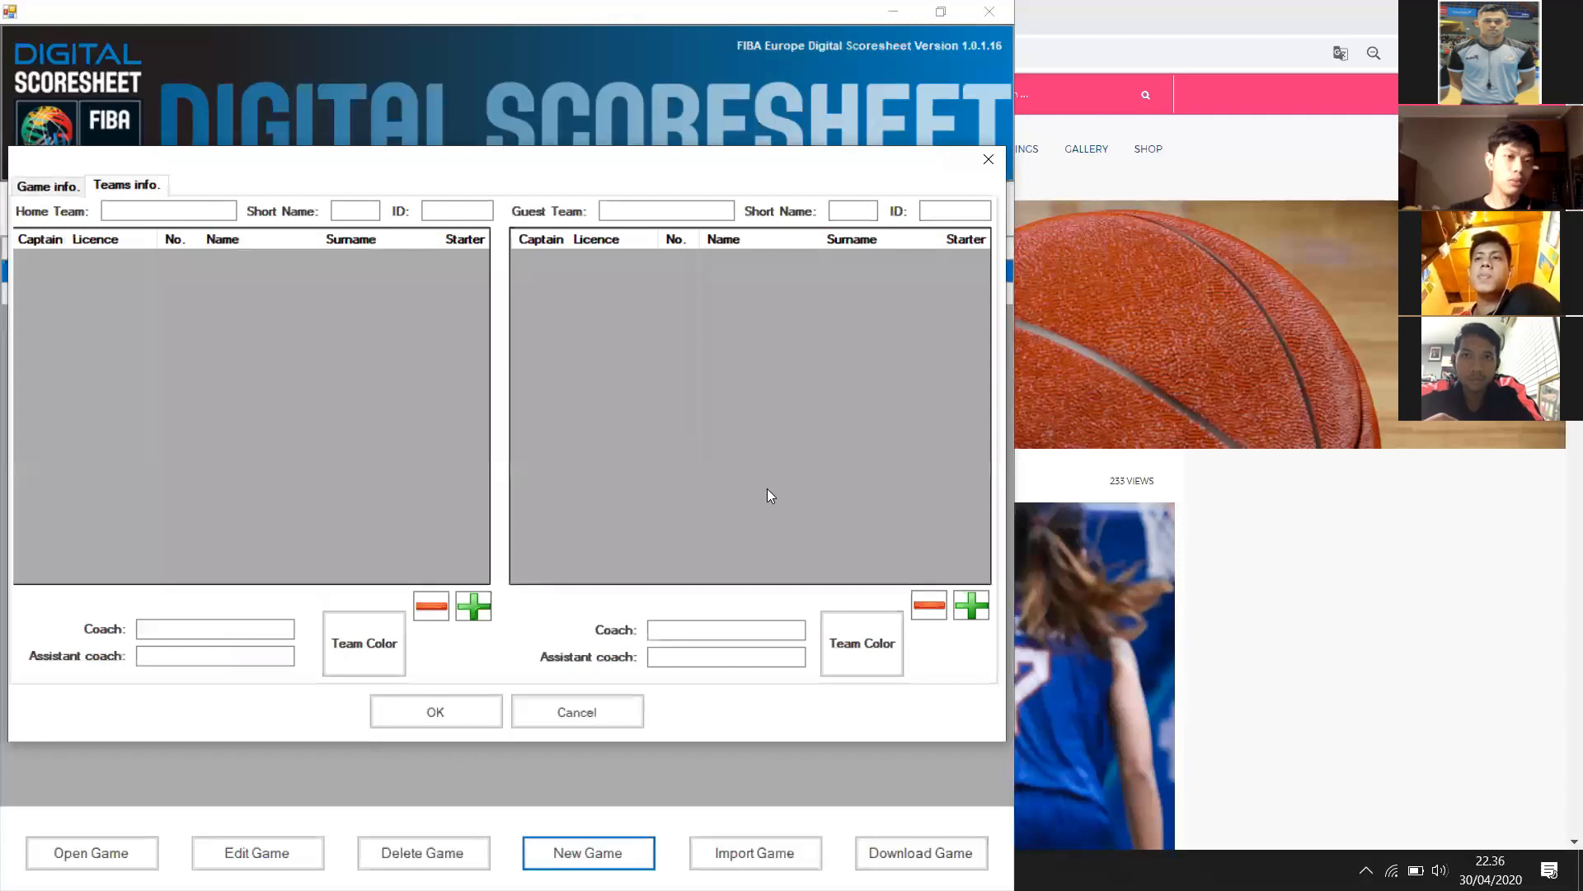
click(981, 162)
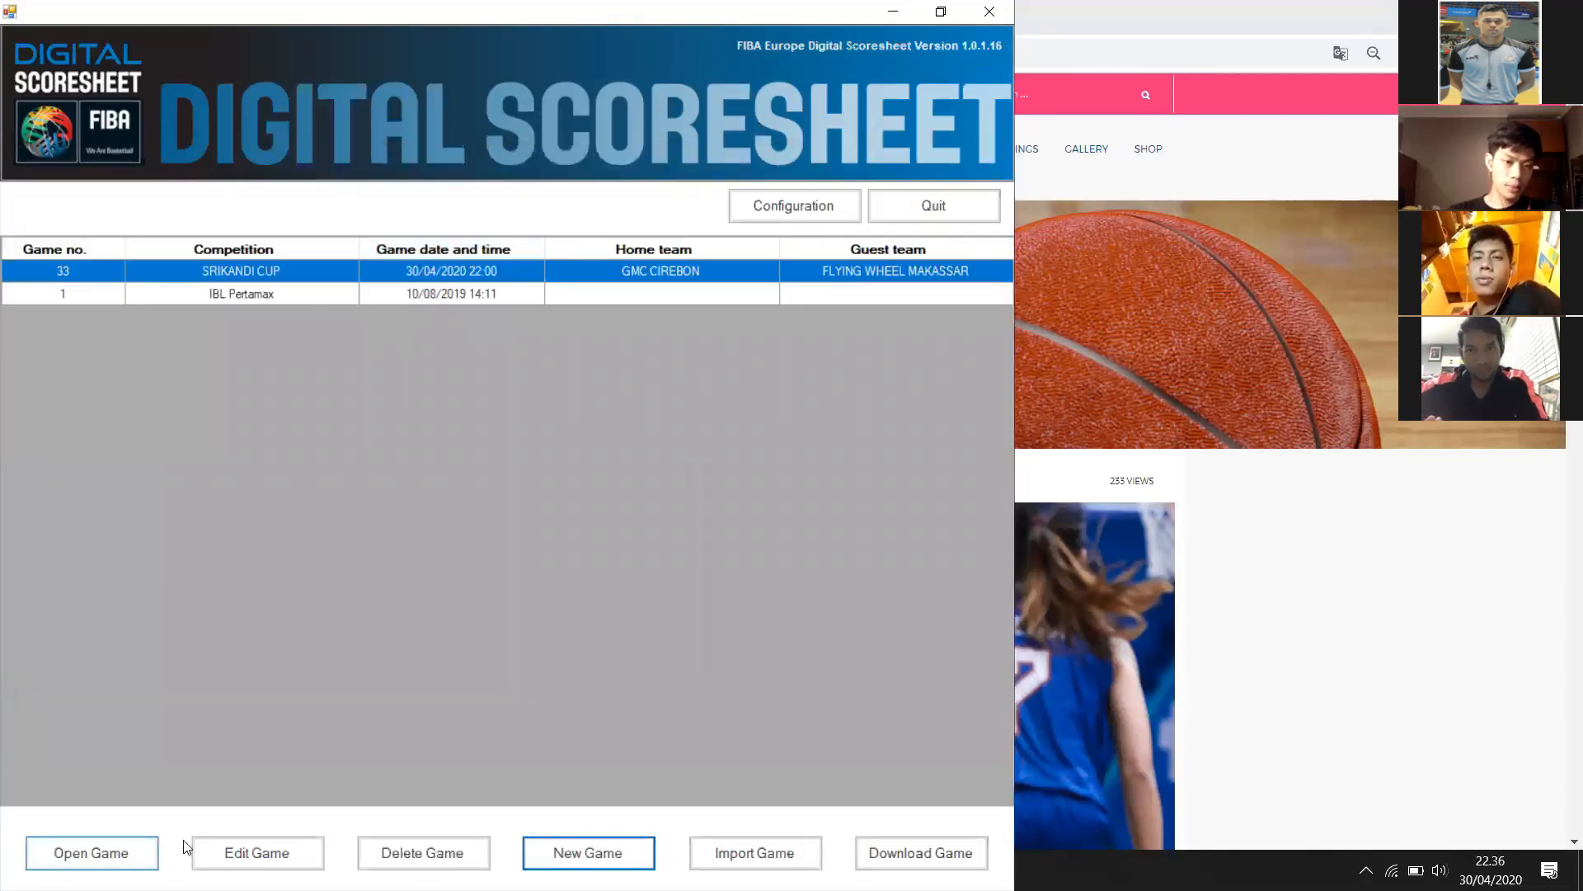
click(262, 852)
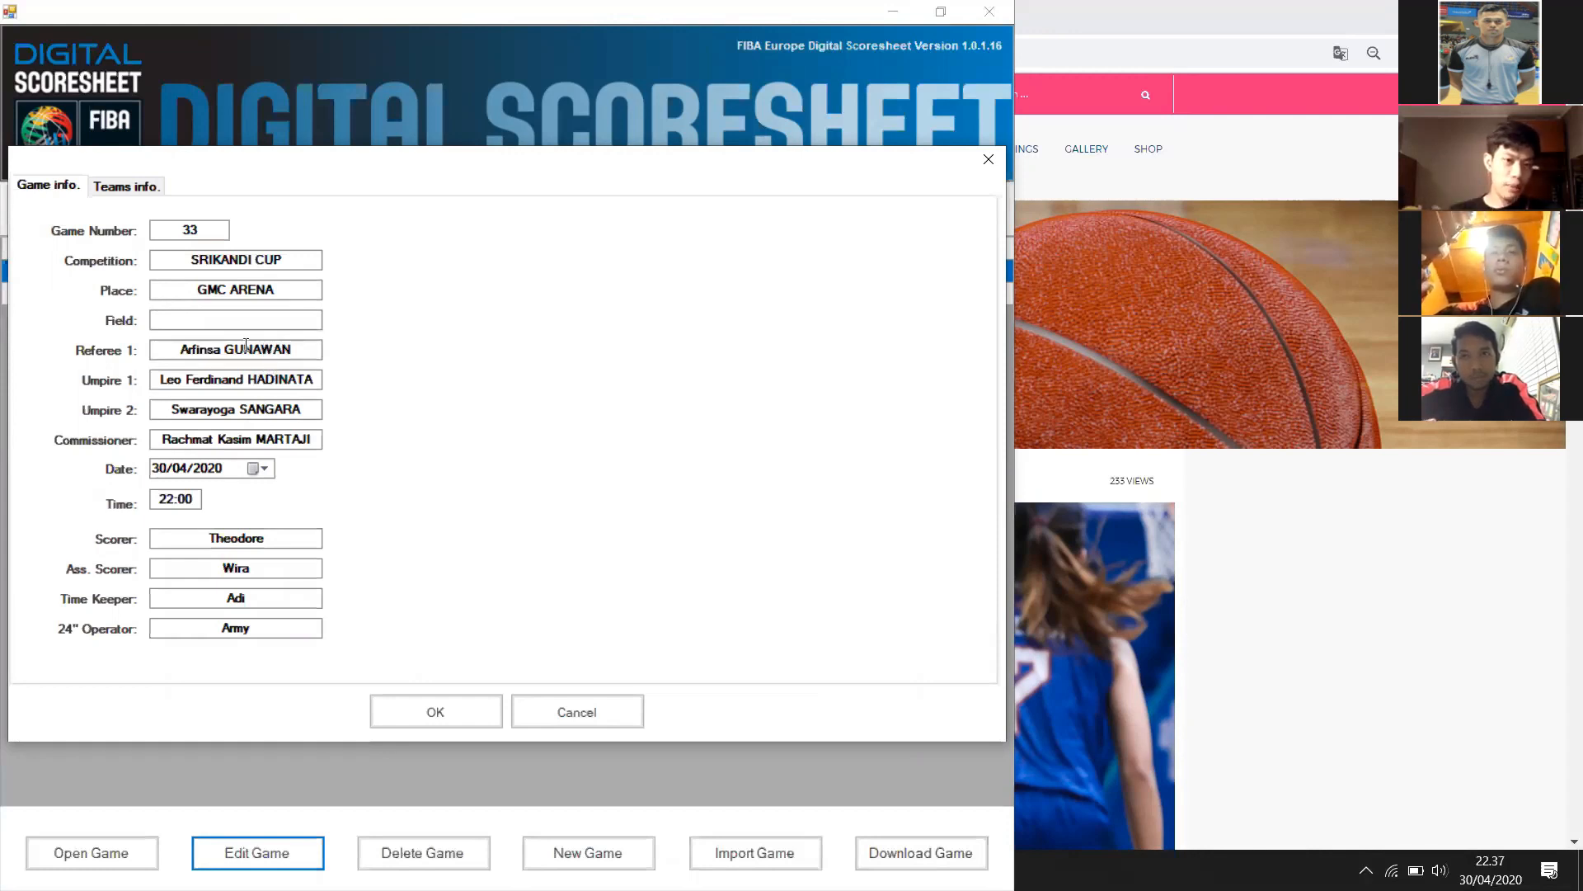
drag(227, 348, 289, 353)
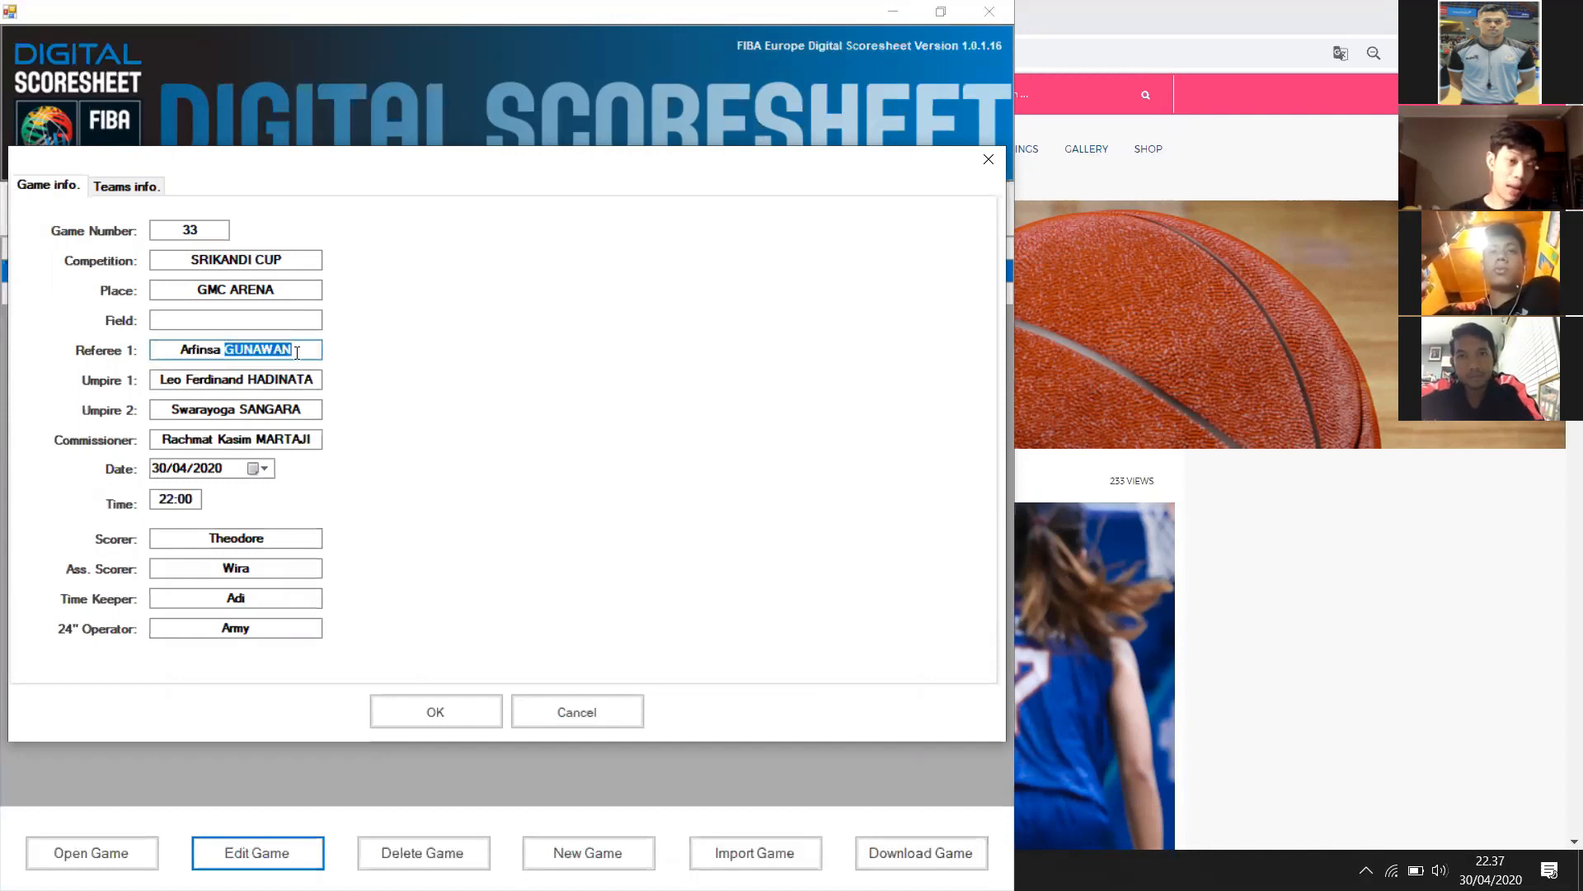
click(292, 352)
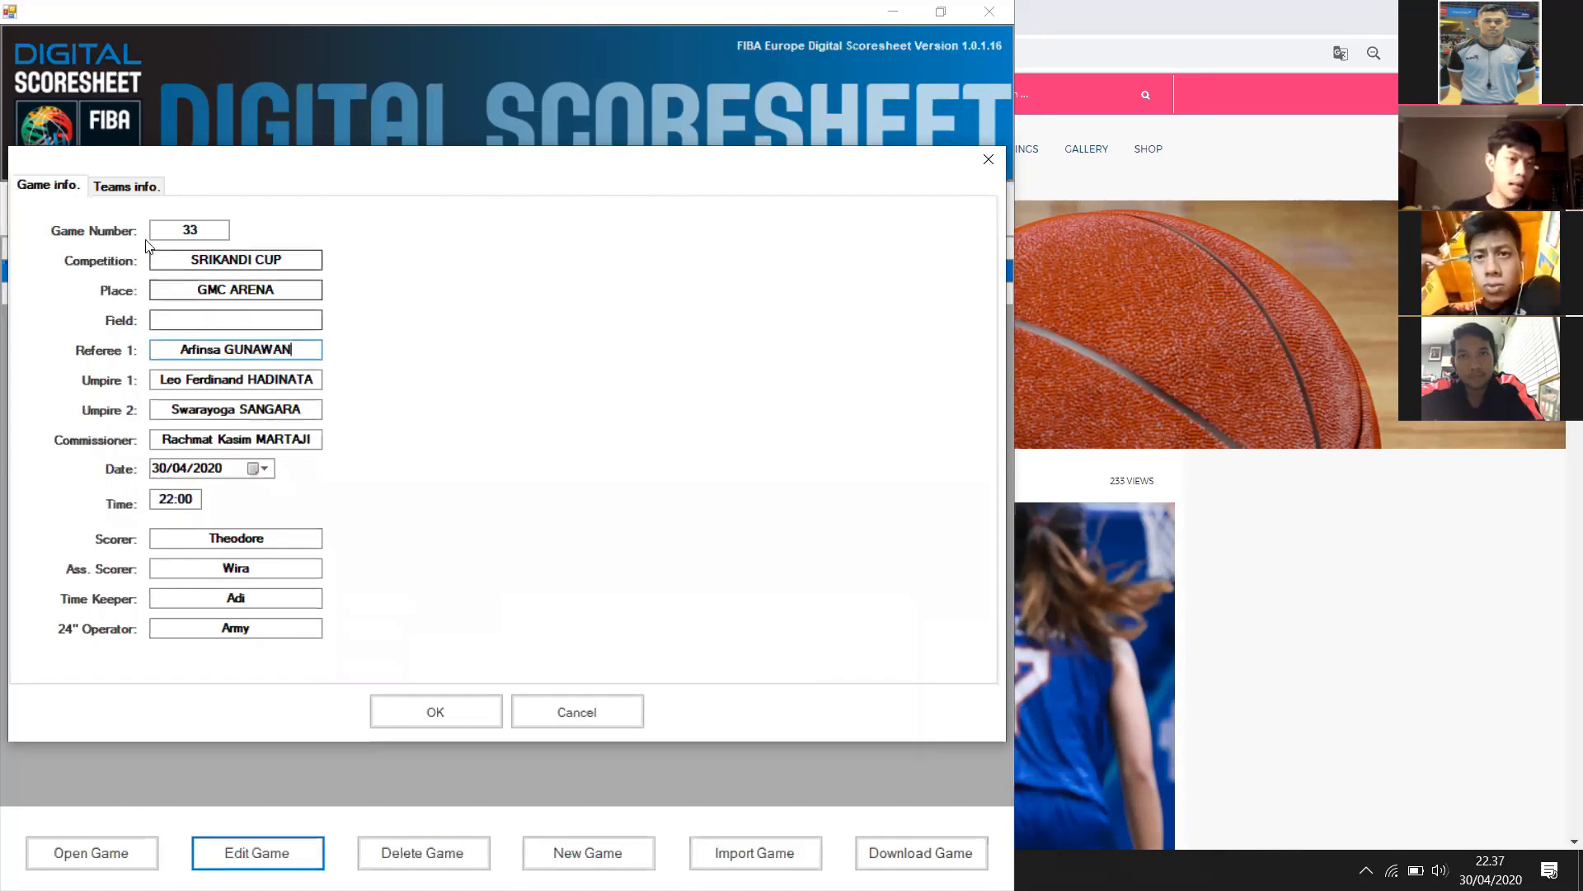
double_click(272, 439)
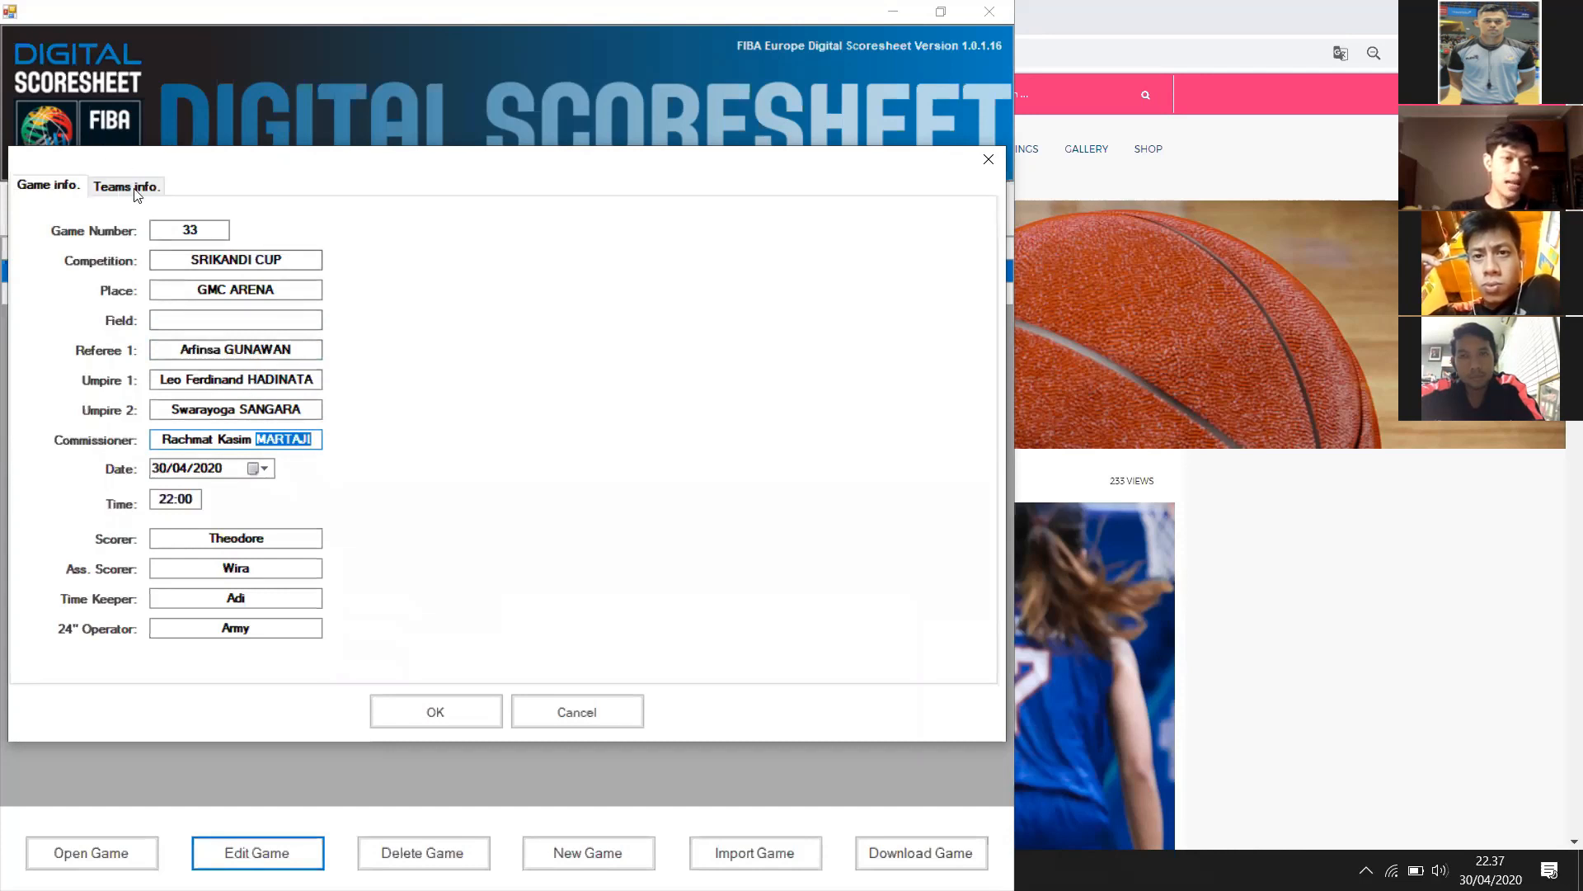
key(ctrl+Tab)
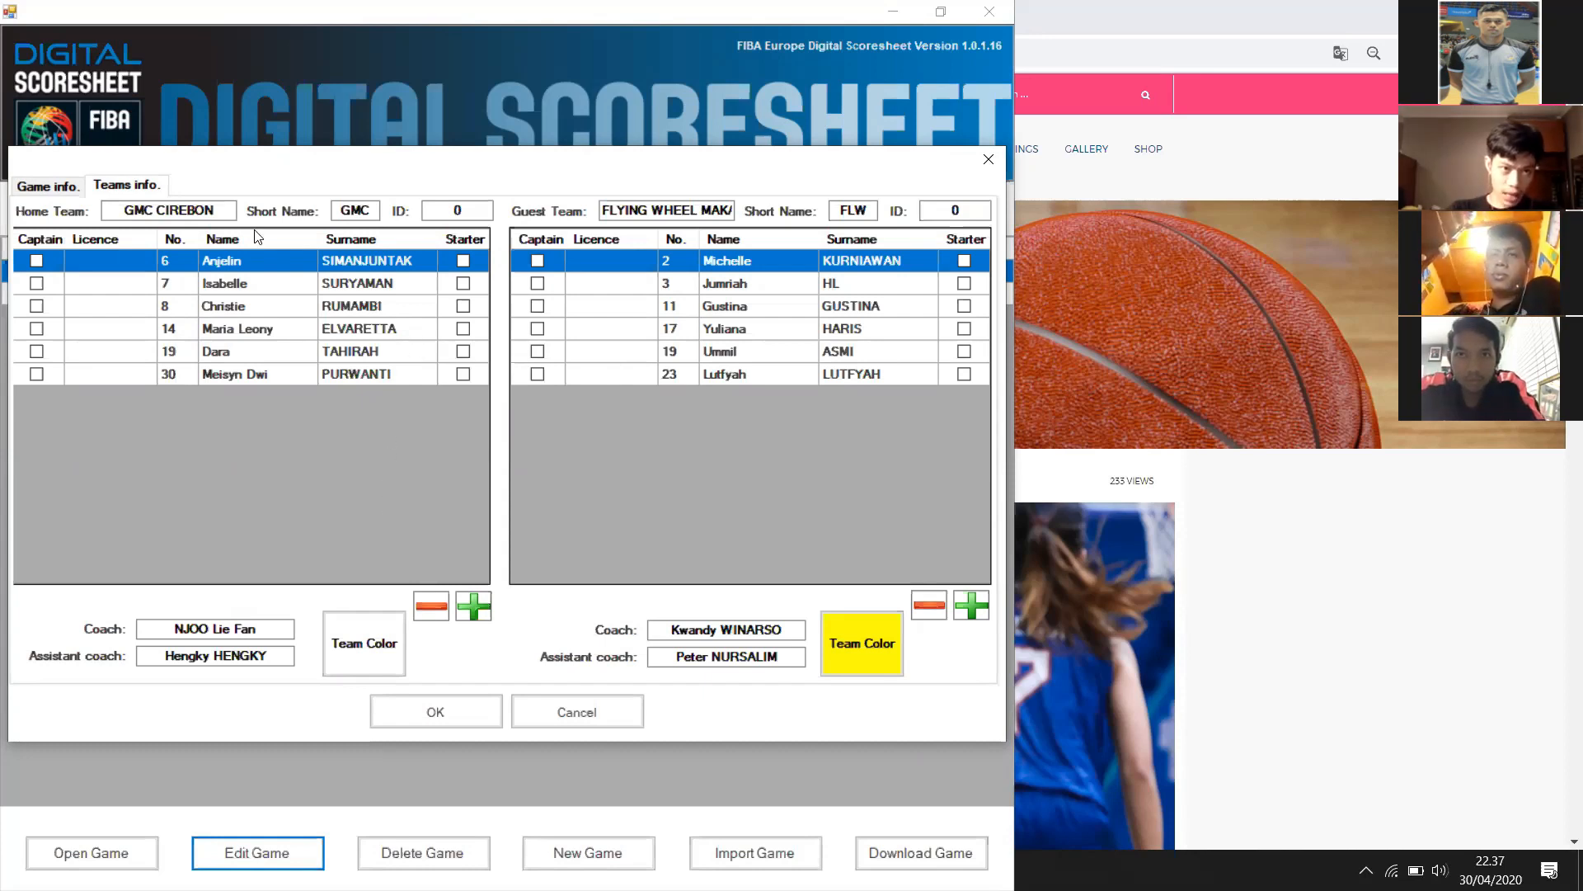
Check the home team name and short name GMC, select player 7, and begin adding a player
click(221, 216)
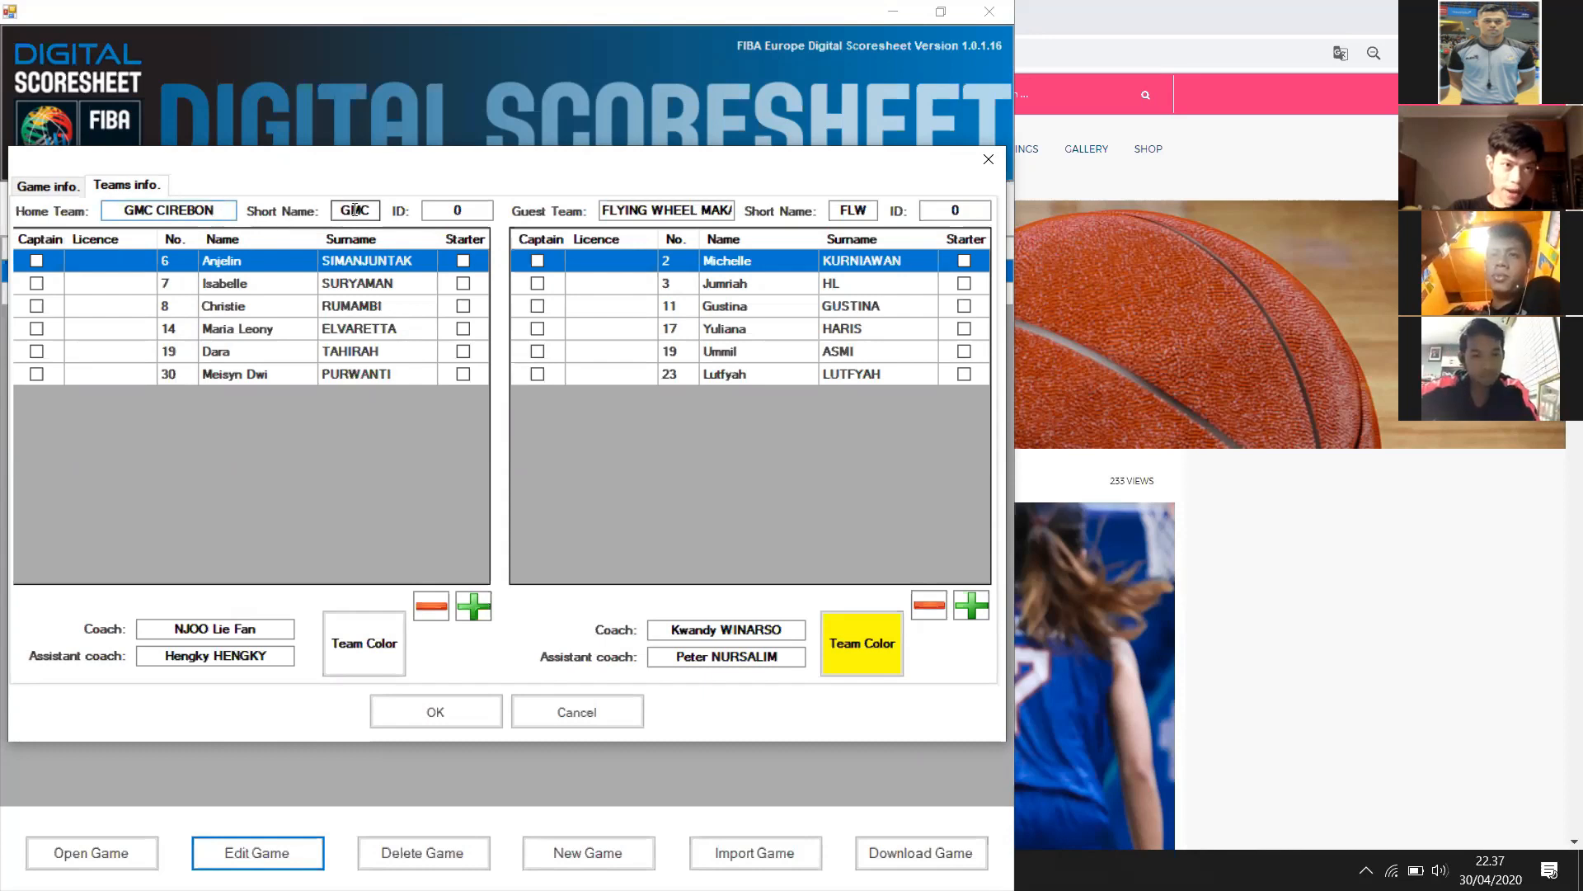
click(353, 210)
double_click(367, 204)
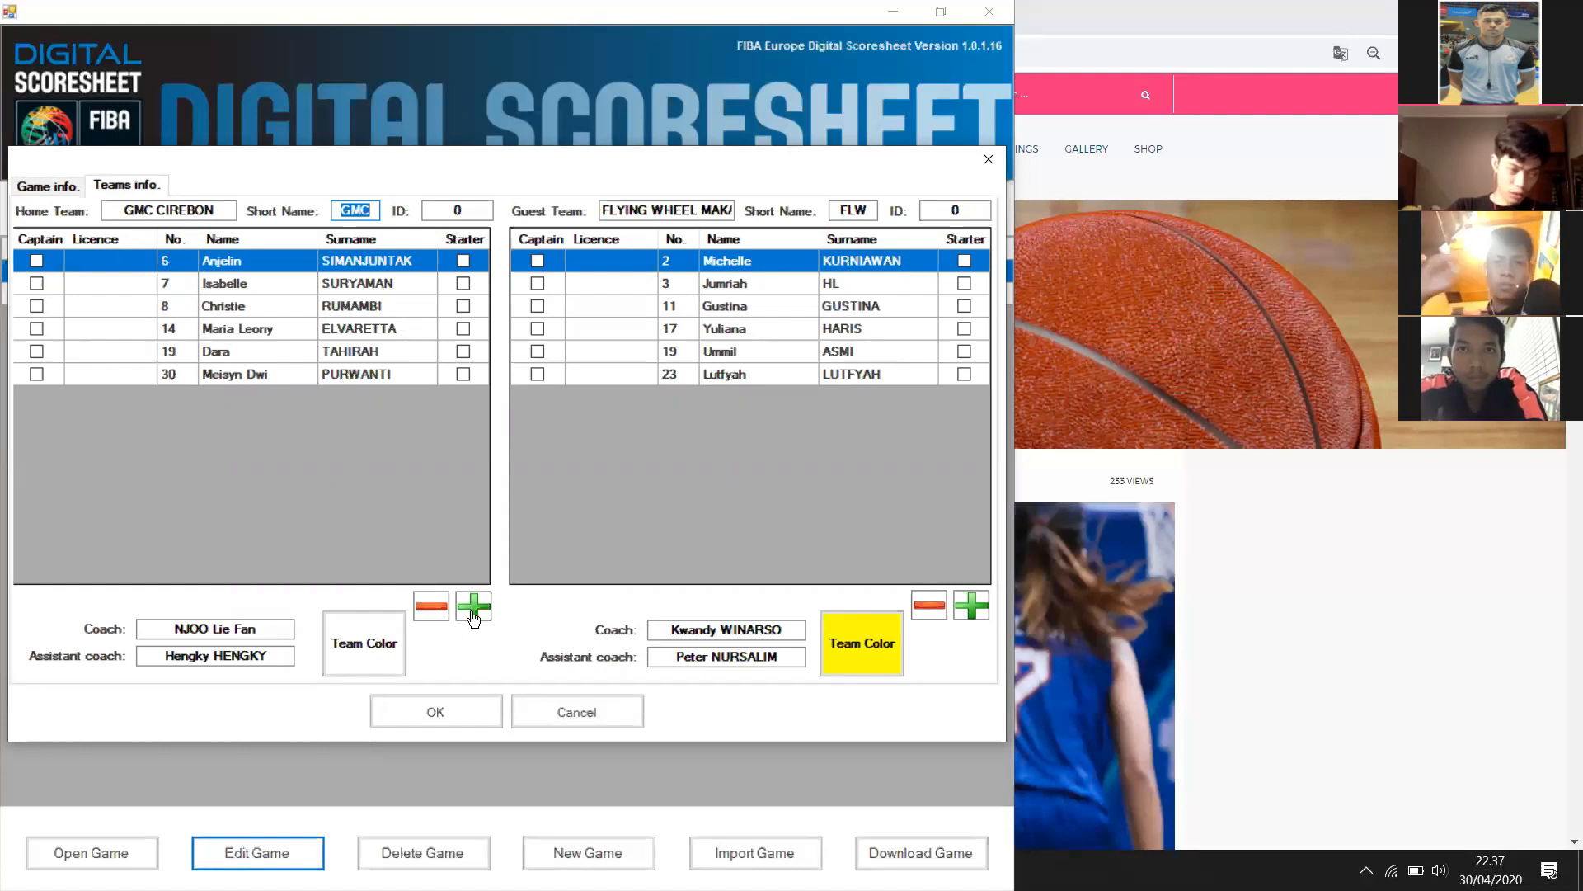
click(269, 289)
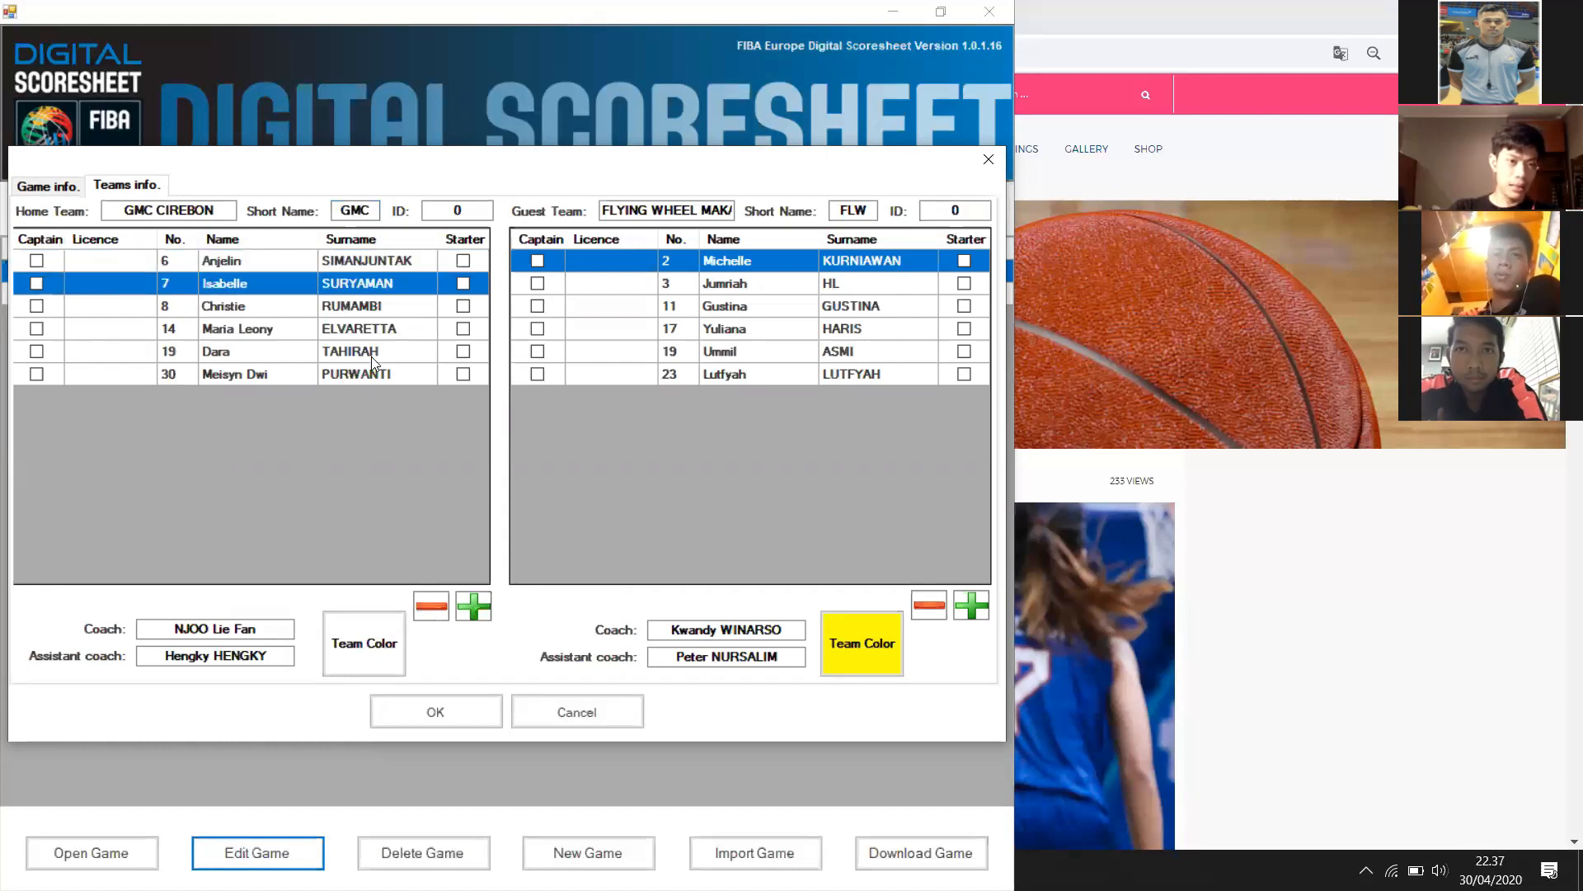
click(470, 608)
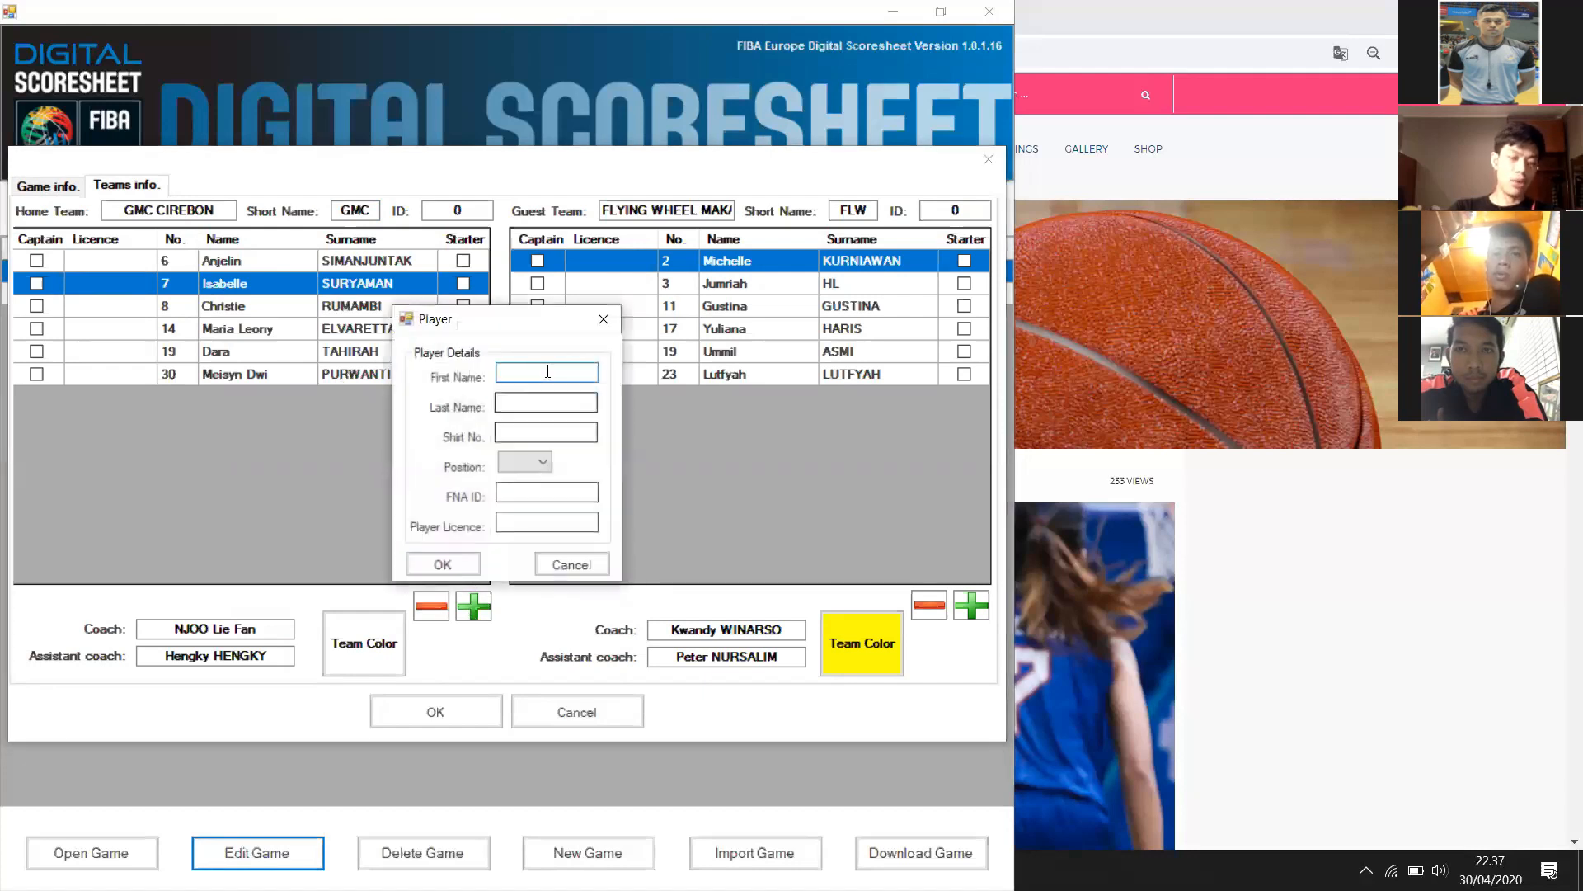
Enter the new home player's first and last name with shirt number 66 and confirm
key(Tab)
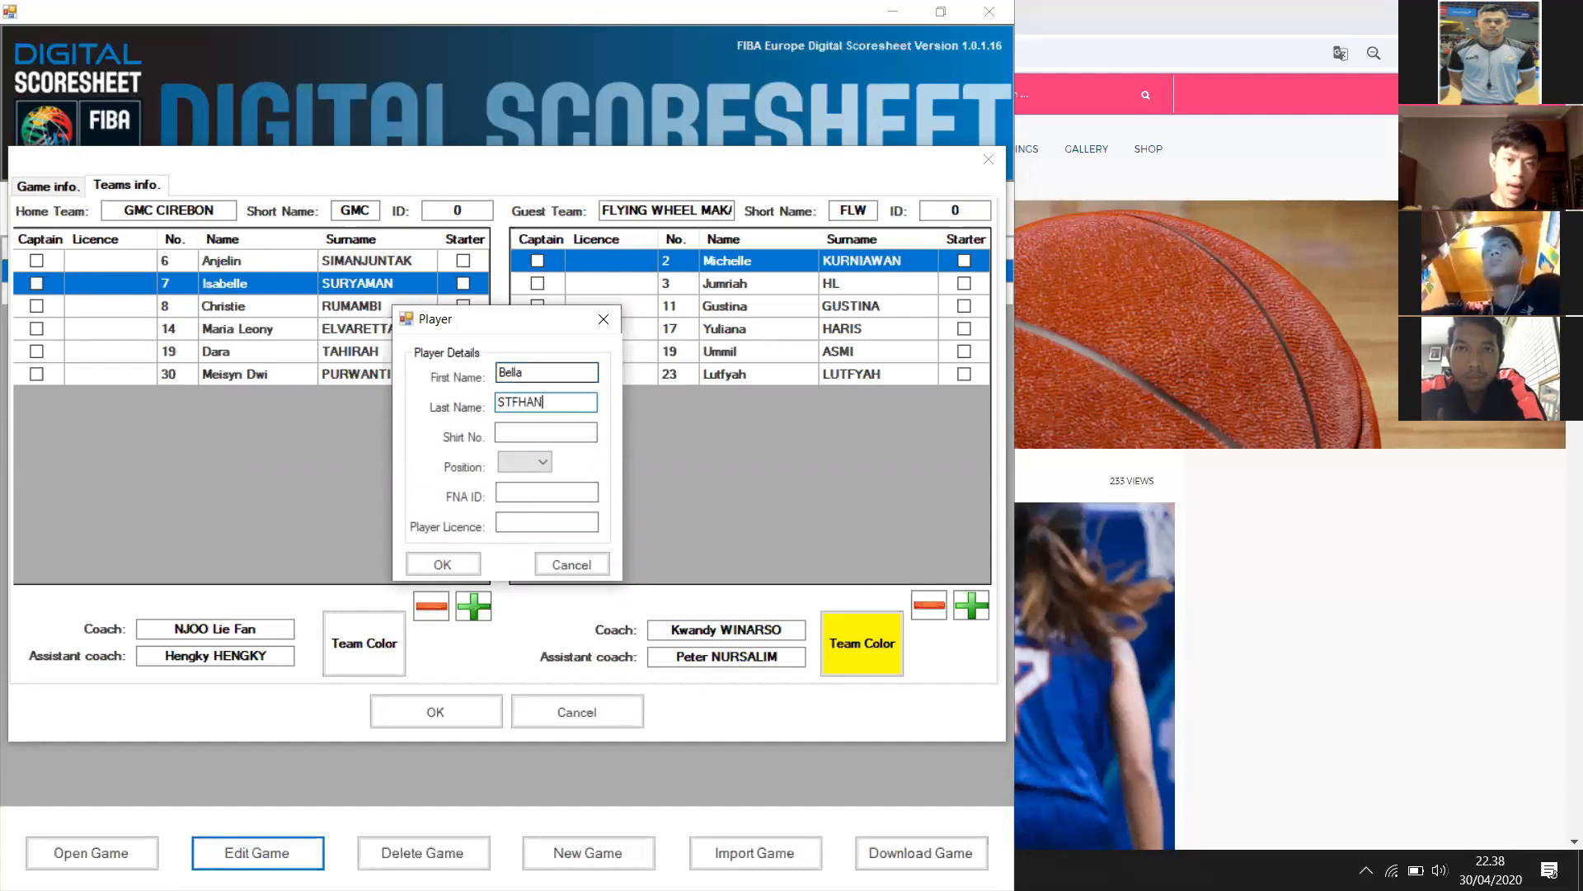
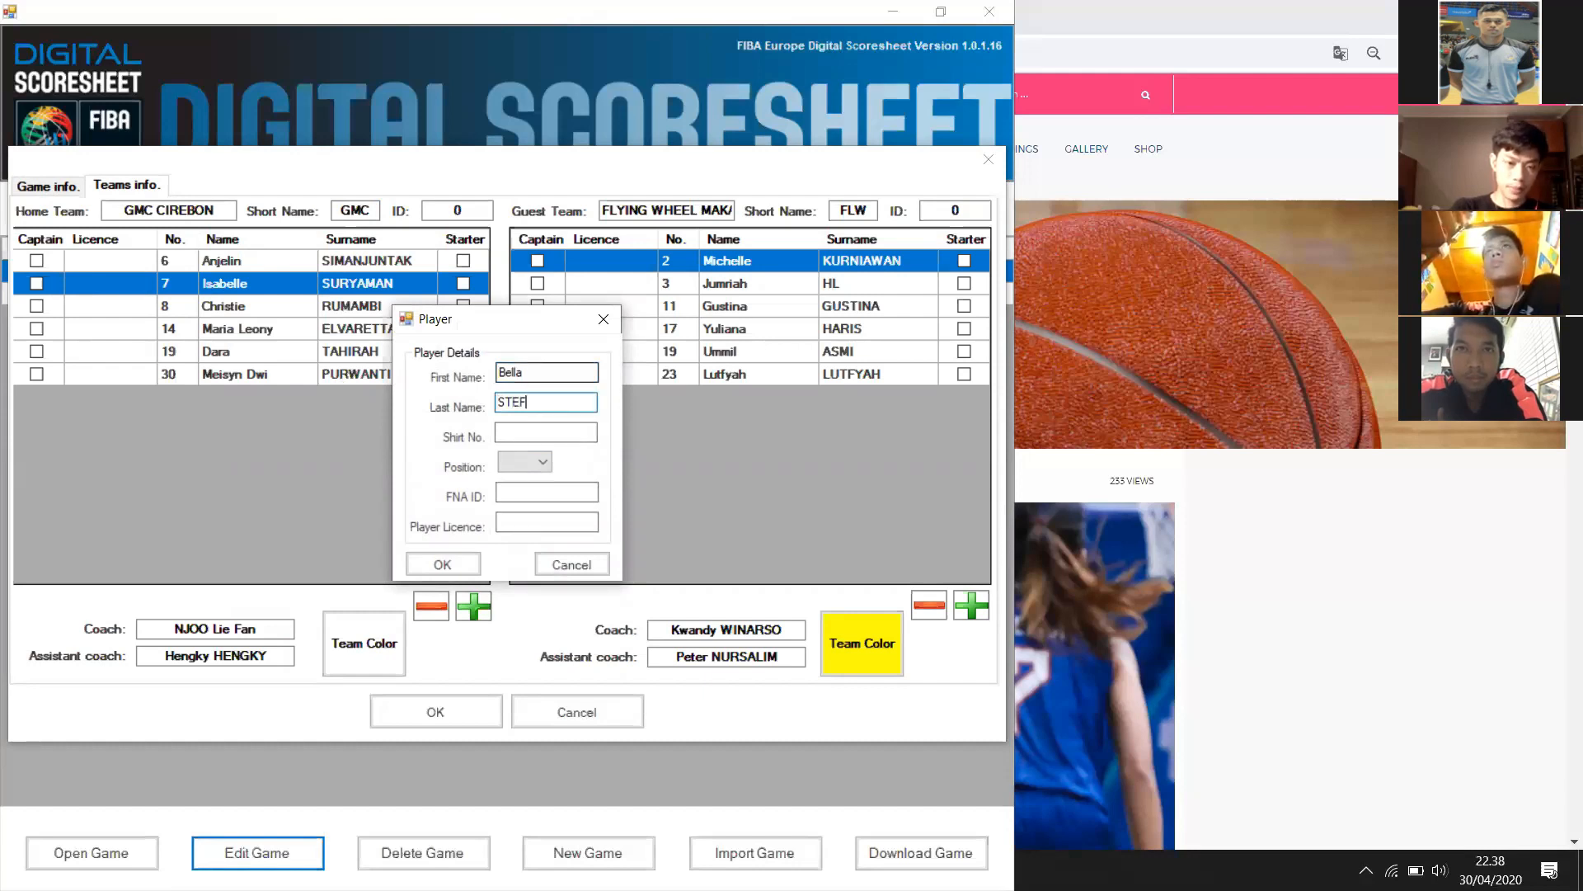
key(Tab)
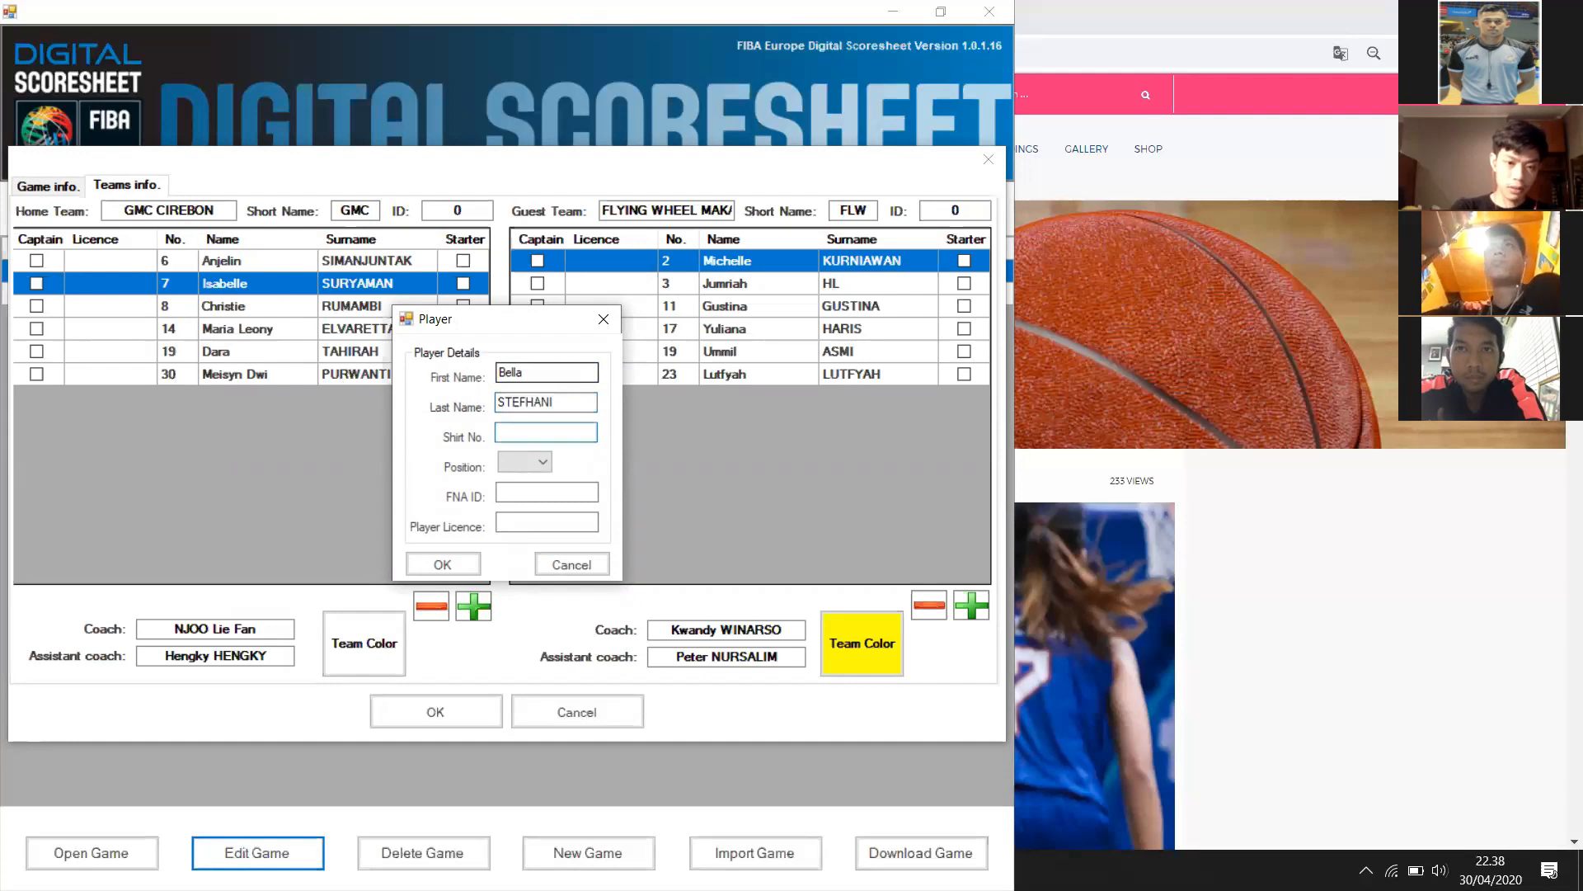
text(66)
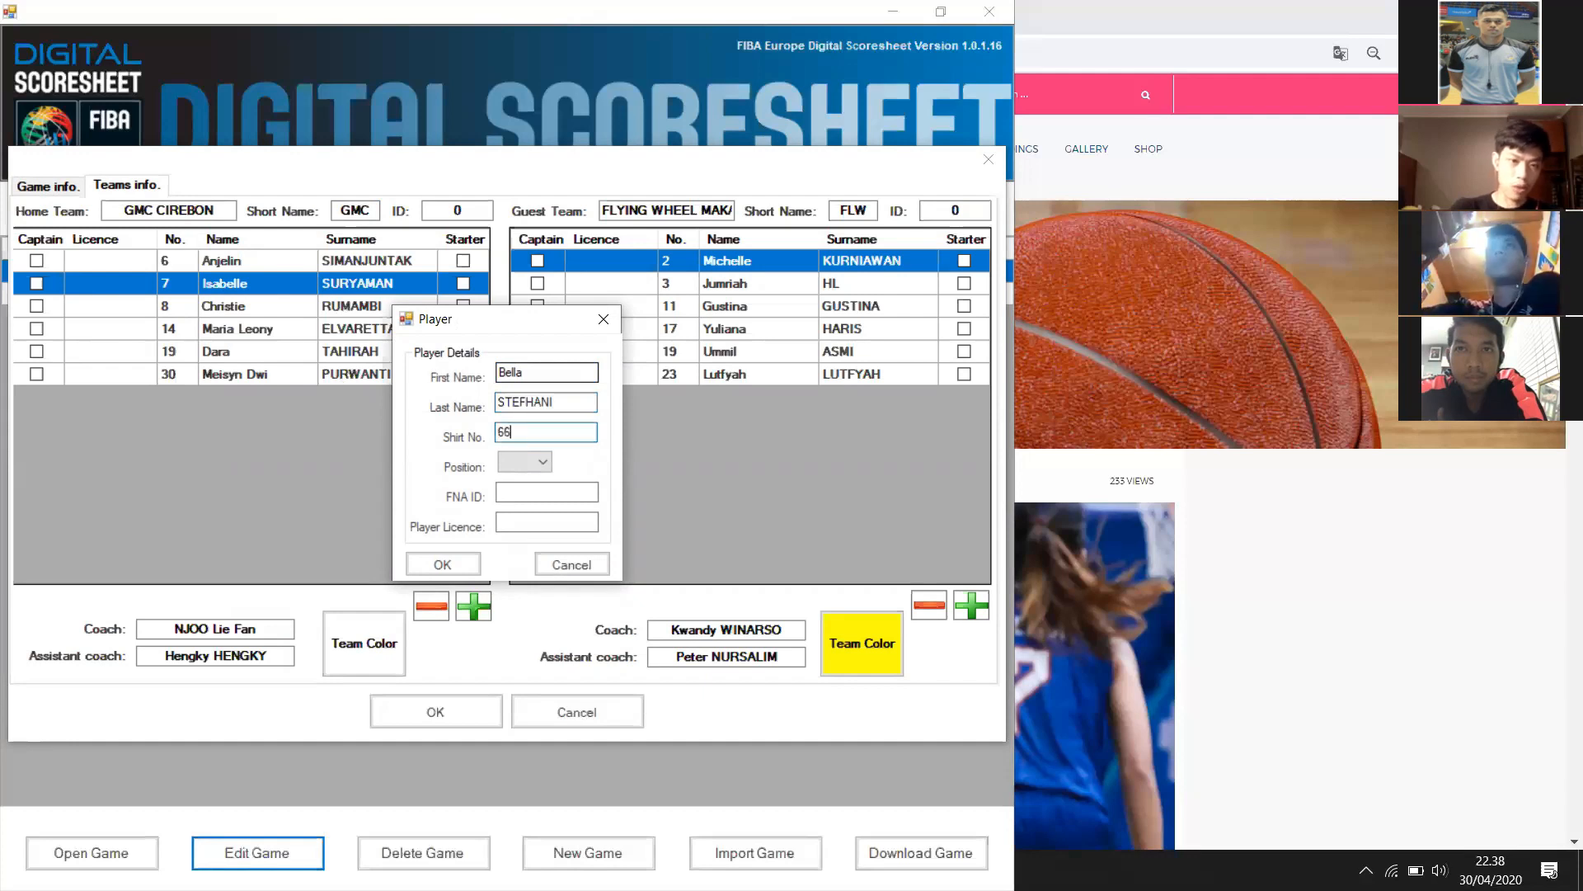
click(437, 565)
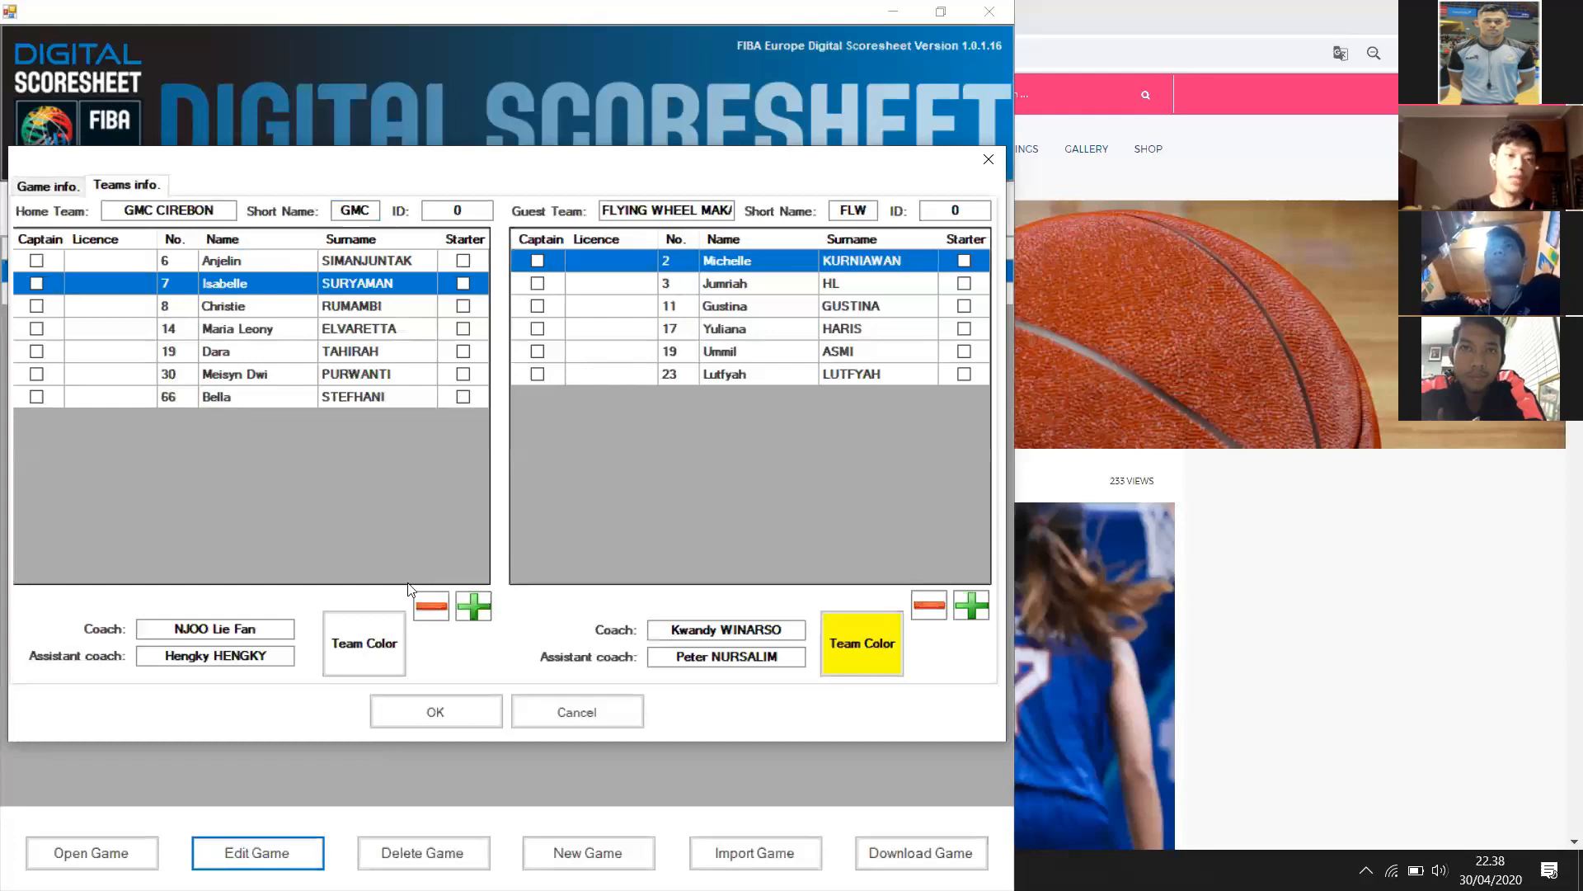
Keep the home colour and make home players 6, 7, 8, 14, 19 starters, captain 6
click(390, 652)
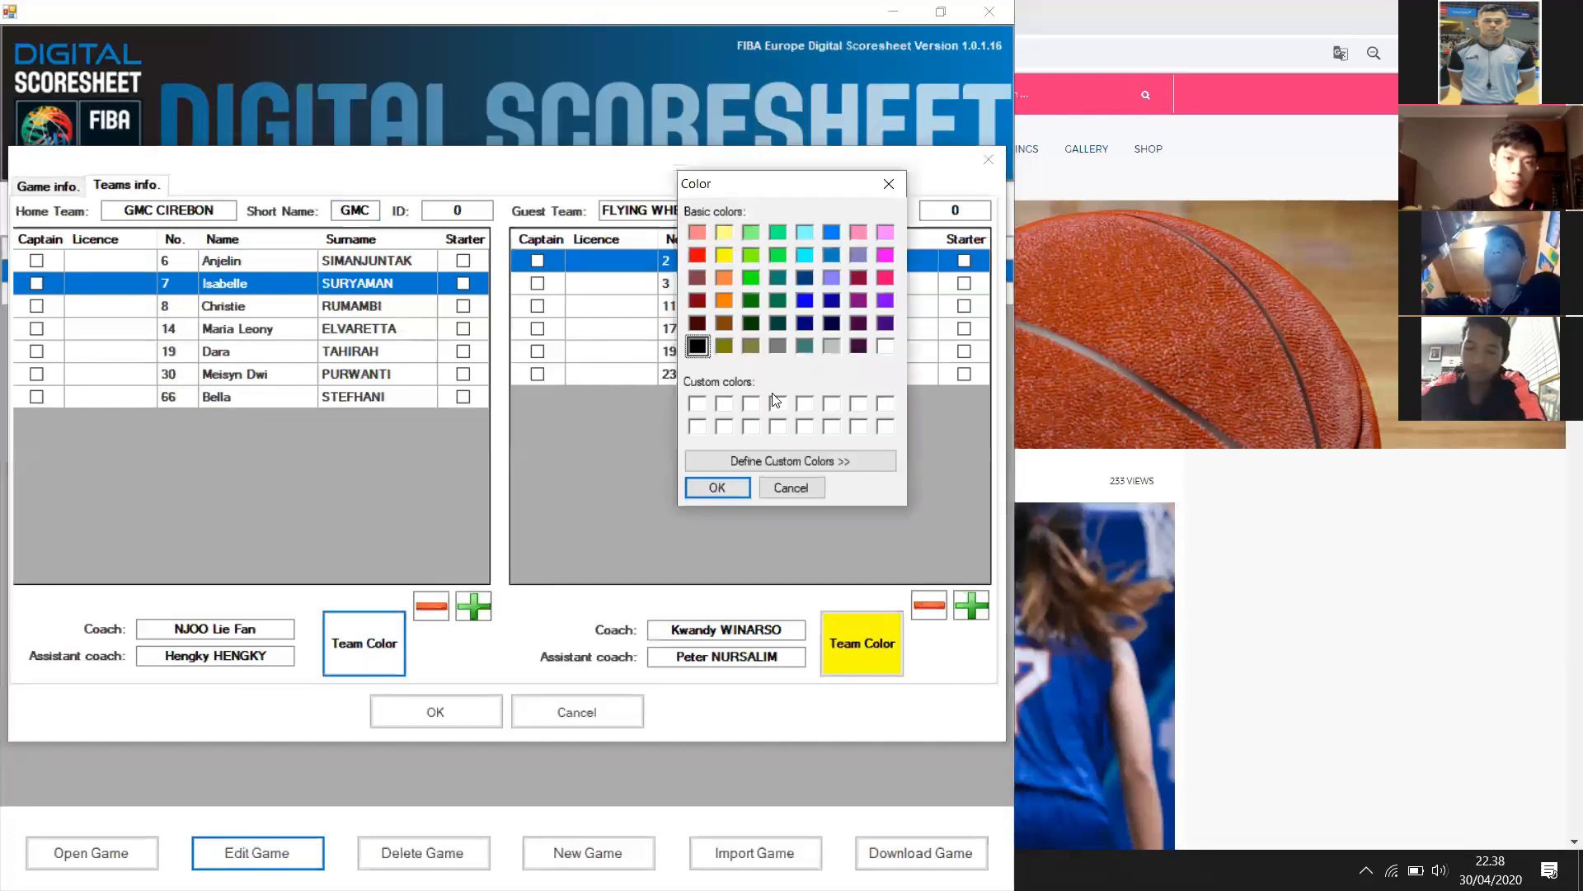
click(767, 492)
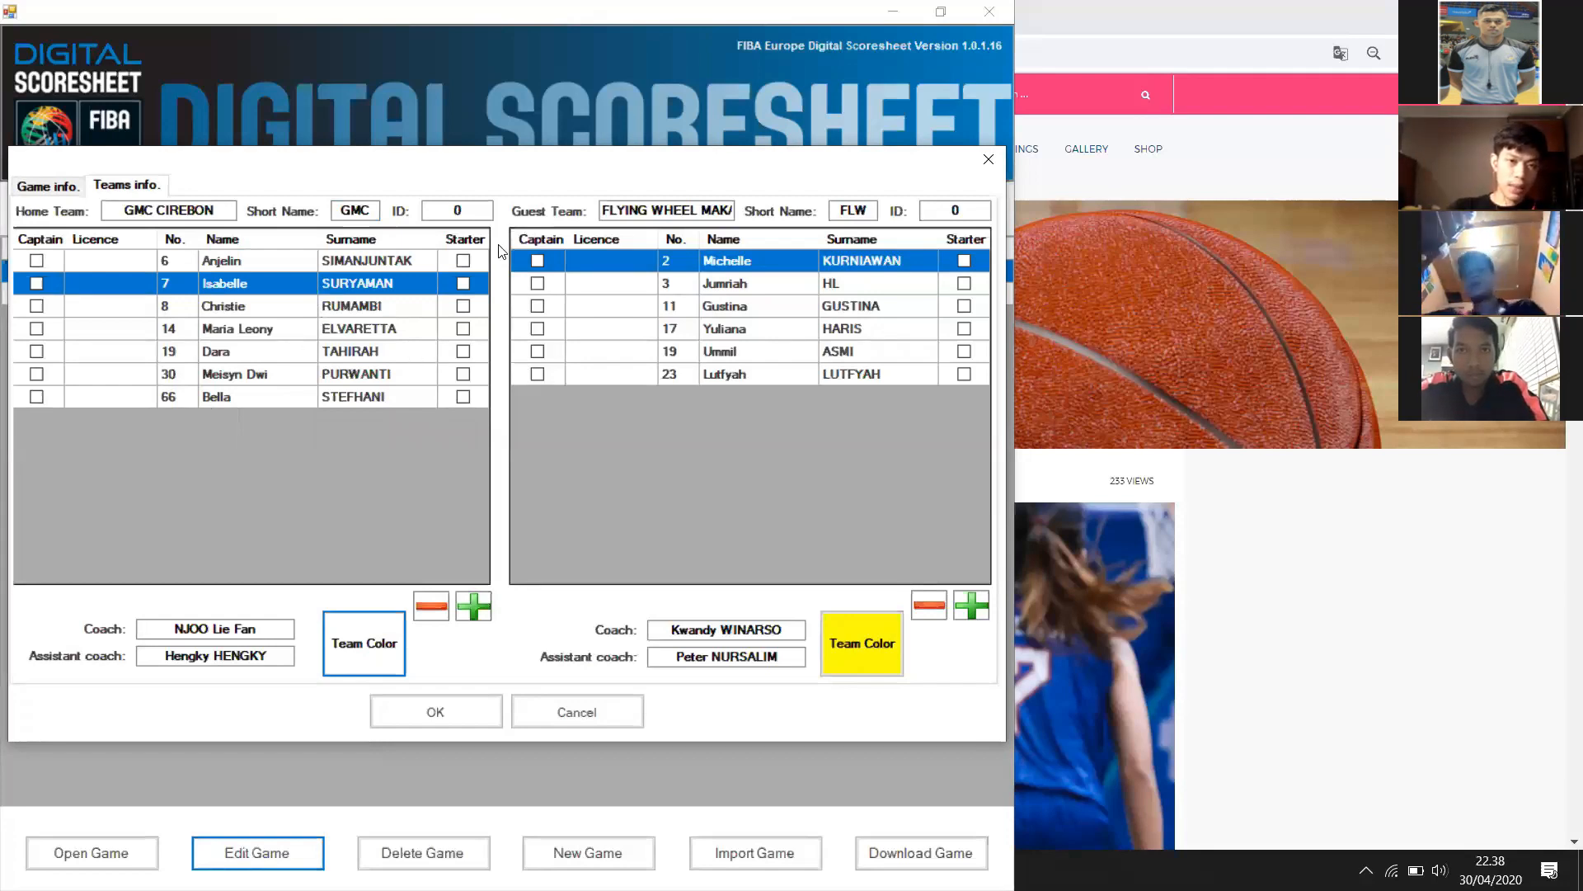
click(464, 261)
click(463, 282)
click(463, 306)
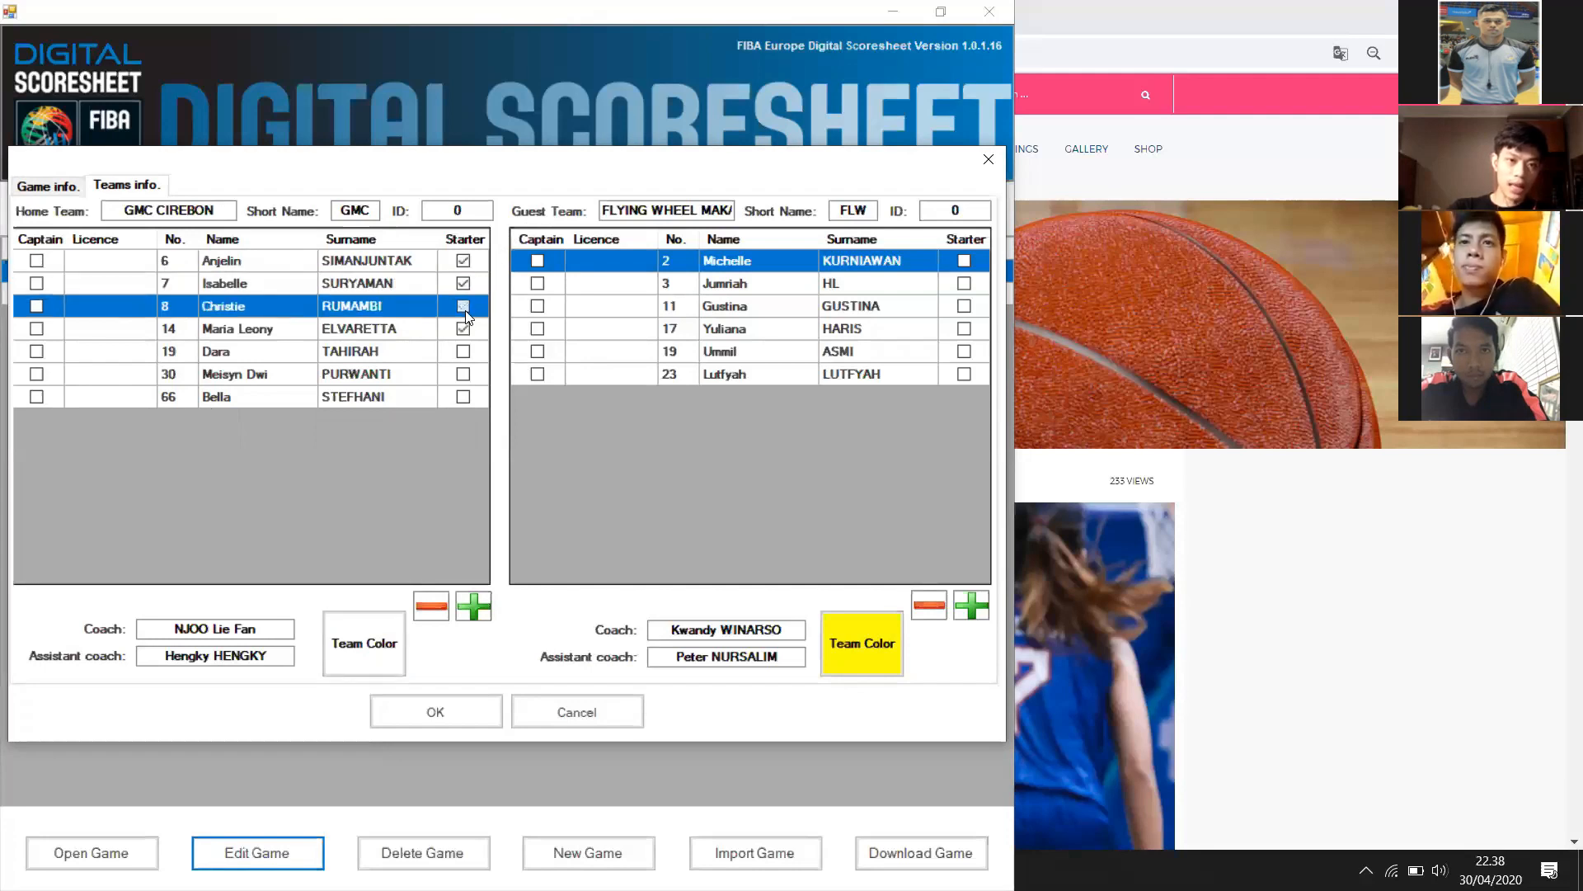
click(463, 328)
click(464, 351)
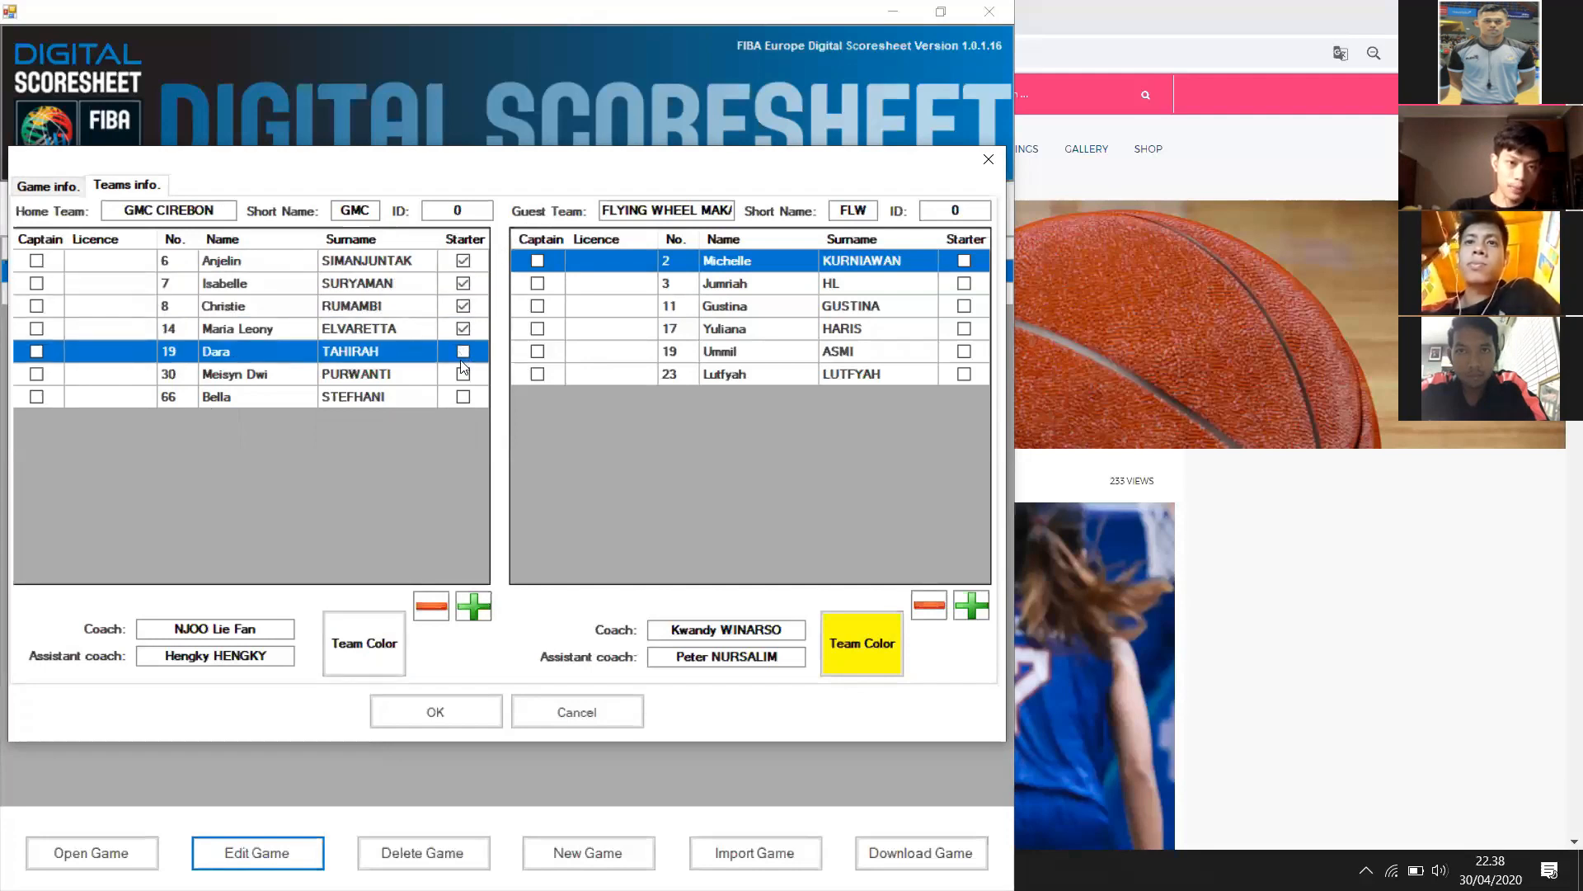
click(36, 261)
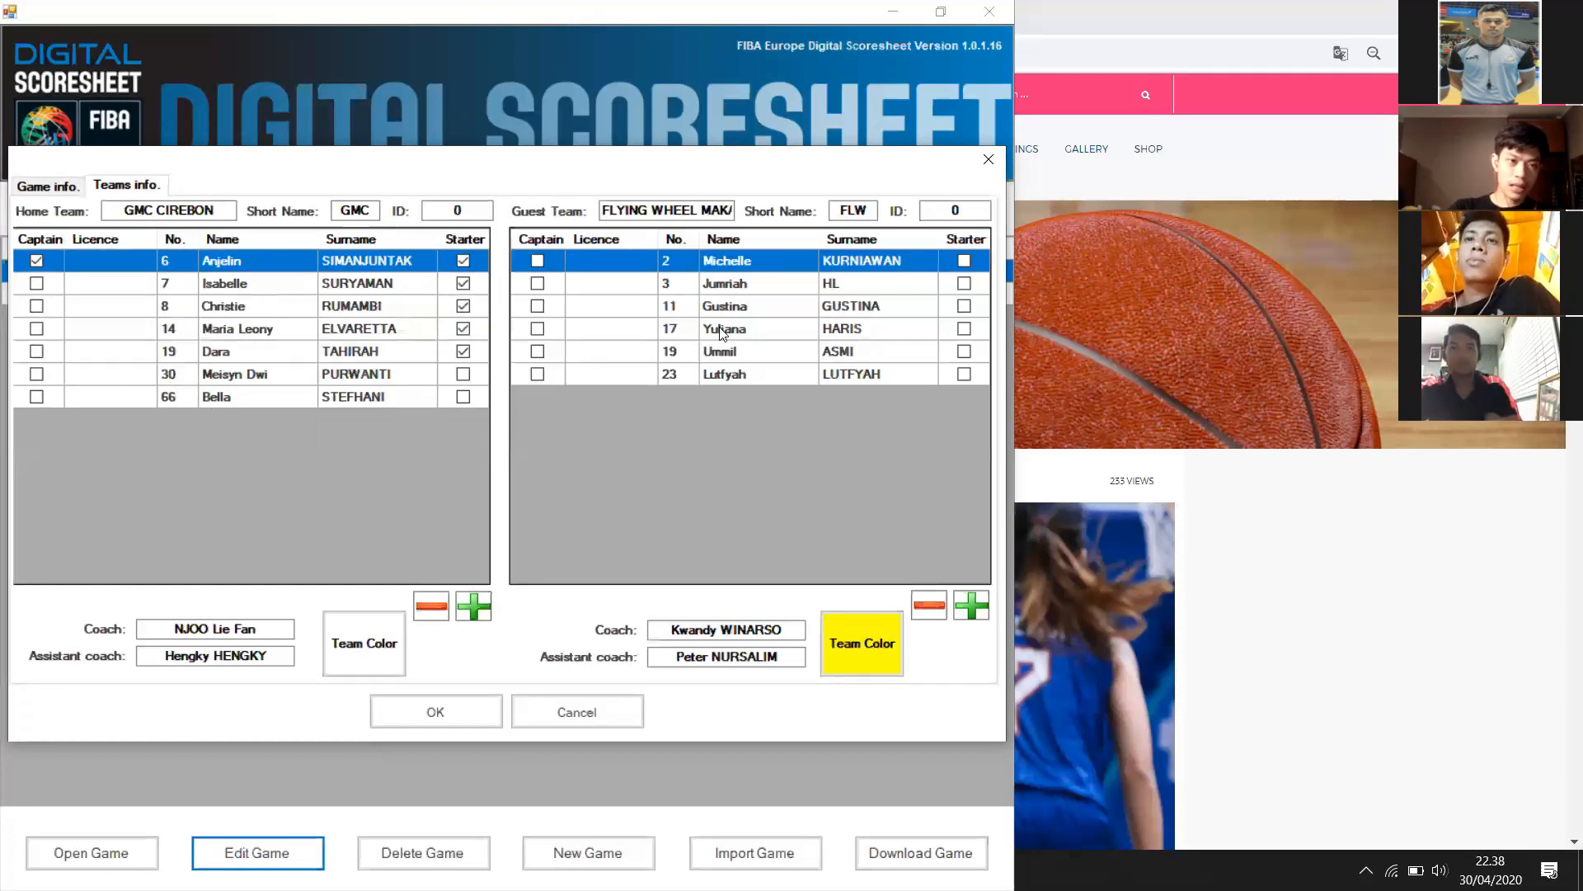
Make guest players 2, 3, 11, 17, 19 starters with 2 as captain, and save
click(962, 261)
click(960, 286)
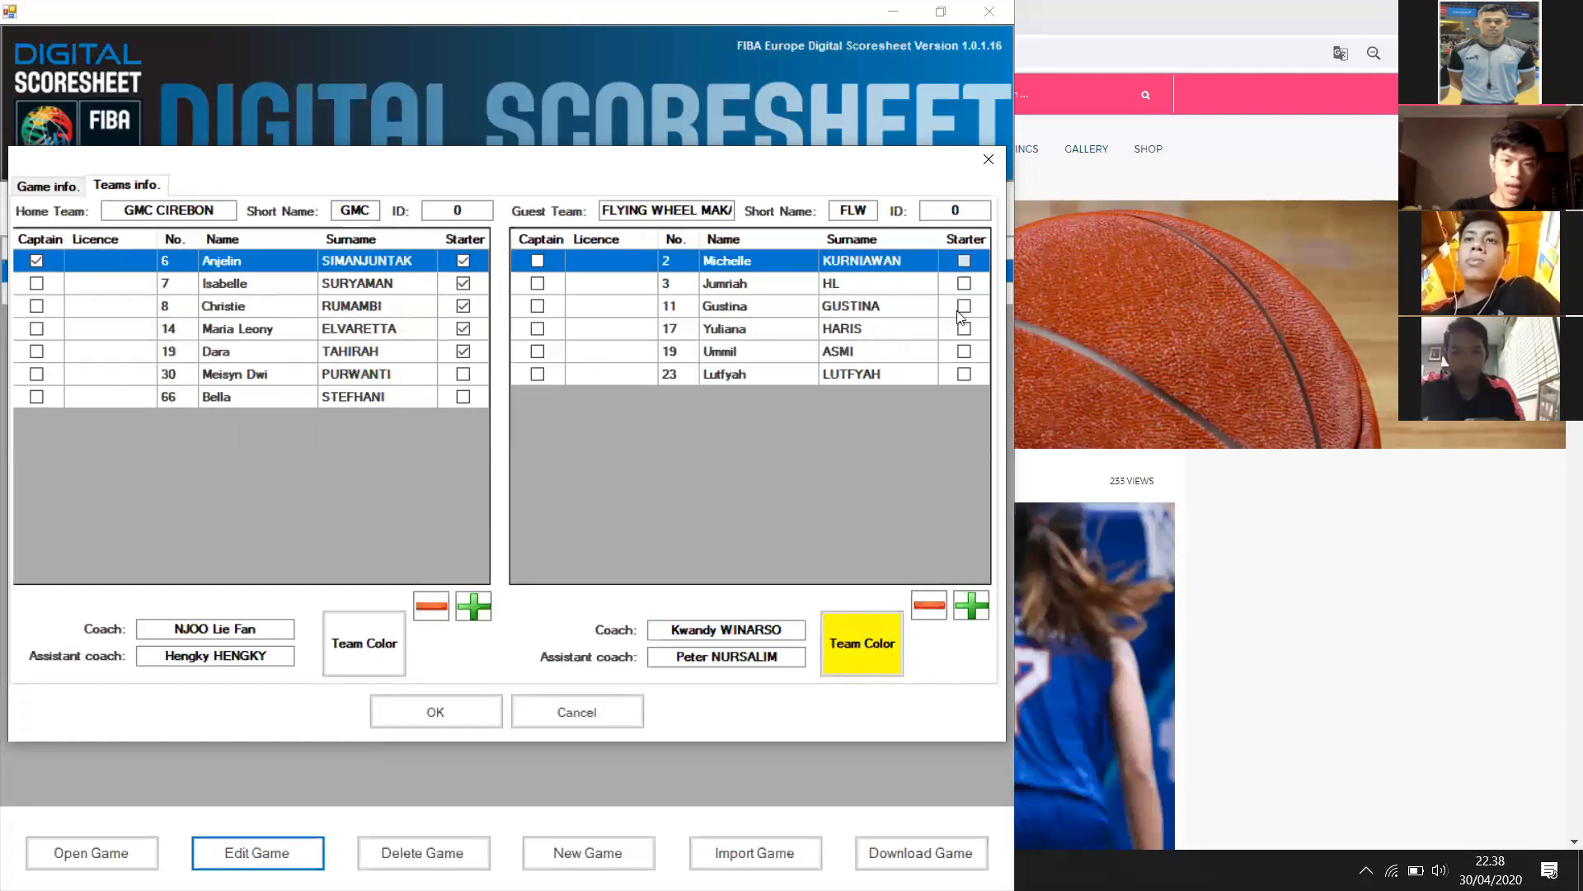
click(960, 309)
click(960, 329)
click(960, 351)
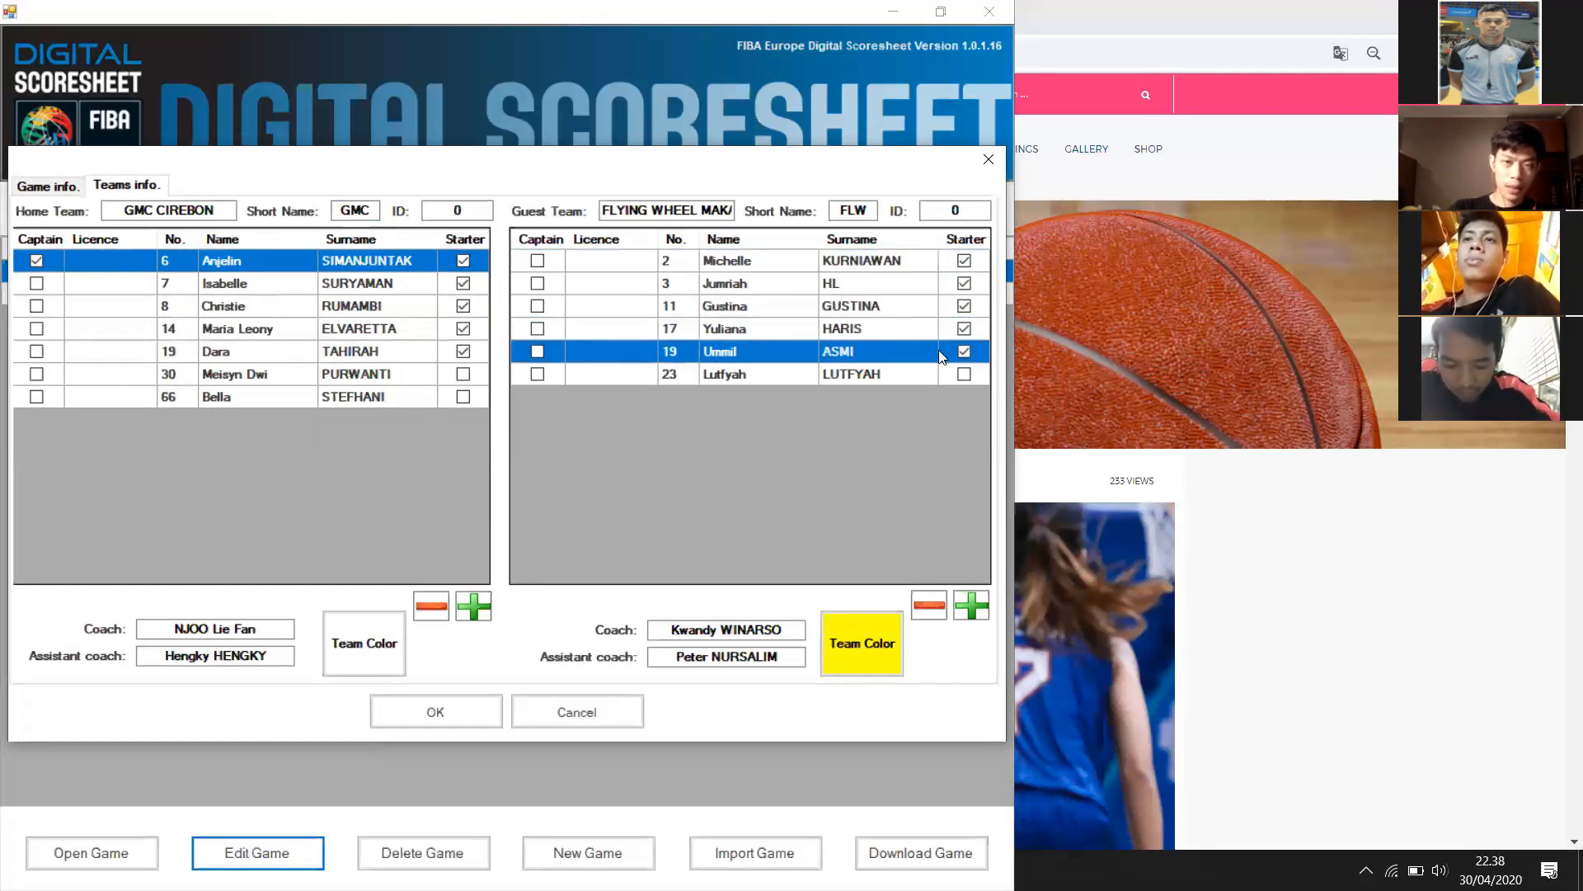
click(538, 262)
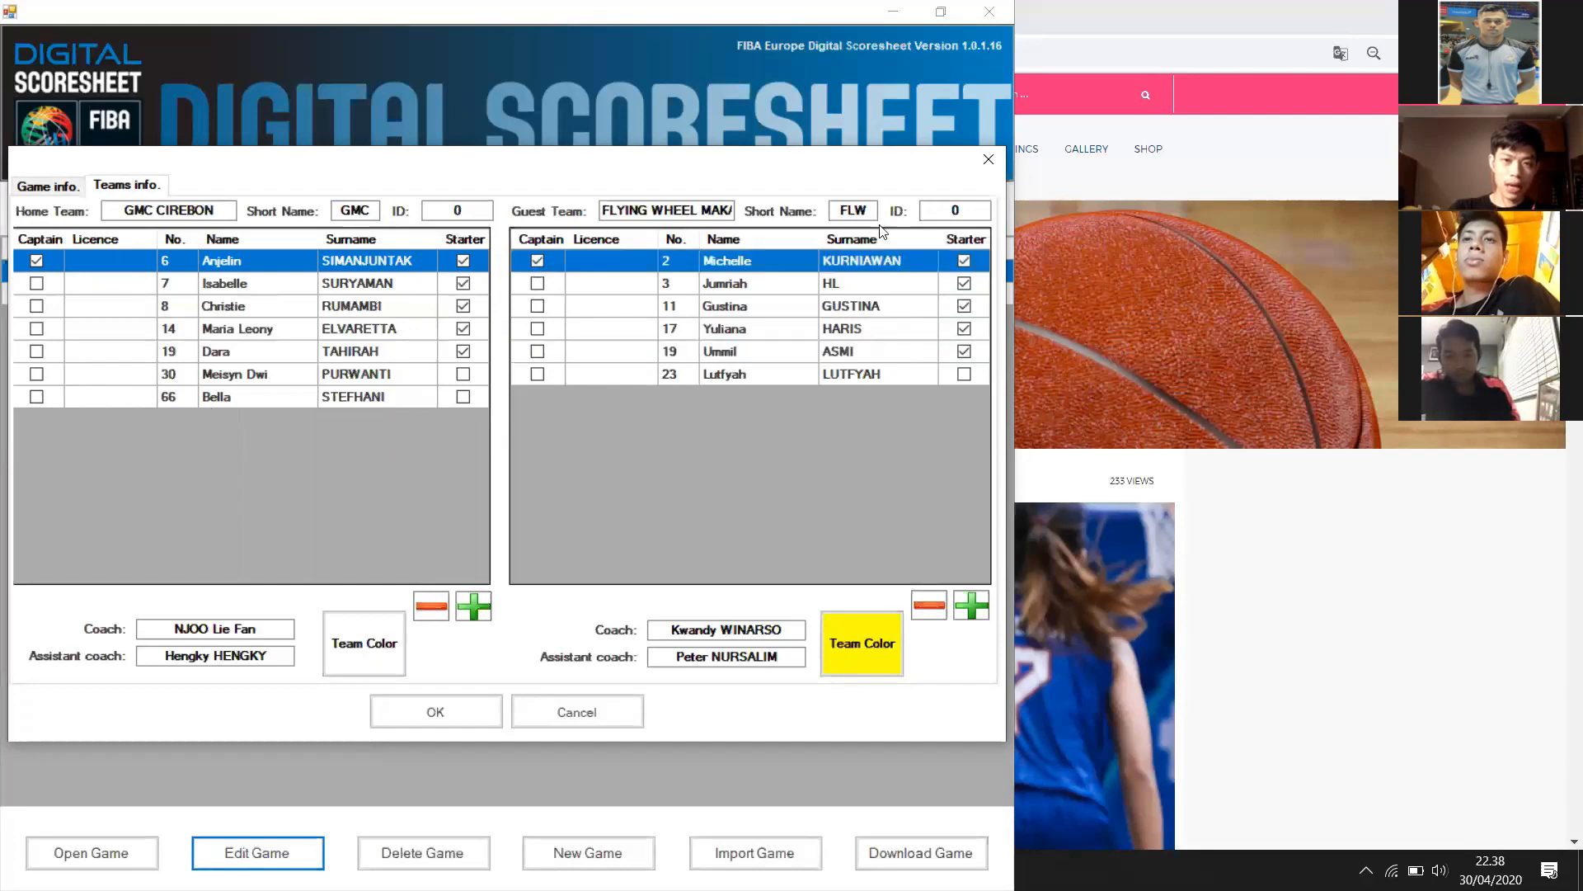
click(469, 714)
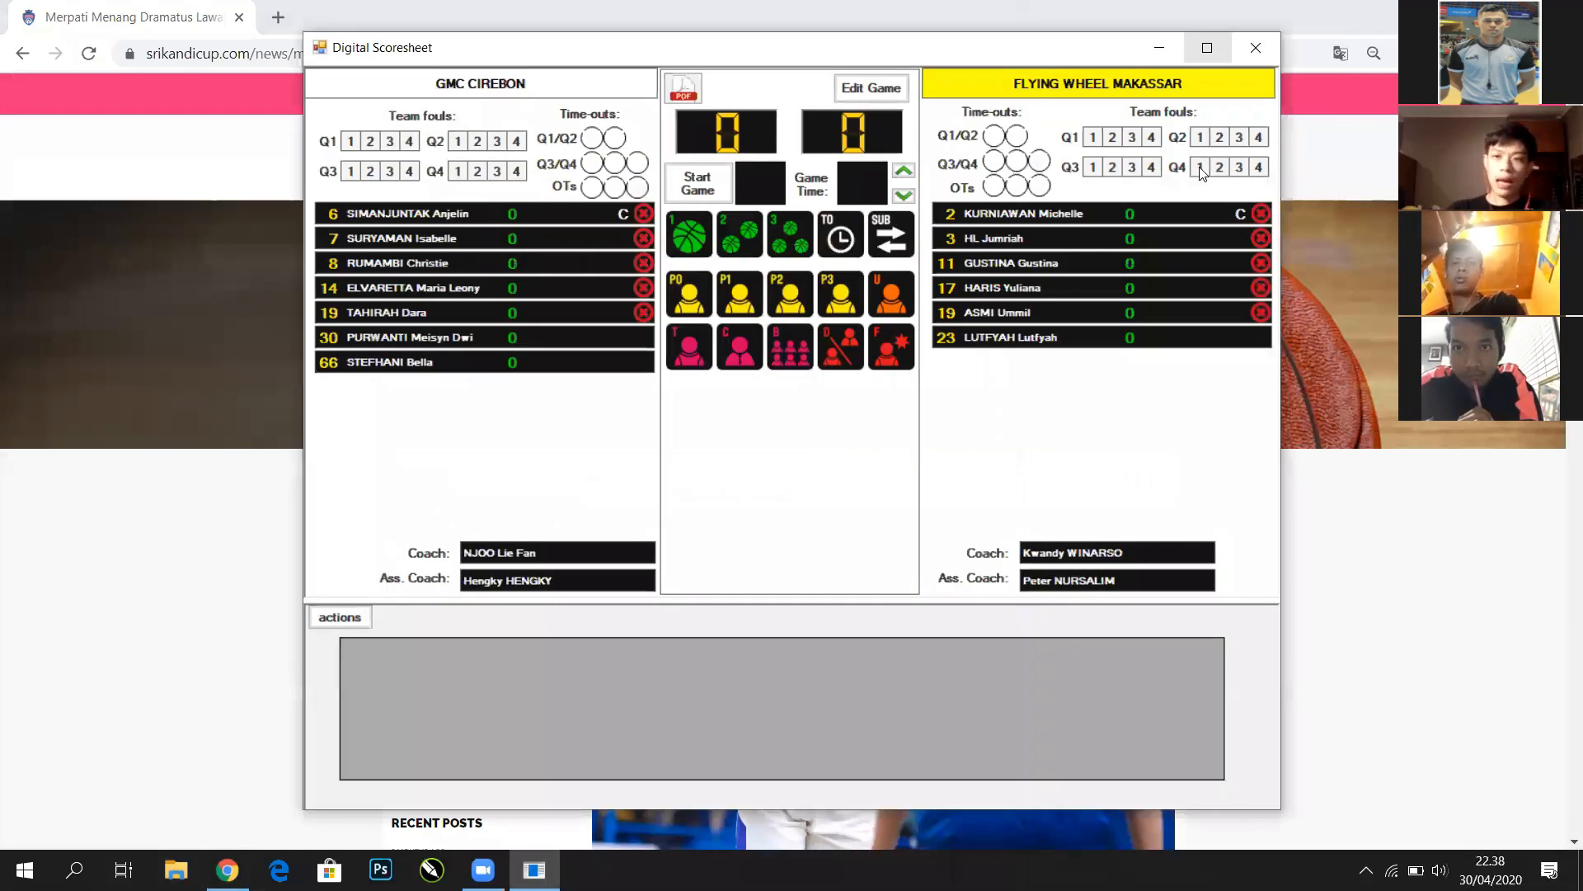
Maximize the scoring window and select guest players 23, 19, 2 and home players 19, 8, 30
click(1207, 47)
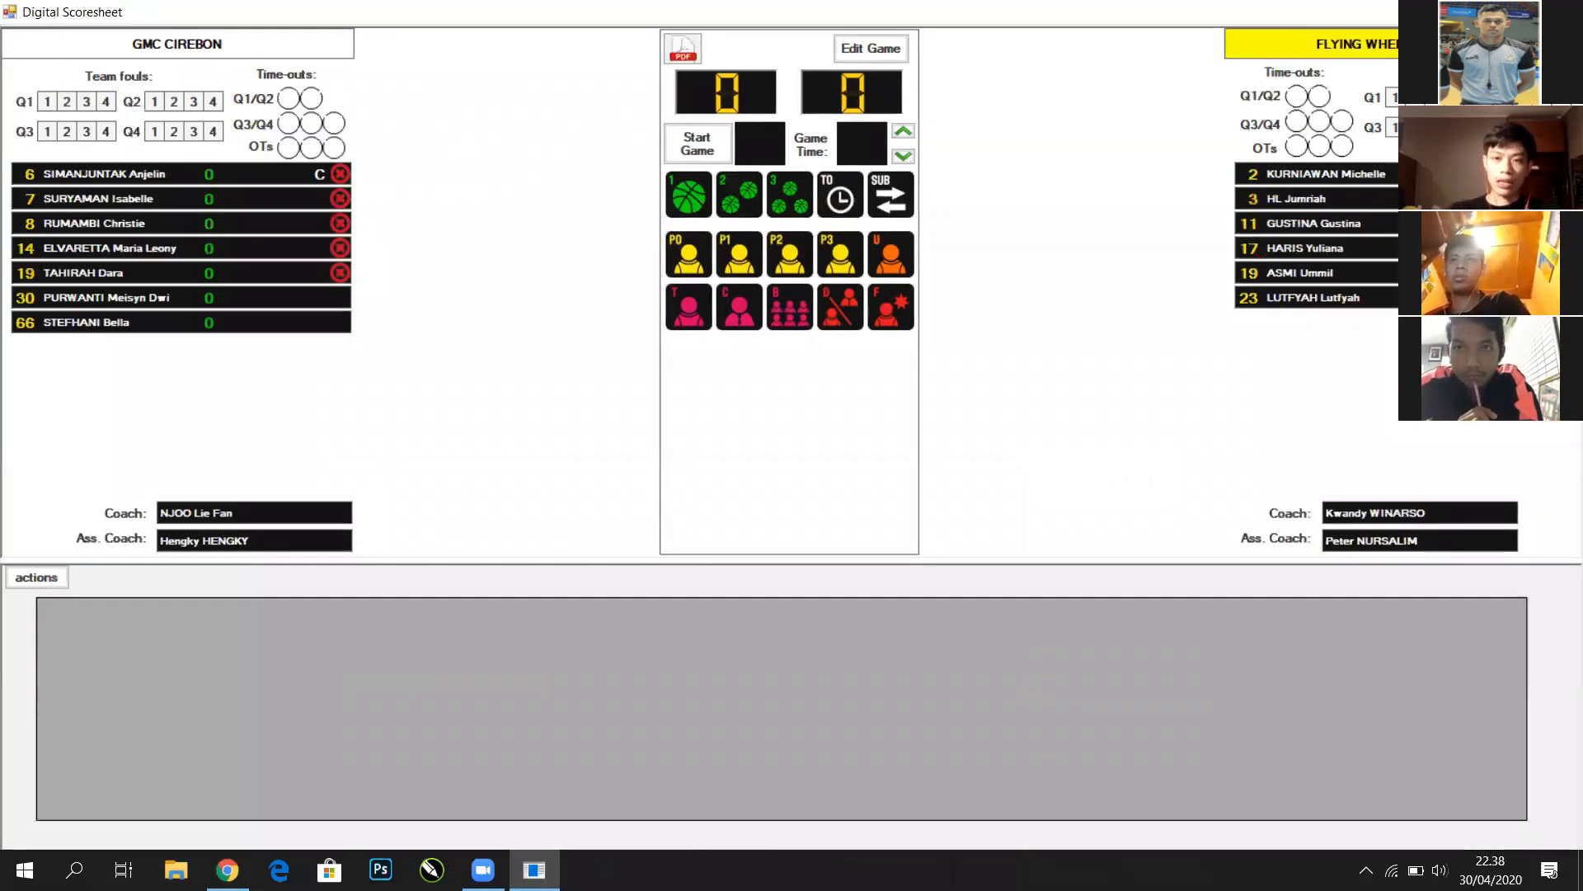
click(1405, 297)
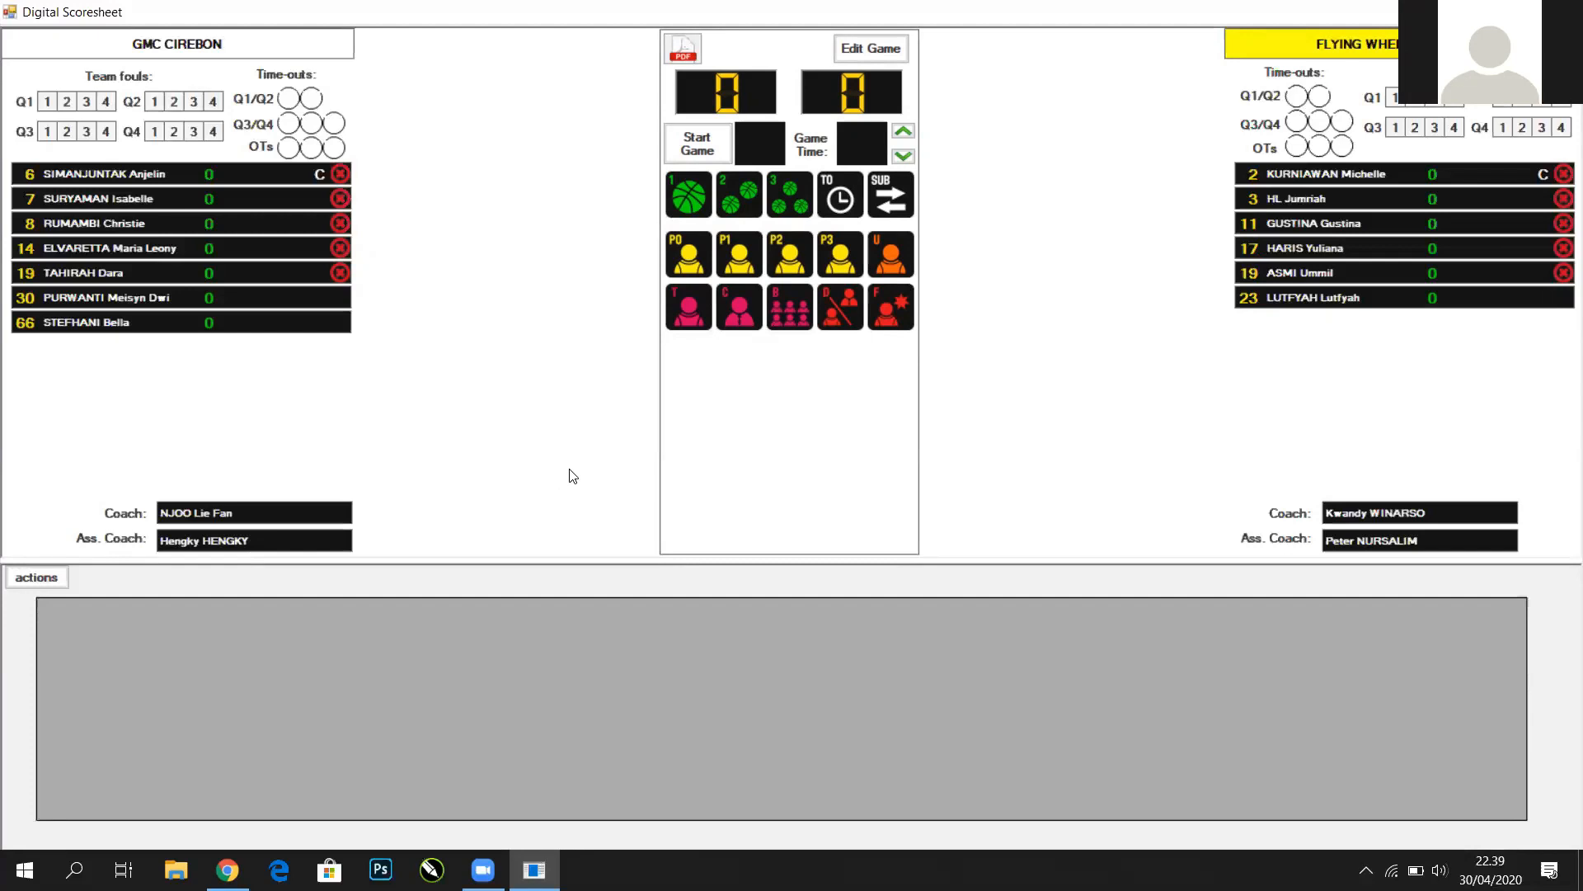
click(343, 273)
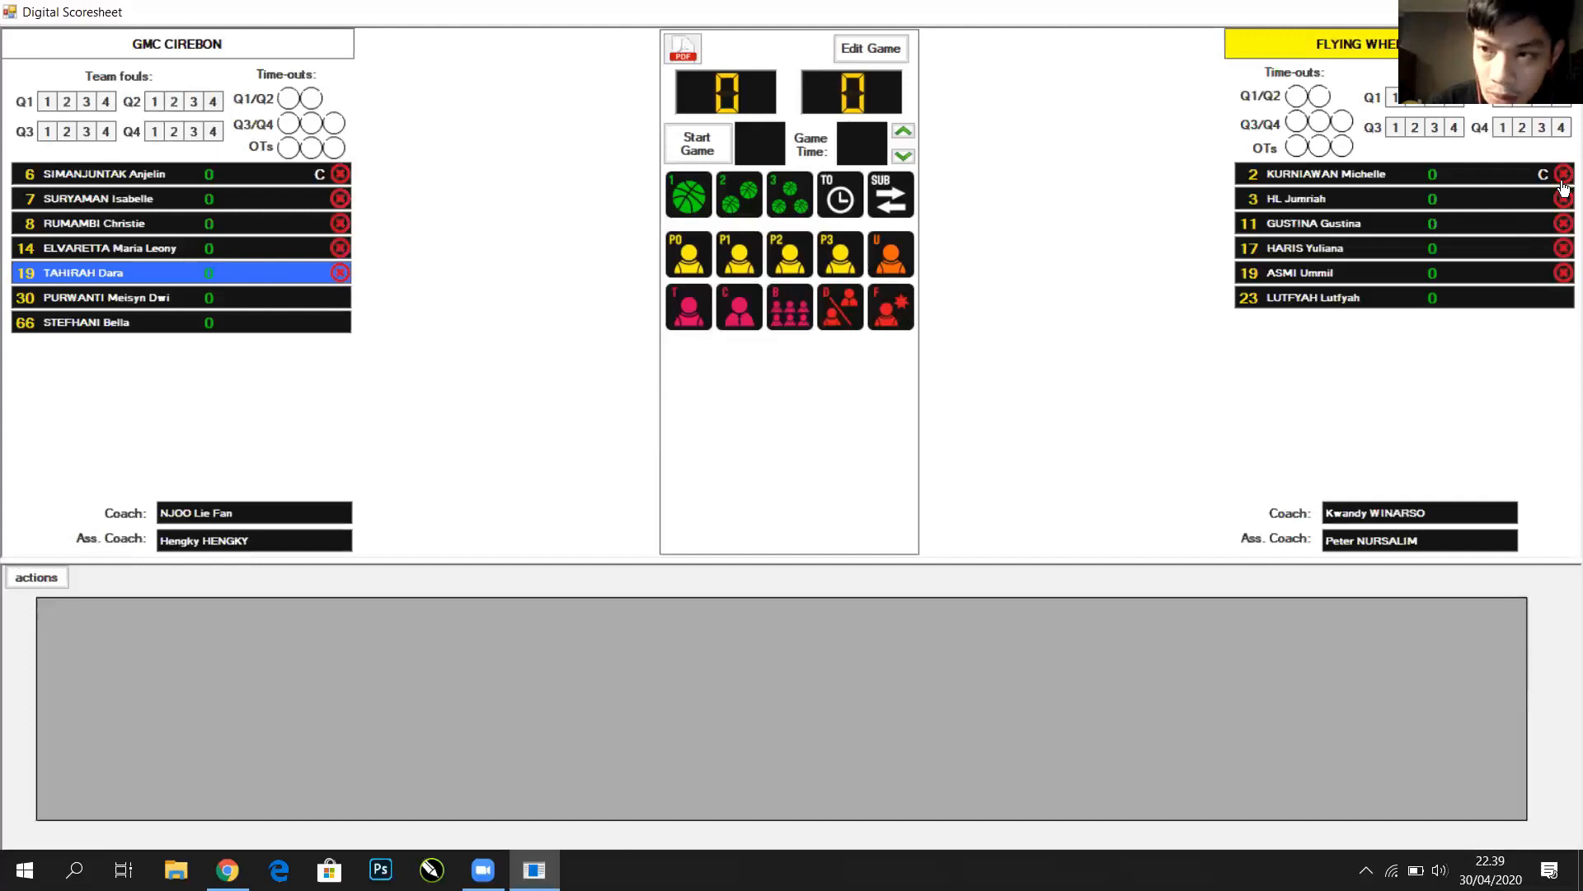
click(1563, 273)
click(1562, 175)
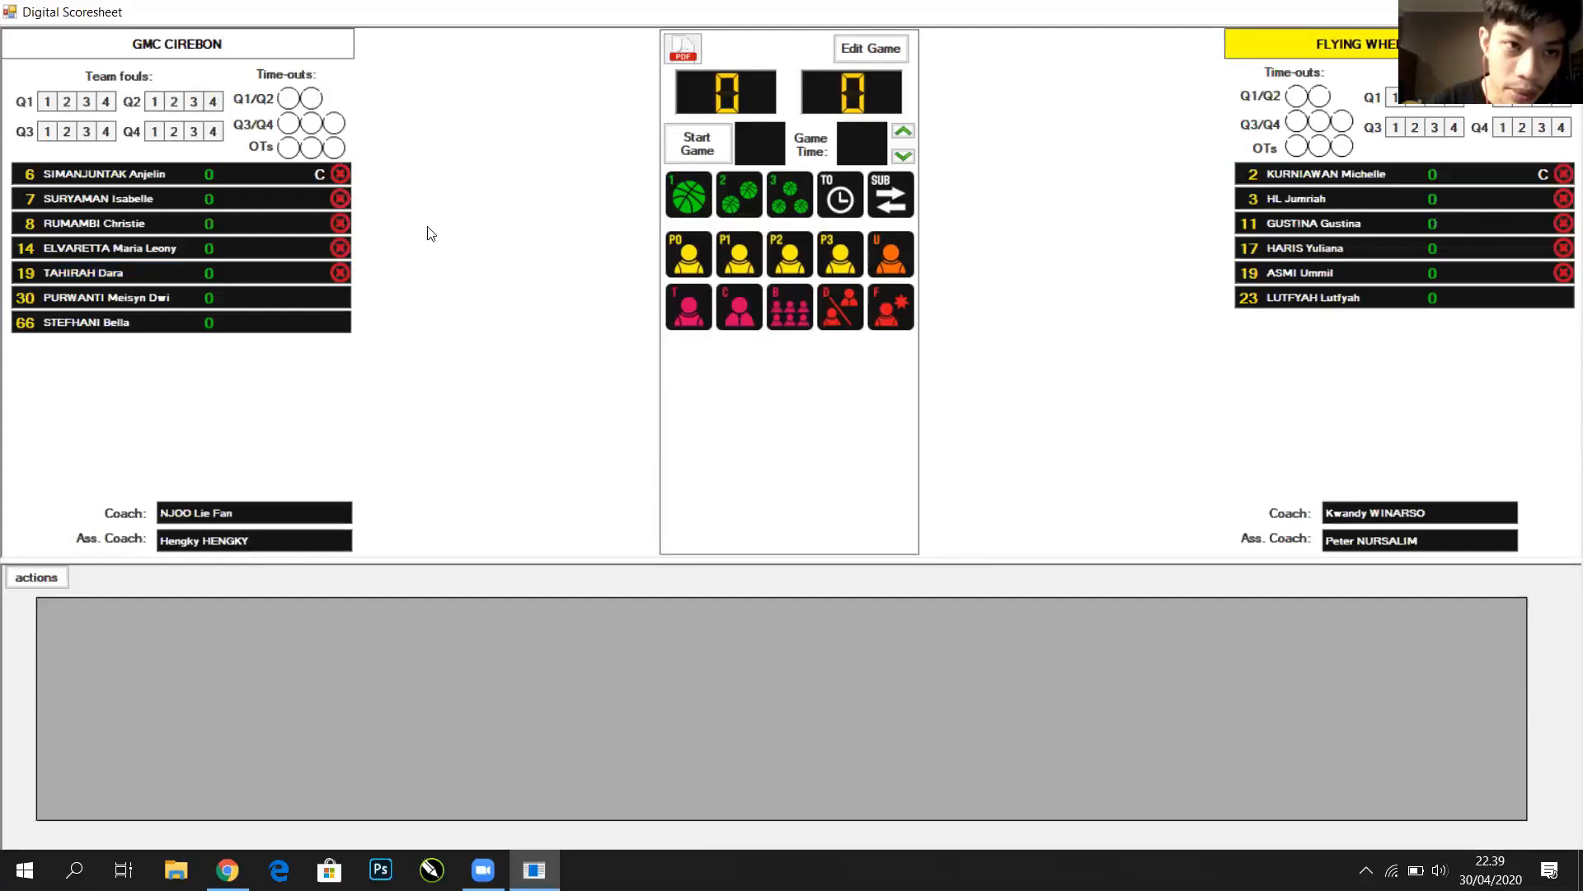
click(339, 223)
click(346, 298)
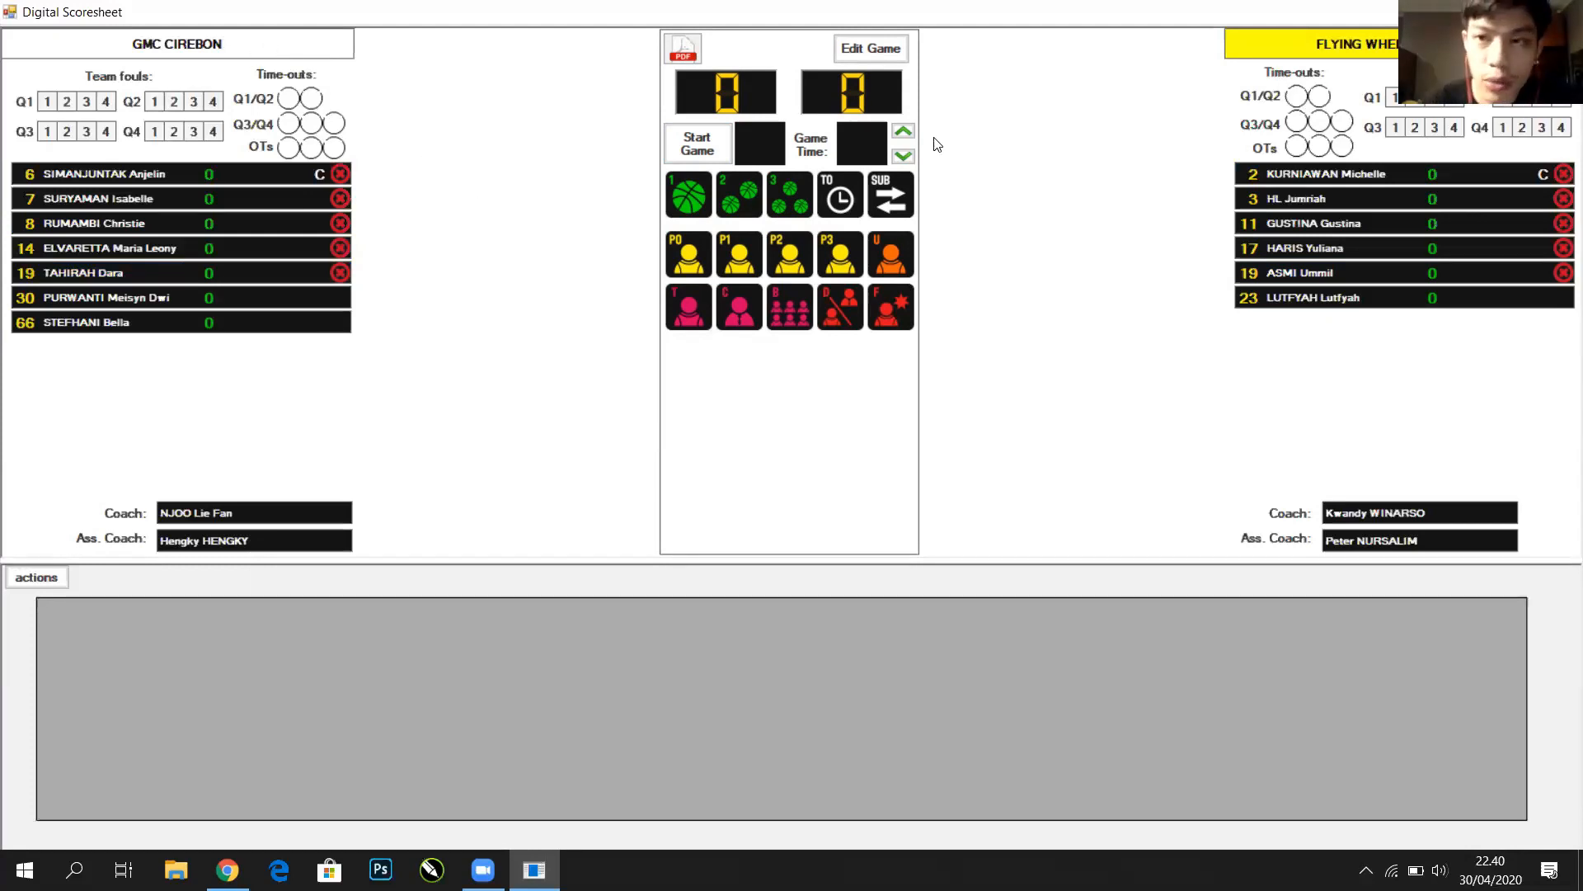
Start the game so the log shows Start of the game and Start of the Q1
click(695, 147)
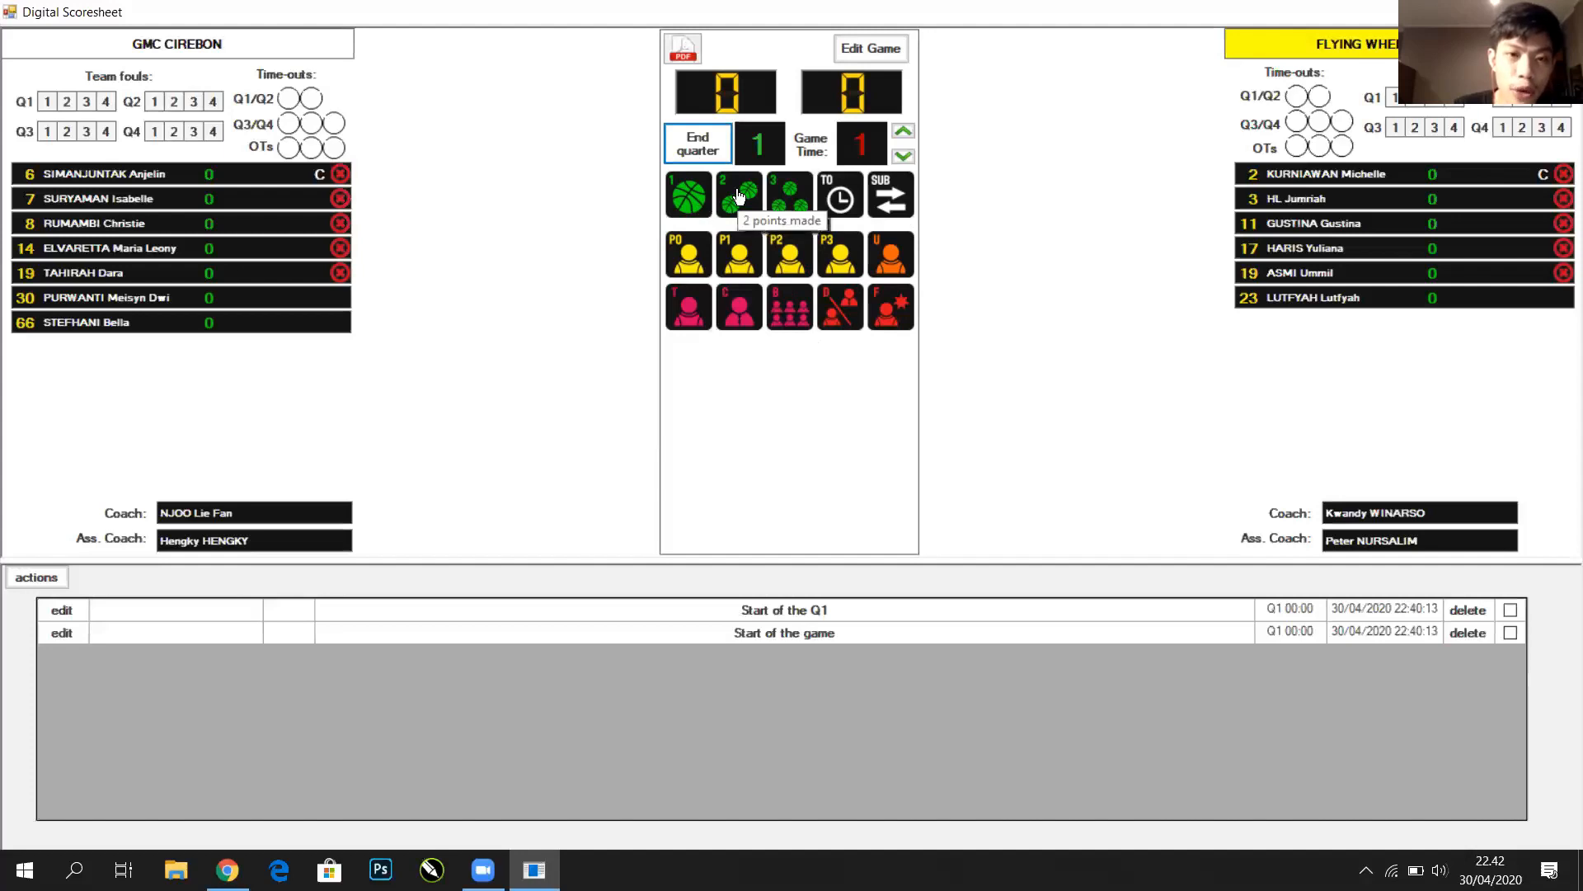
click(739, 196)
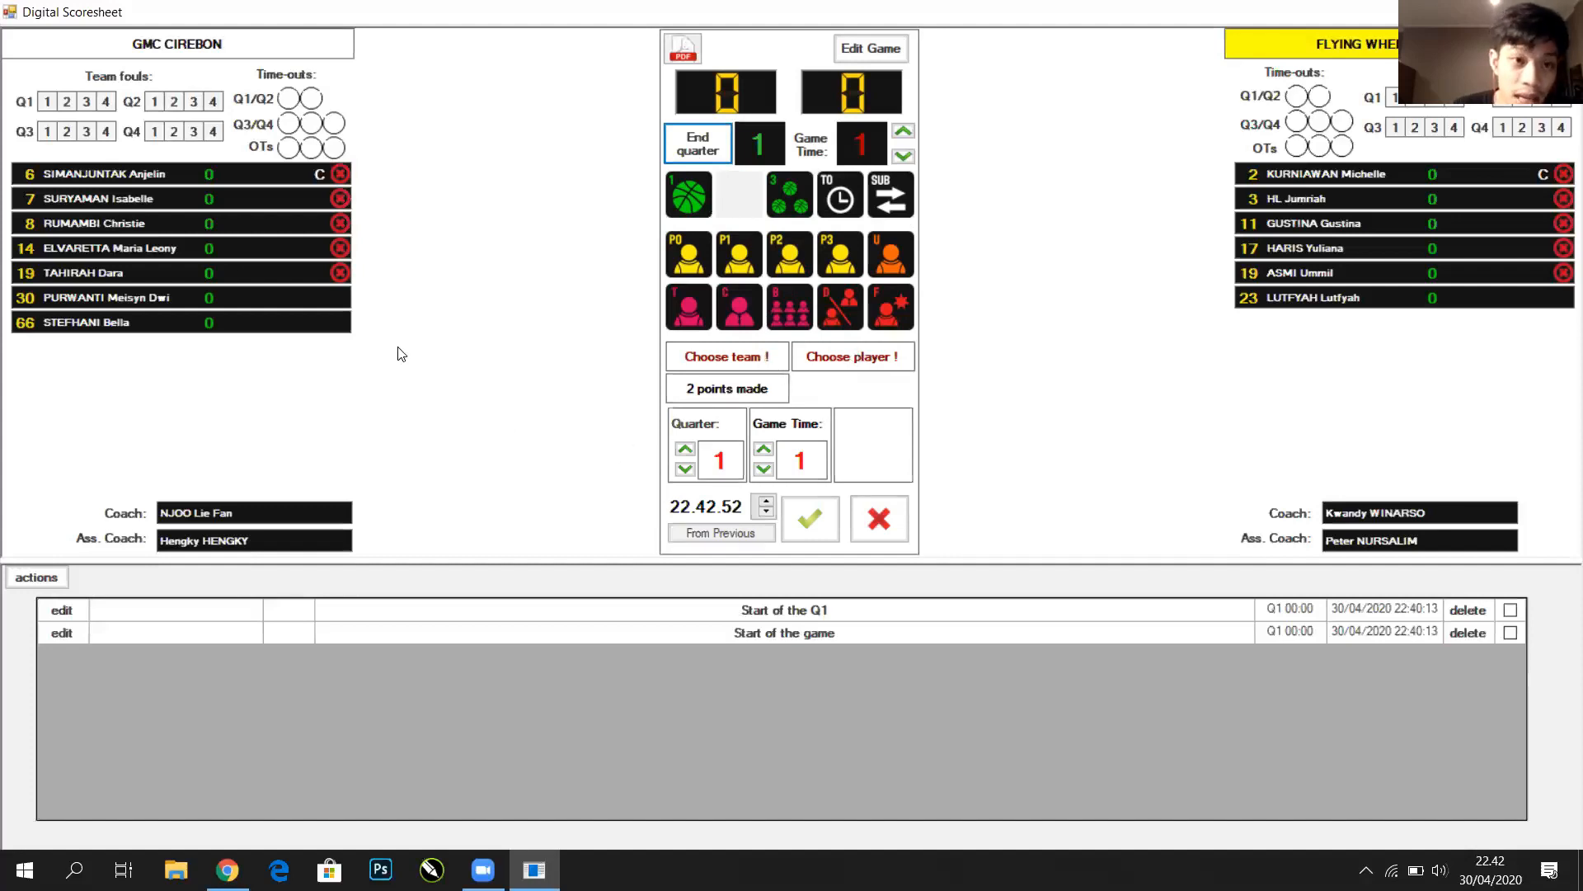
Credit the 2-point basket to GMC CIREBON number 8 for a 2-0 lead
click(290, 270)
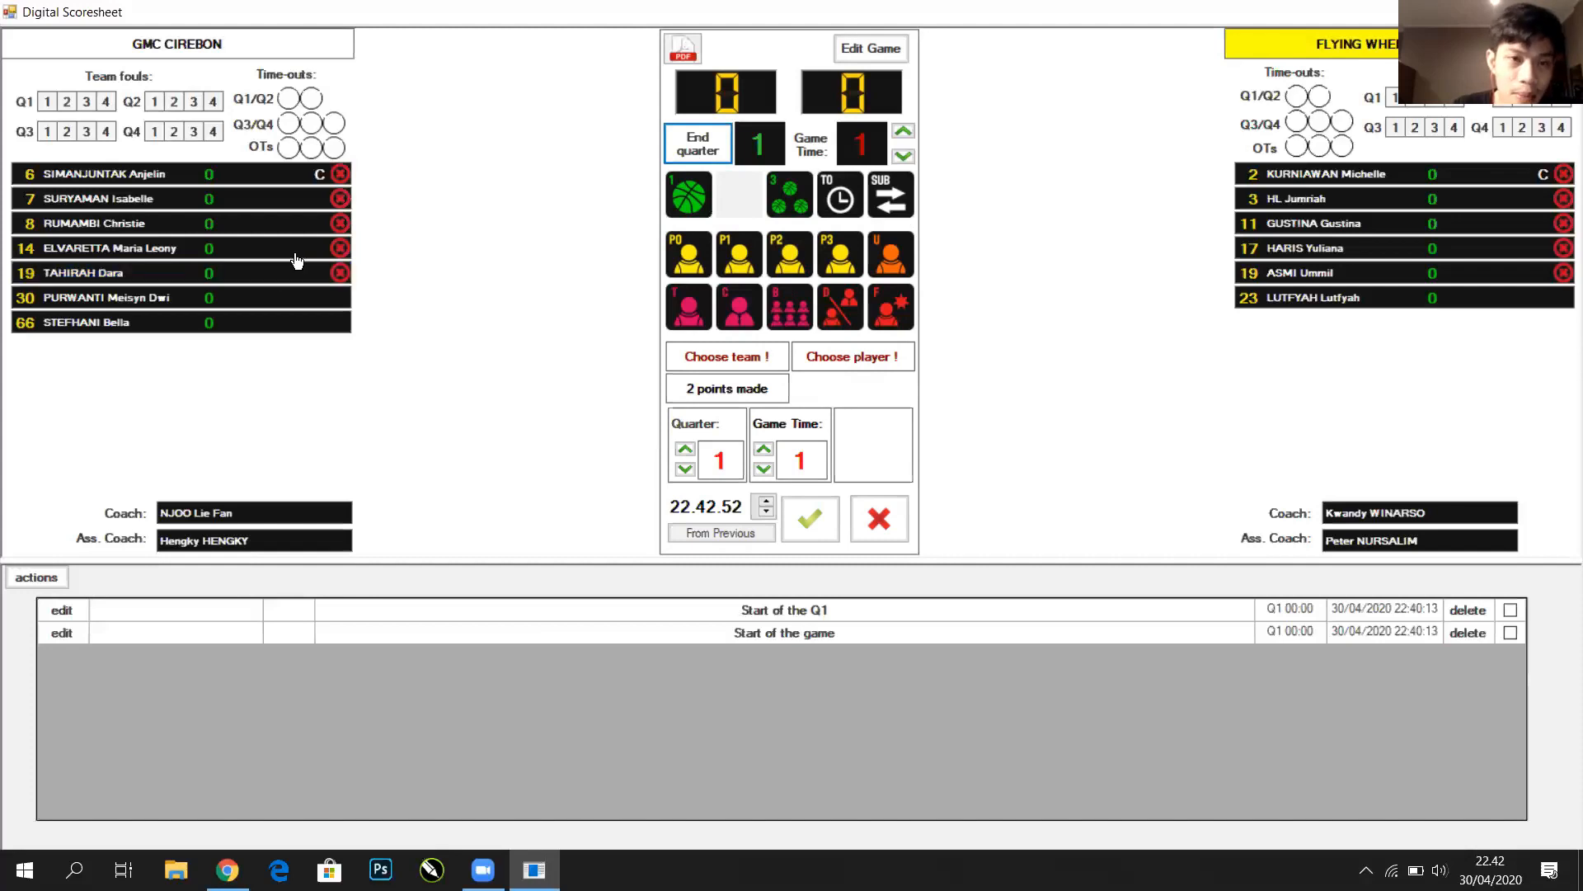
click(296, 255)
click(296, 233)
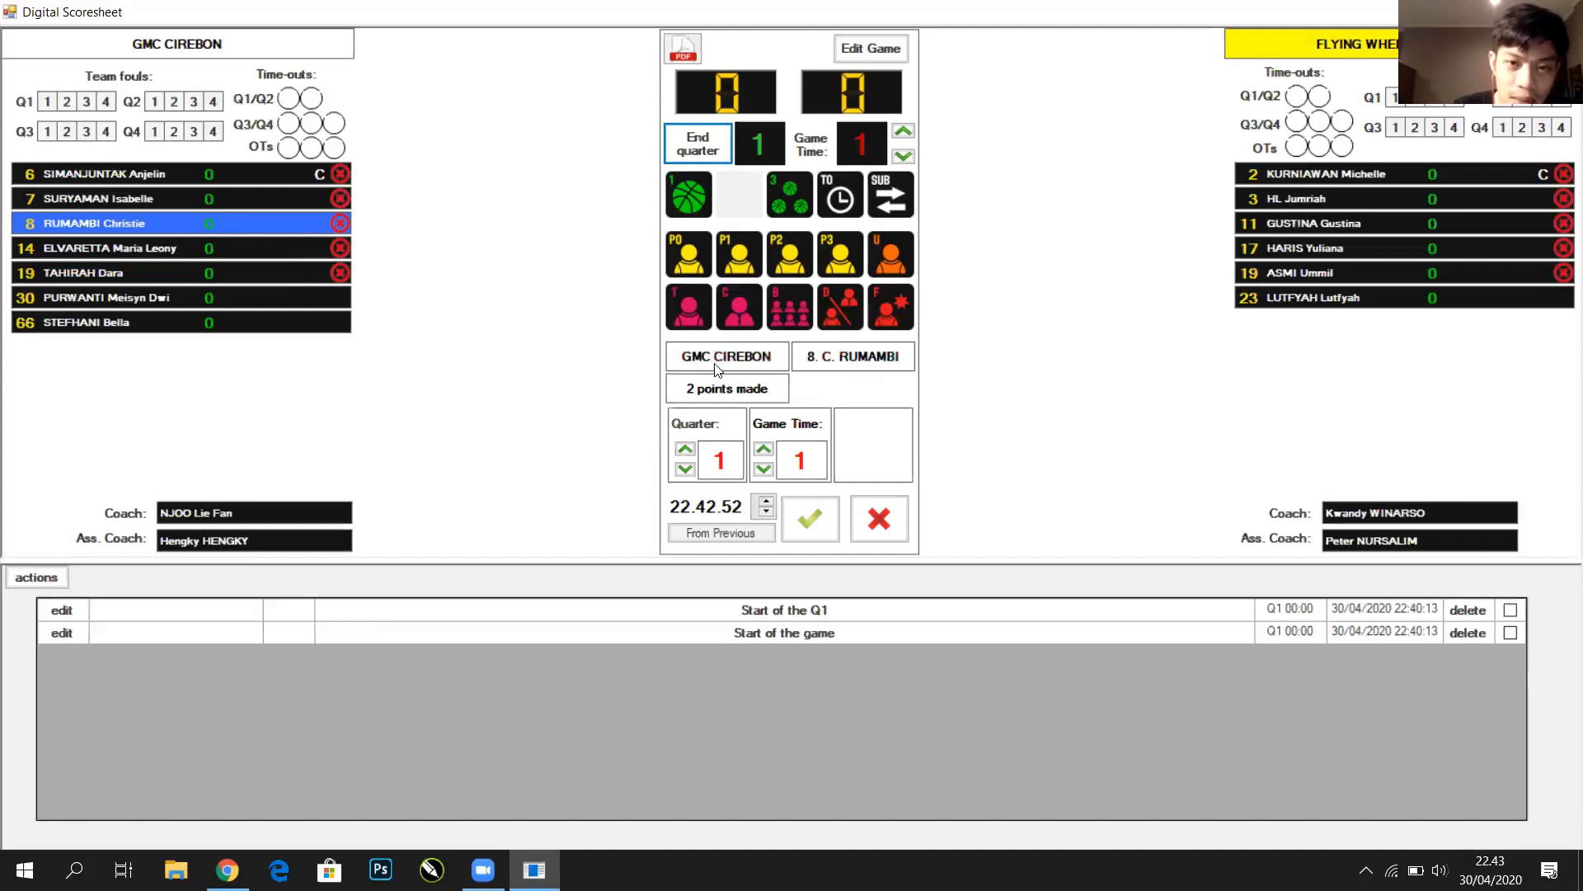
click(810, 520)
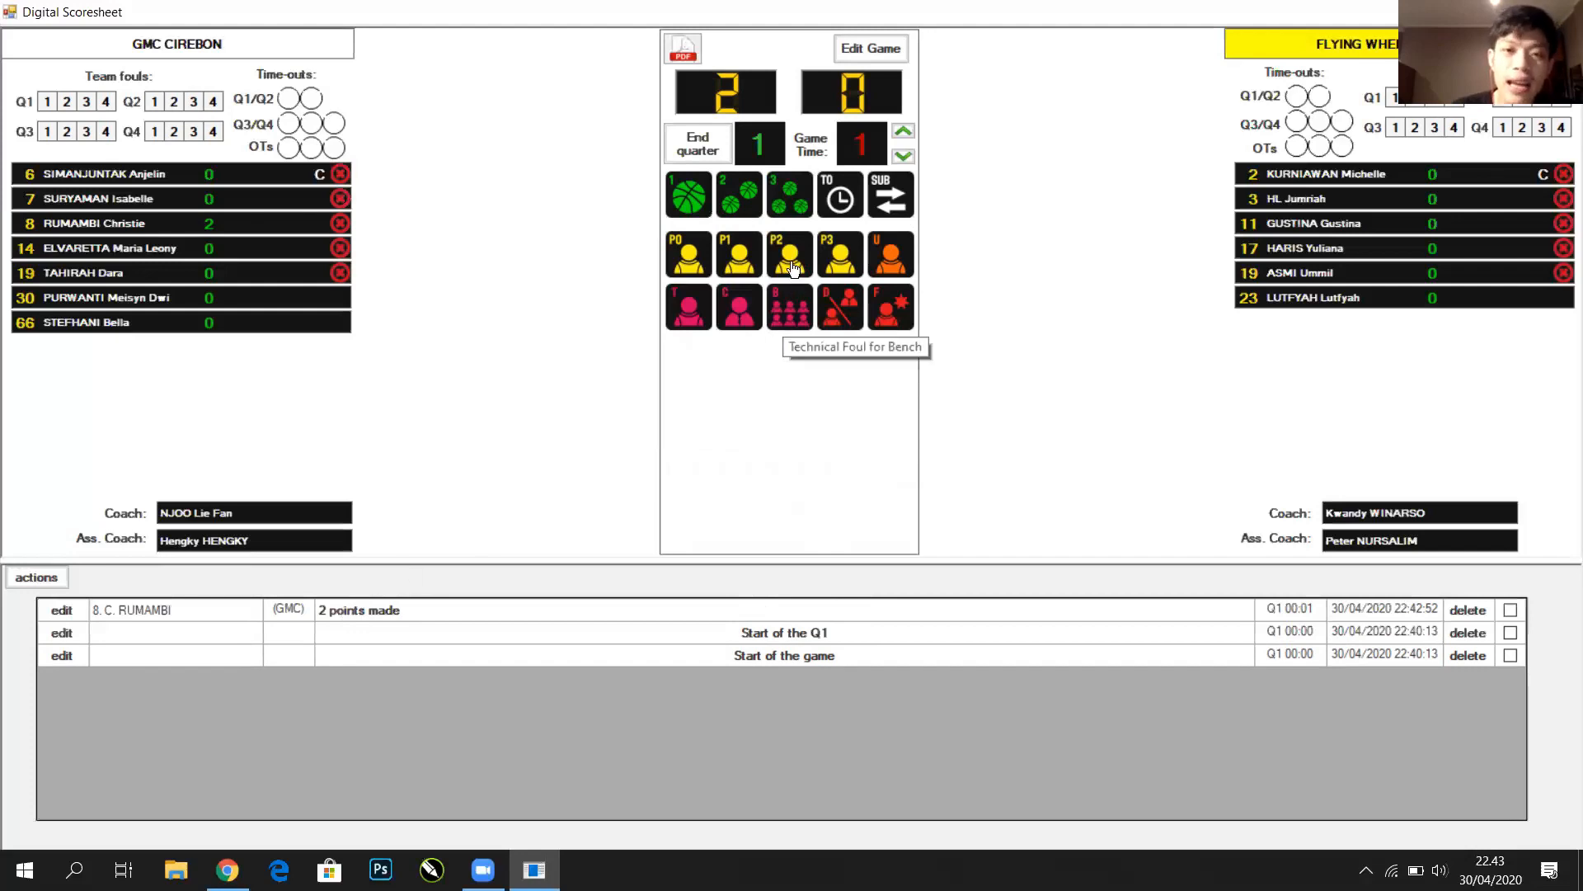
click(839, 264)
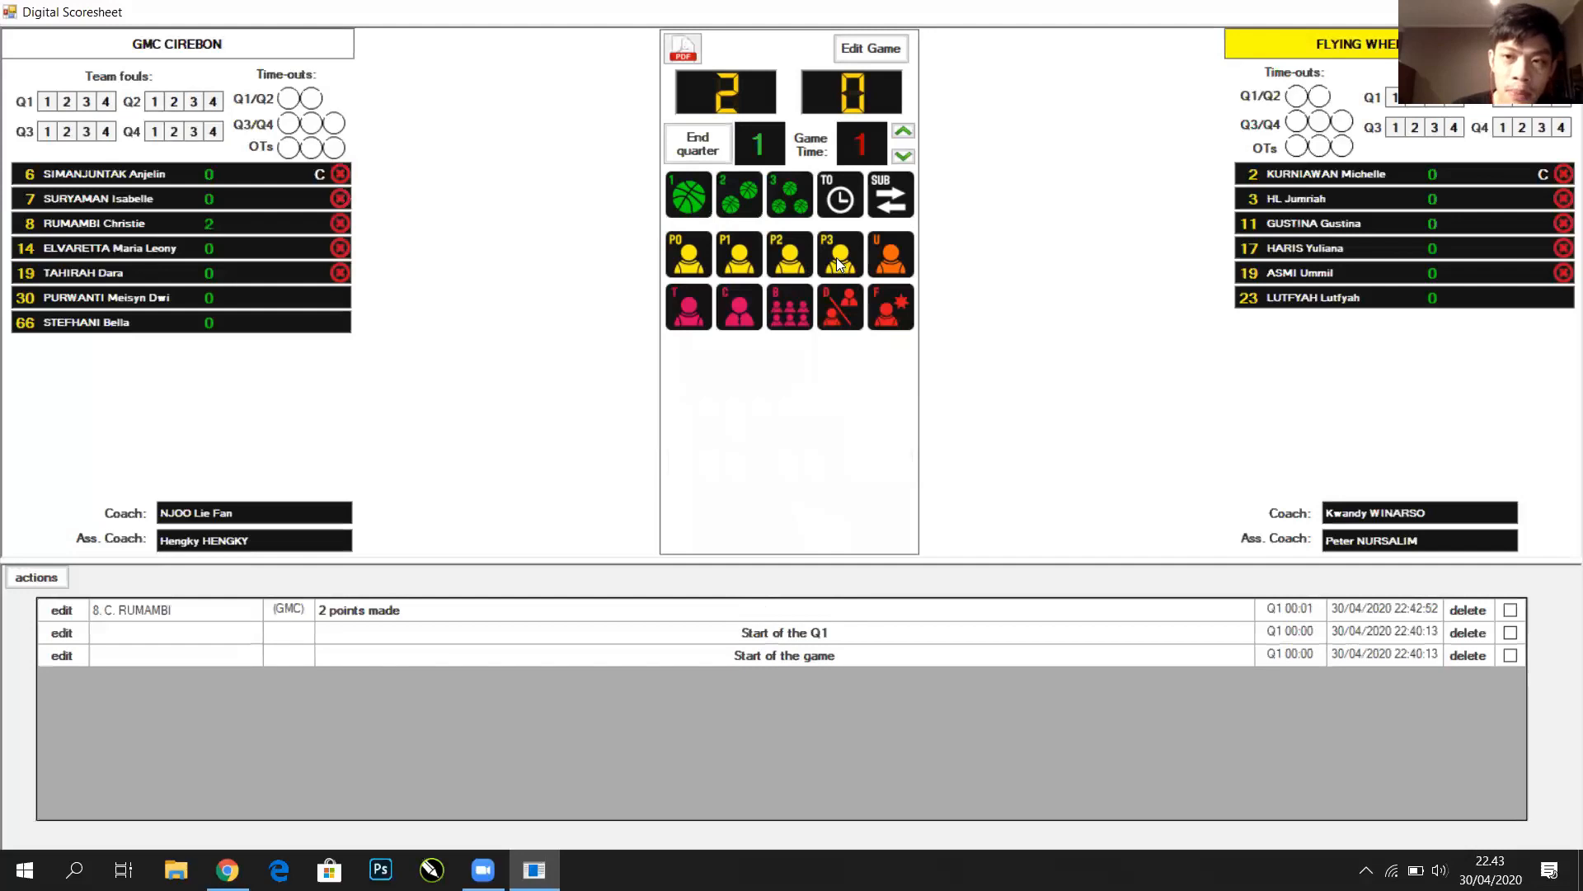
click(1310, 174)
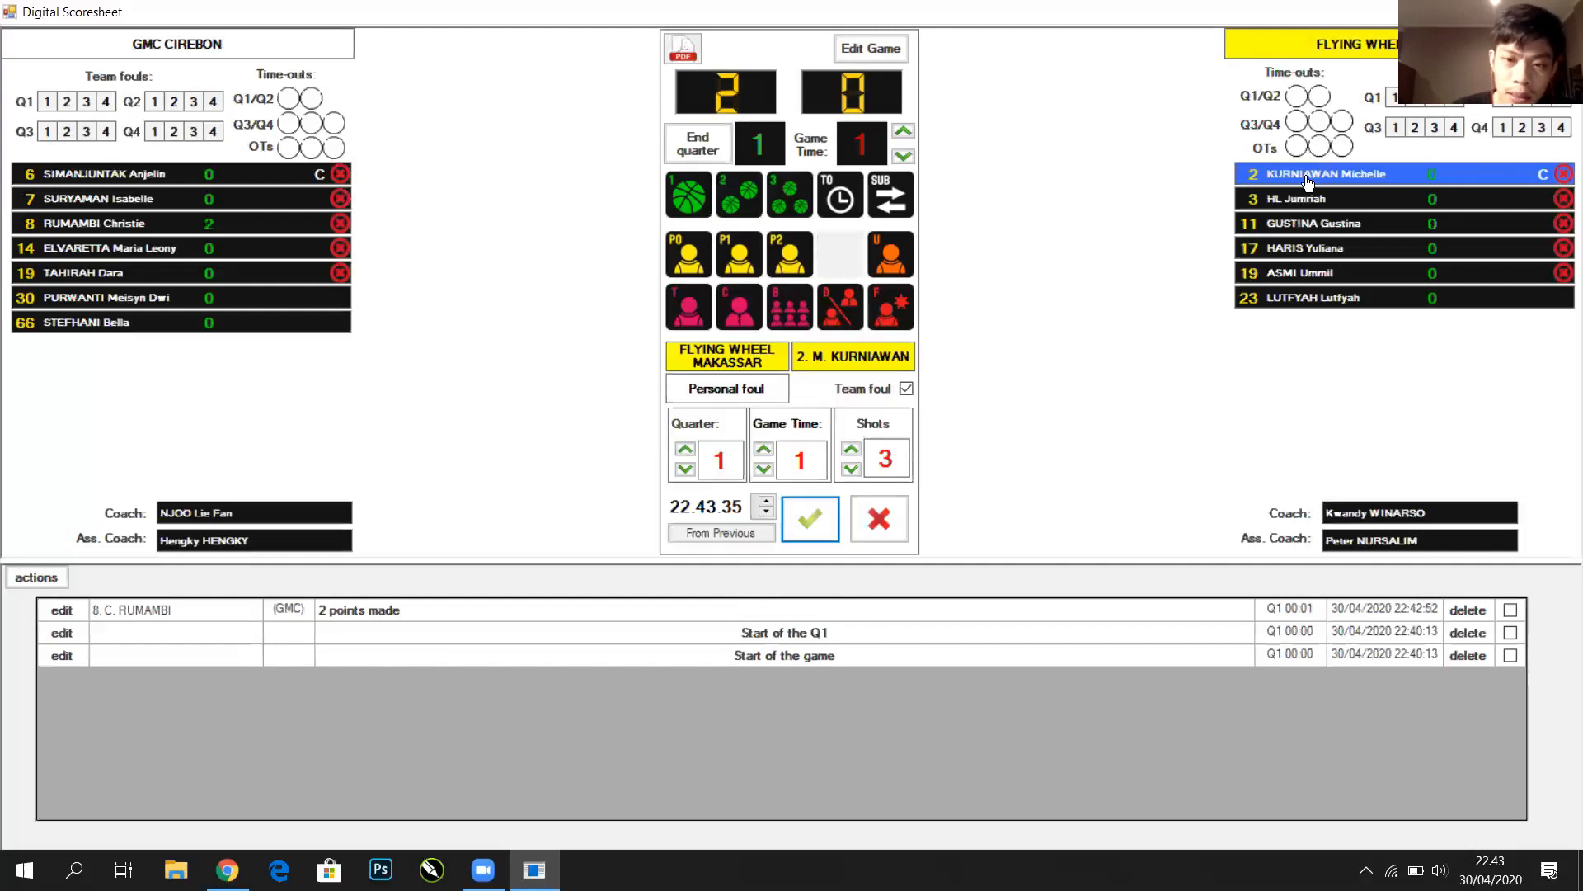
click(810, 520)
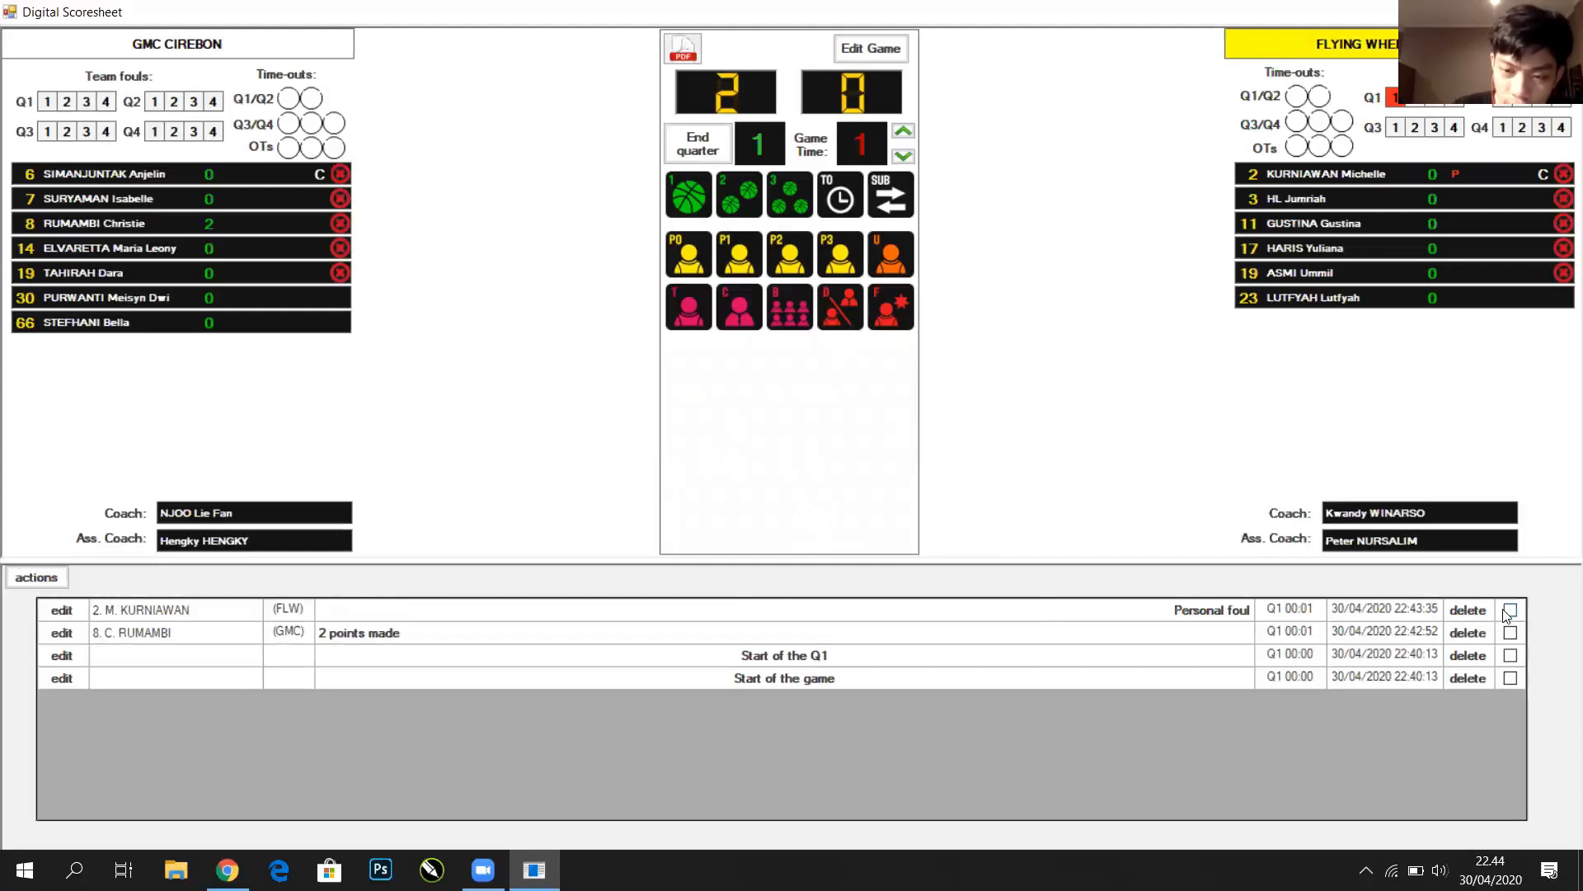
click(1031, 615)
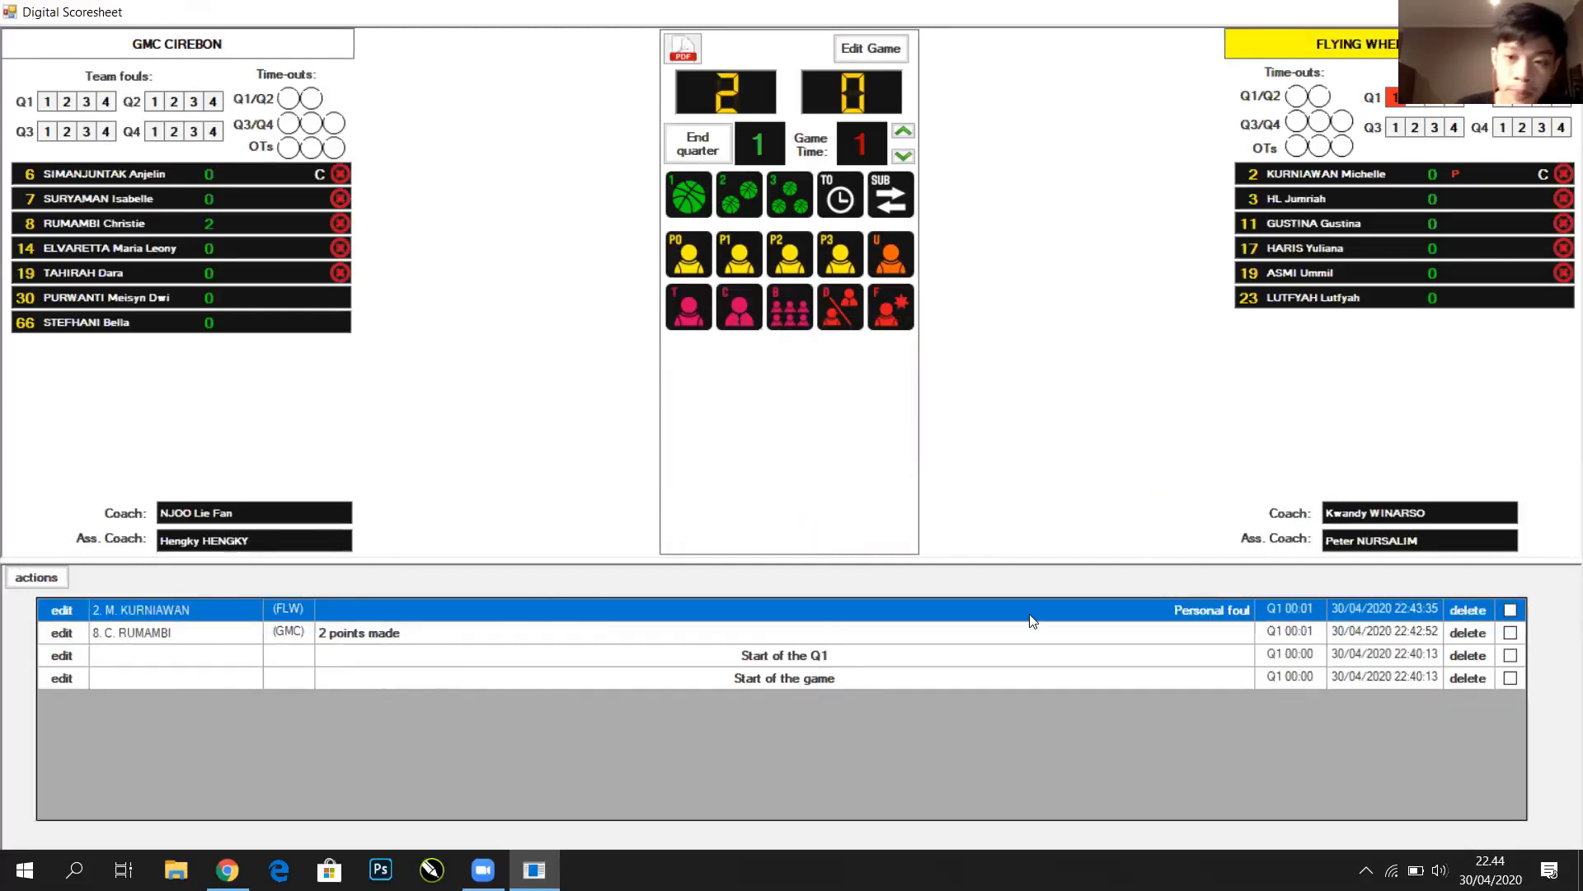
click(1511, 611)
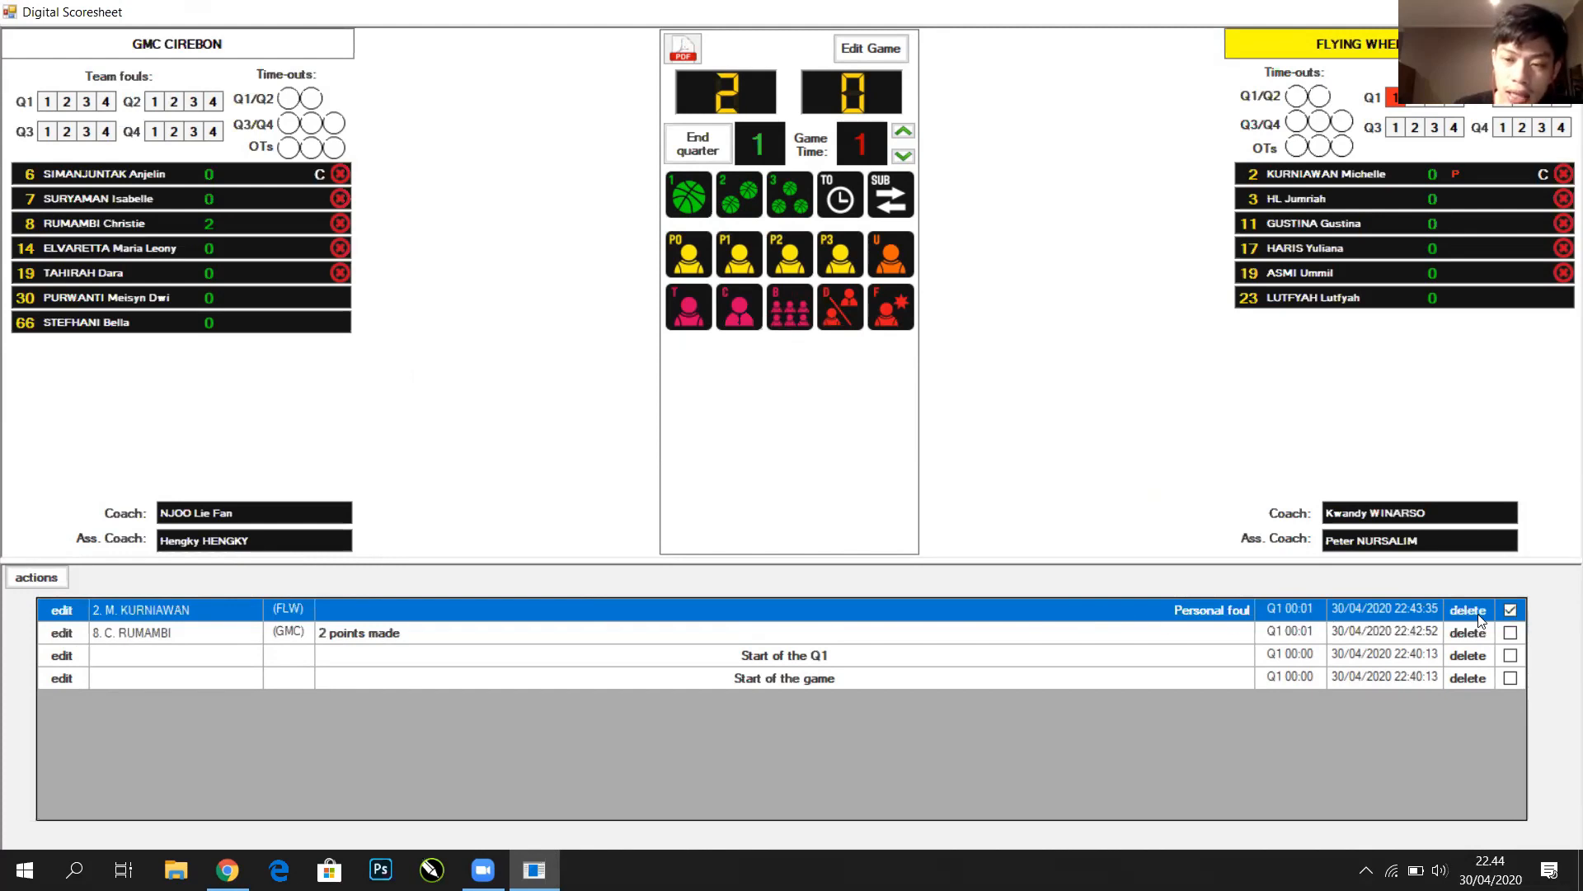
click(1479, 615)
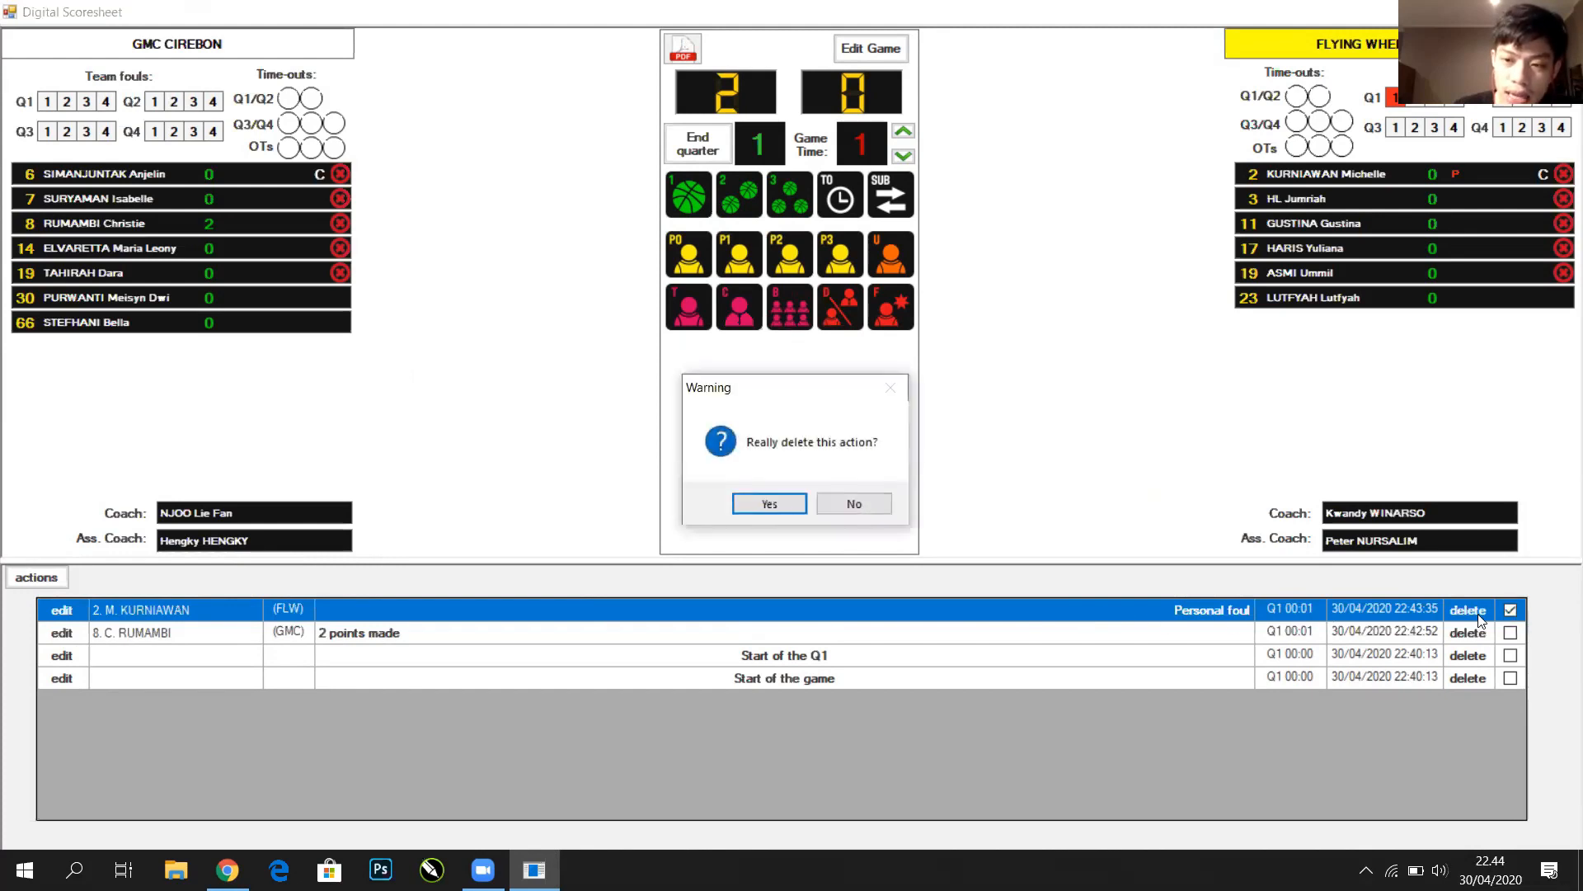
click(769, 505)
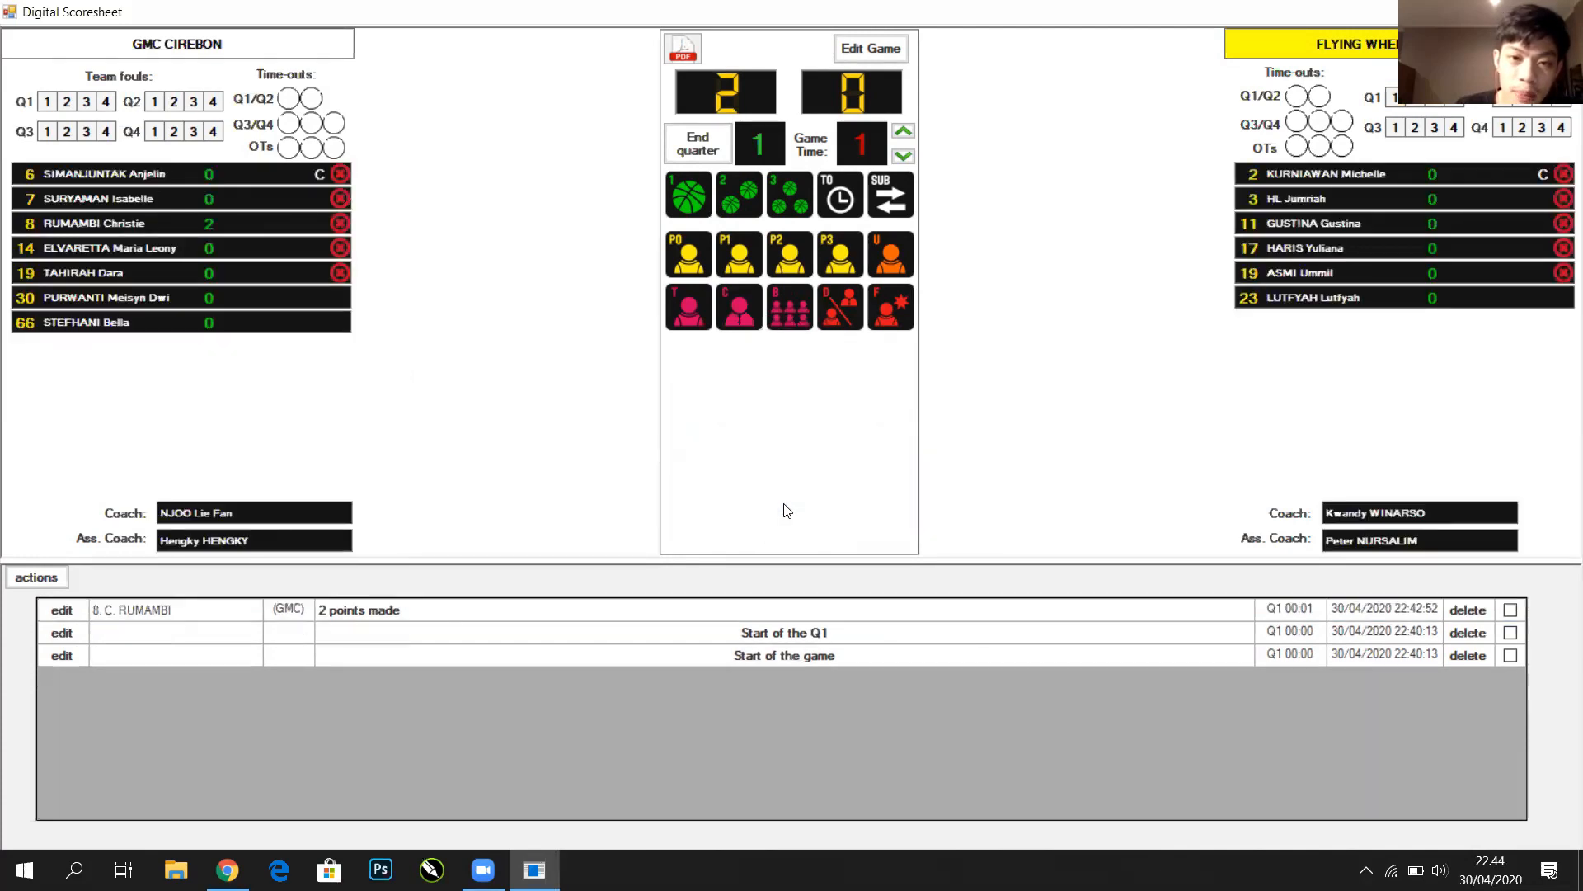
Log a 3-pointer for Flying Wheel number 2, making the score 2-3
click(792, 191)
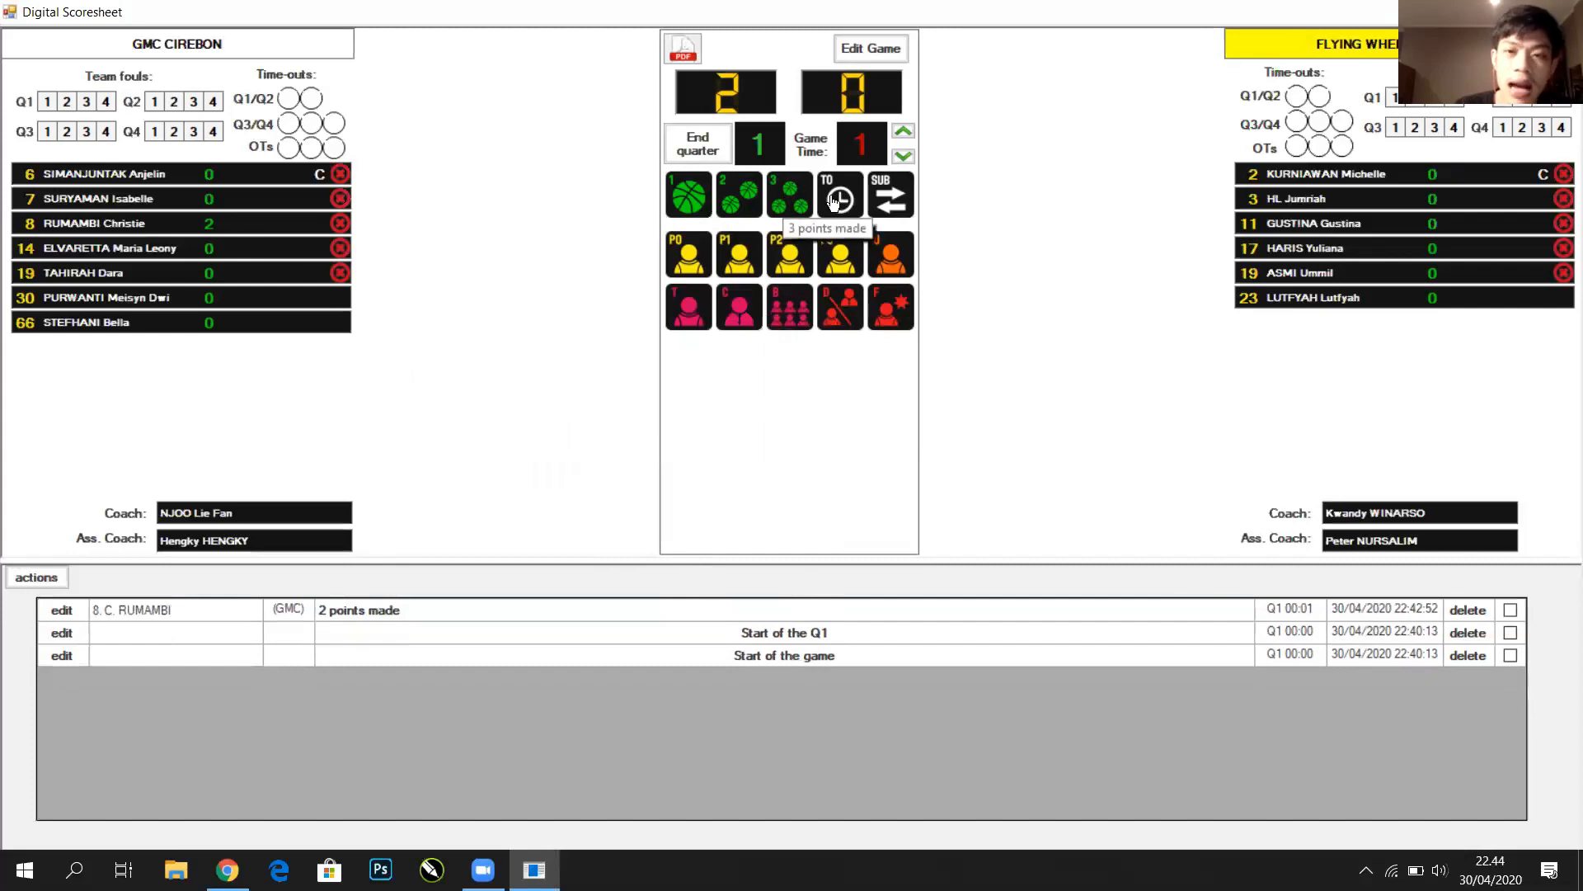
click(1325, 183)
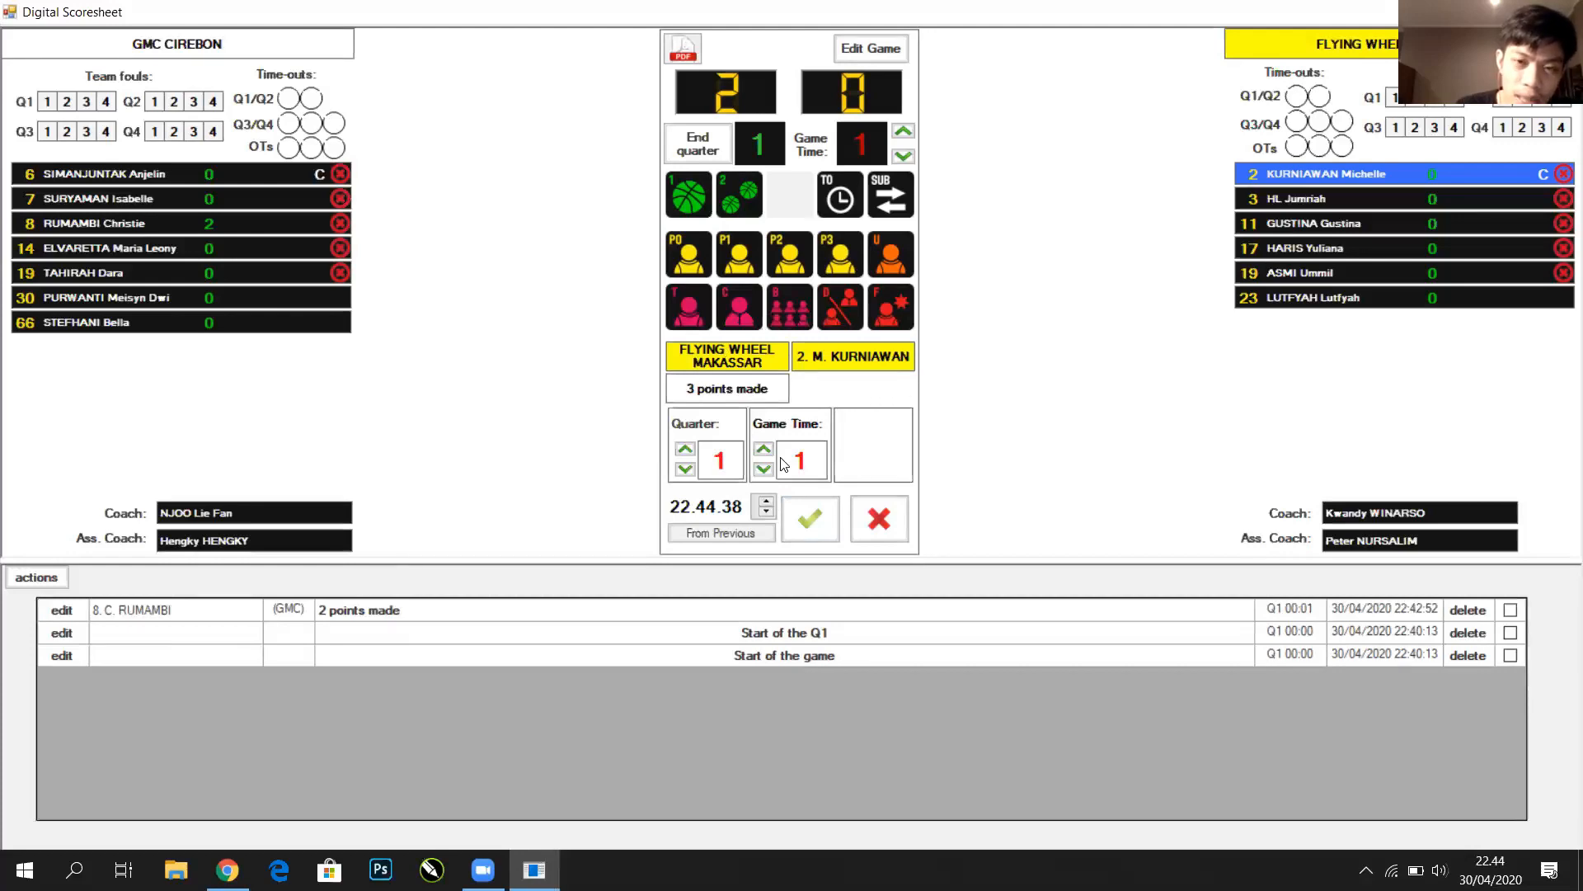
click(812, 534)
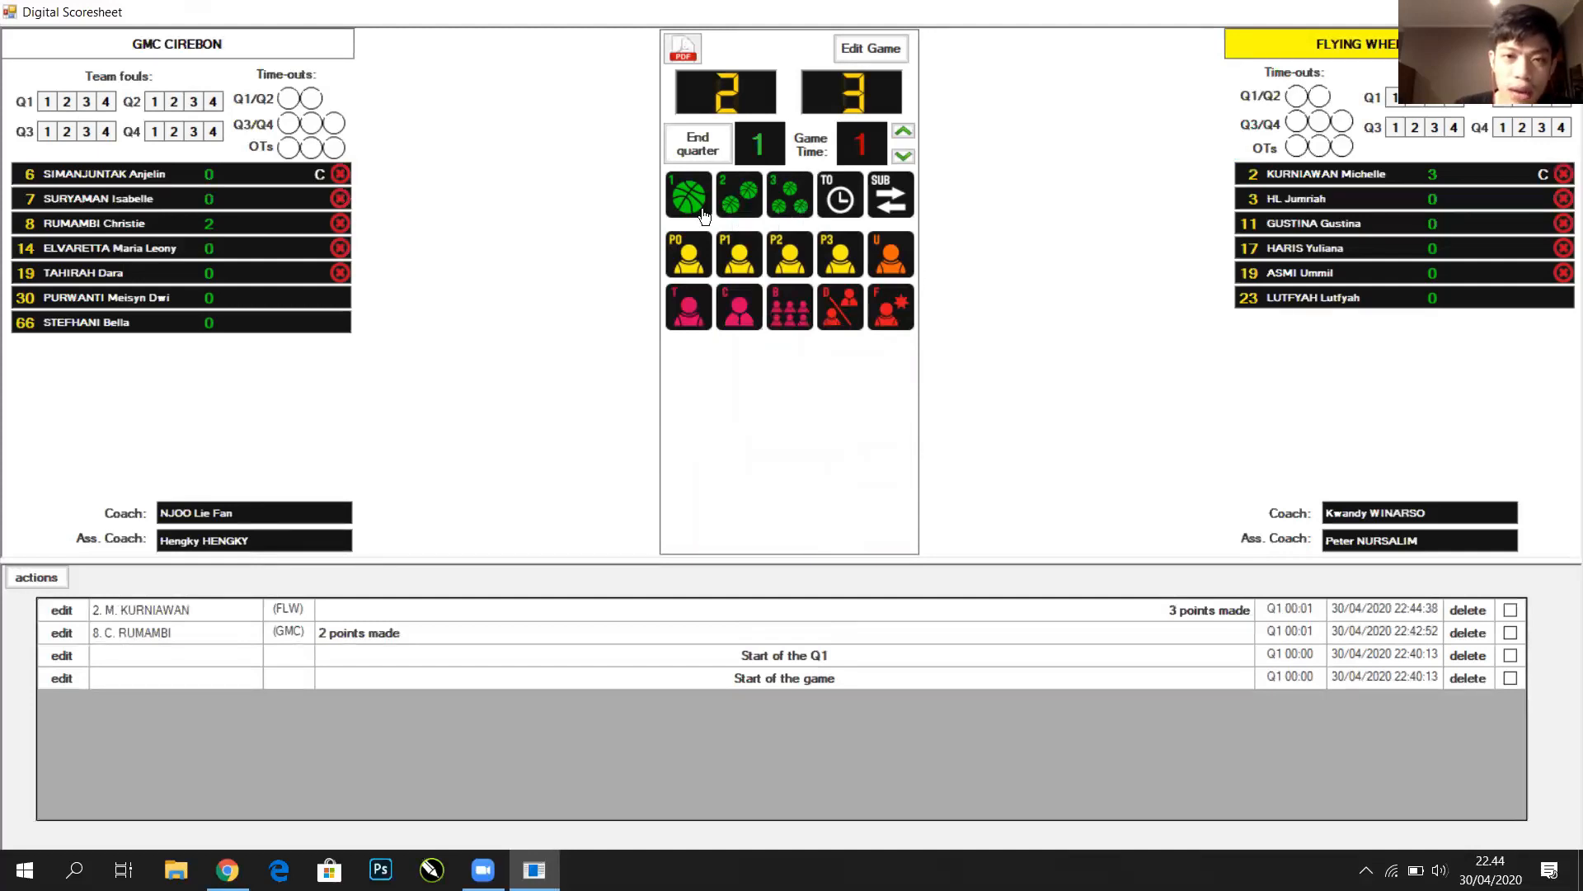
Log a 2-pointer for GMC number 19, making the score 4-3
click(738, 195)
click(291, 273)
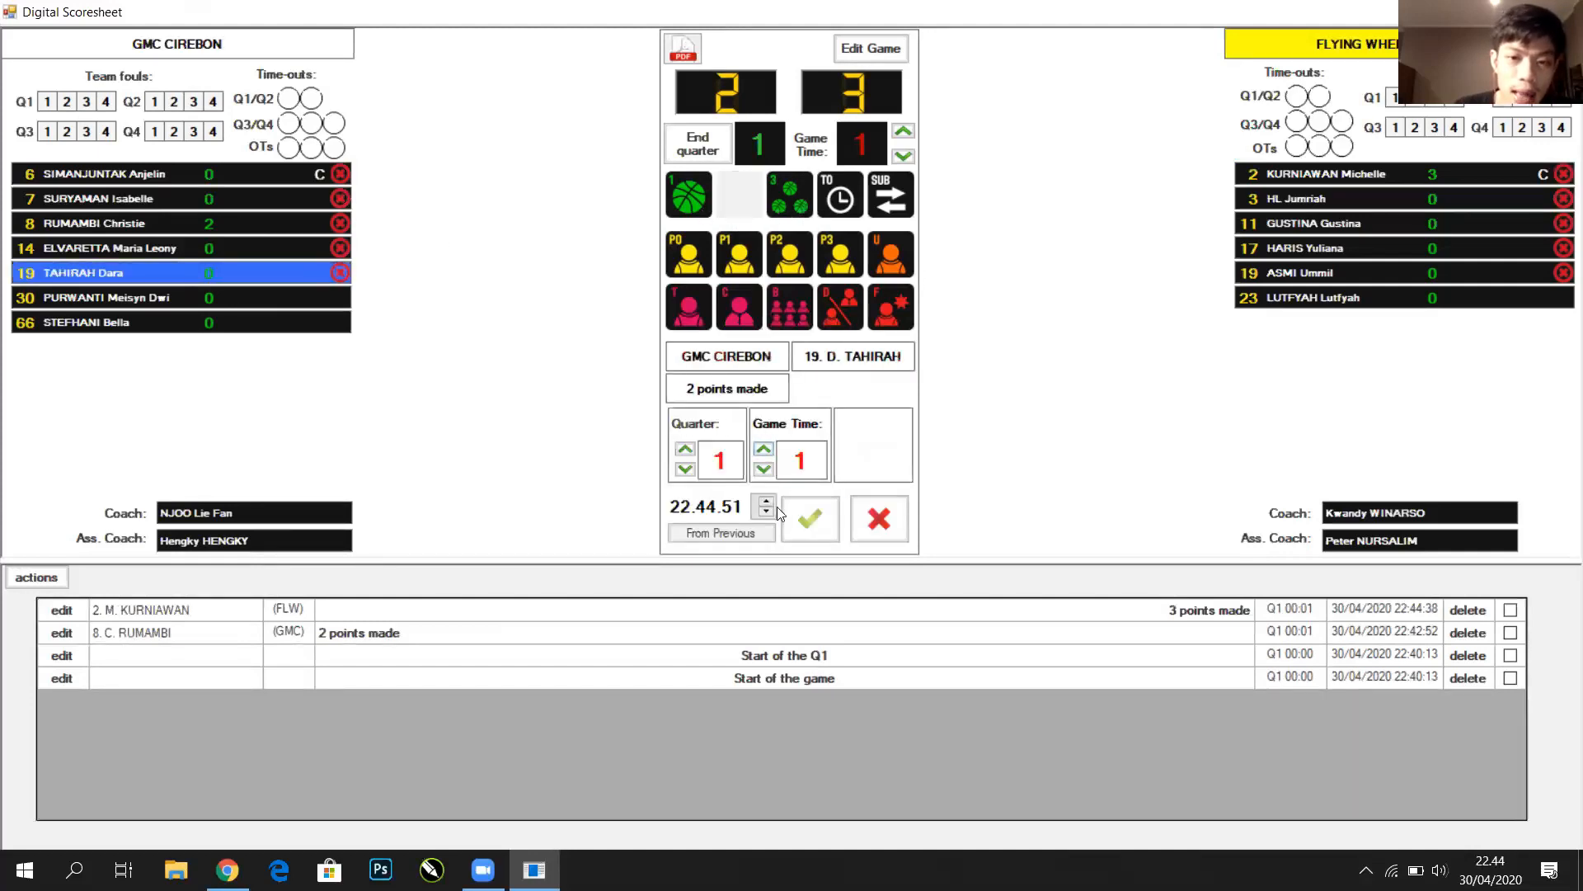
click(799, 518)
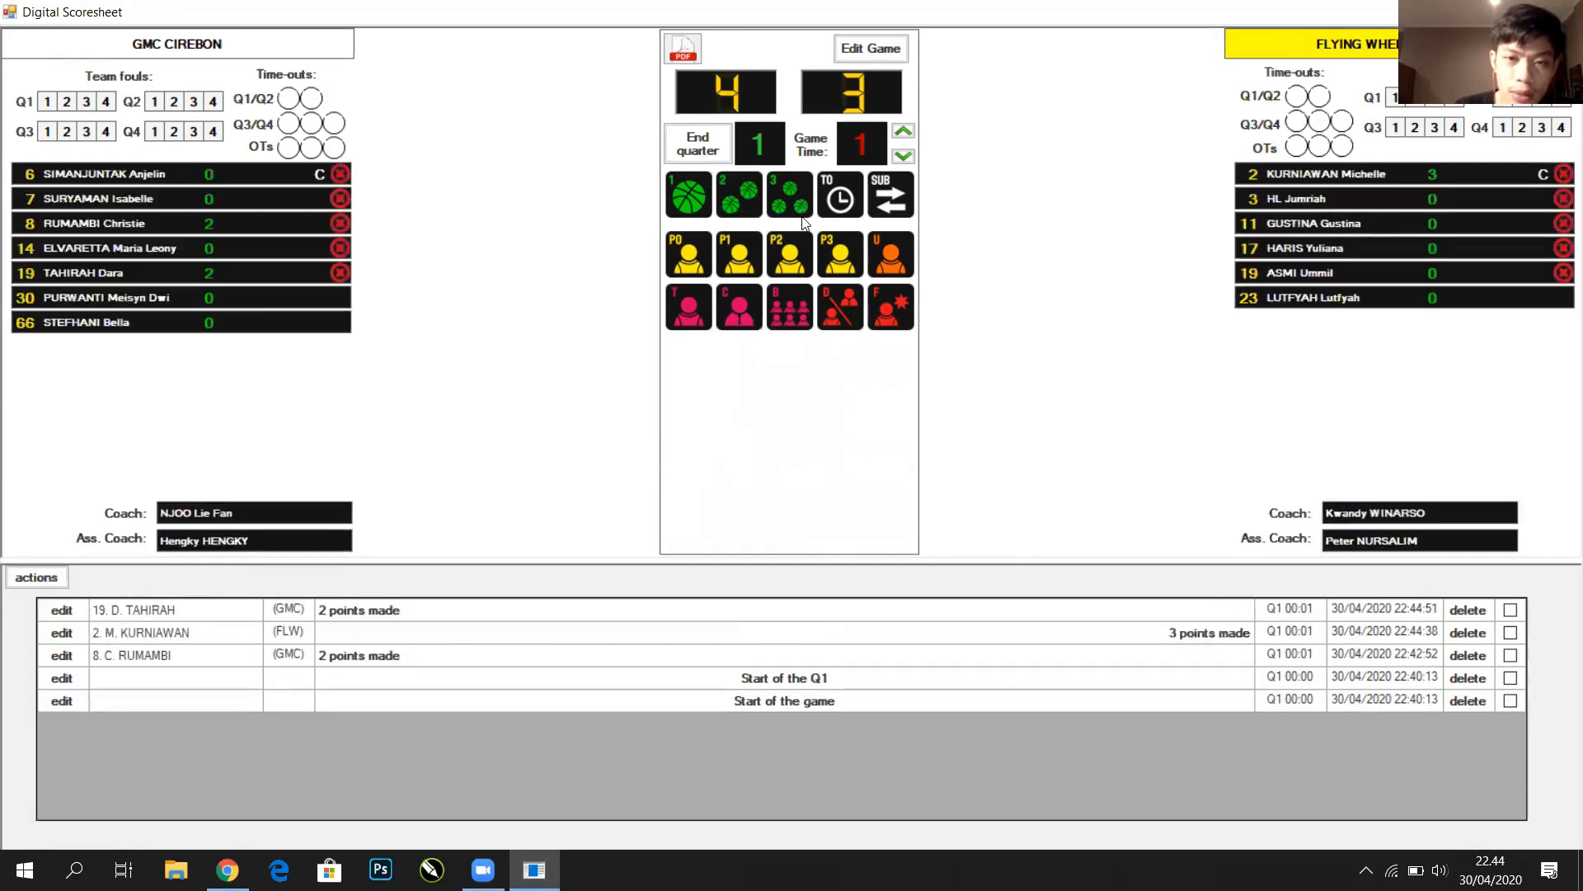
Log a P2 personal foul against Flying Wheel's number 17 HARIS
click(800, 251)
click(1286, 248)
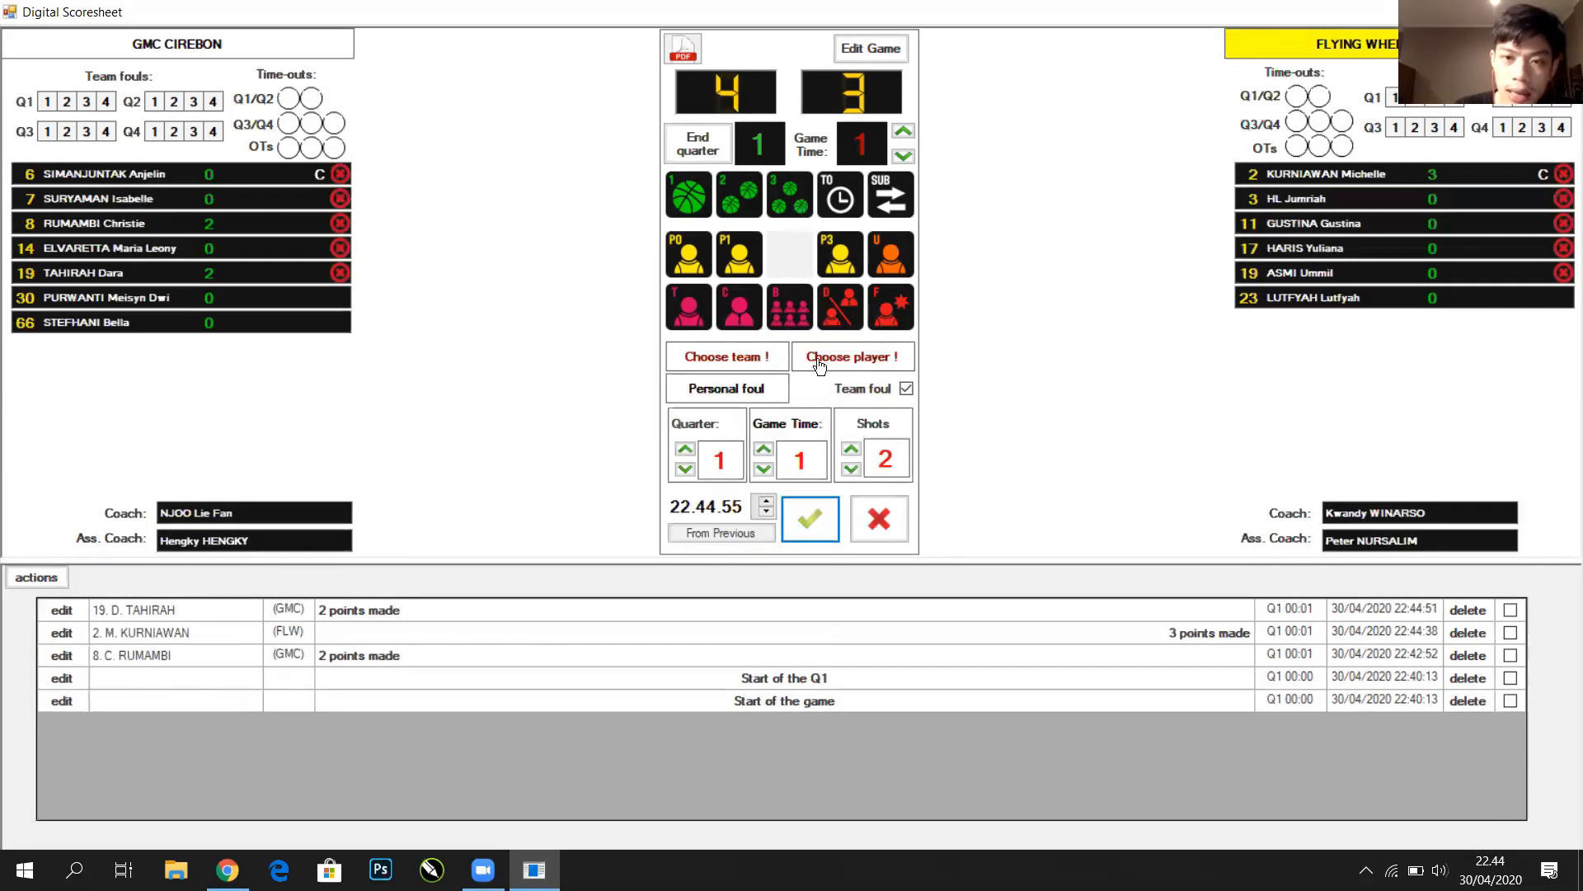
click(808, 531)
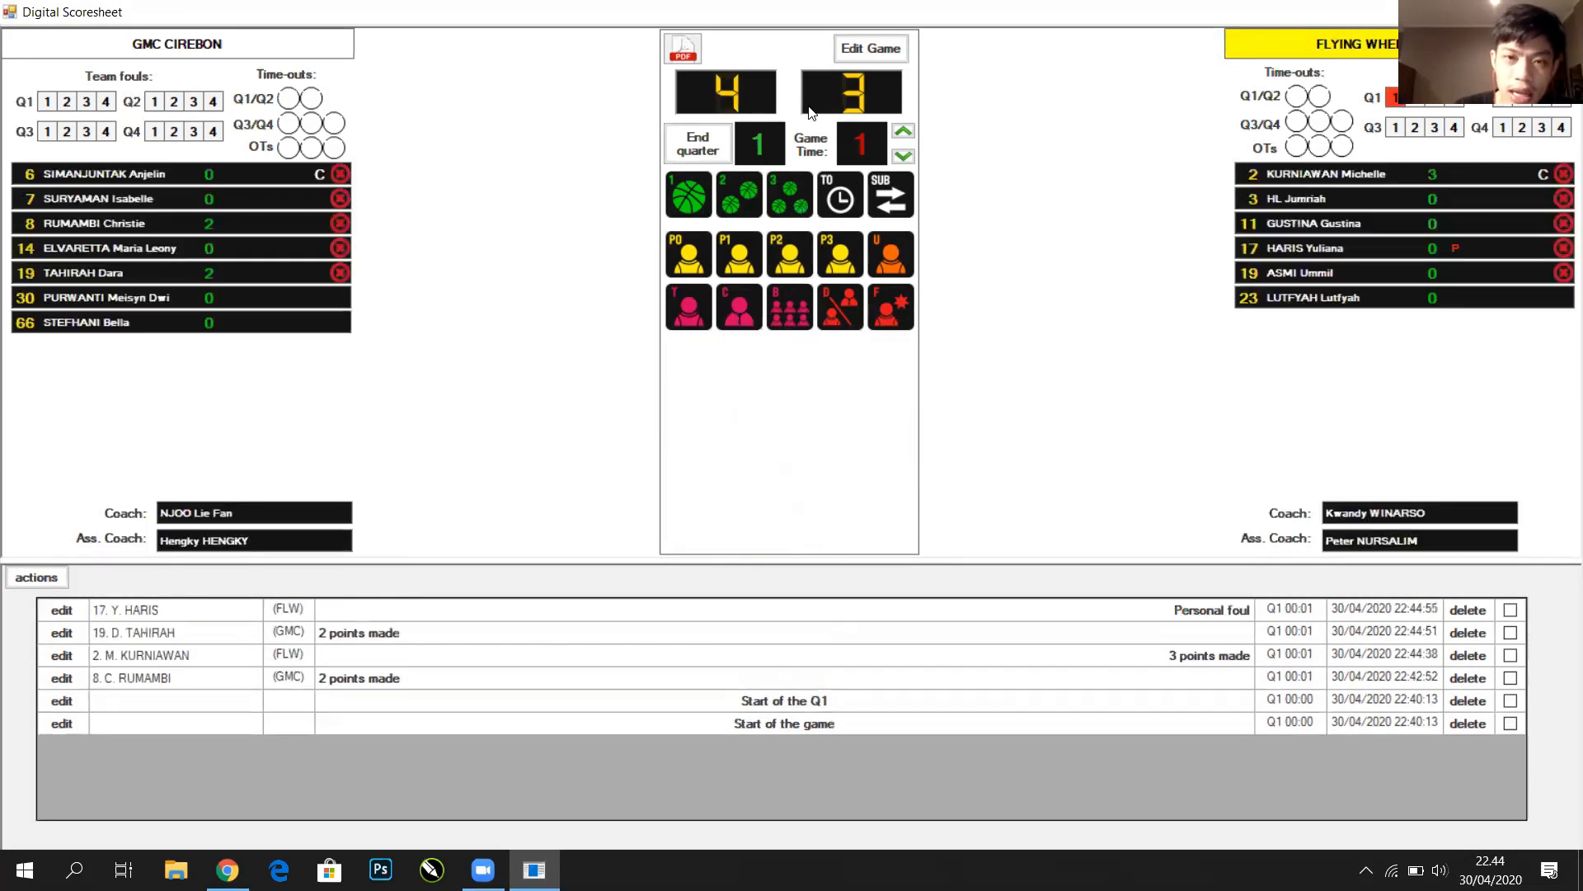
Credit 17 HARIS with a 3-point basket, making the score 4–6
click(787, 198)
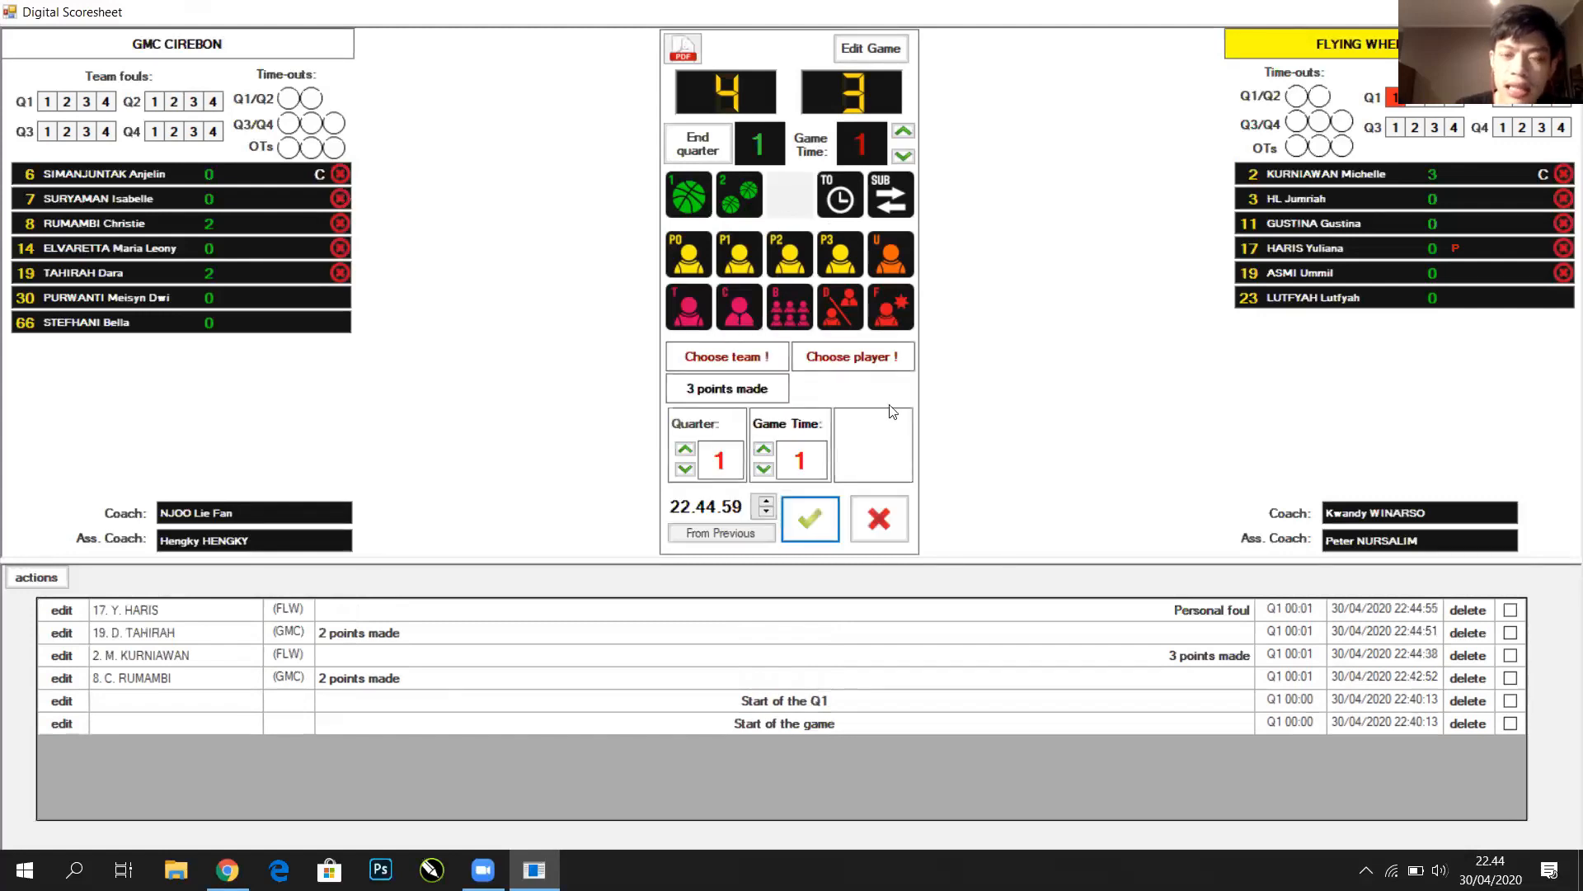
click(1303, 248)
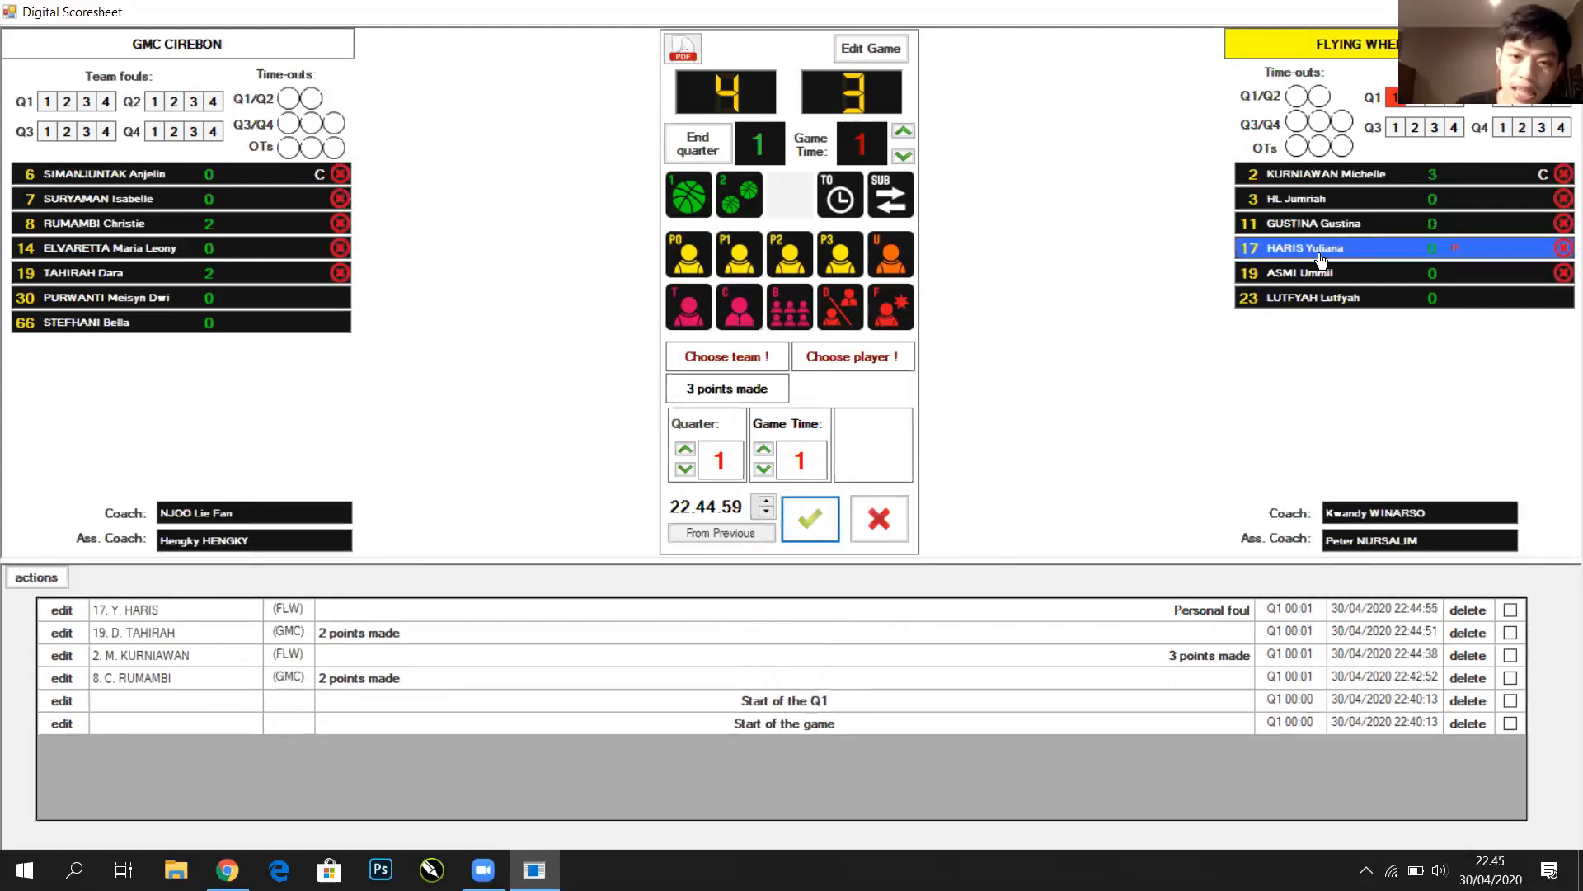
click(823, 524)
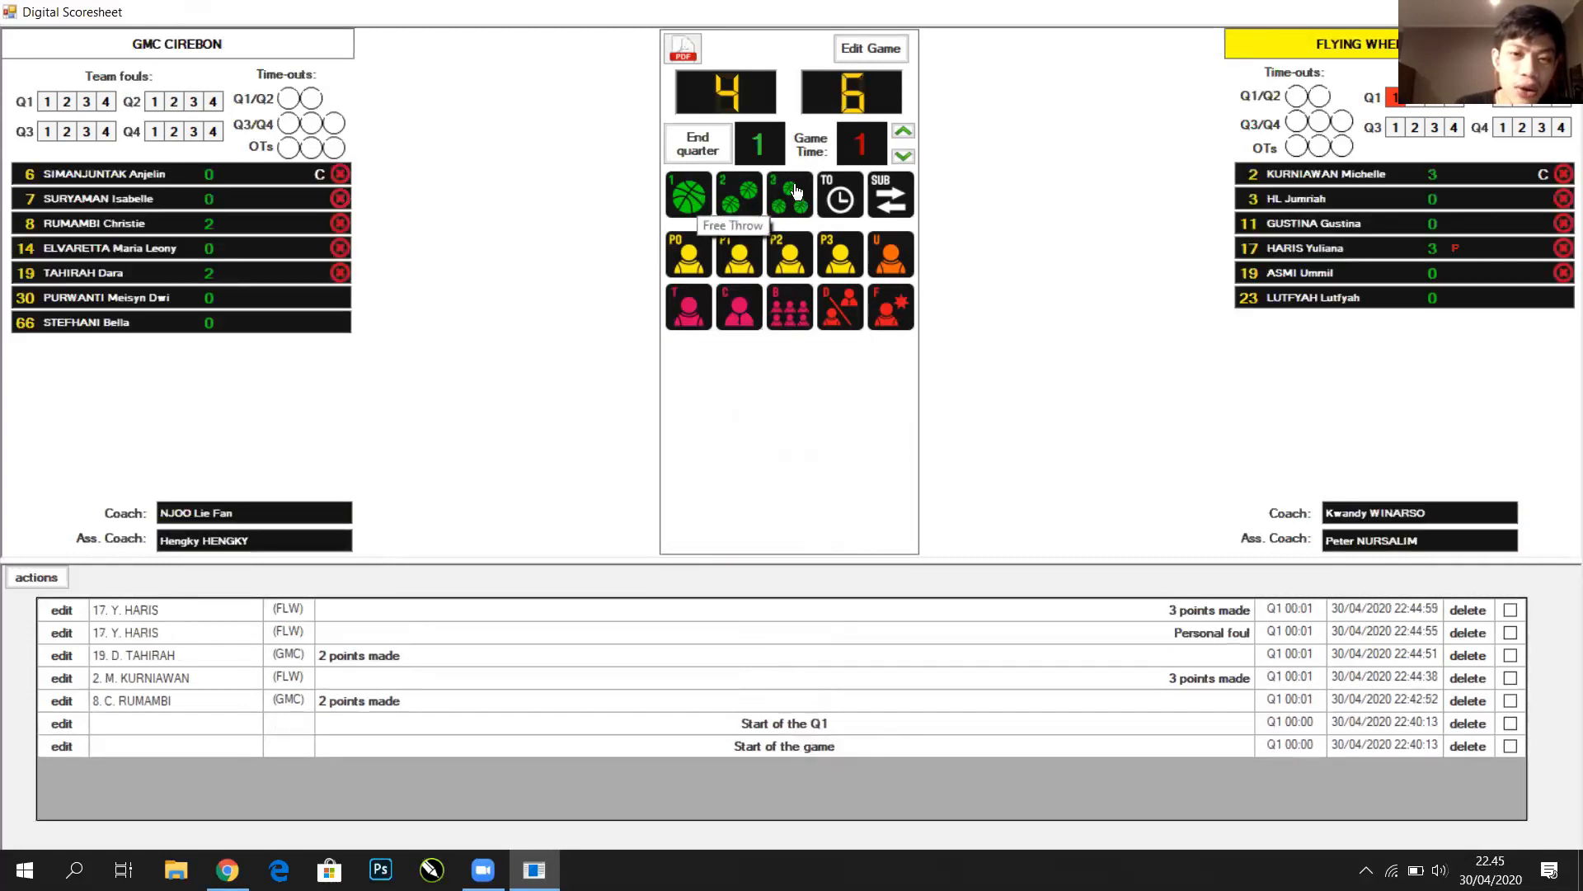
click(739, 194)
click(195, 216)
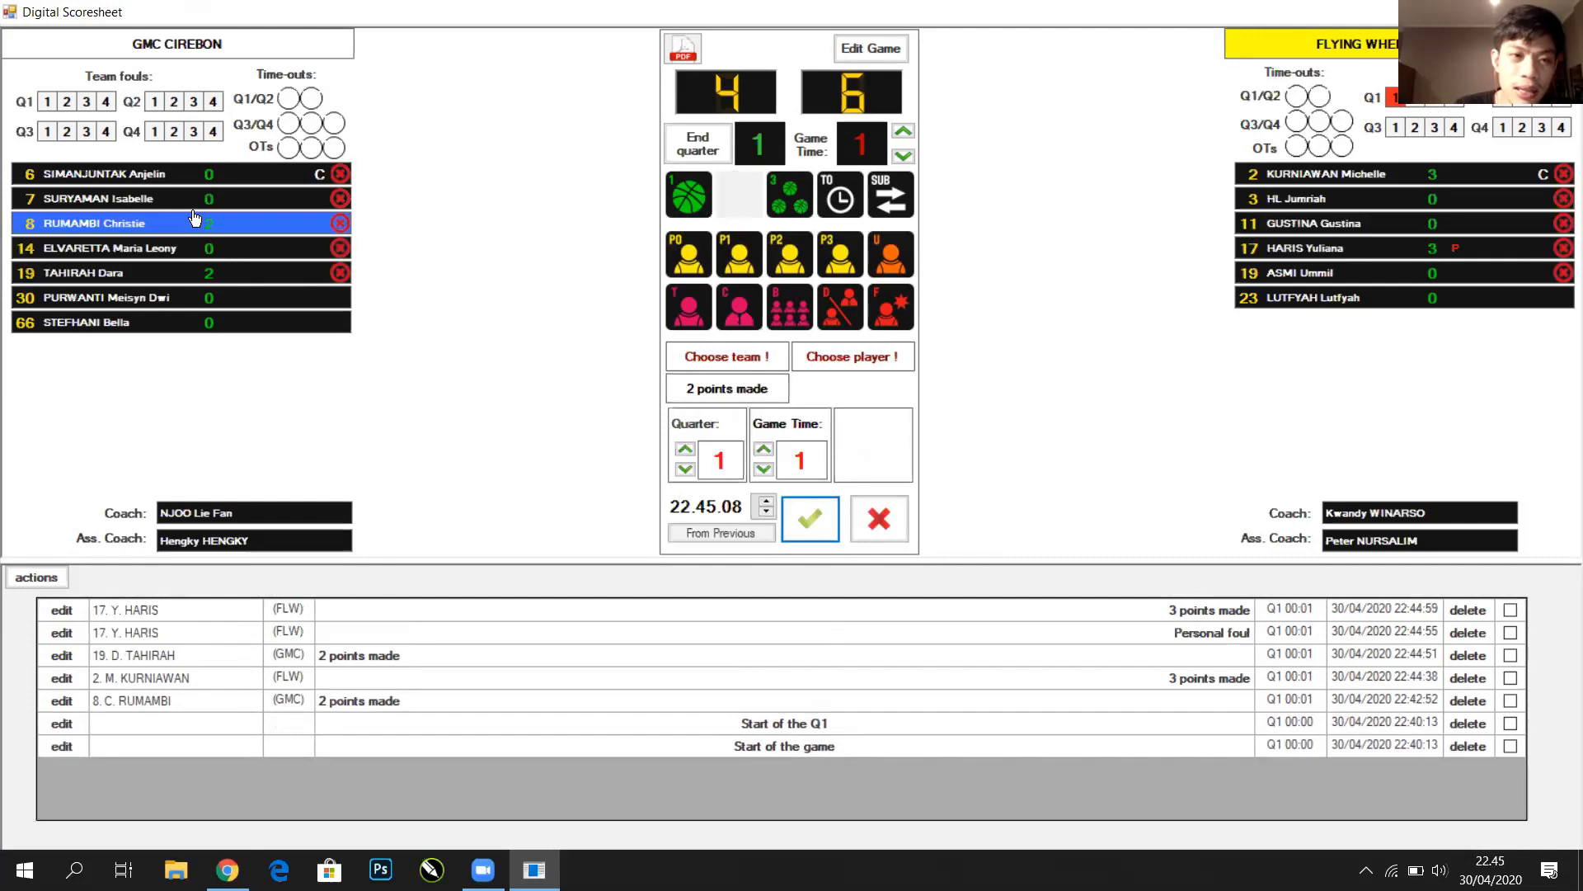
click(809, 518)
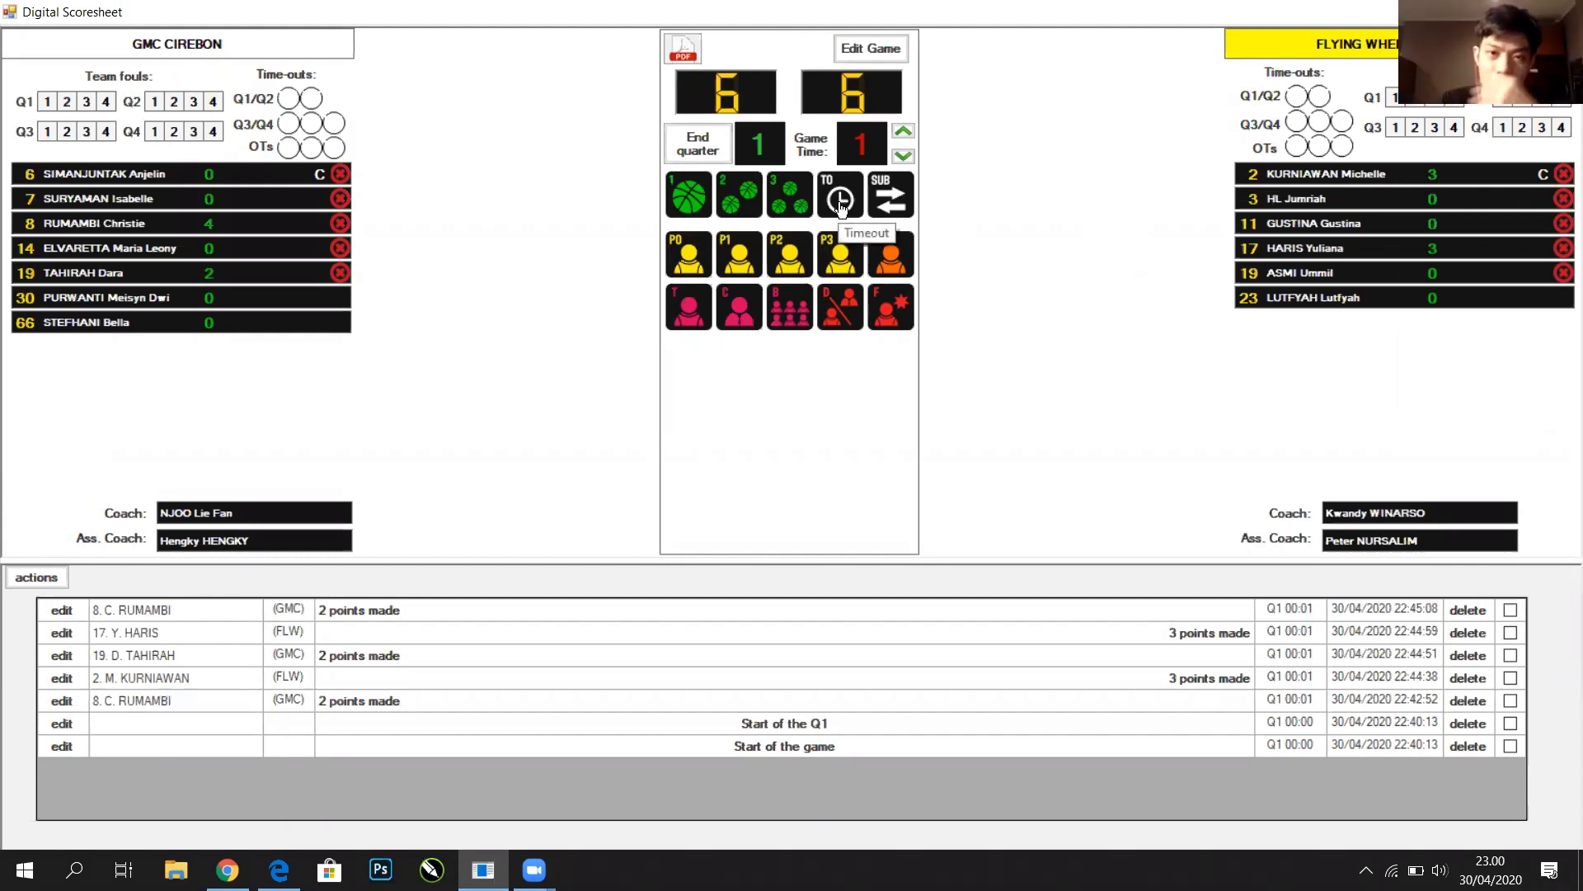
Step the game time up to 10, then back down to minute 1
click(904, 134)
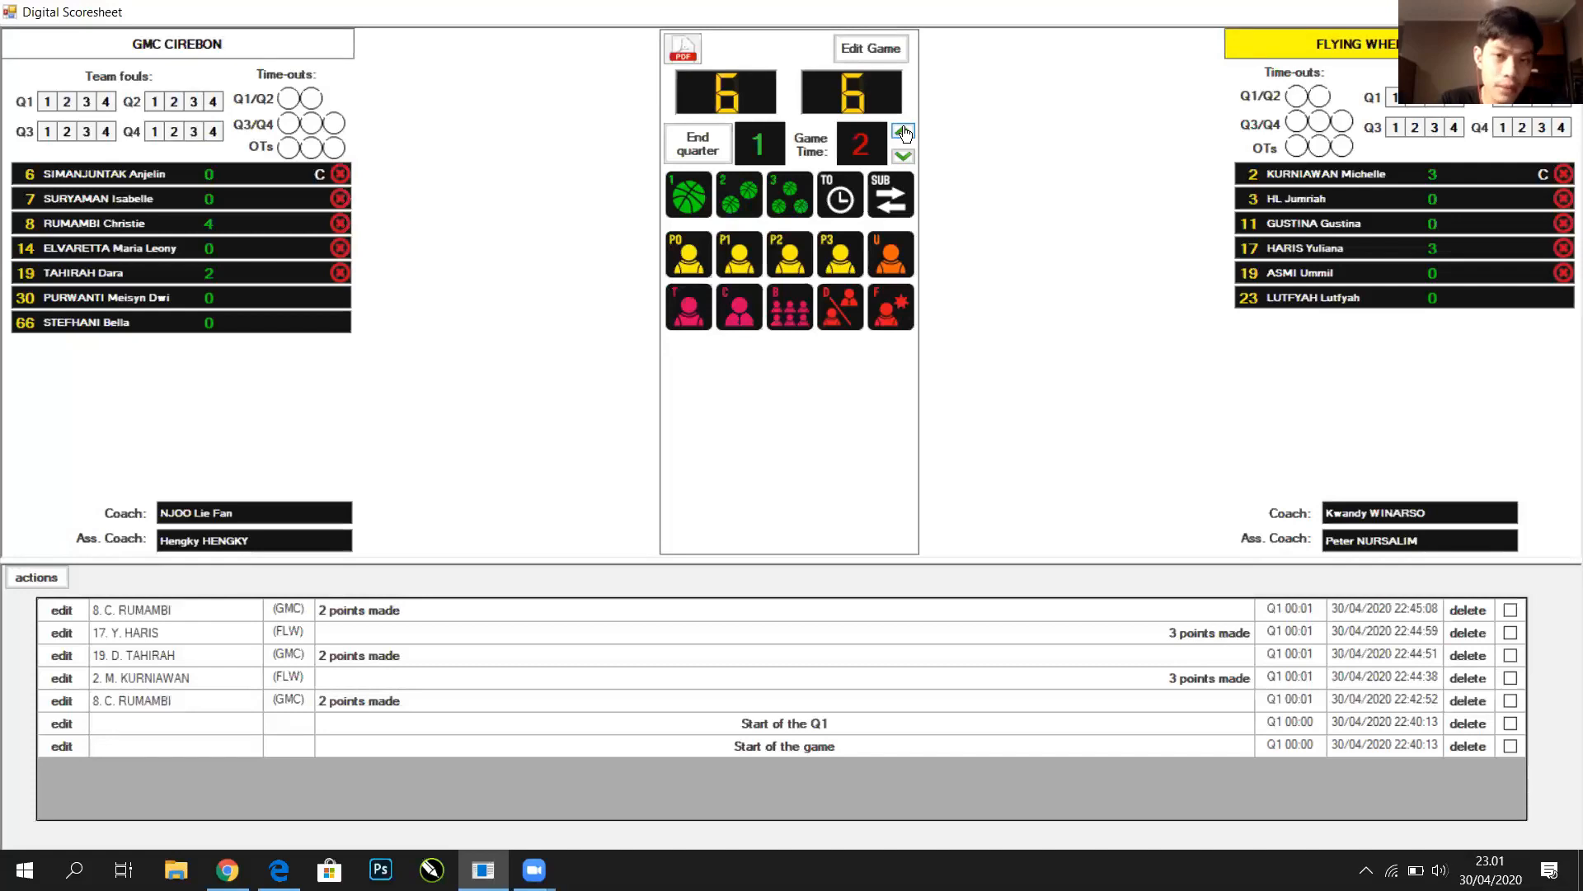
click(905, 133)
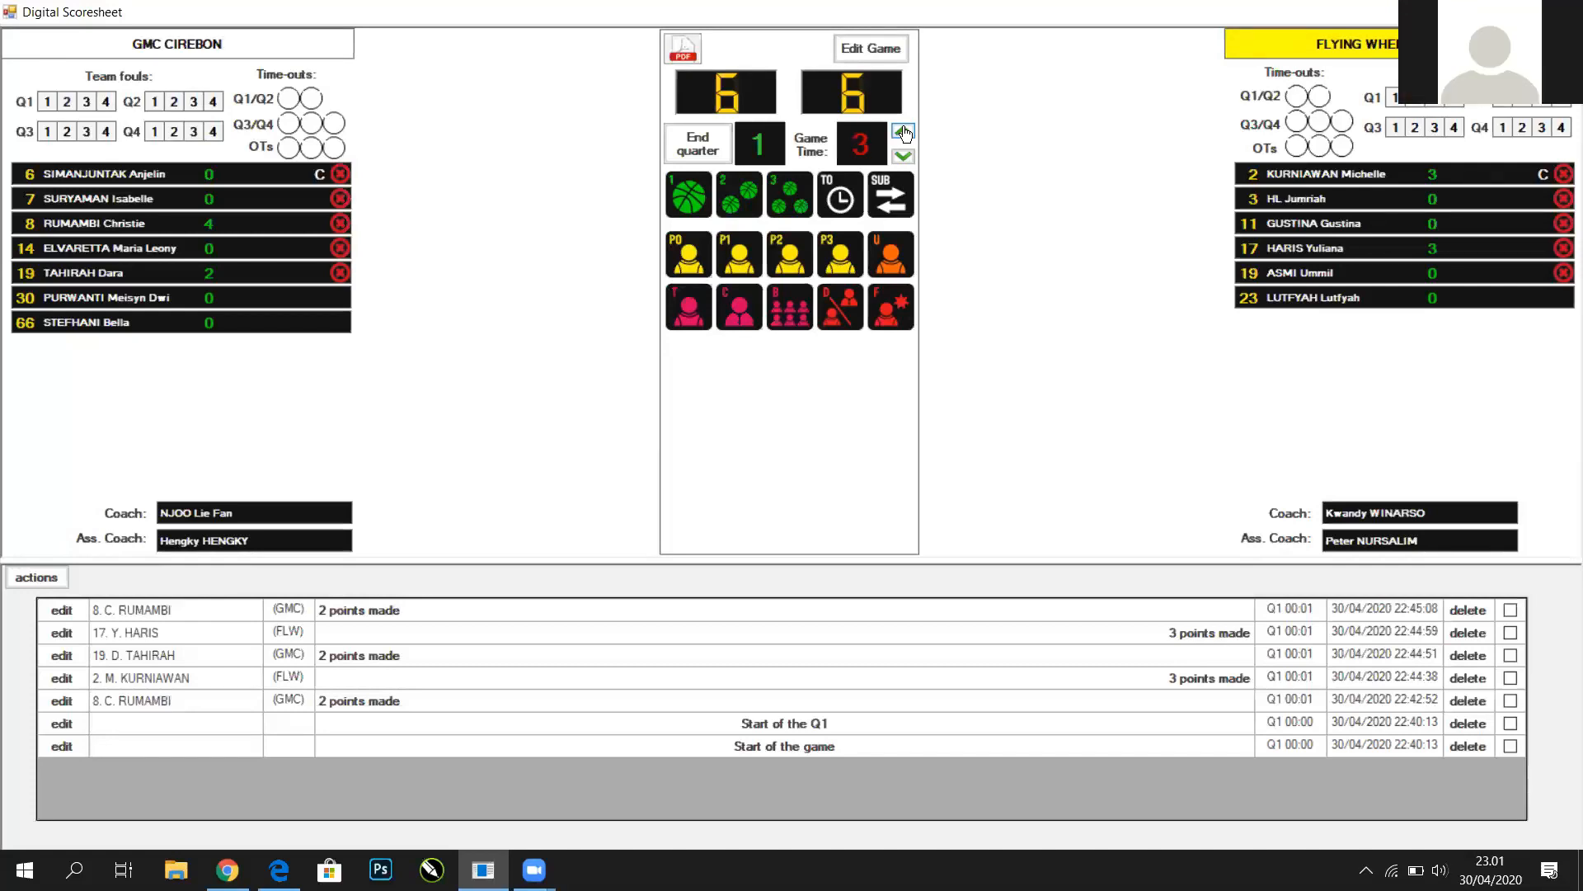
click(905, 133)
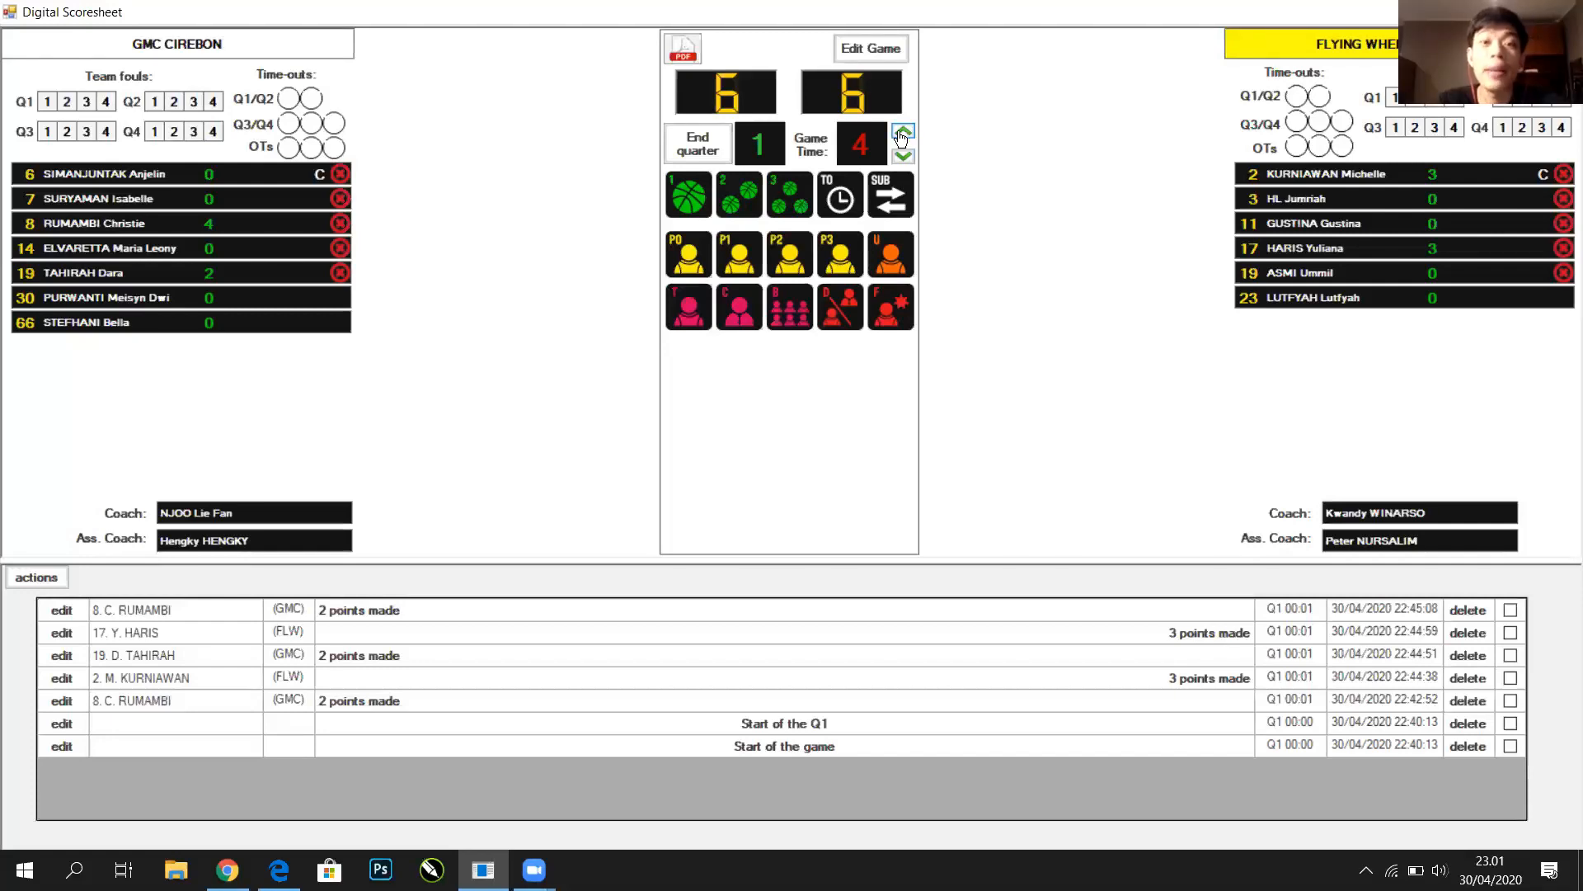
click(902, 134)
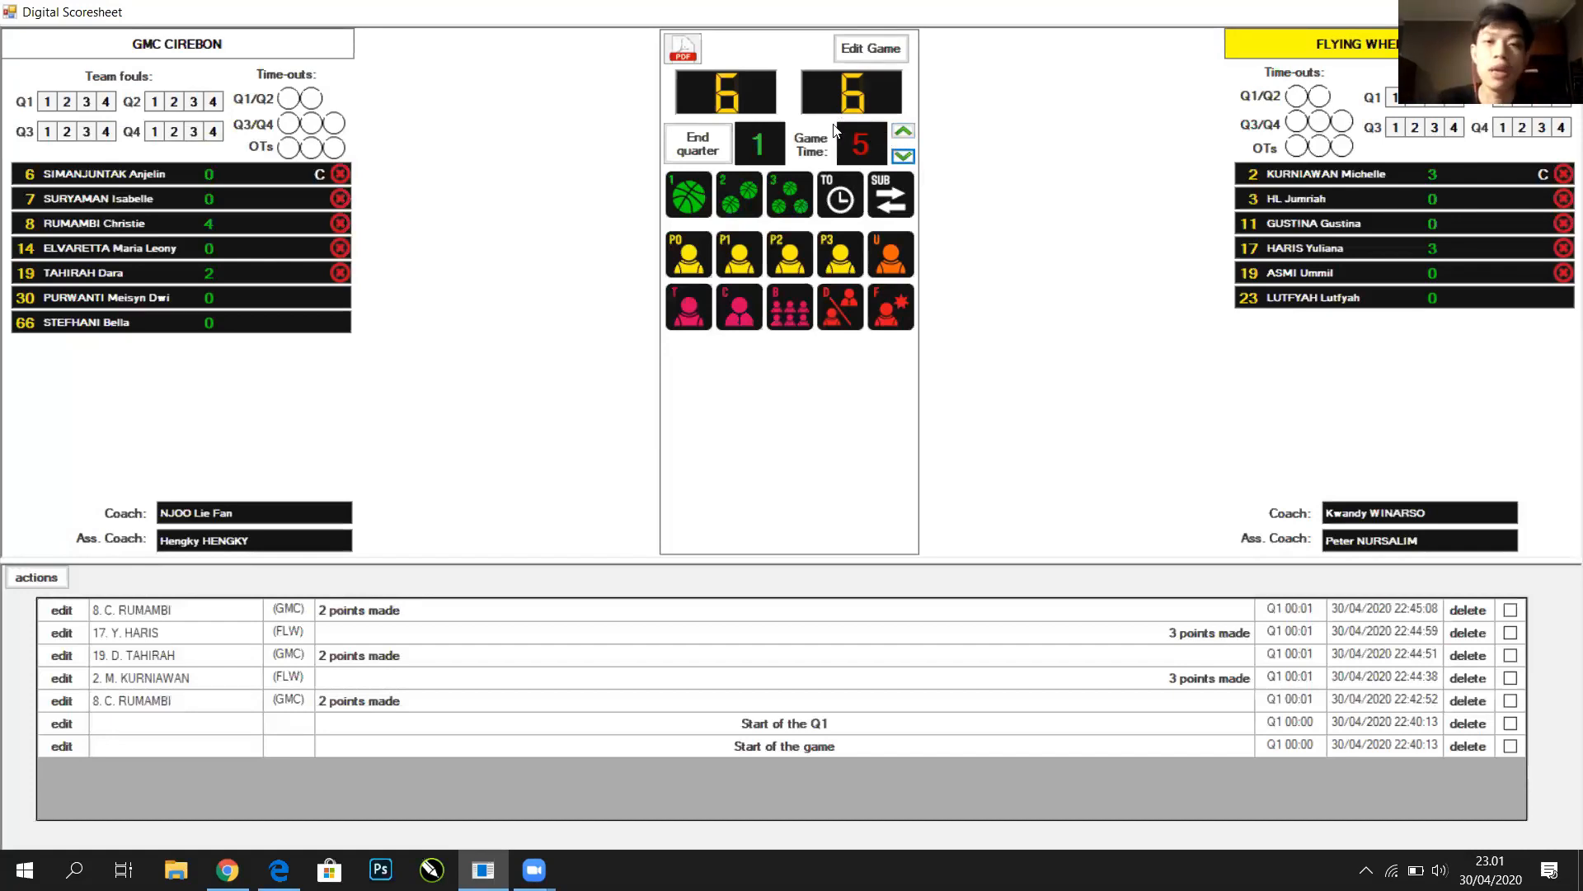
click(903, 134)
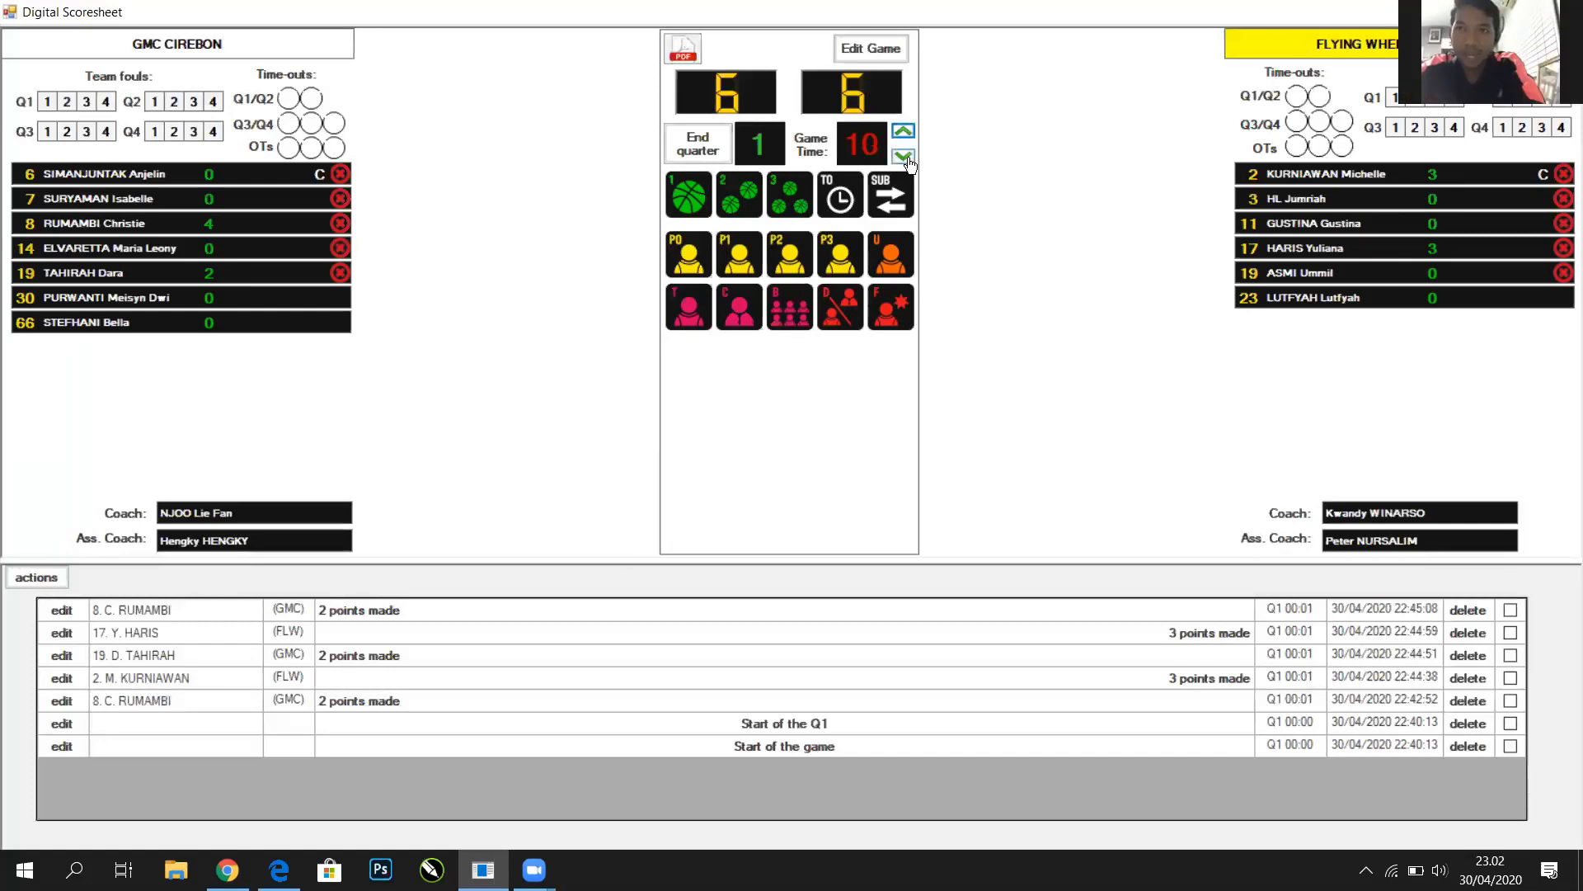
click(905, 156)
click(906, 157)
click(905, 158)
click(905, 157)
click(905, 158)
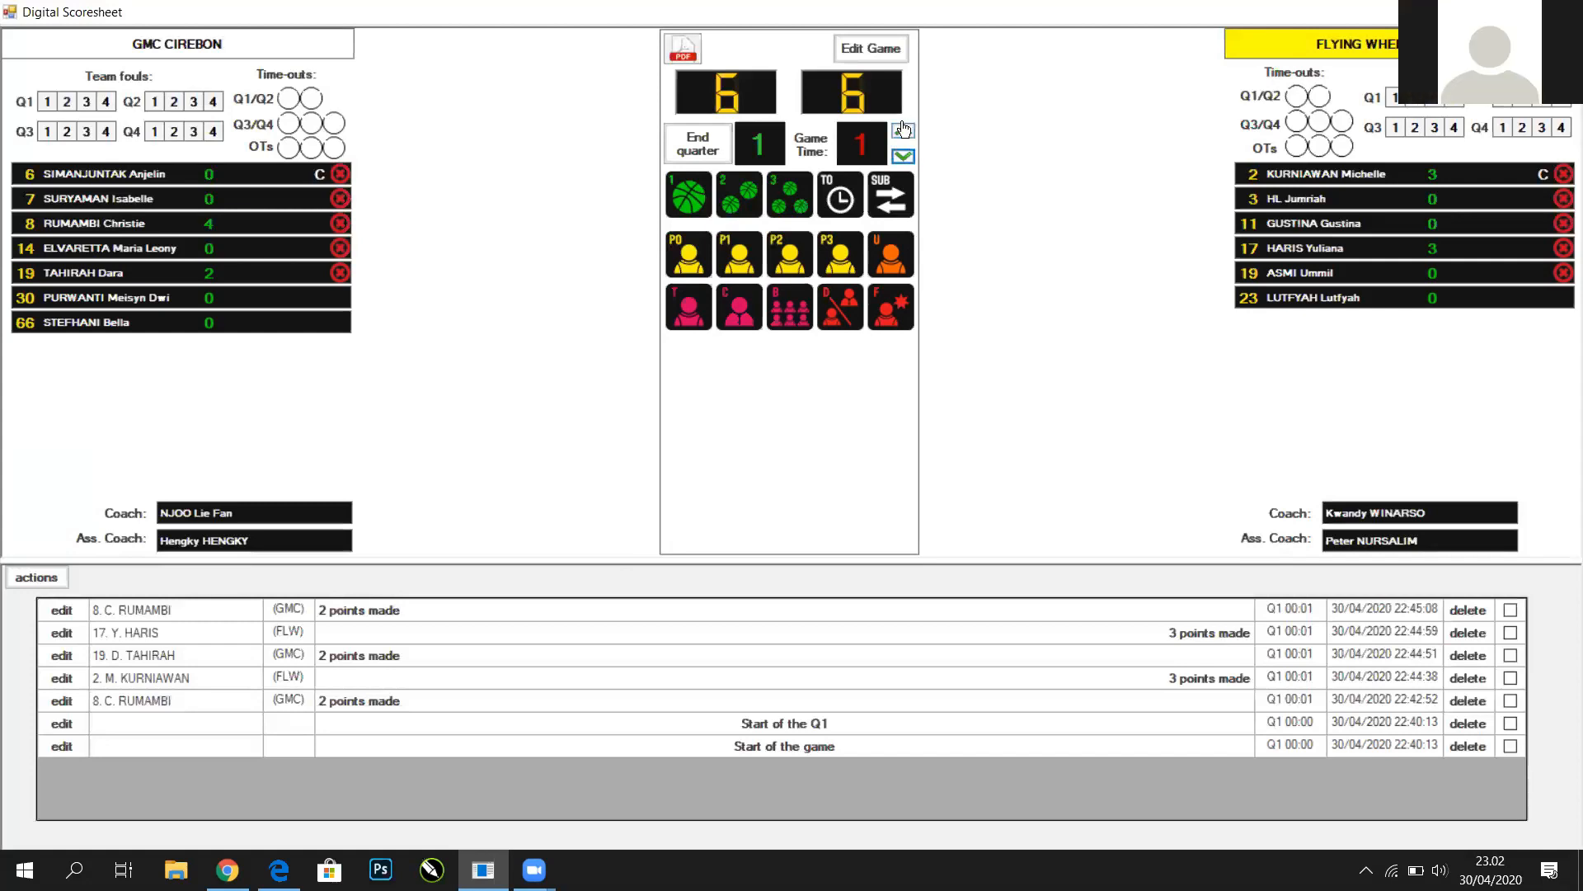
Settle the Q1 game clock on minute 3 and start a timeout entry
click(907, 140)
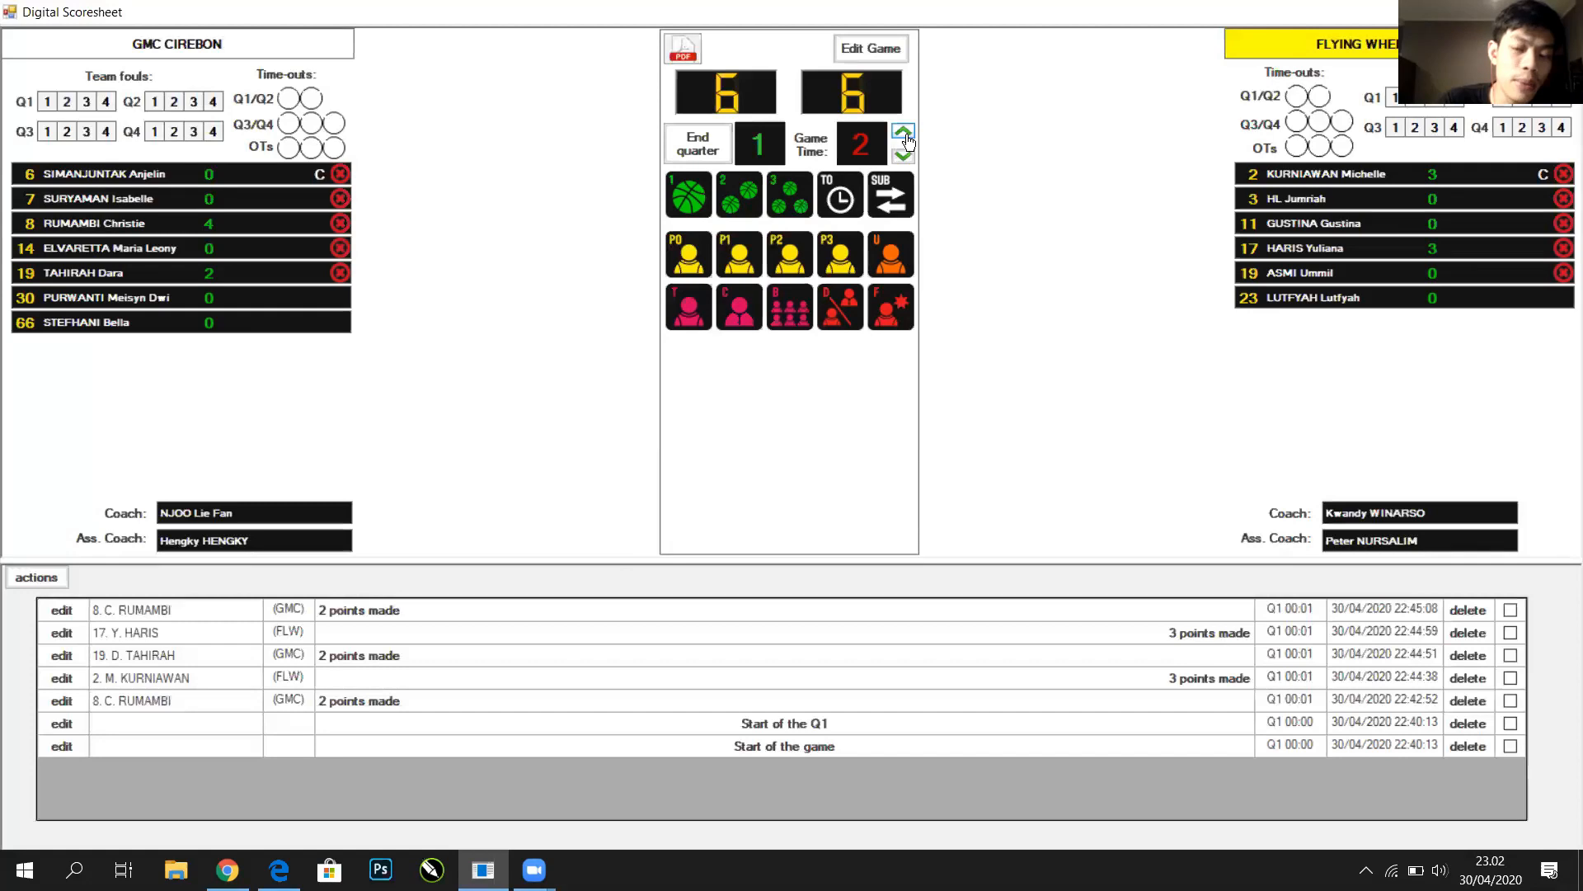
click(907, 140)
click(907, 140)
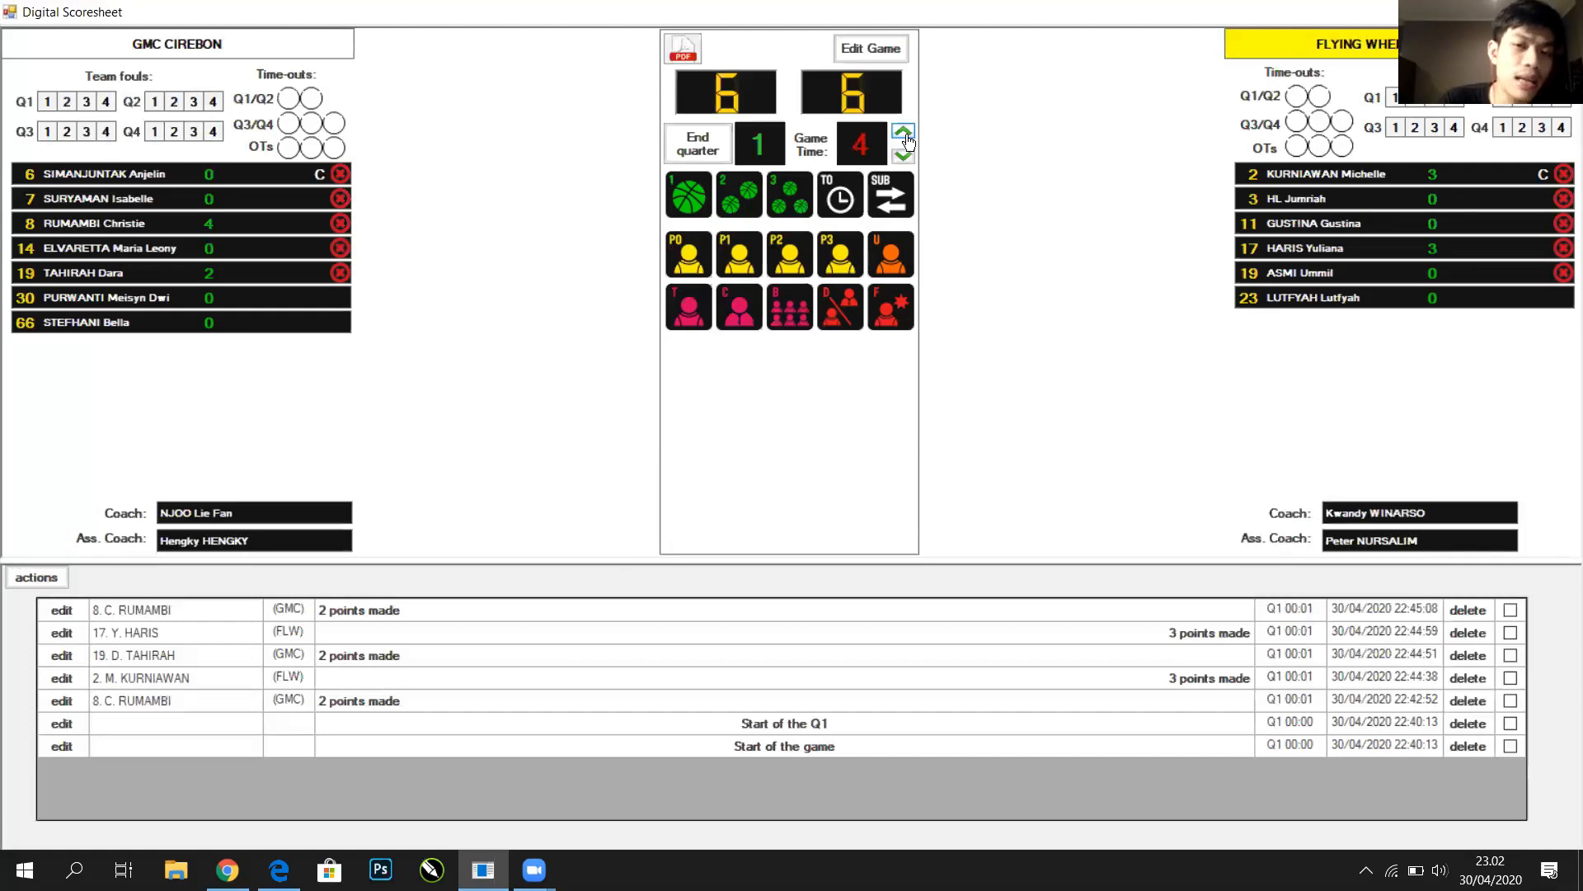
click(907, 140)
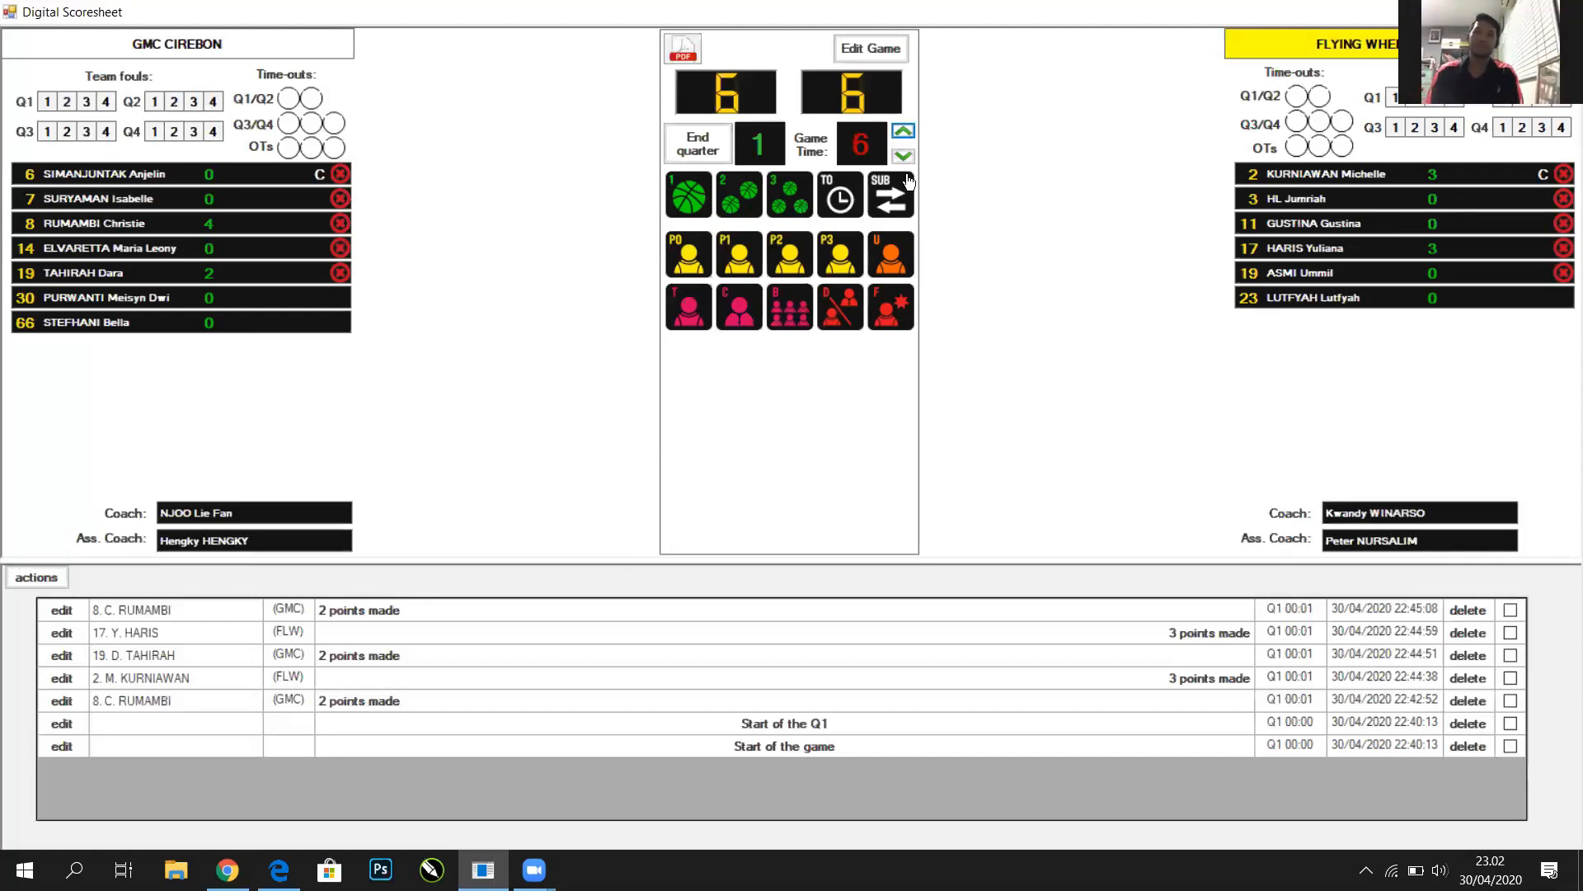
click(910, 159)
click(909, 158)
click(910, 158)
click(910, 158)
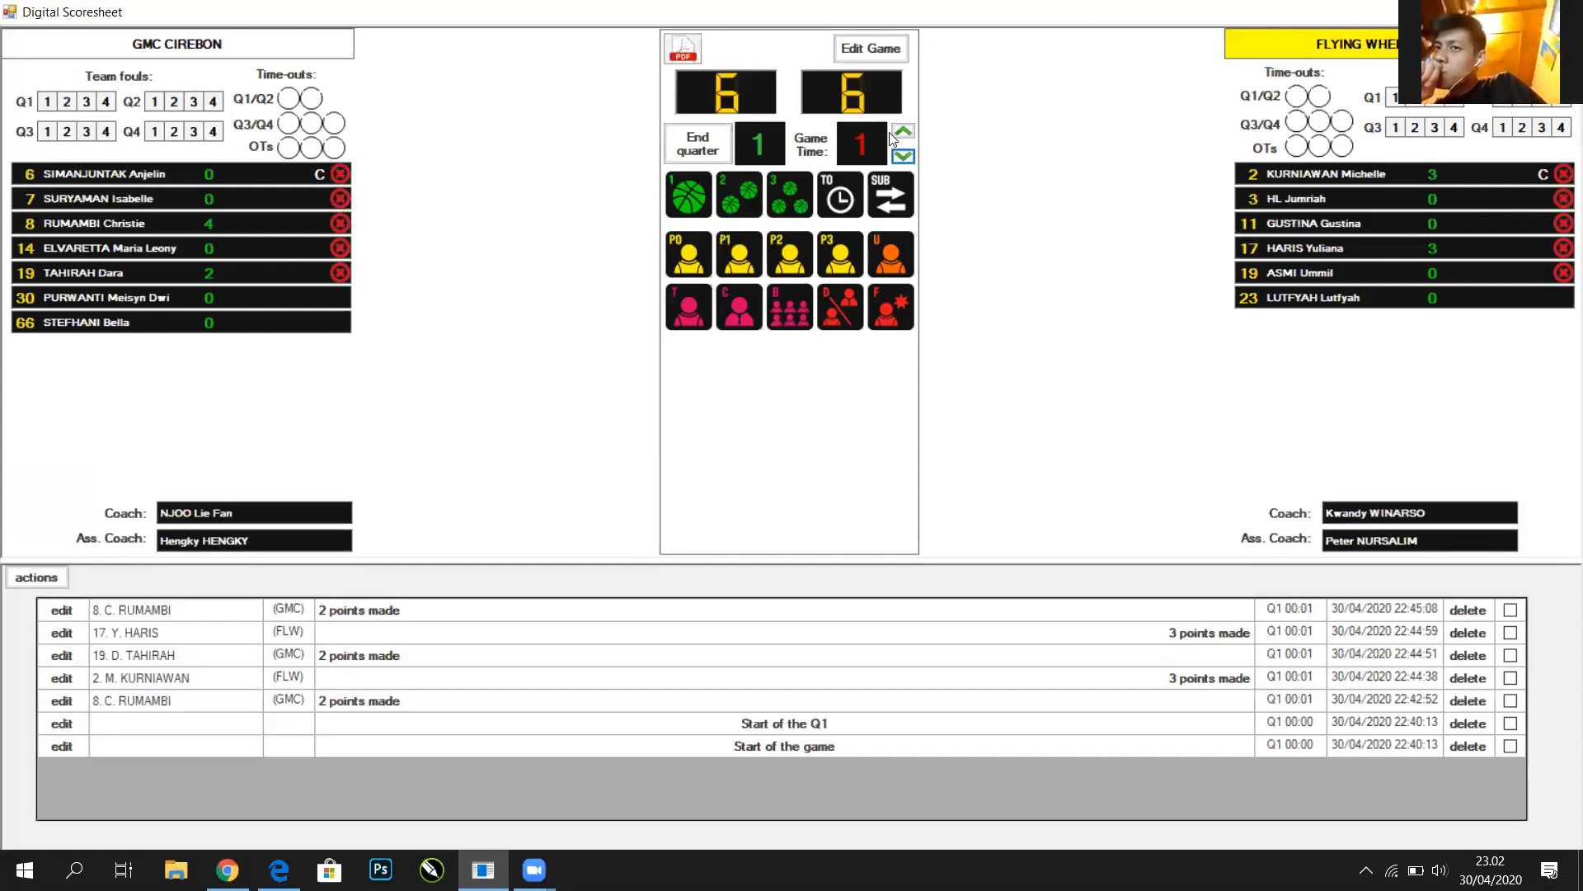
click(903, 131)
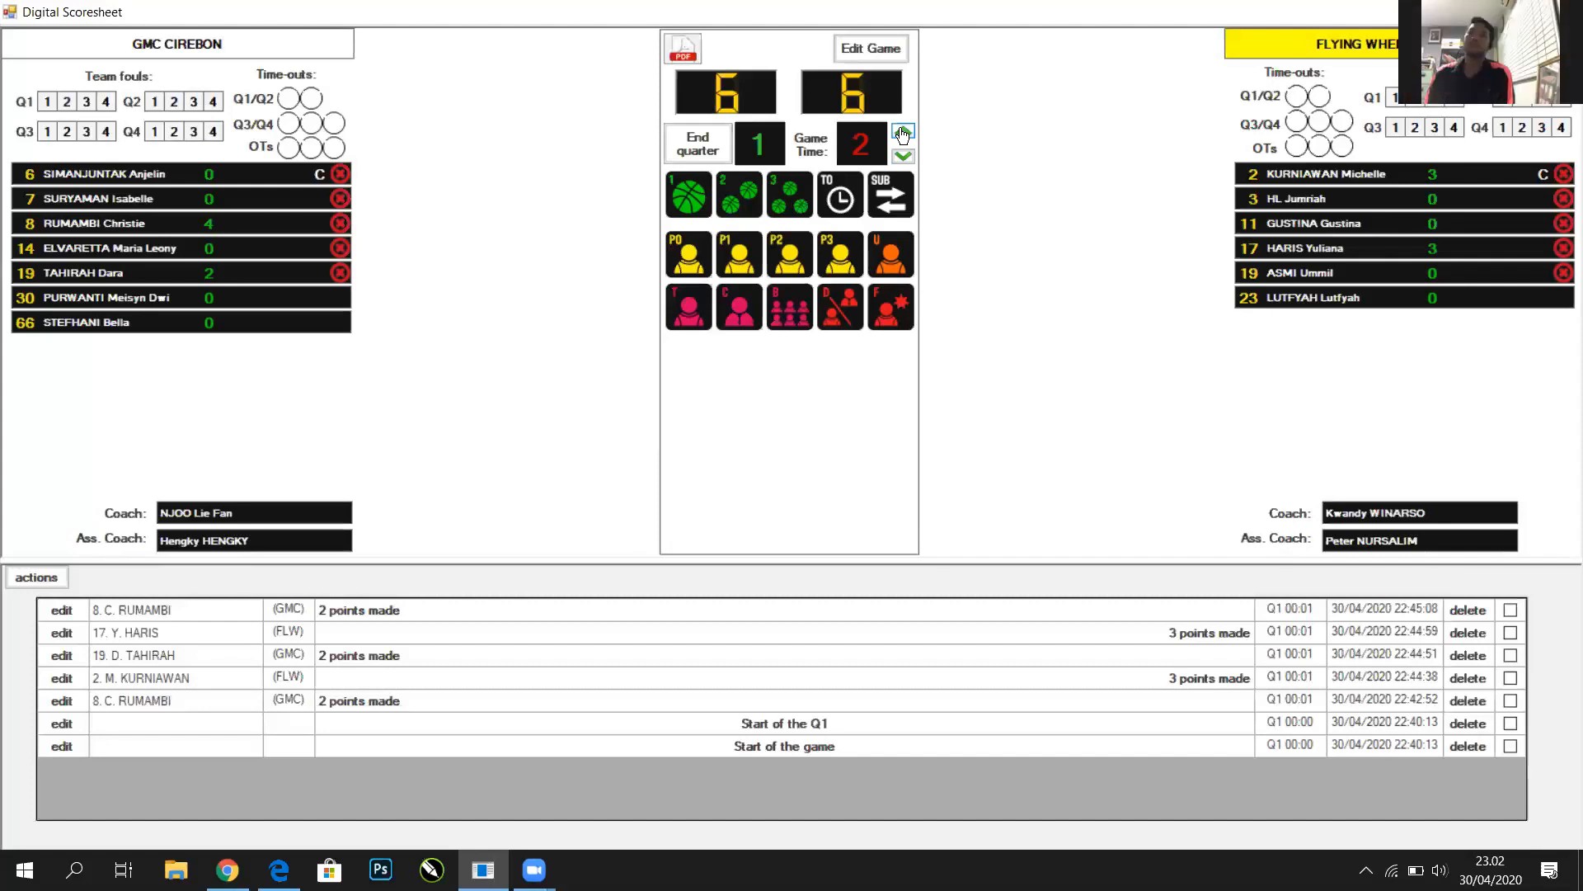
click(903, 132)
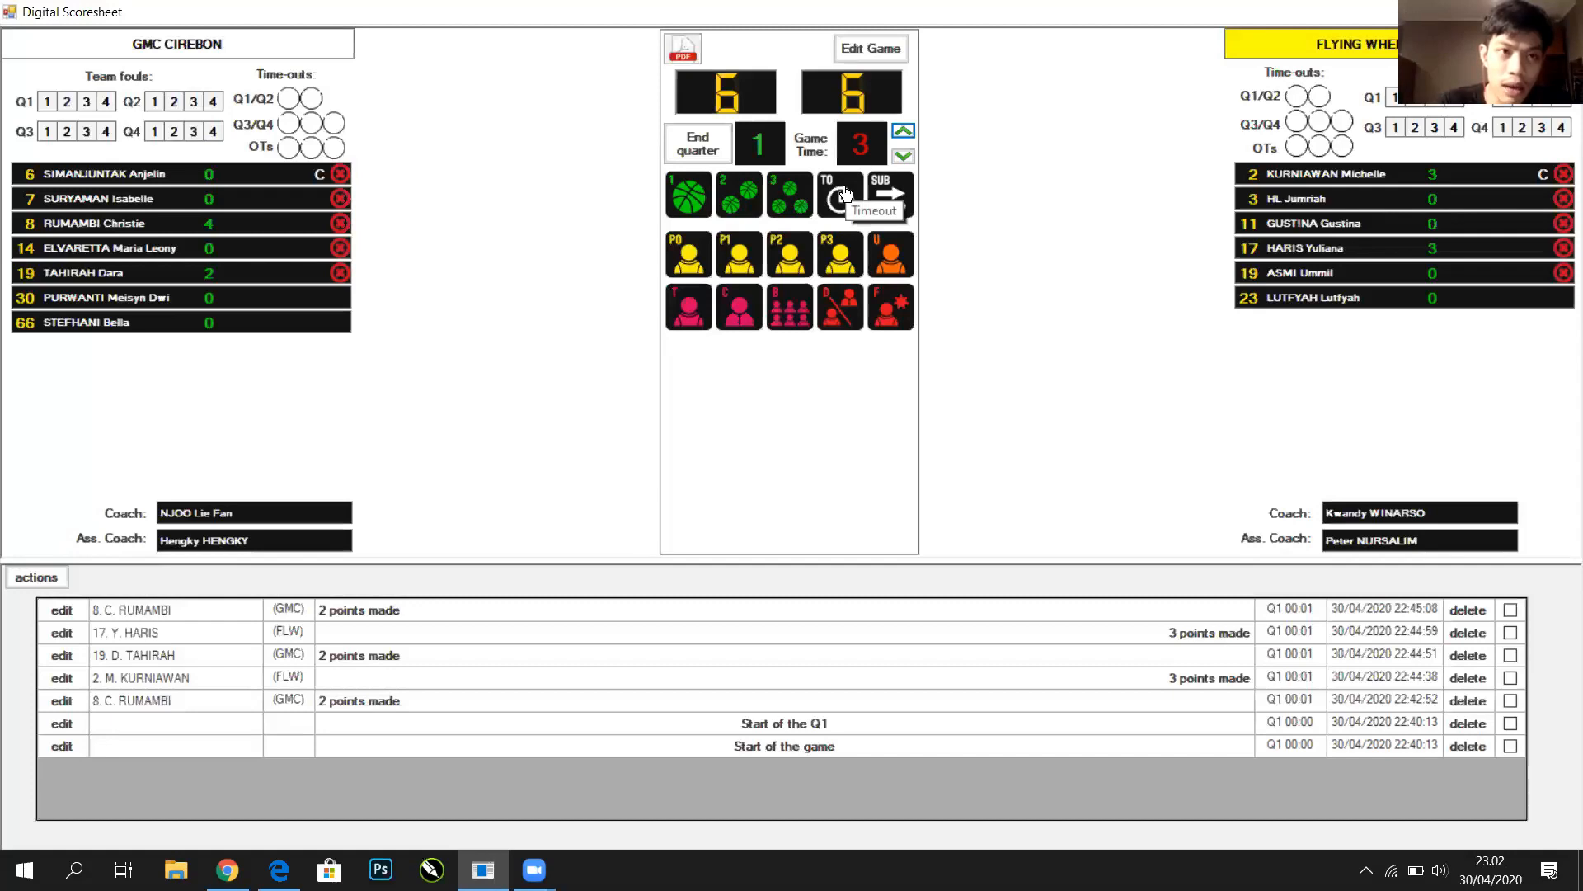
click(845, 192)
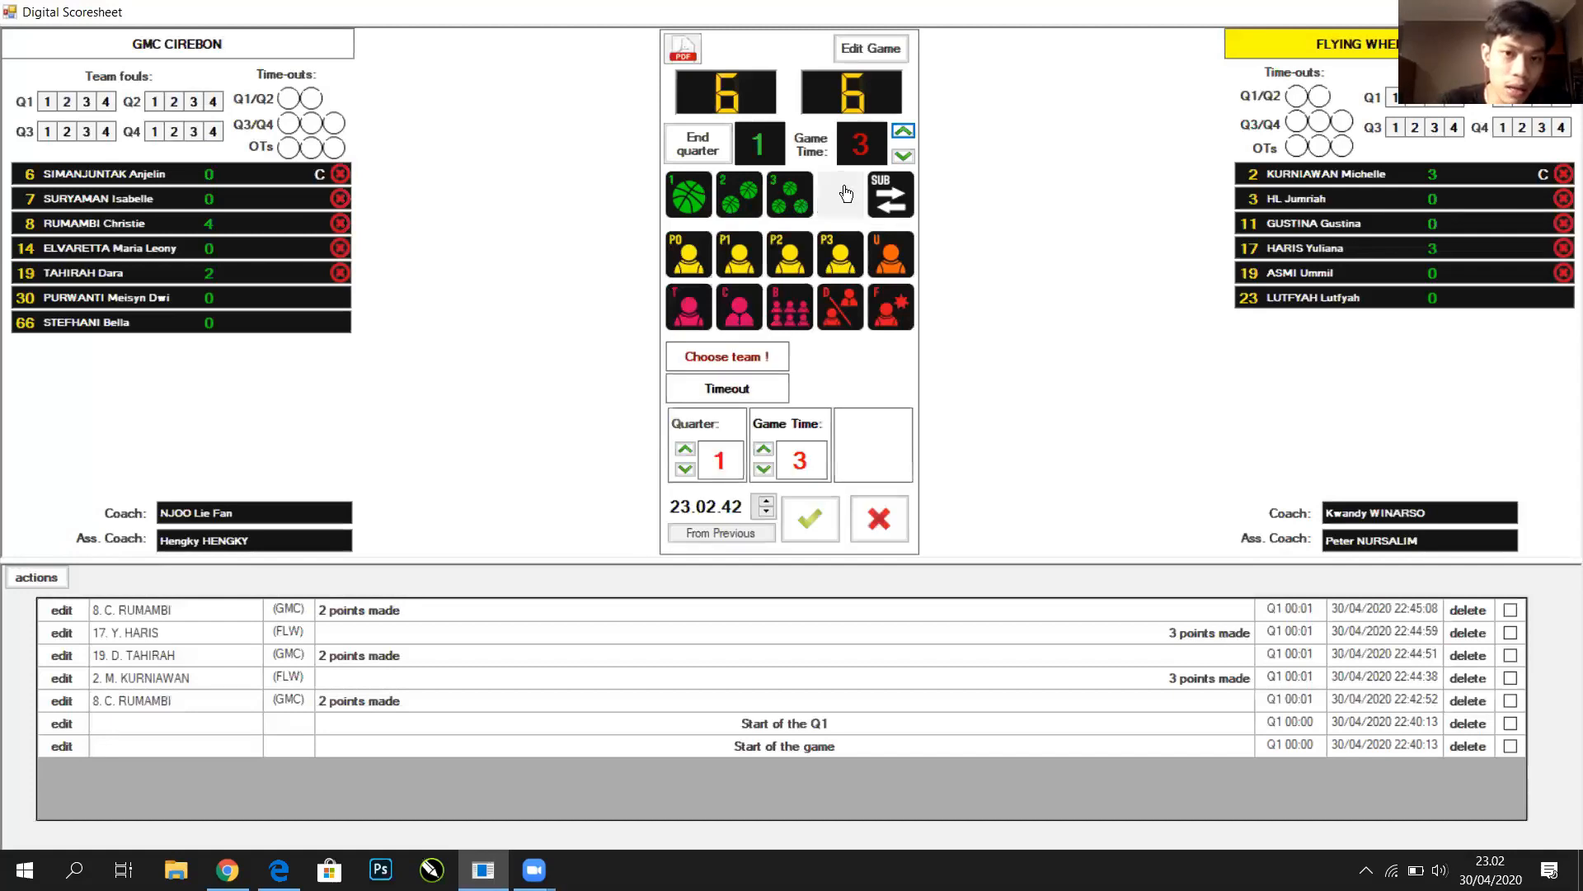
Assign the minute-3 Q1 timeout to GMC Cirebon and confirm it
click(293, 198)
click(293, 178)
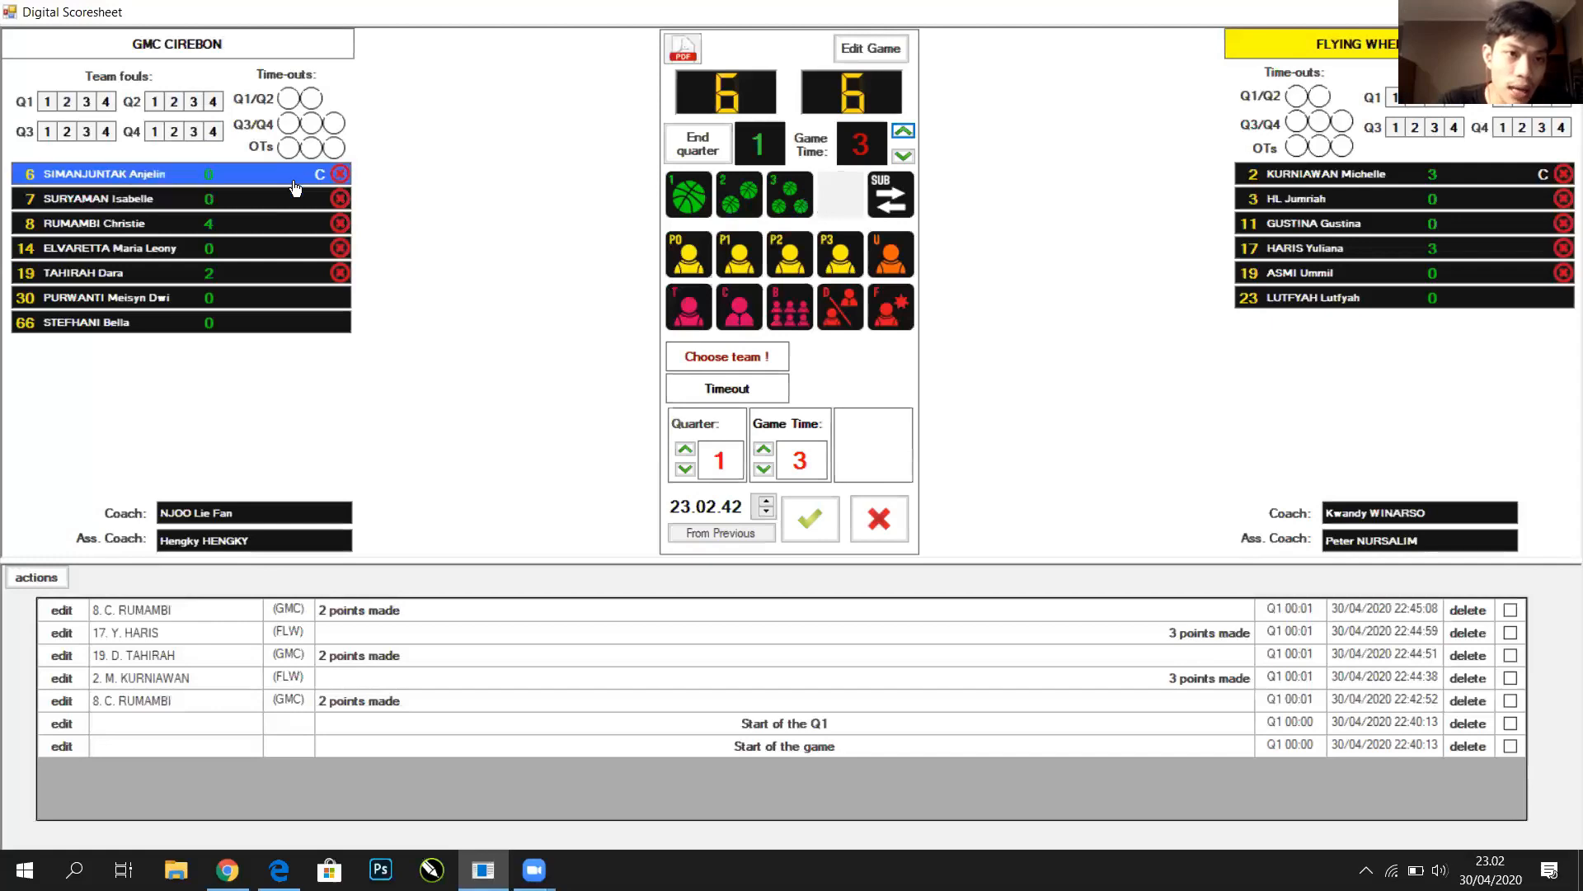
click(292, 207)
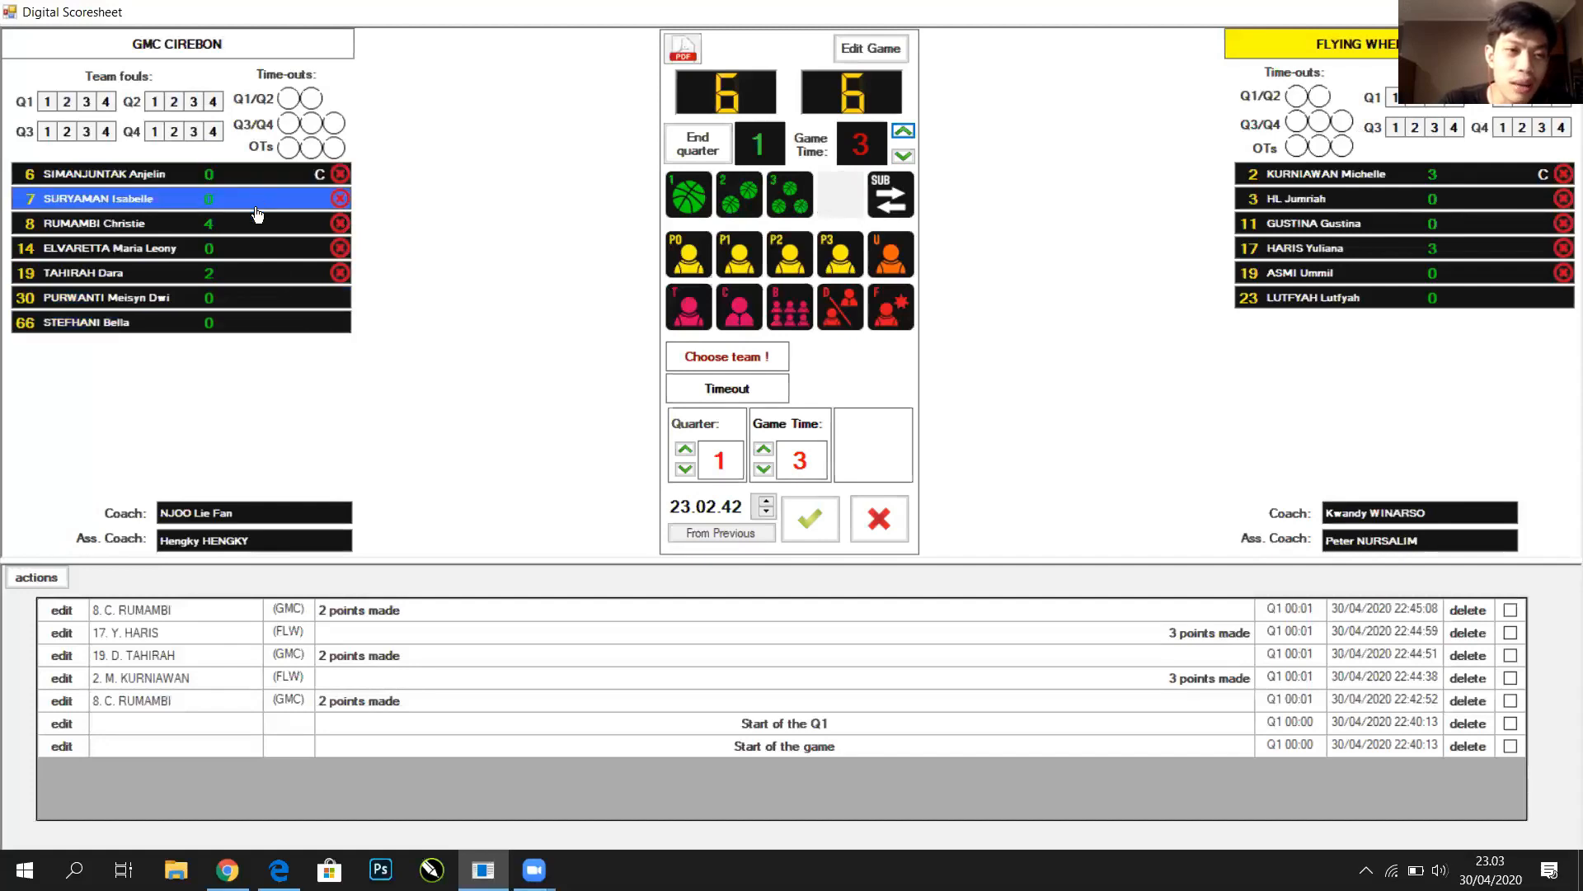
click(281, 543)
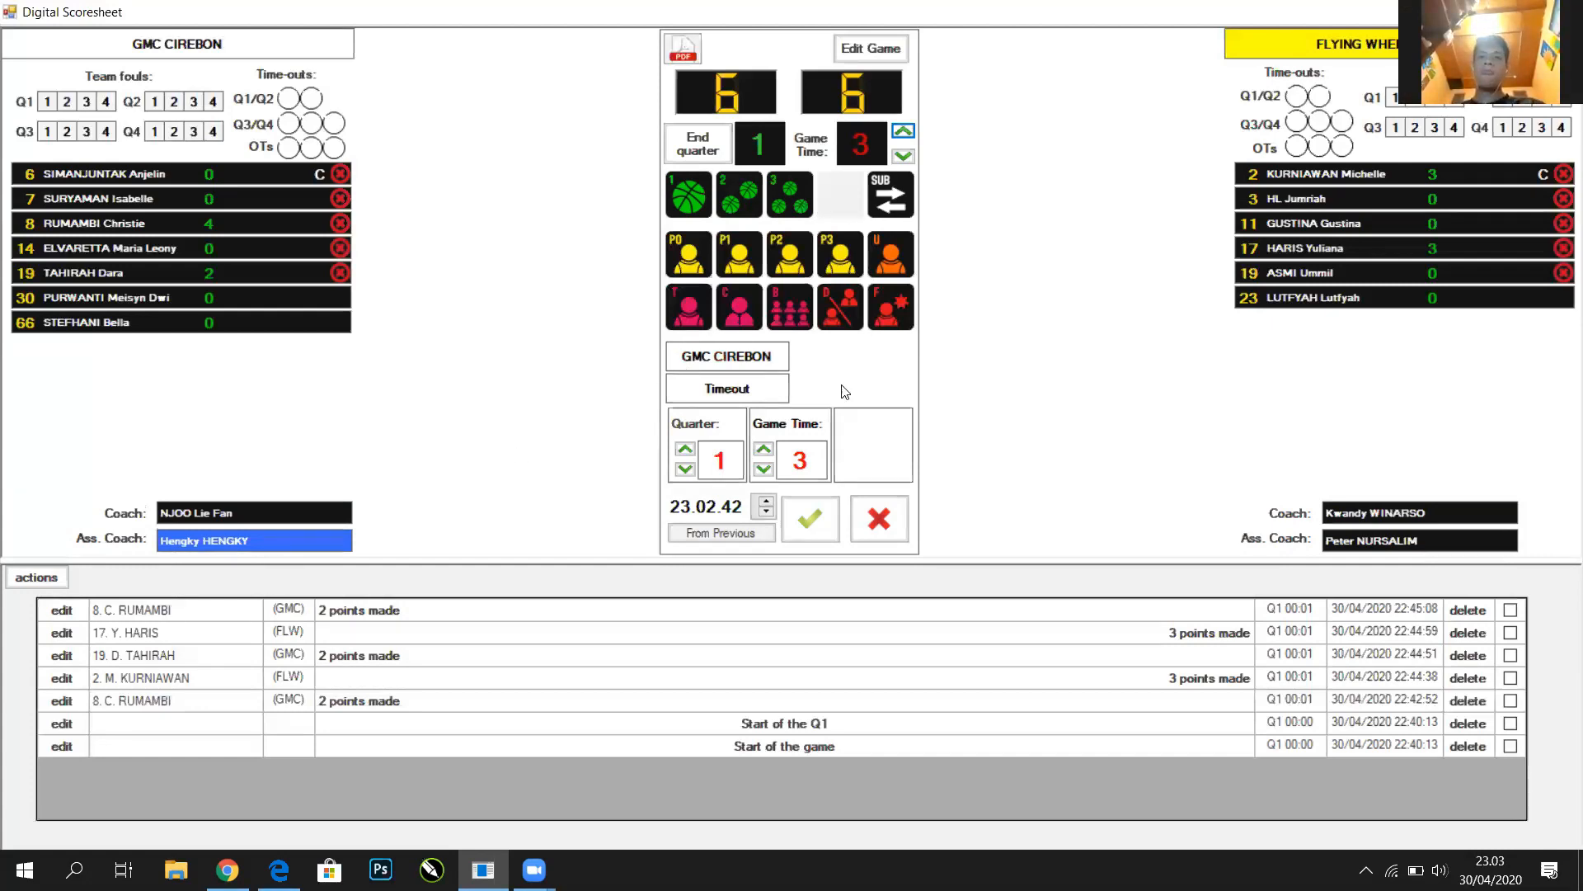
click(819, 521)
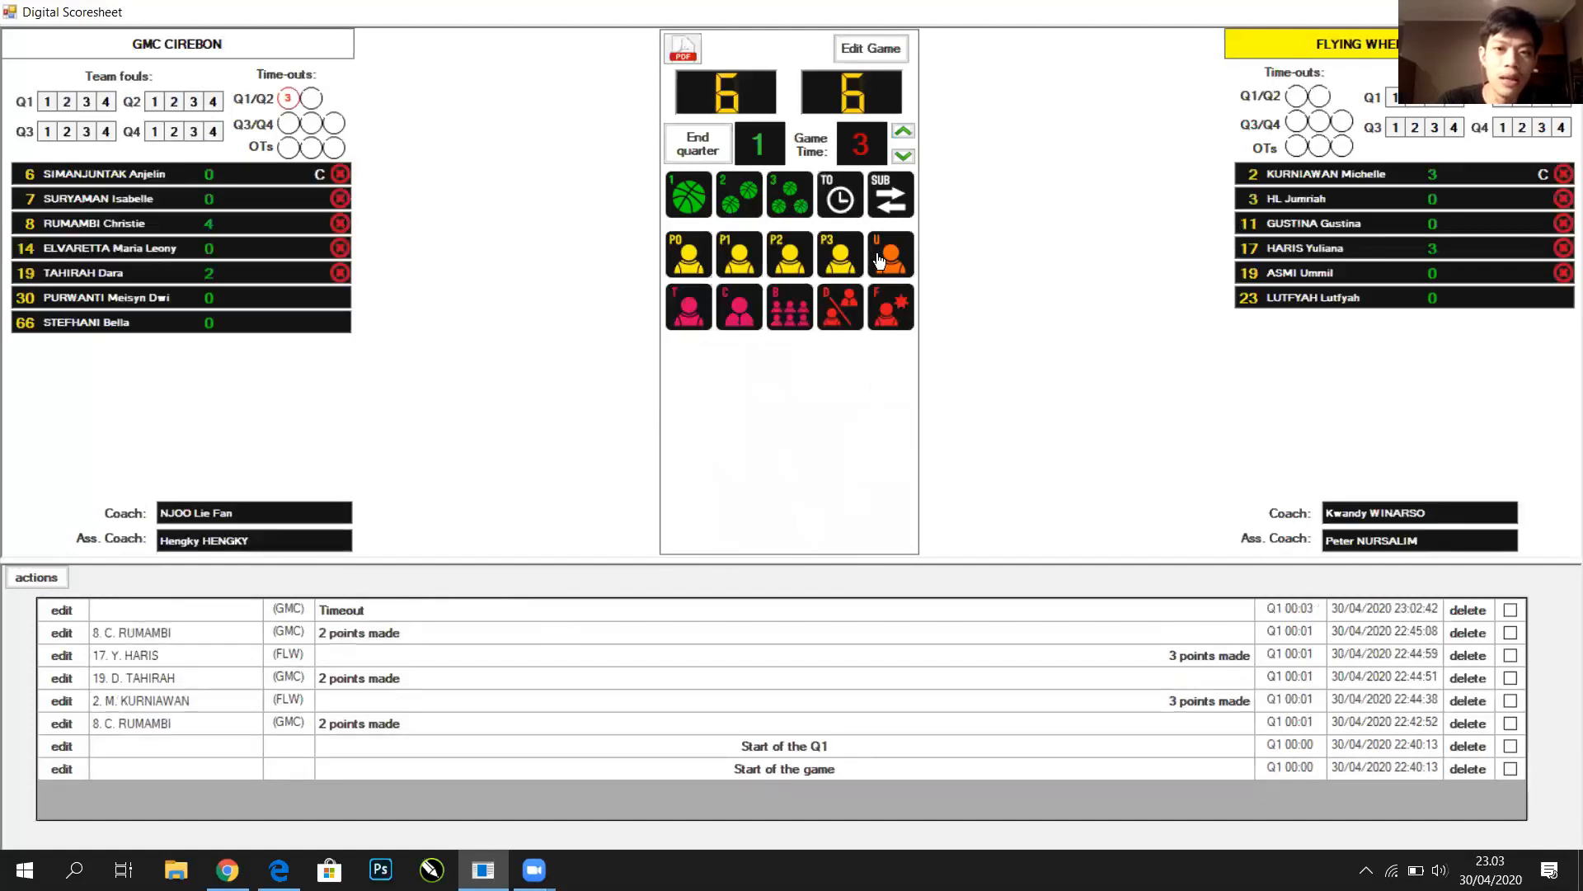
click(887, 184)
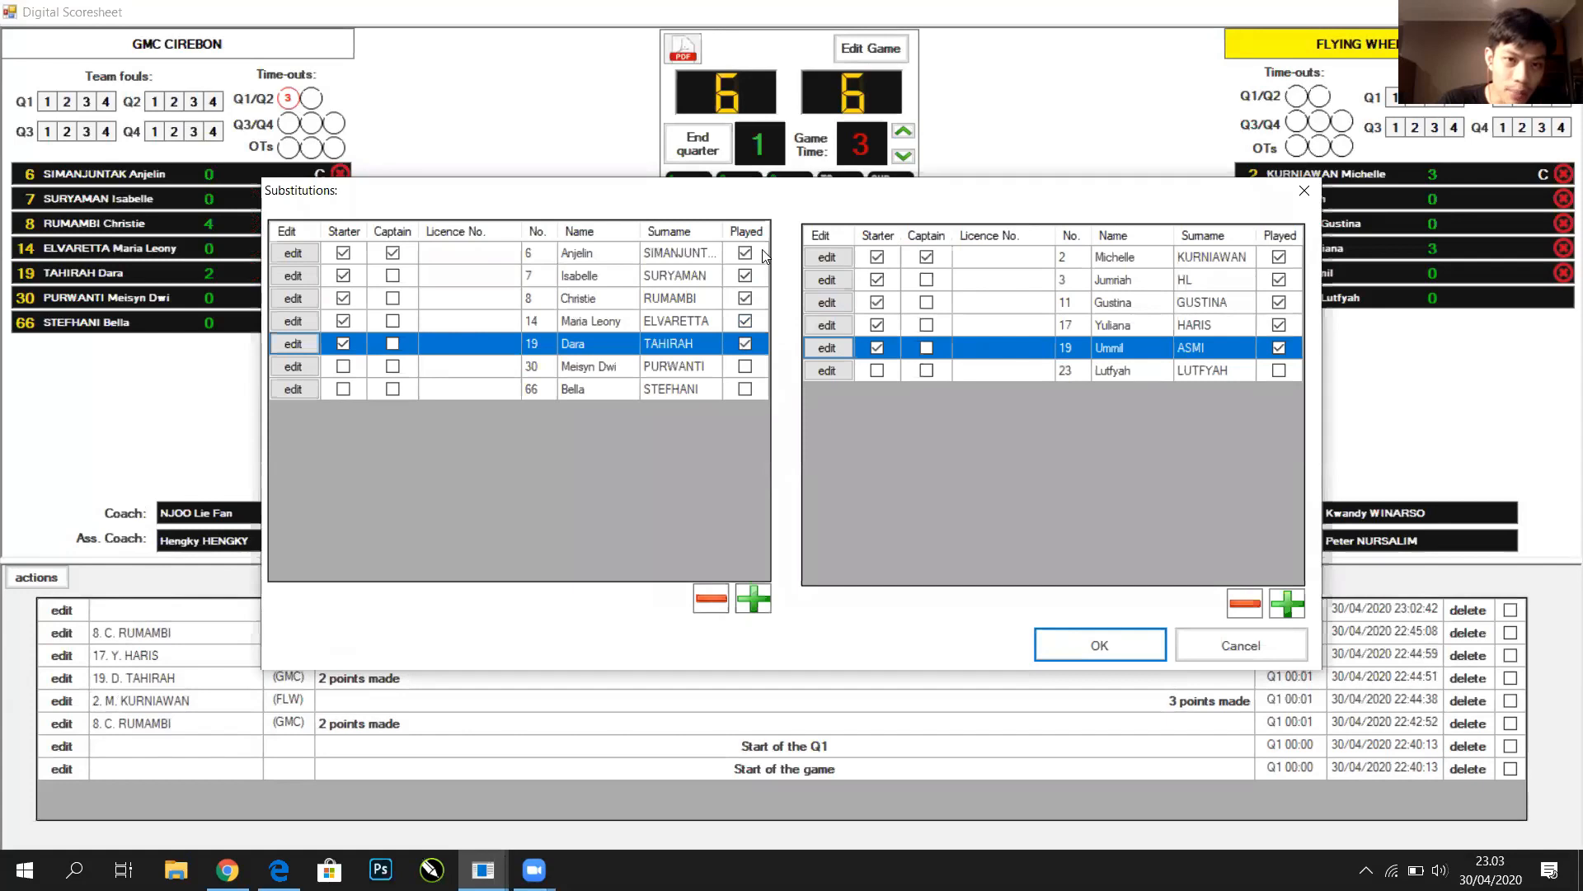
Tick Played for GMC's 30 and 66 and Flying Wheel's 23, then apply
click(746, 367)
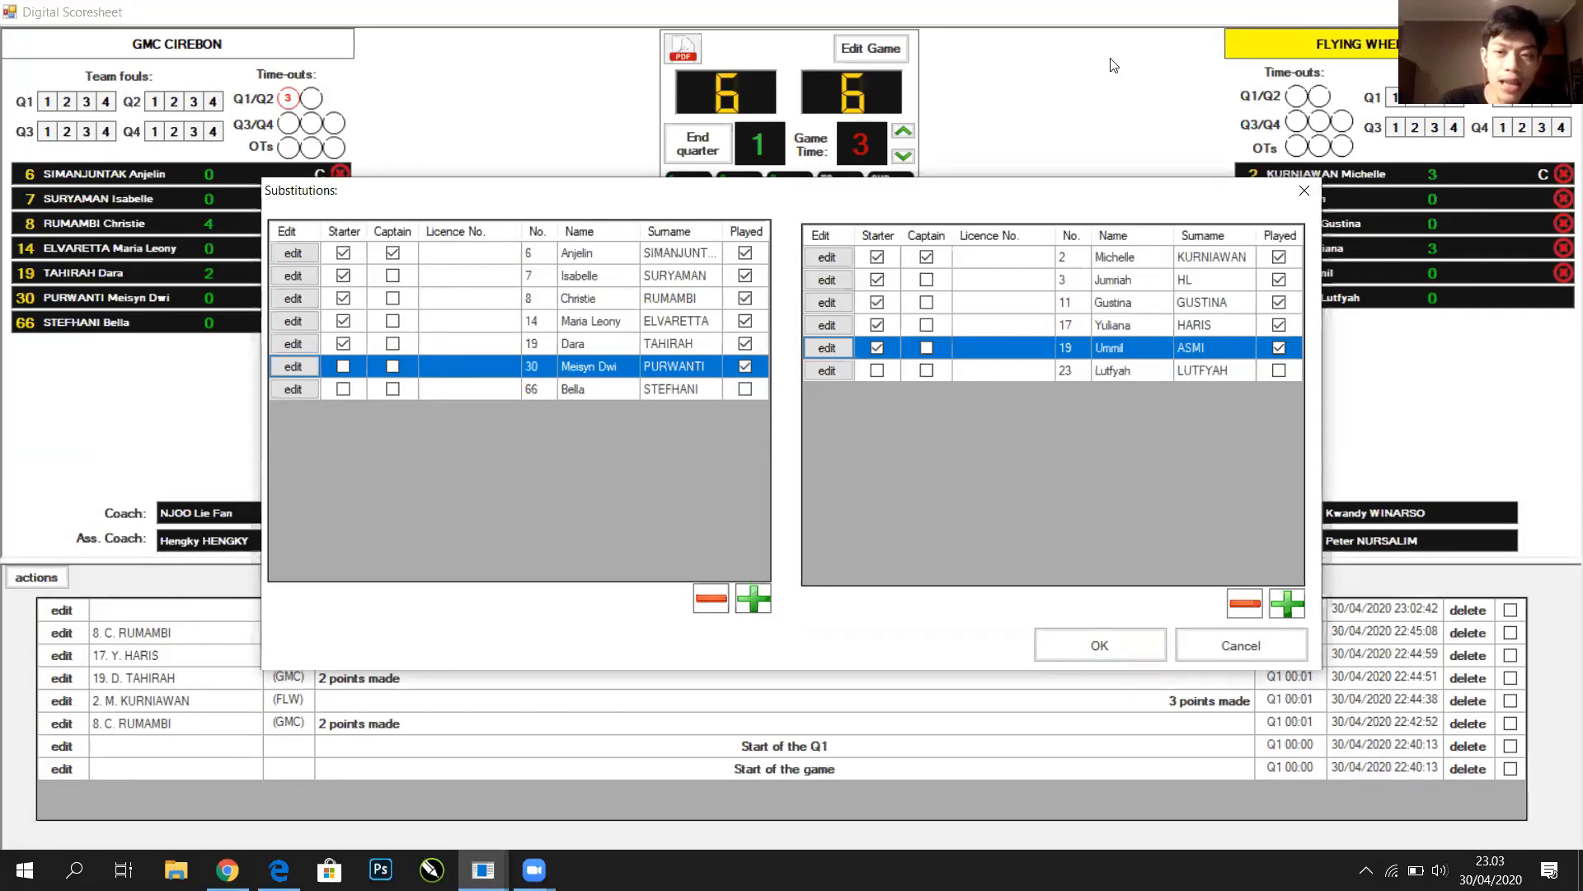
click(745, 366)
click(746, 367)
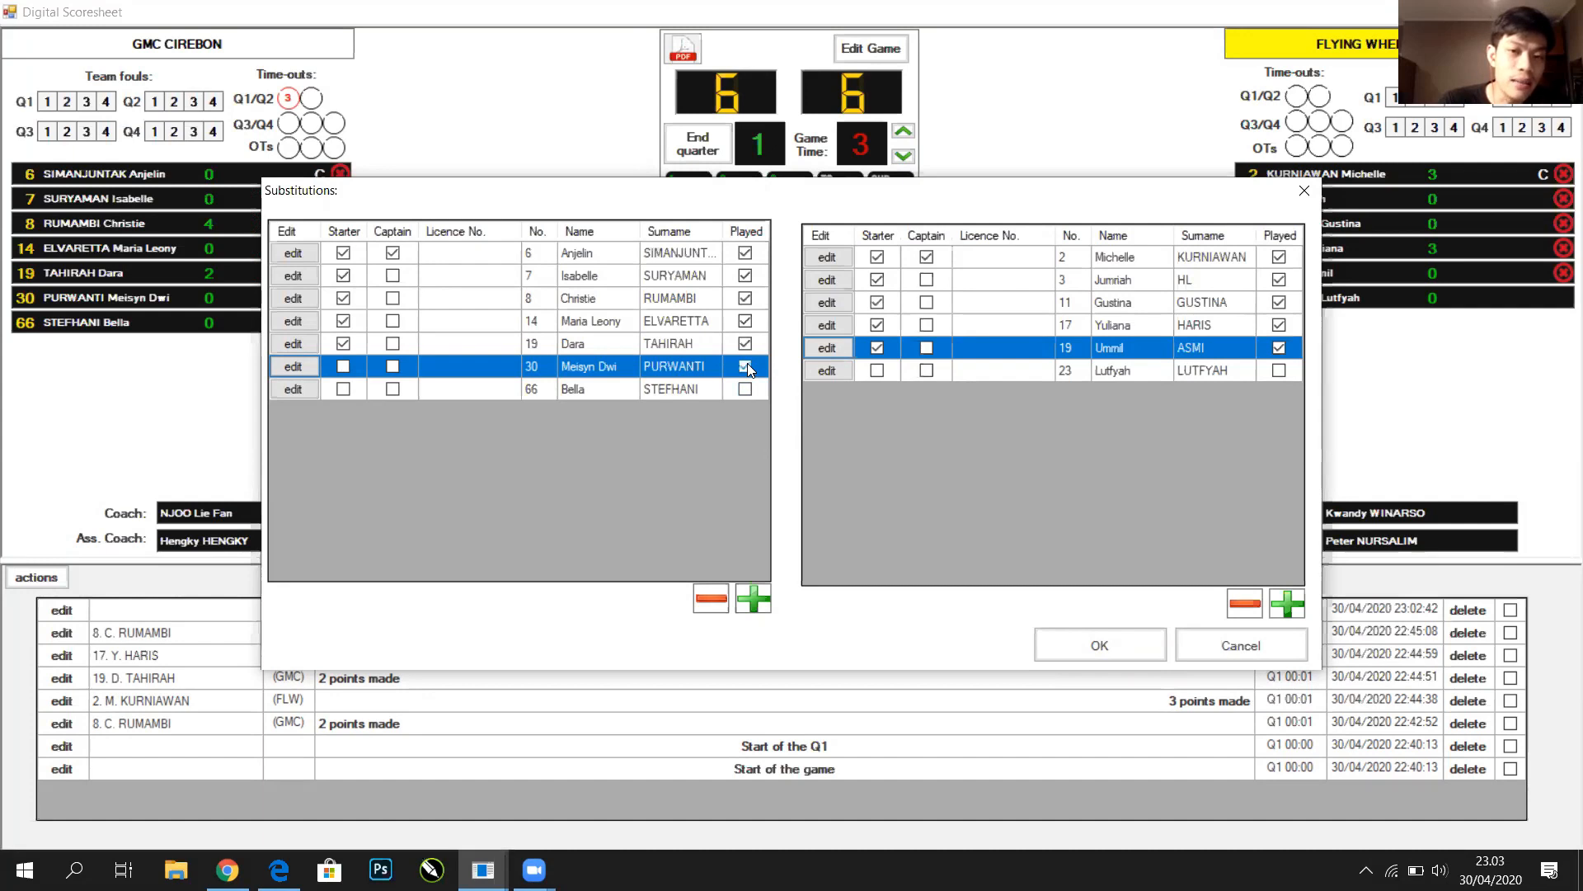
click(745, 389)
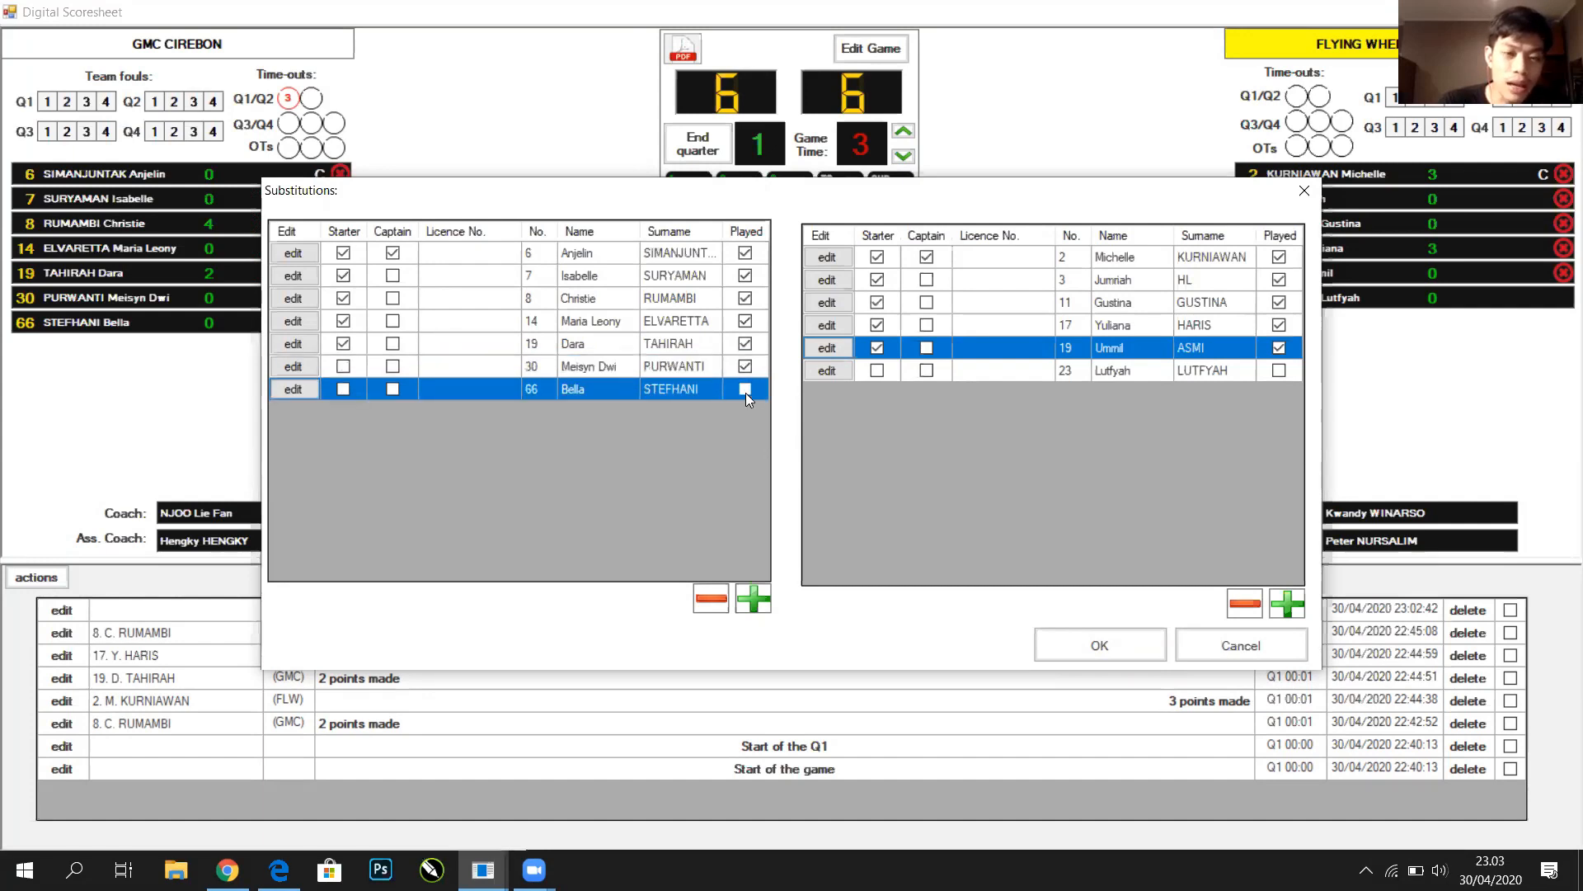
click(1285, 368)
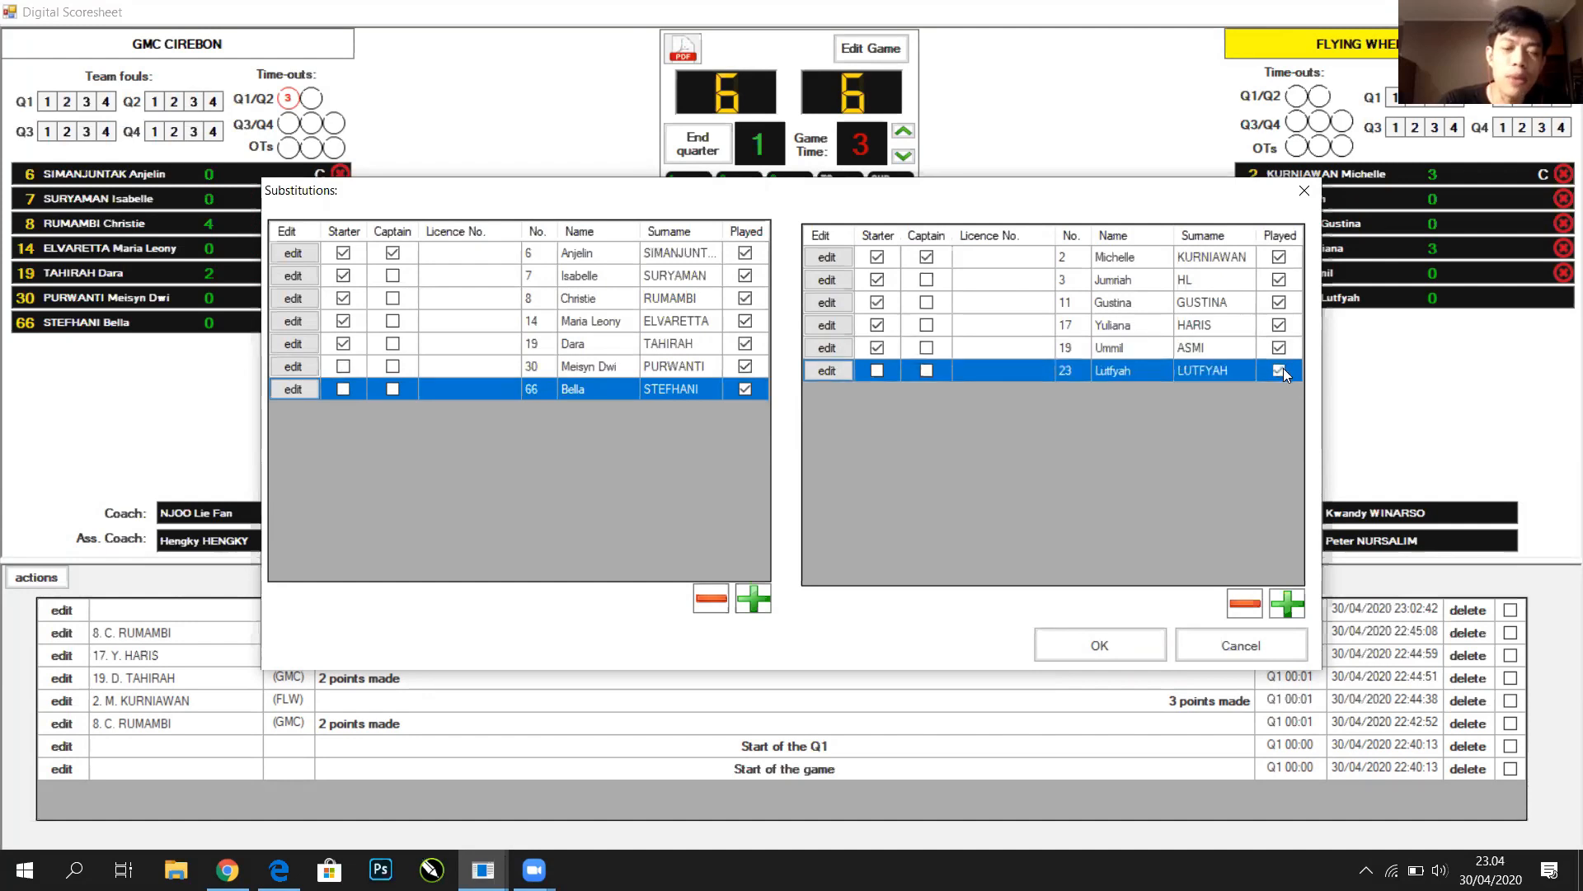
click(1108, 645)
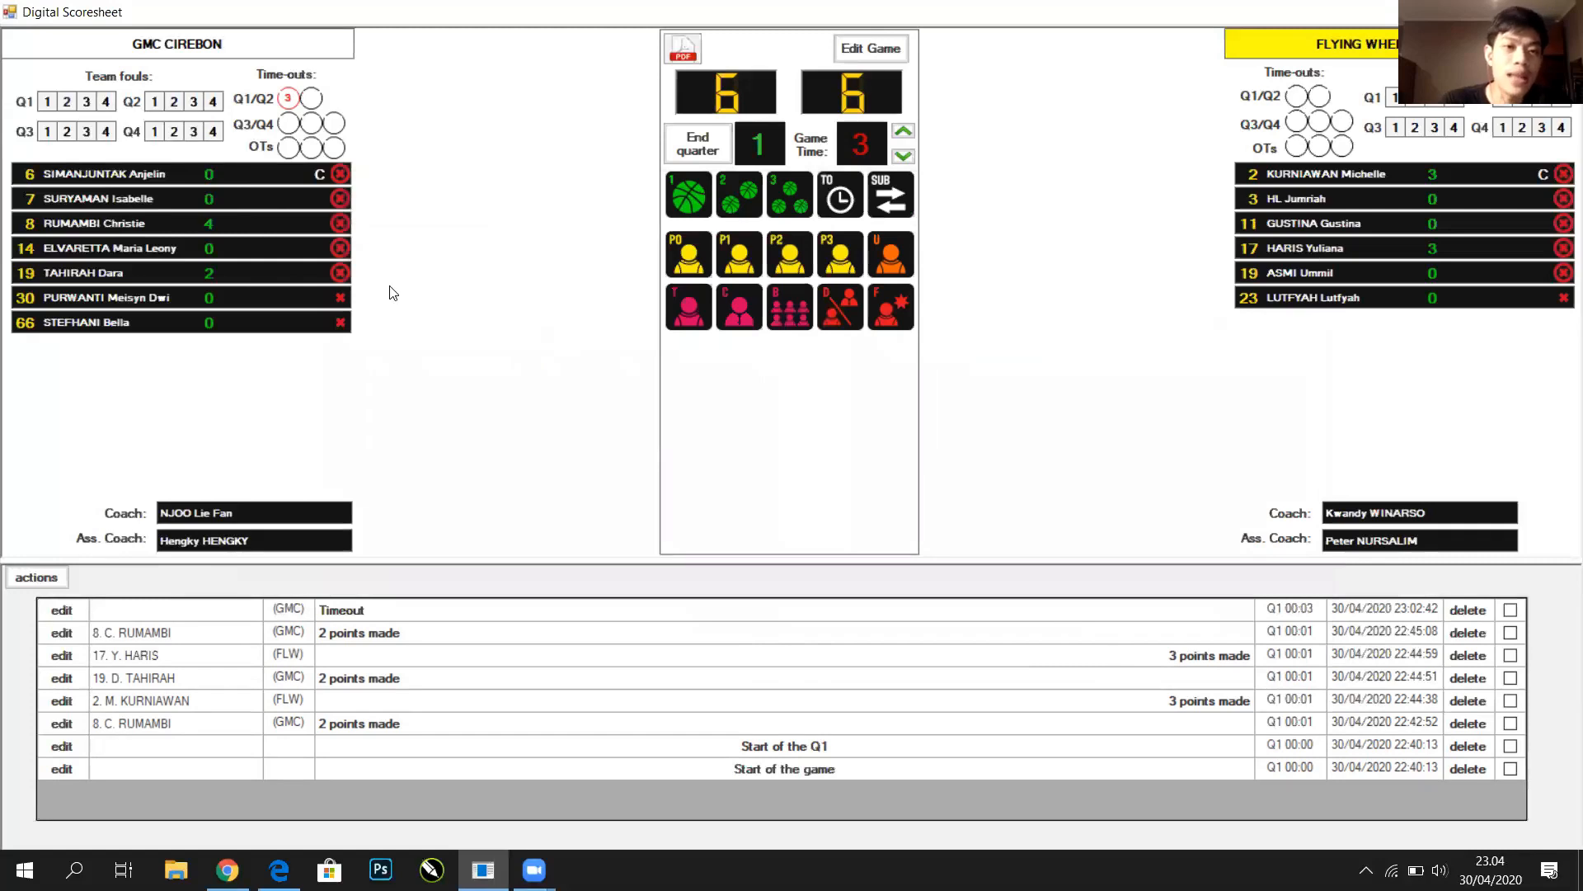
click(347, 304)
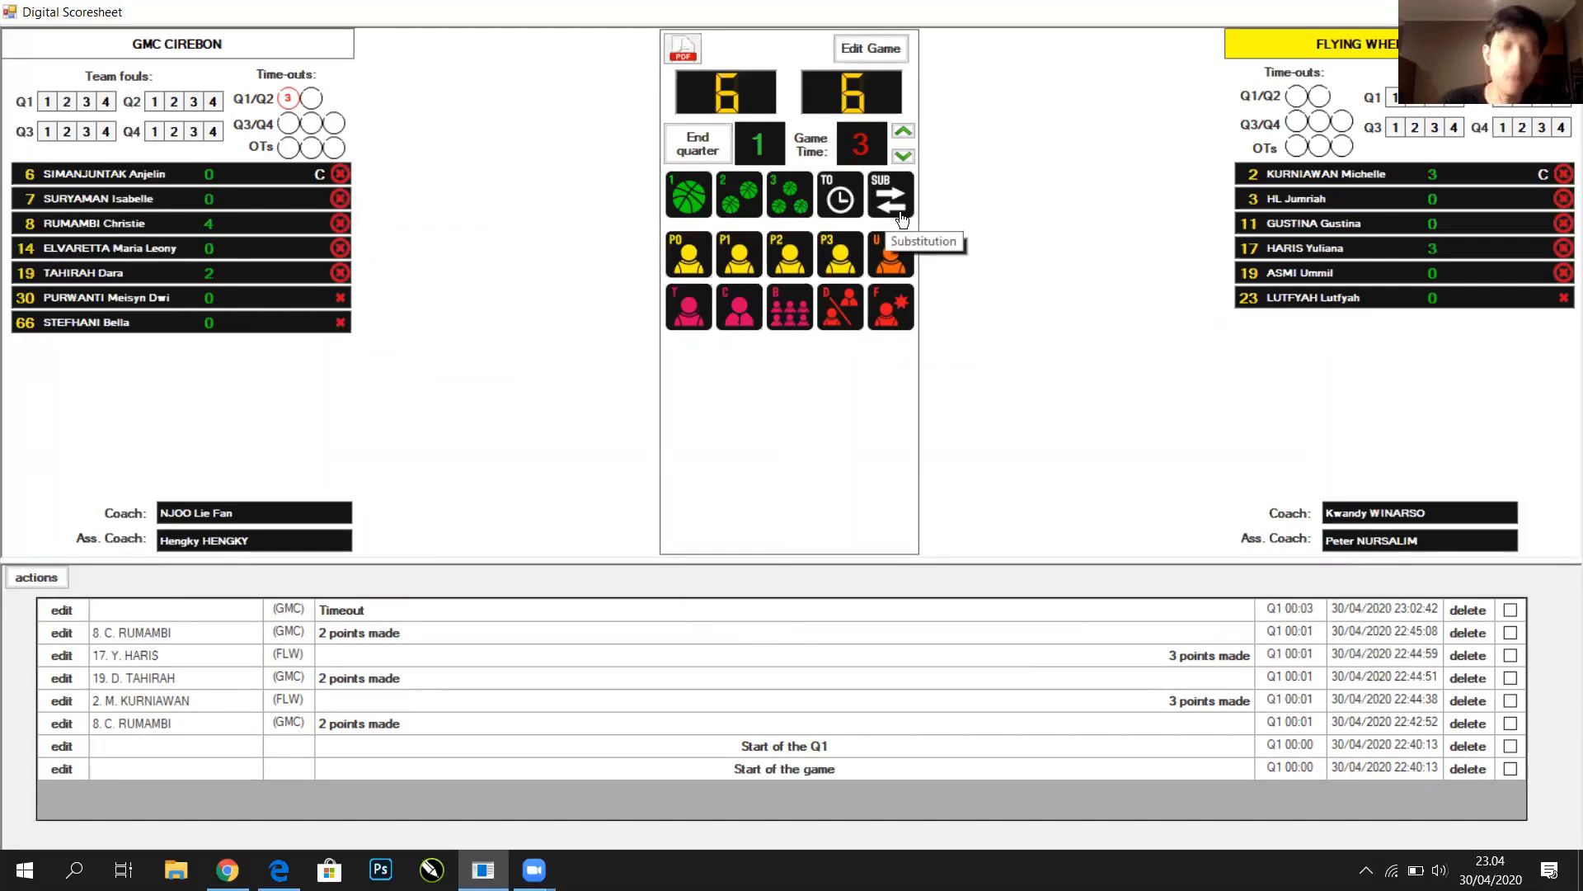
Advance the clock to minute 4 and log a P0 foul on Flying Wheel's 23
click(903, 130)
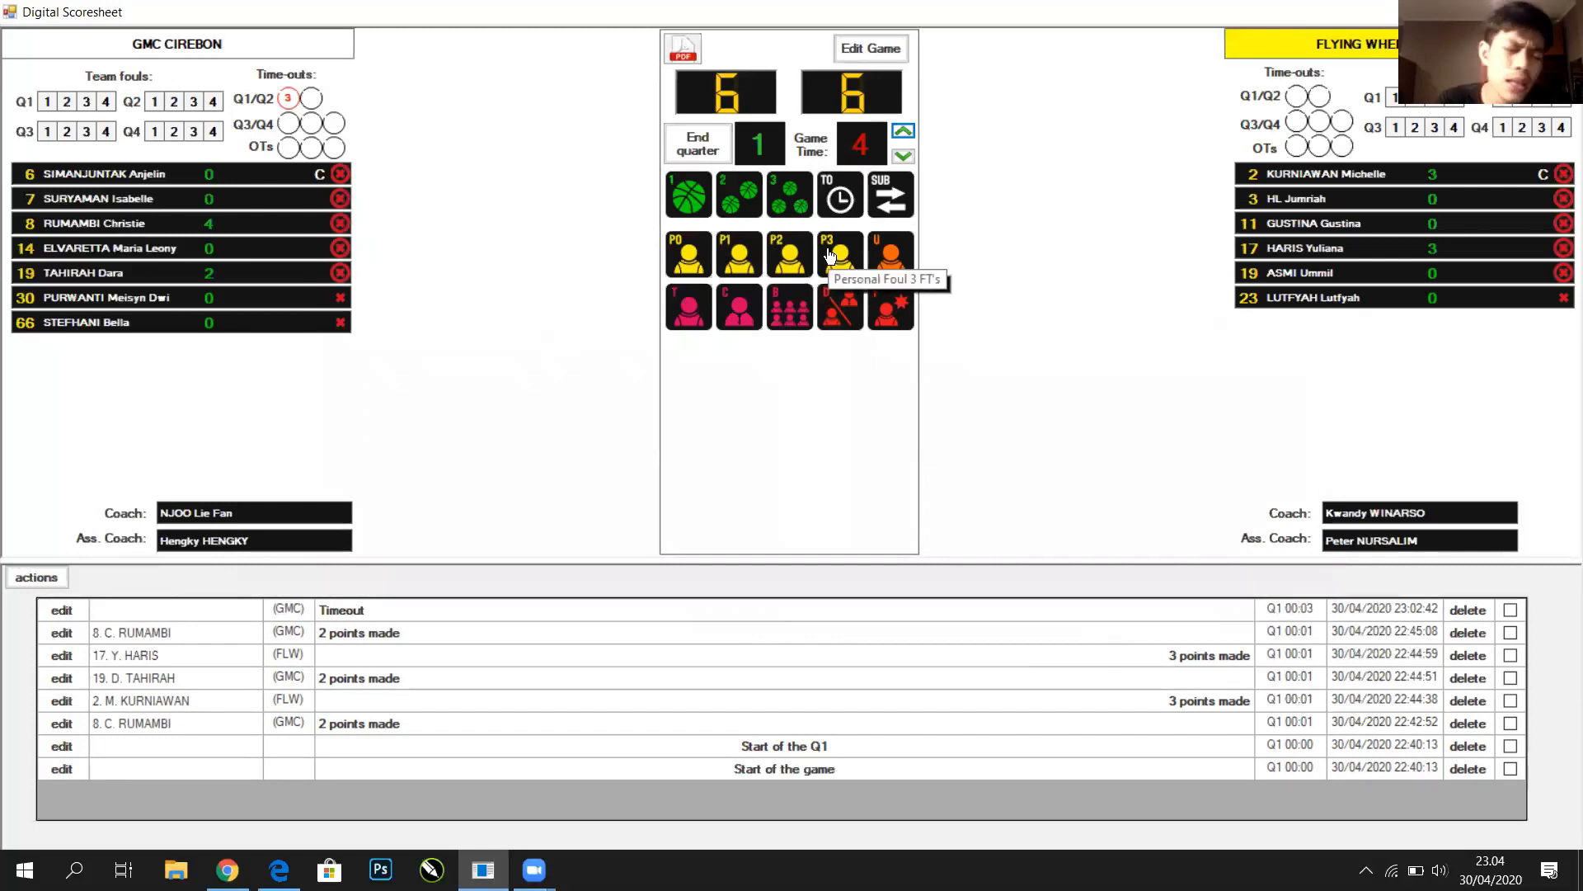
click(704, 261)
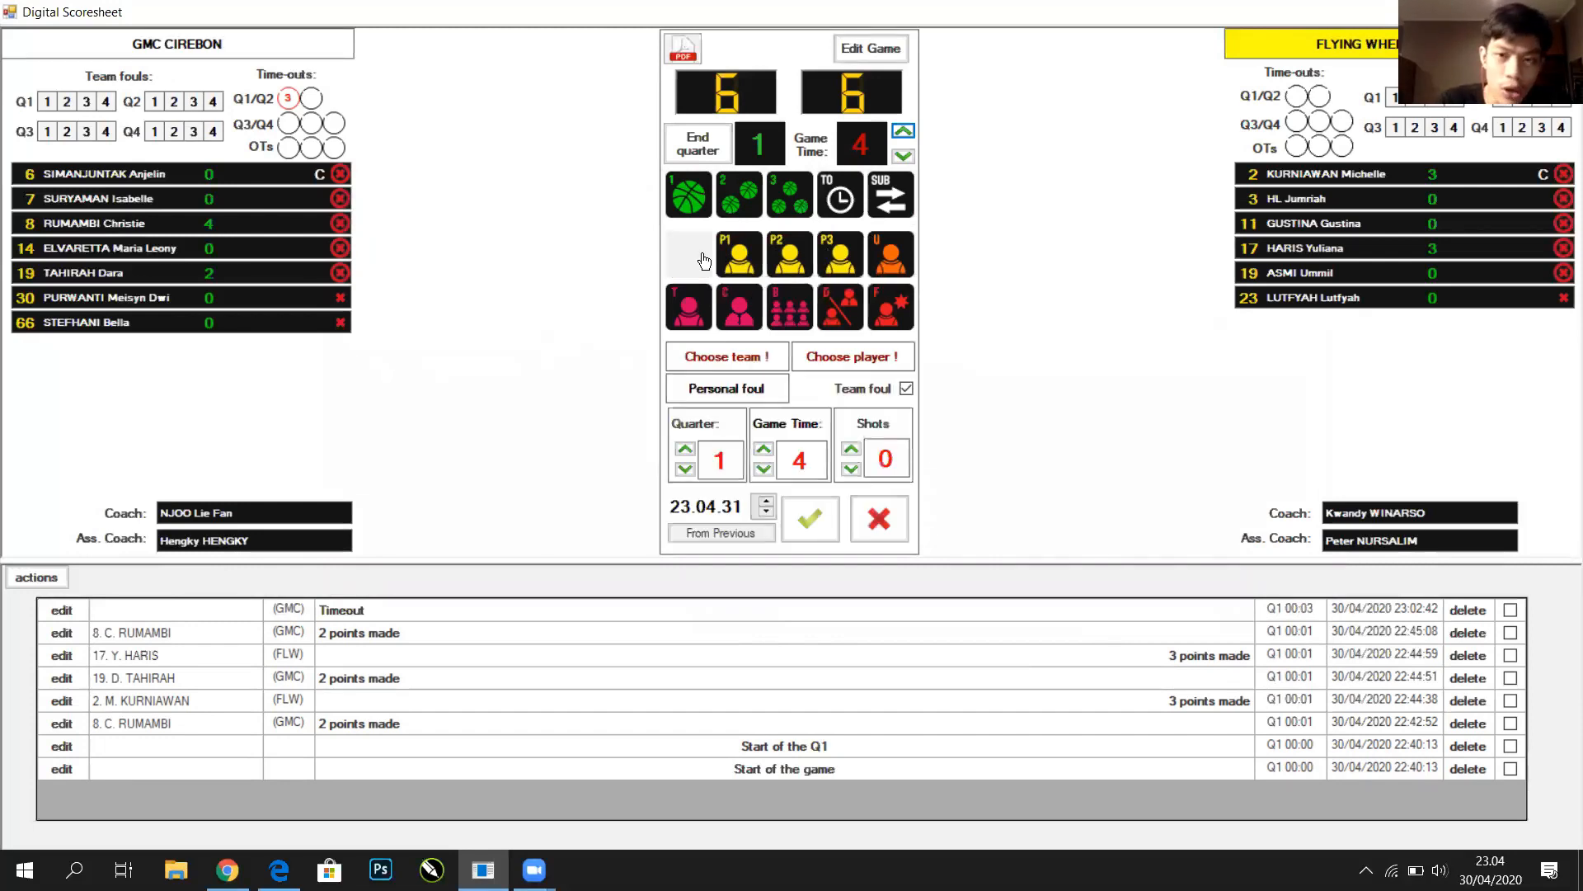
click(1426, 299)
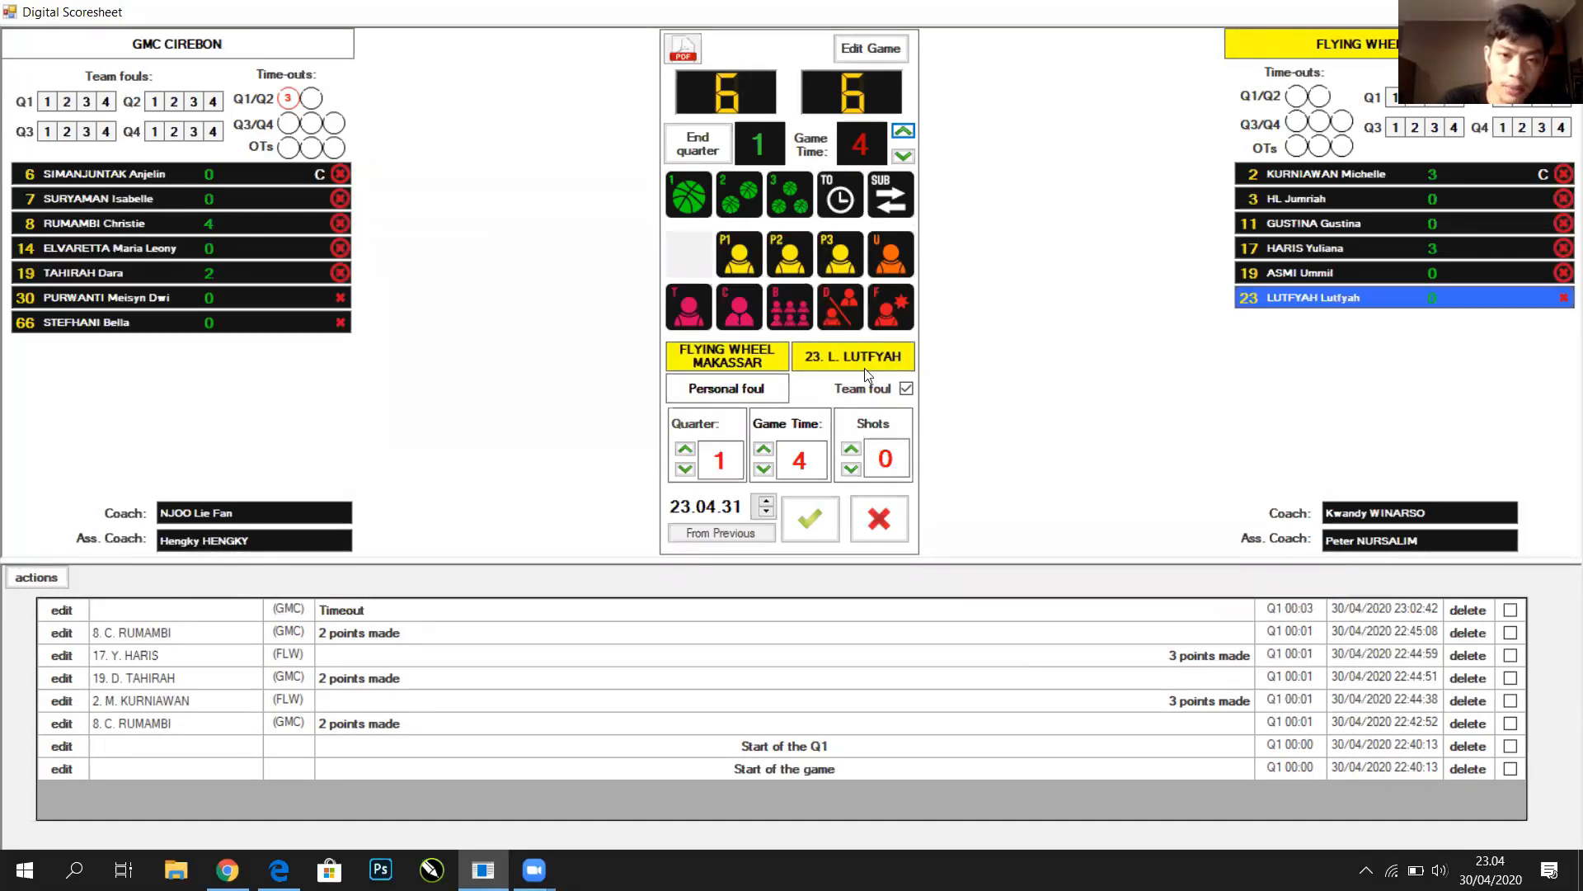
click(811, 520)
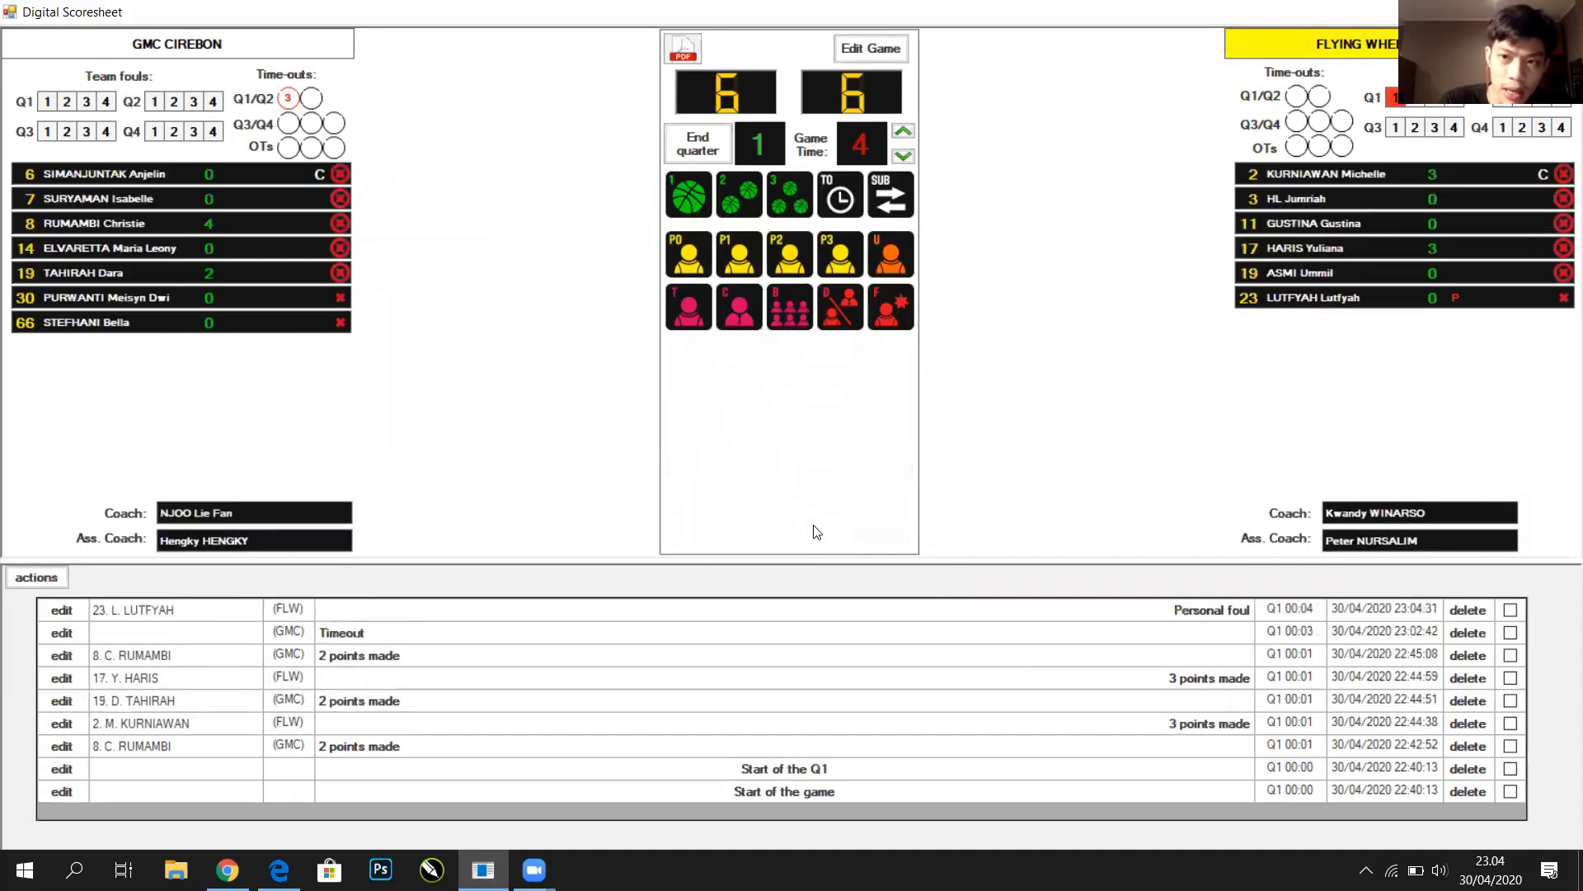
Log a two-shot (P2) personal foul against GMC's number 66
click(753, 260)
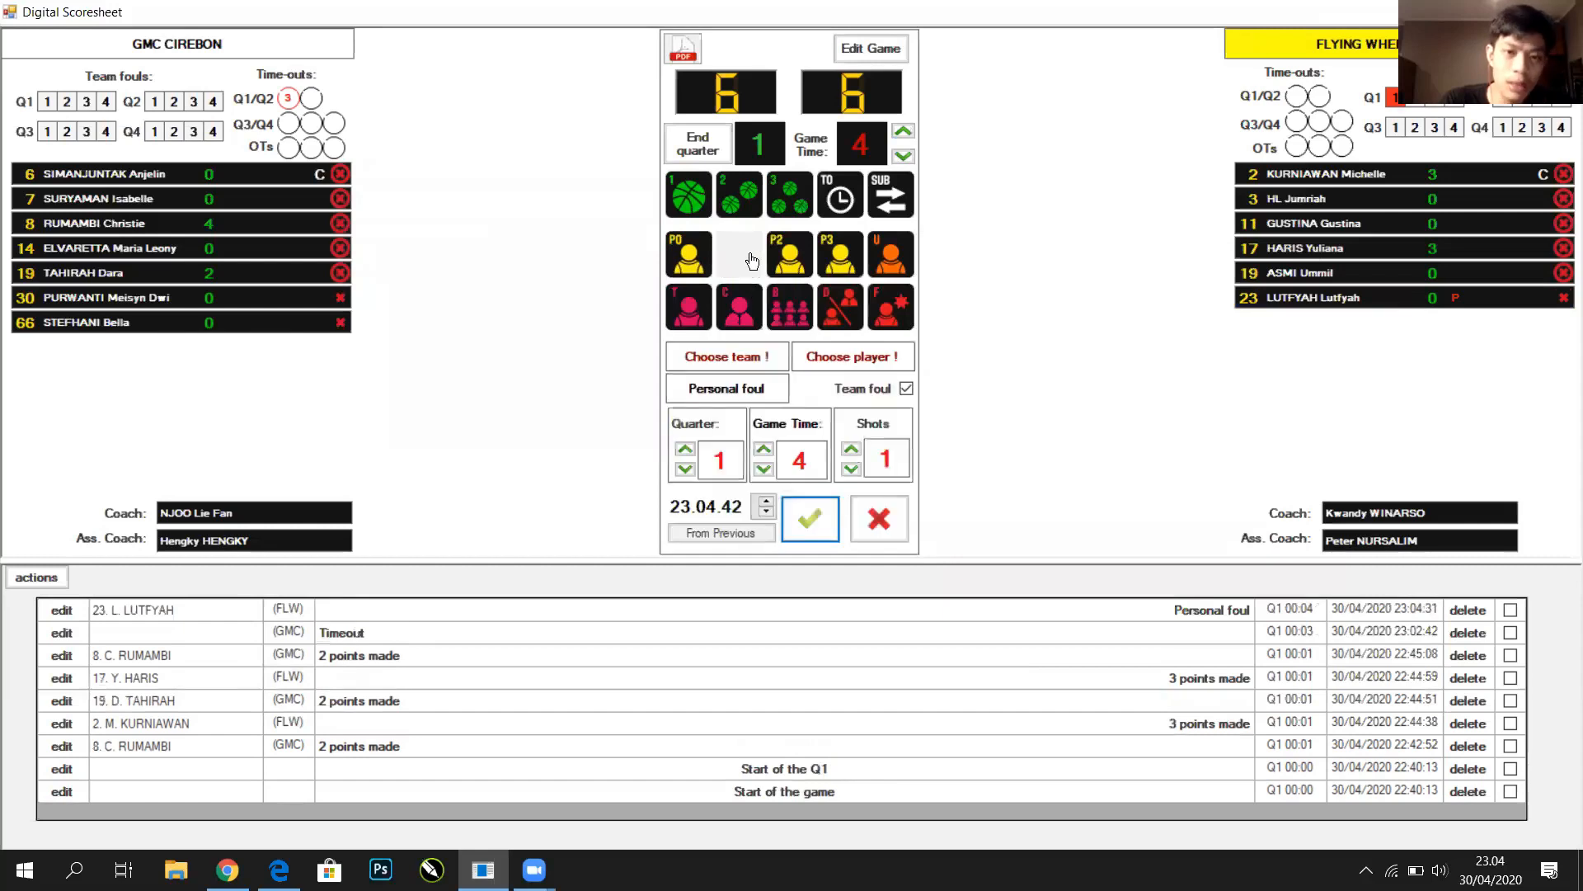
click(786, 254)
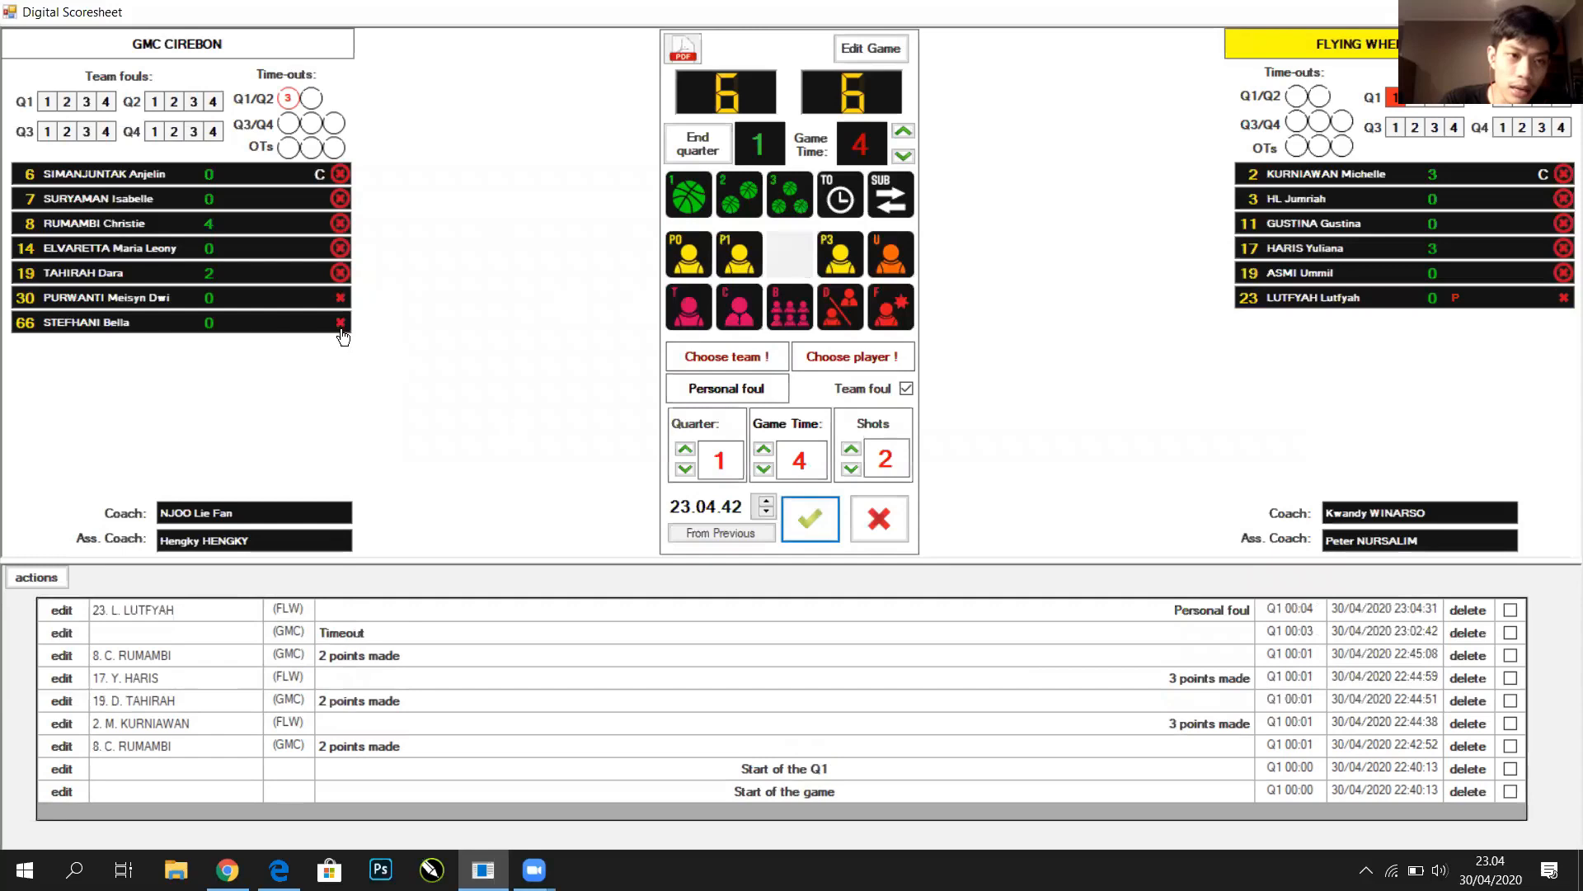
click(297, 320)
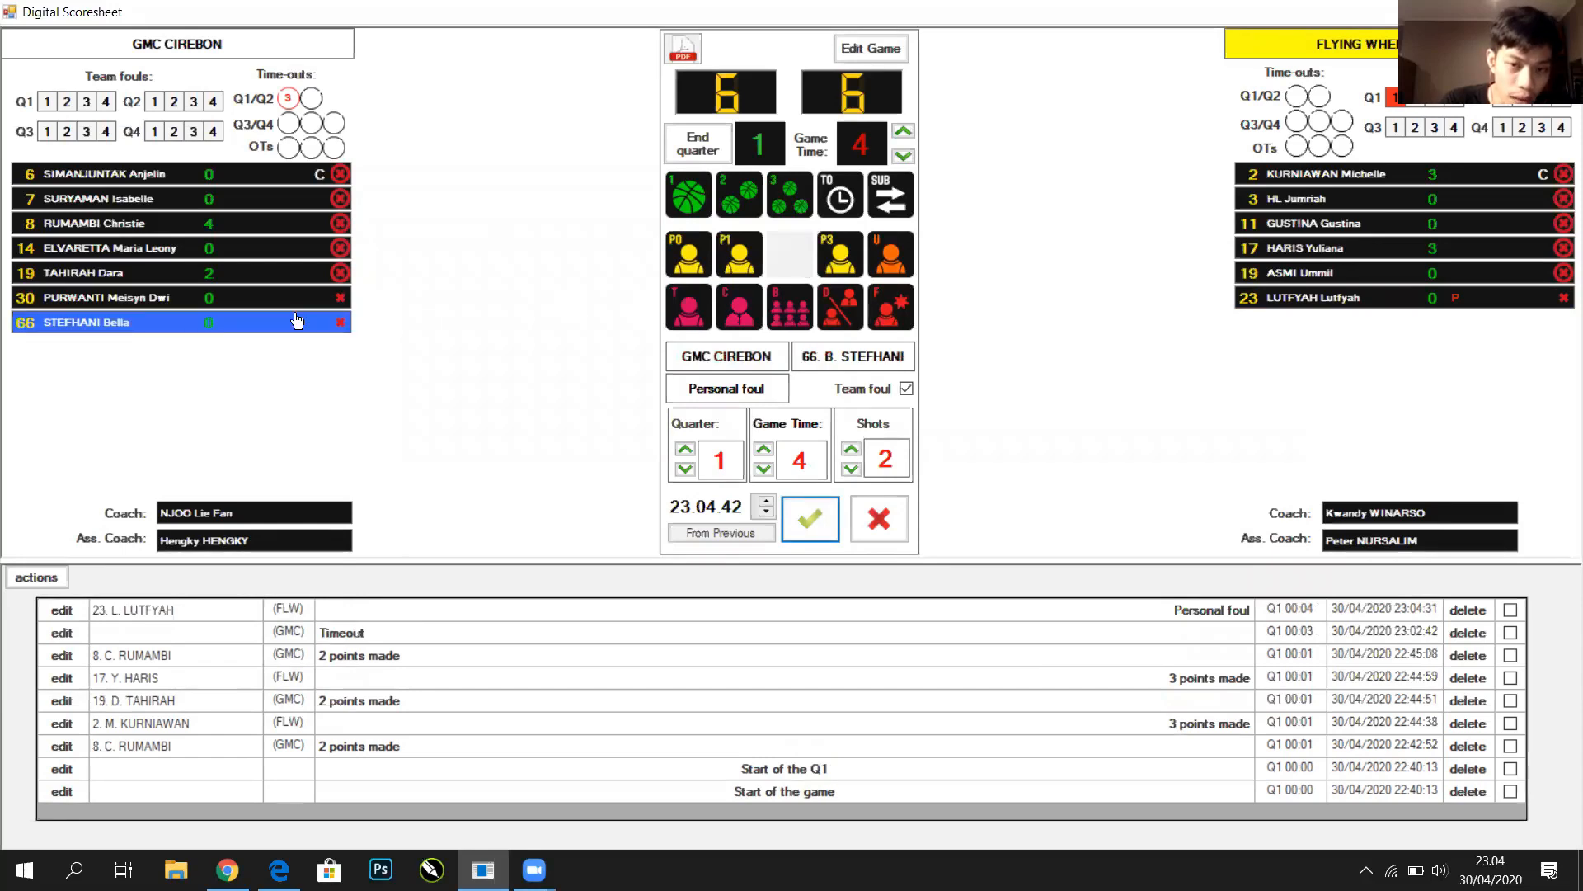
click(811, 518)
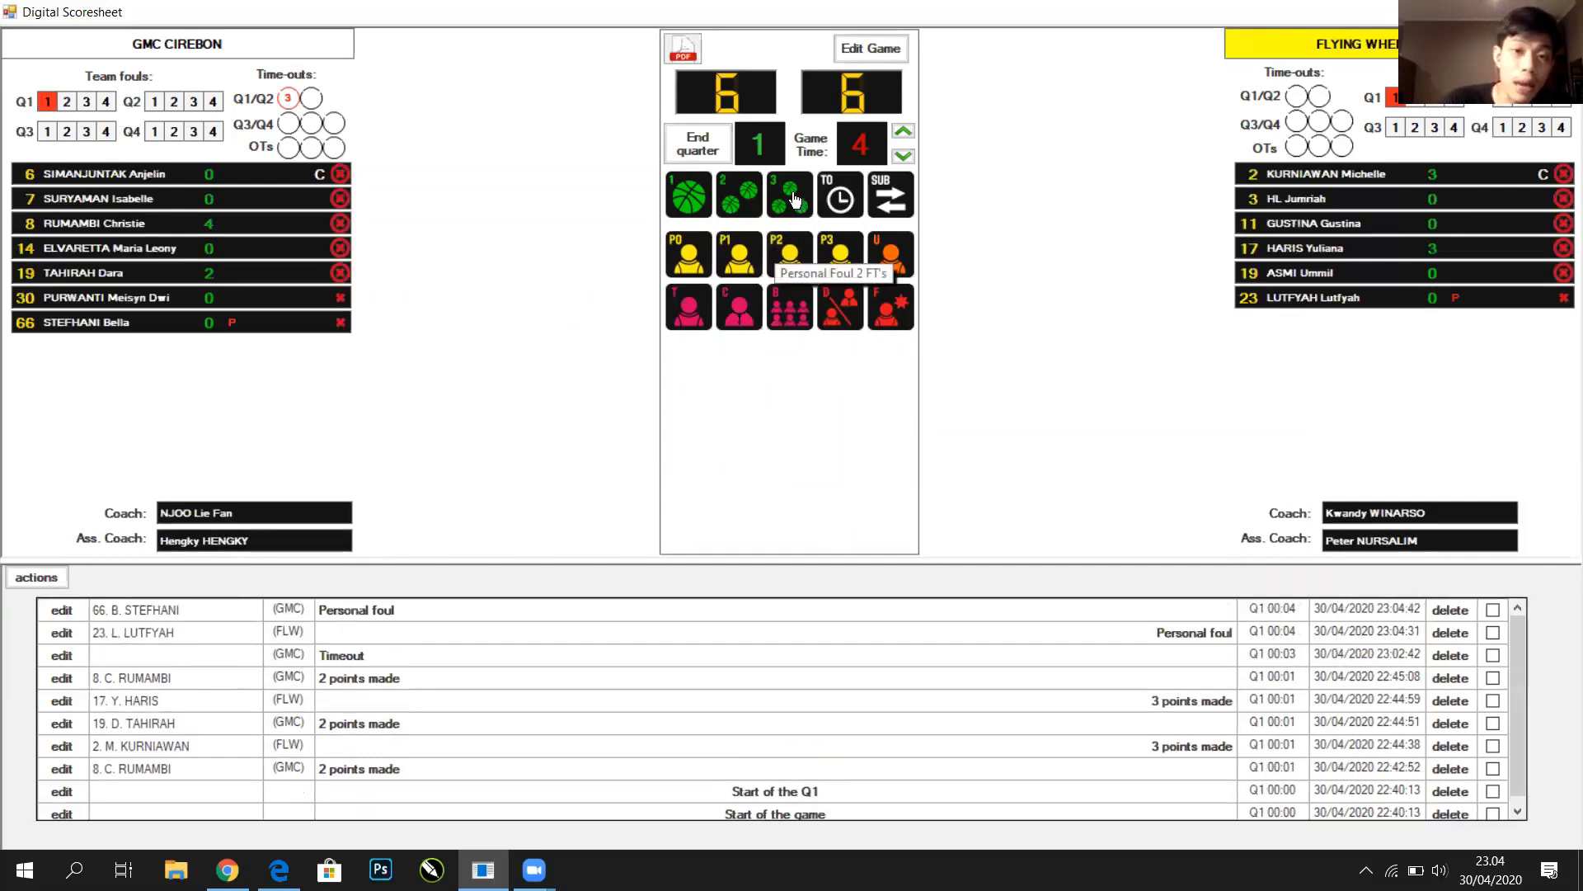
click(671, 201)
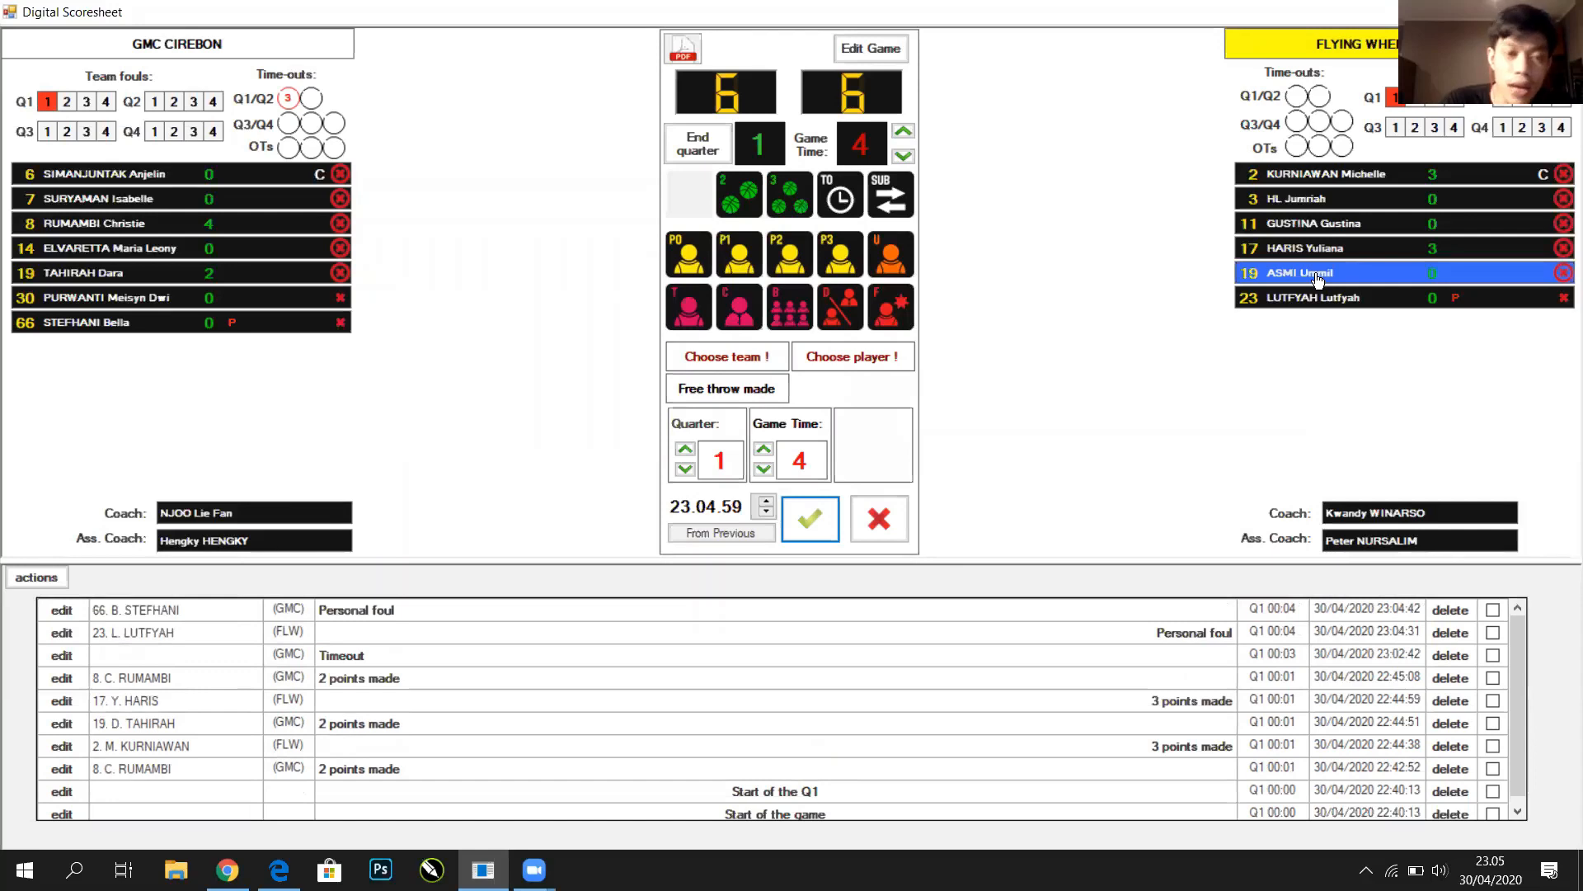
Credit Flying Wheel's 19 ASMI with a made free throw (6–7), then begin a foul on GMC's 66 STEFHANI
click(1276, 279)
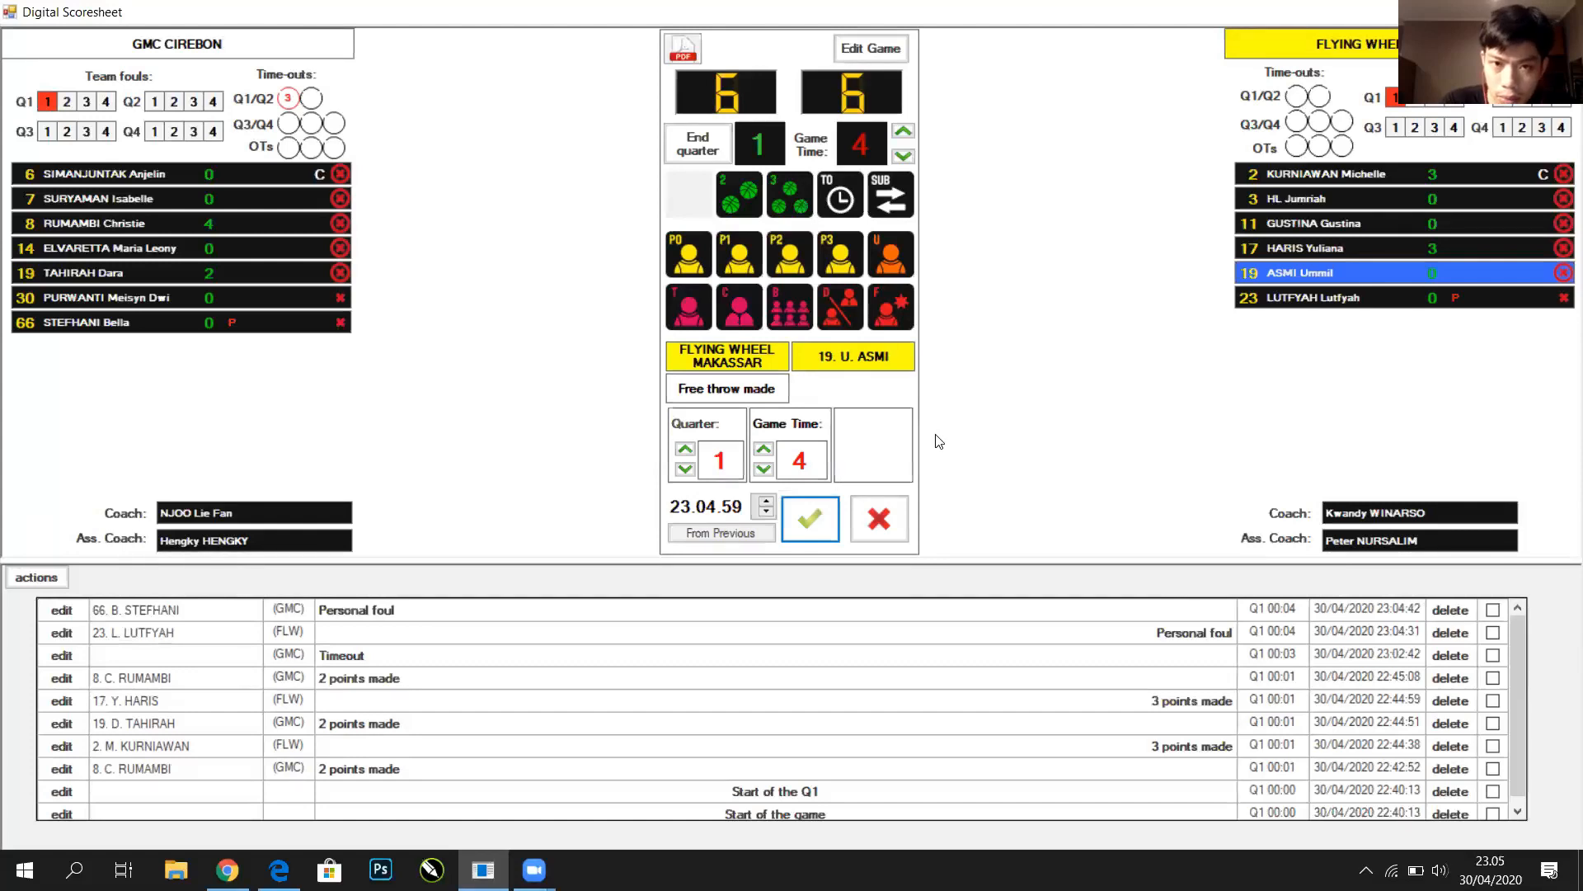
click(808, 520)
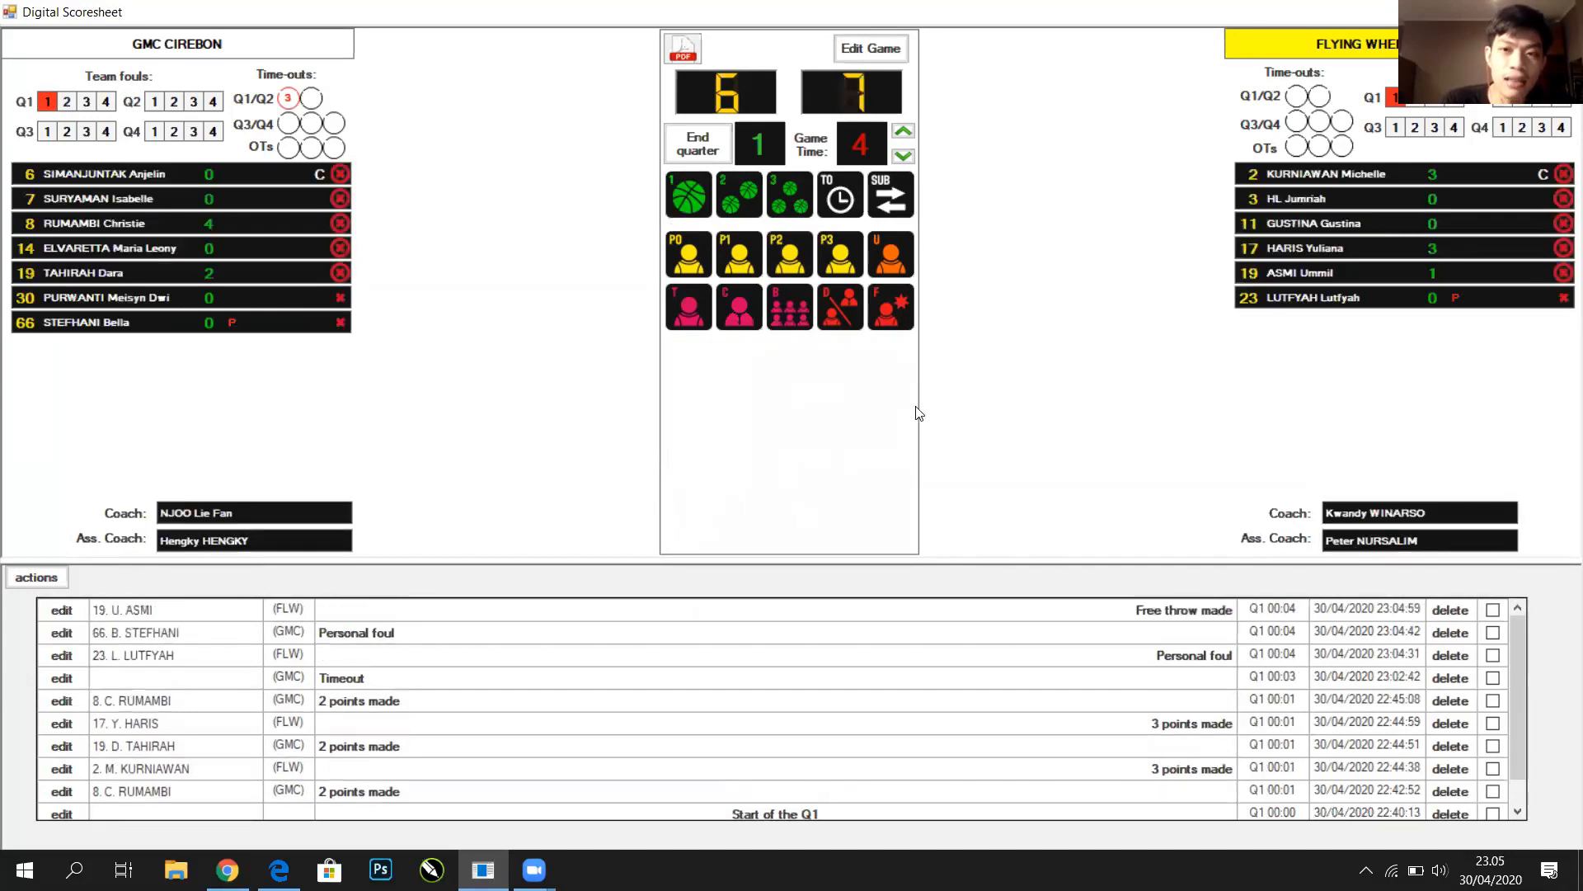
click(1286, 272)
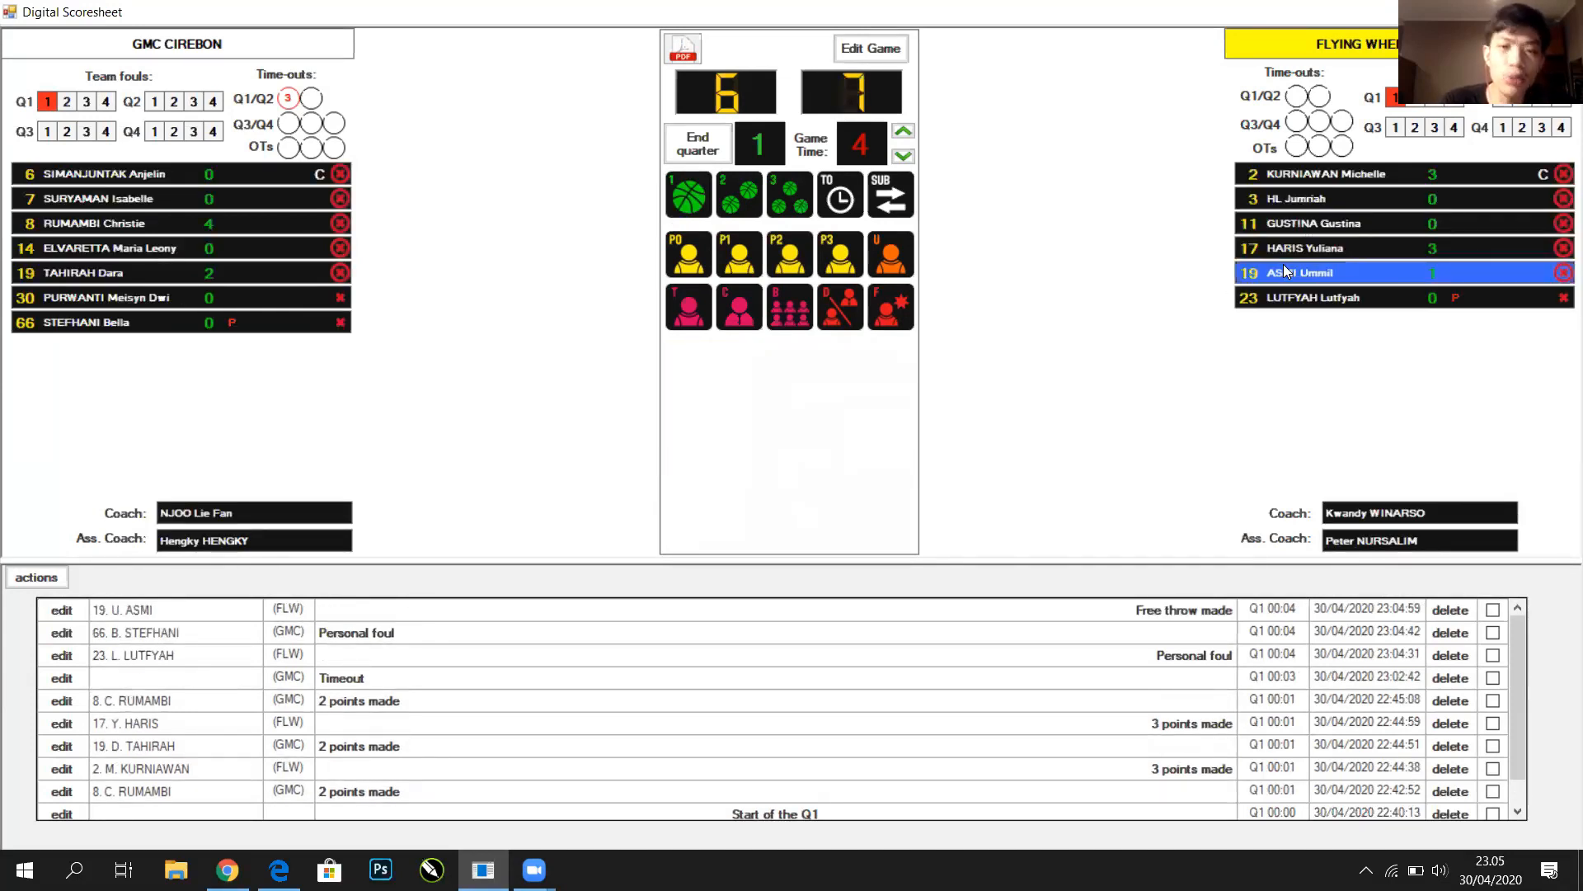
click(1412, 250)
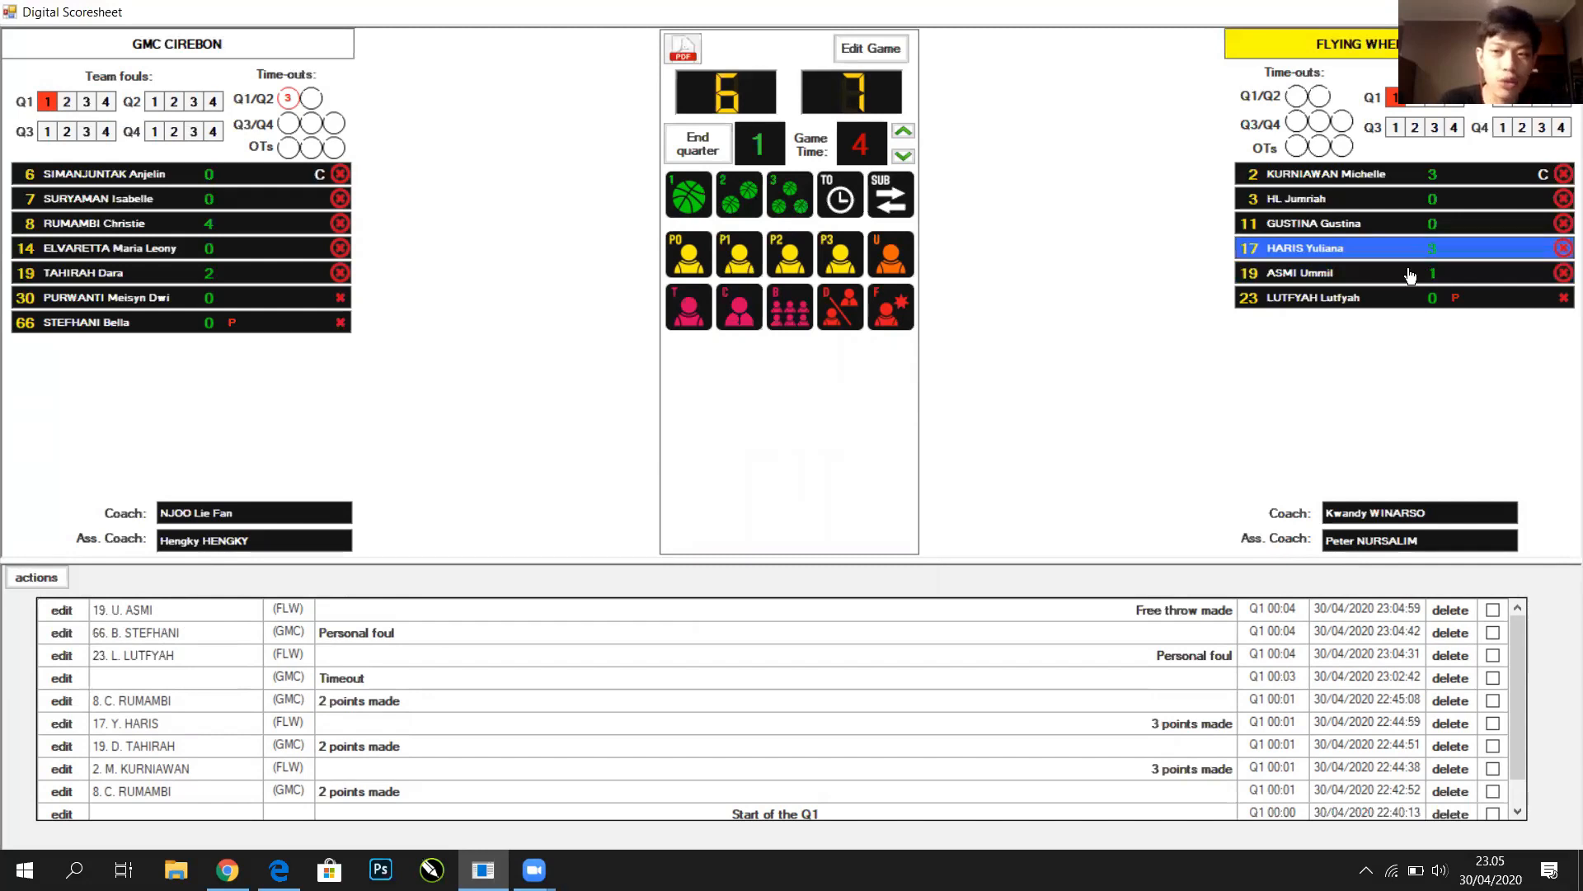
click(1410, 275)
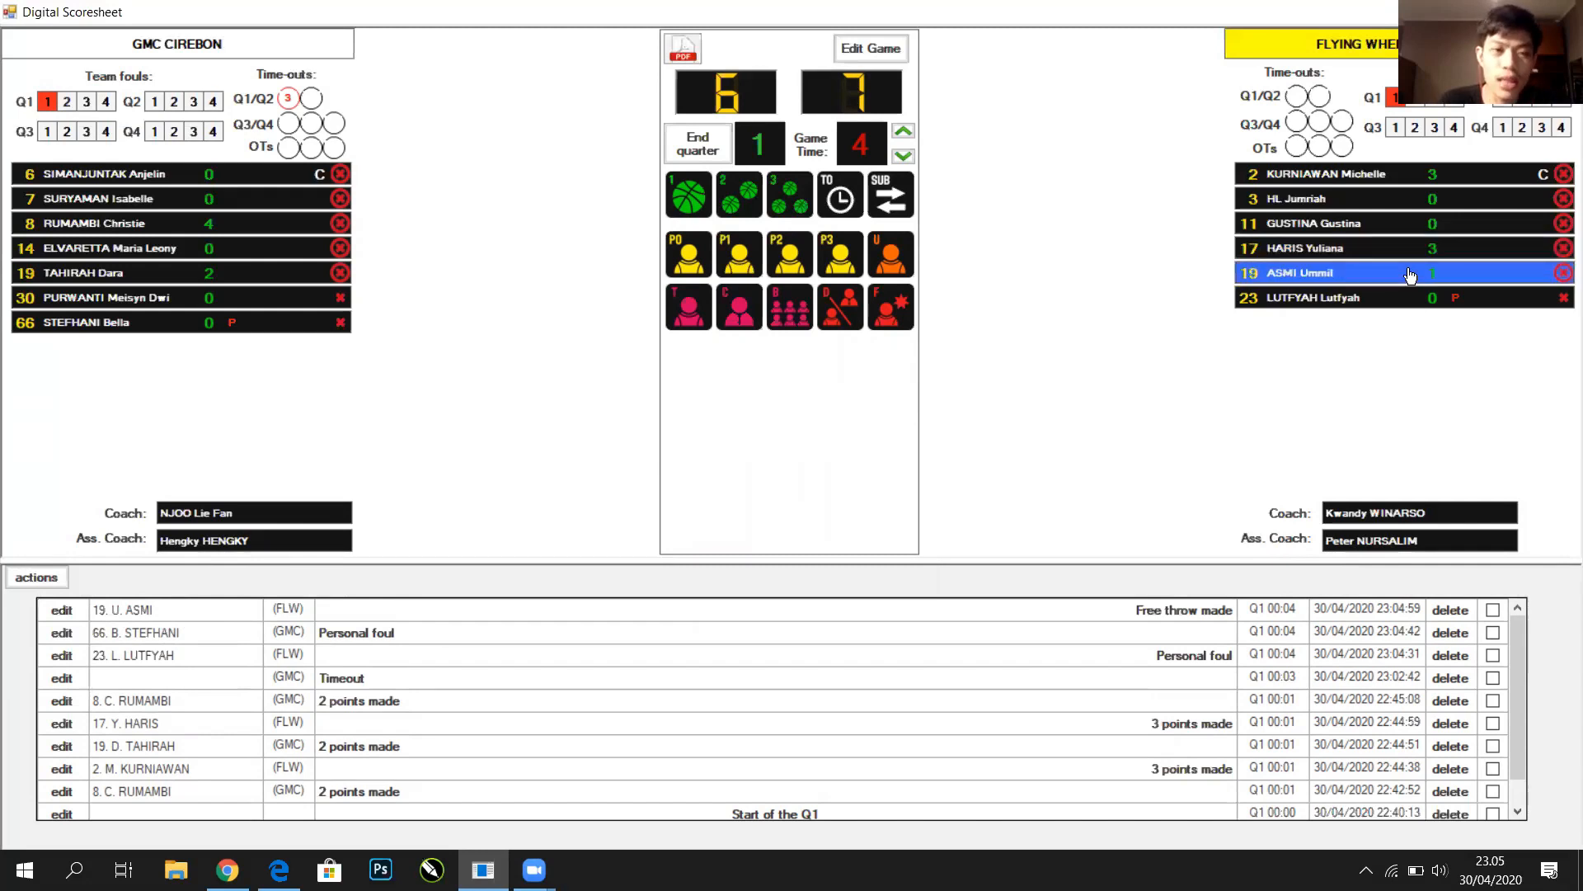
click(871, 248)
click(299, 323)
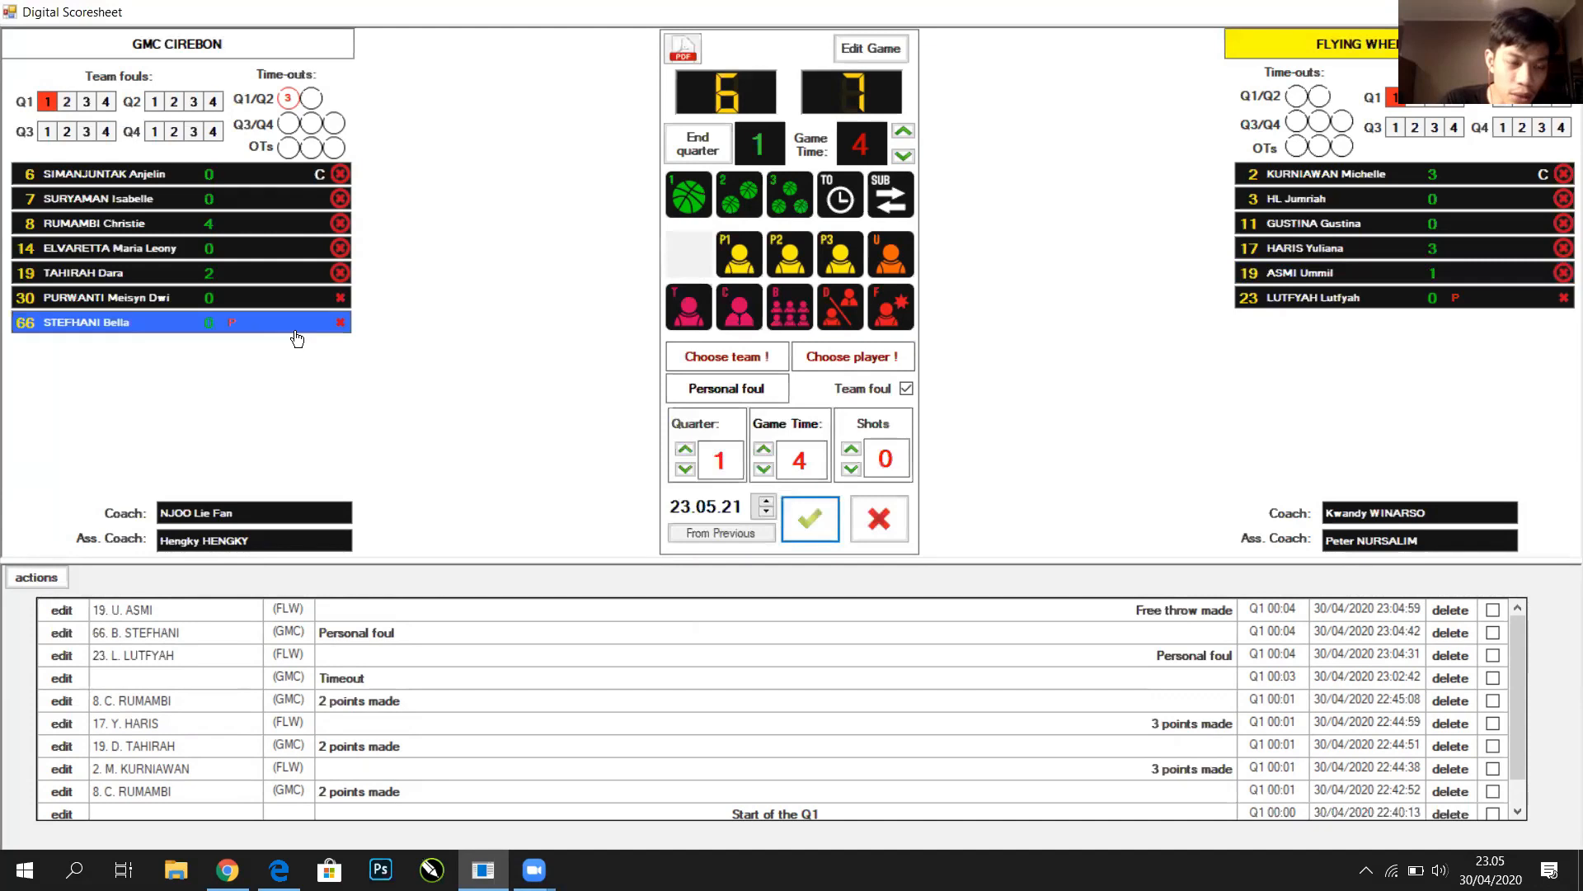
Confirm STEFHANI's foul and log a P0 personal foul for 30 PURWANTI
click(820, 525)
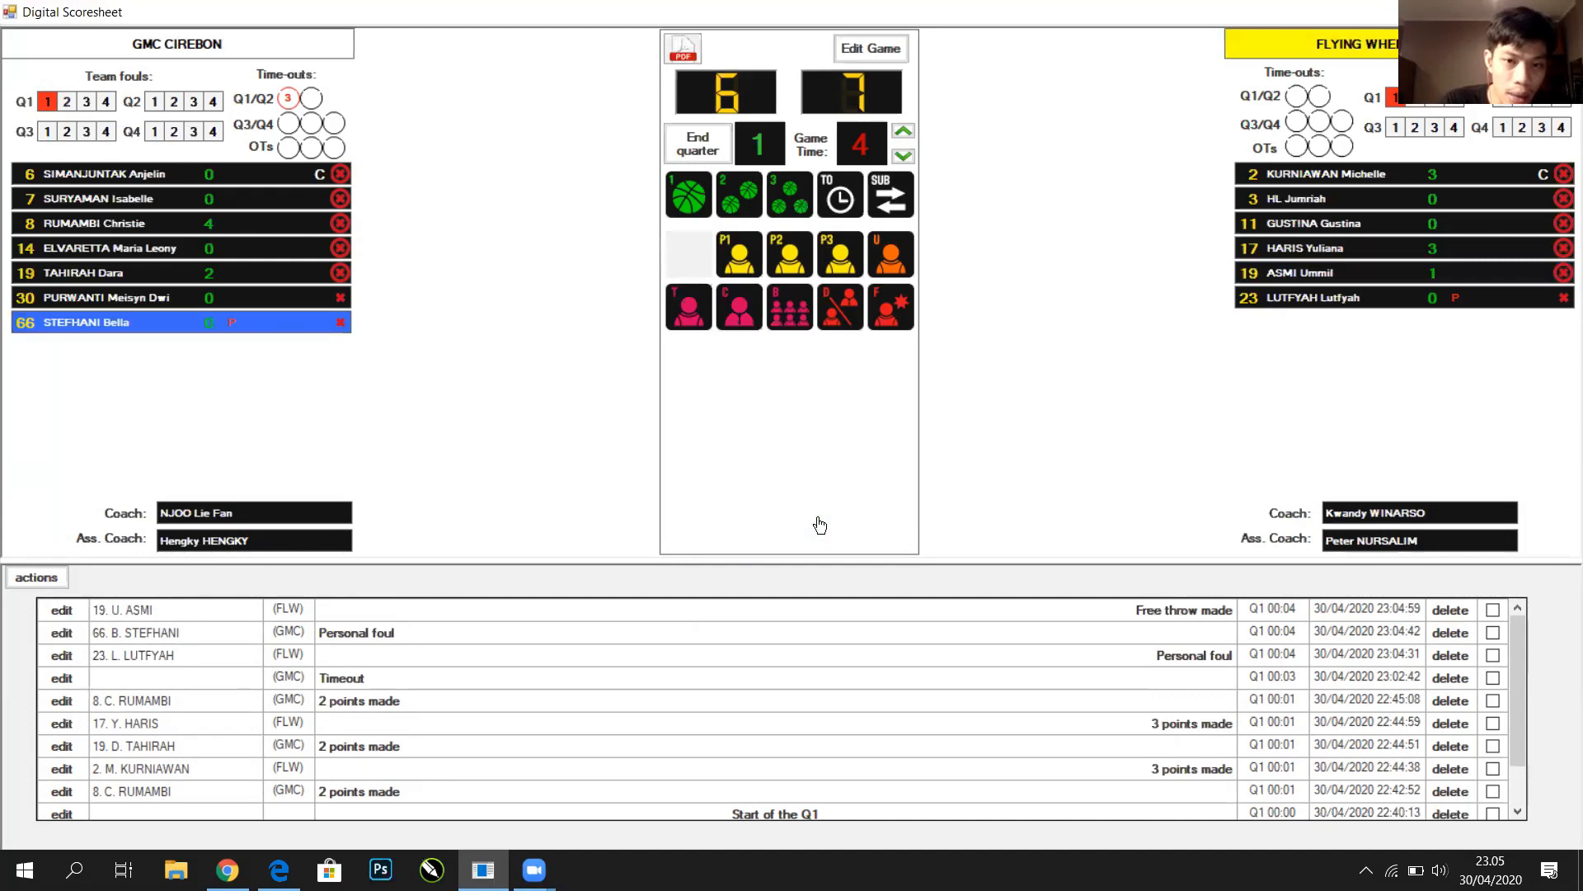
click(251, 322)
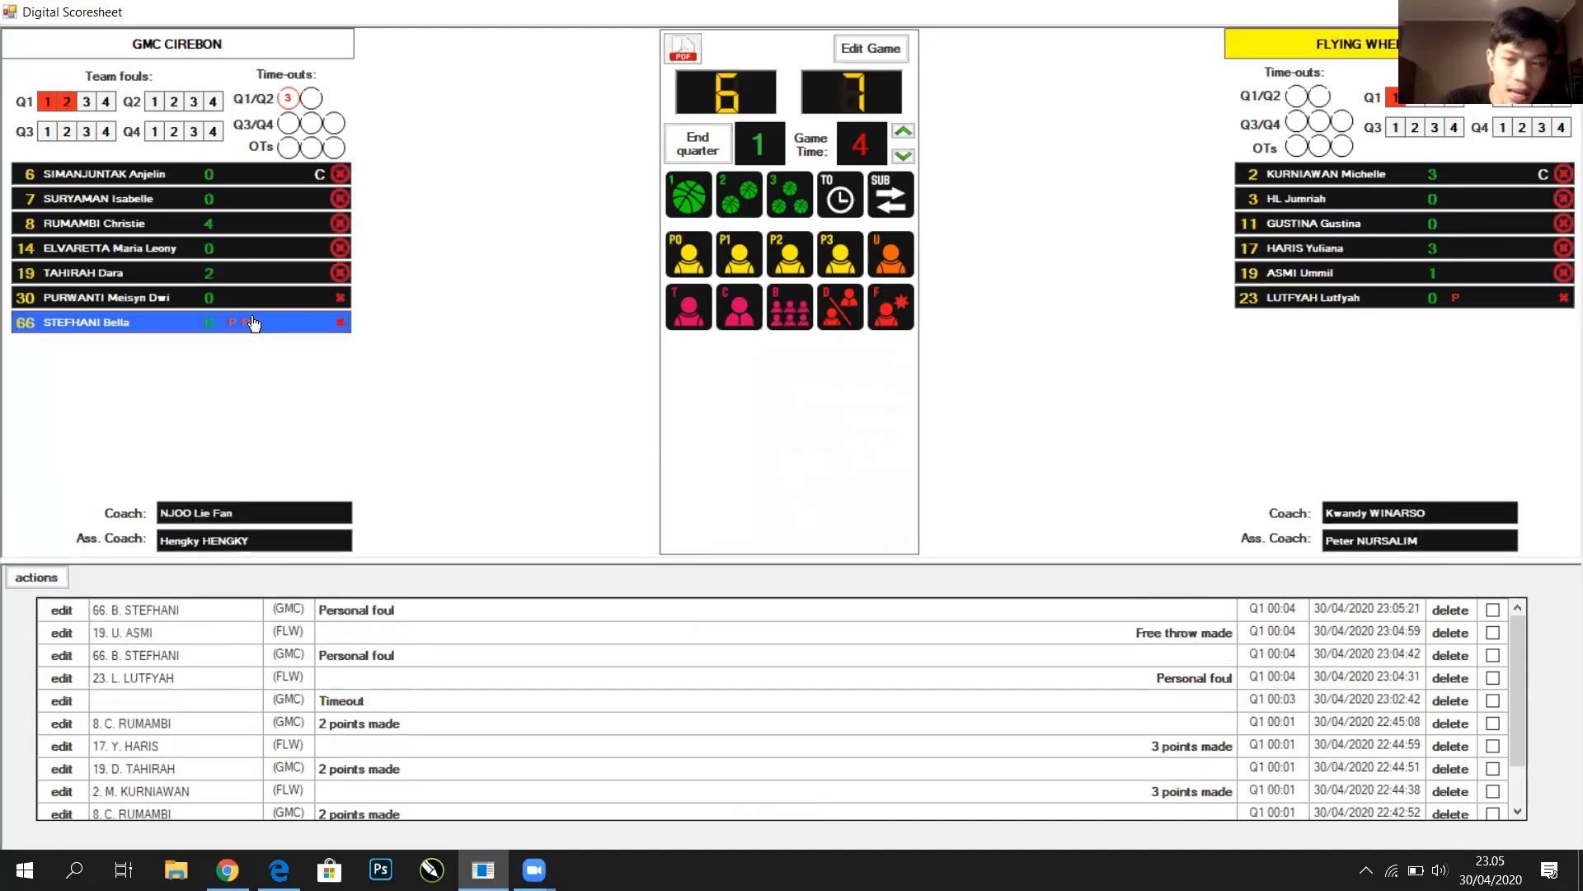
click(251, 298)
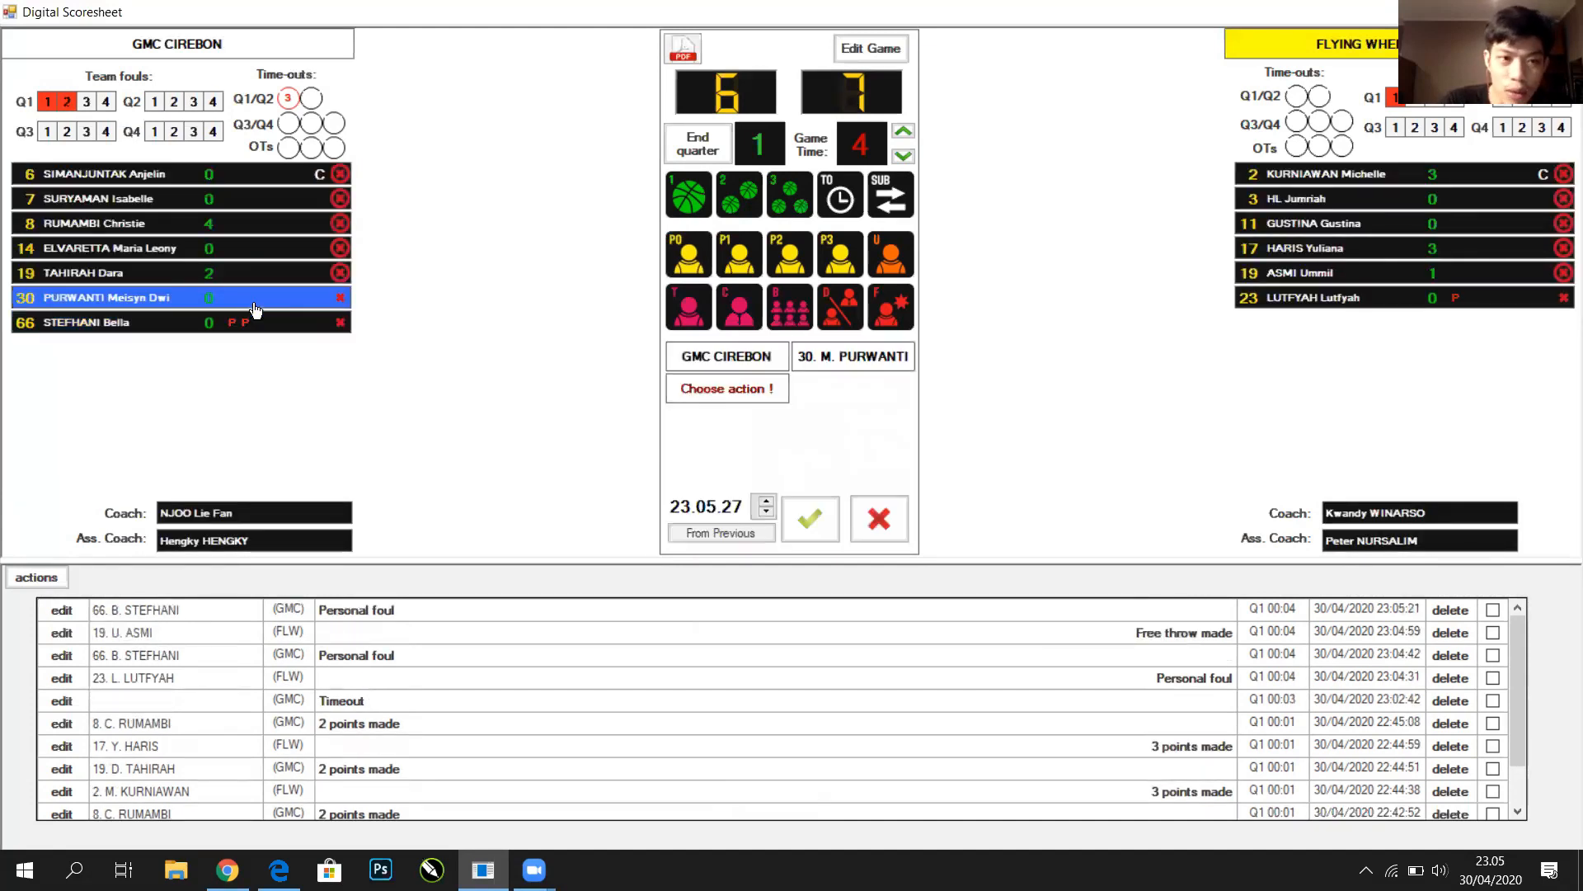
click(700, 254)
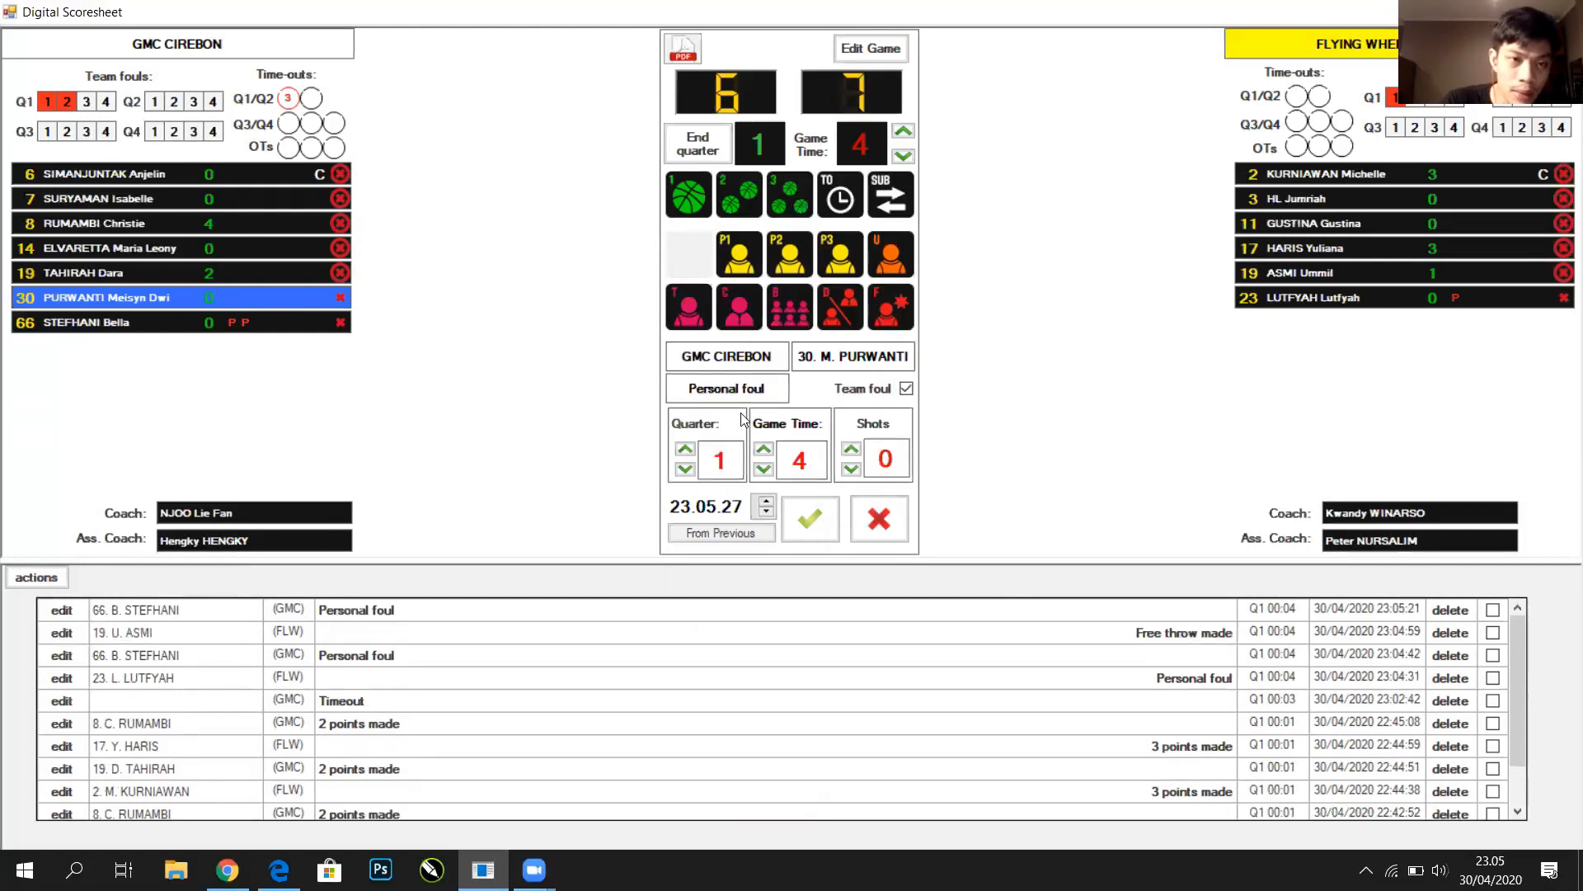
click(811, 528)
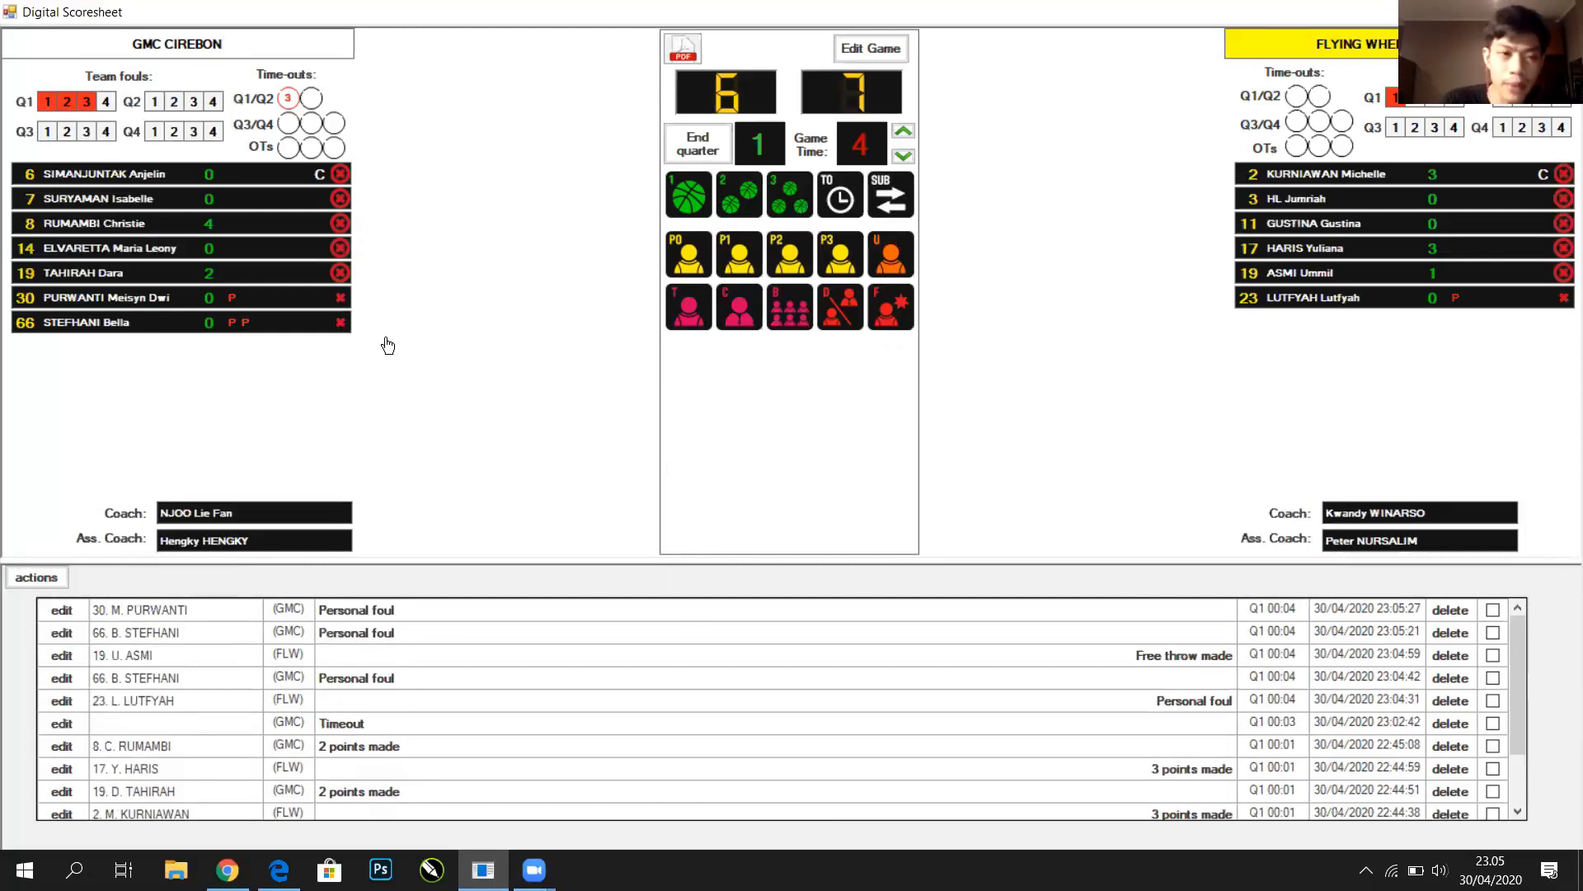
Log STEFHANI's third personal foul and acknowledge the team foul limit warning
click(253, 320)
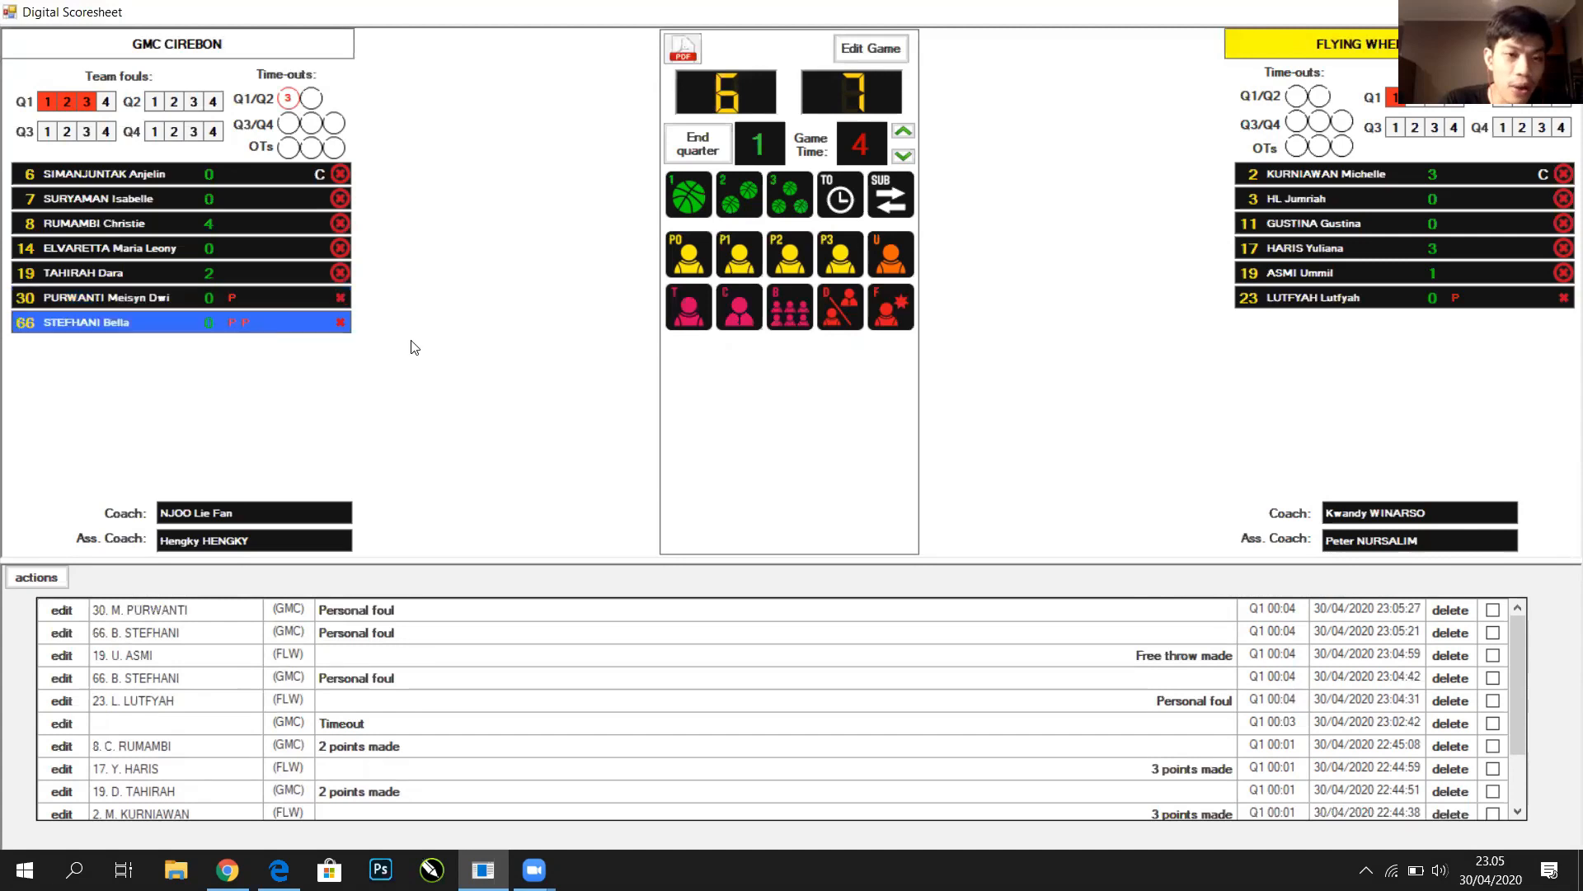
click(696, 266)
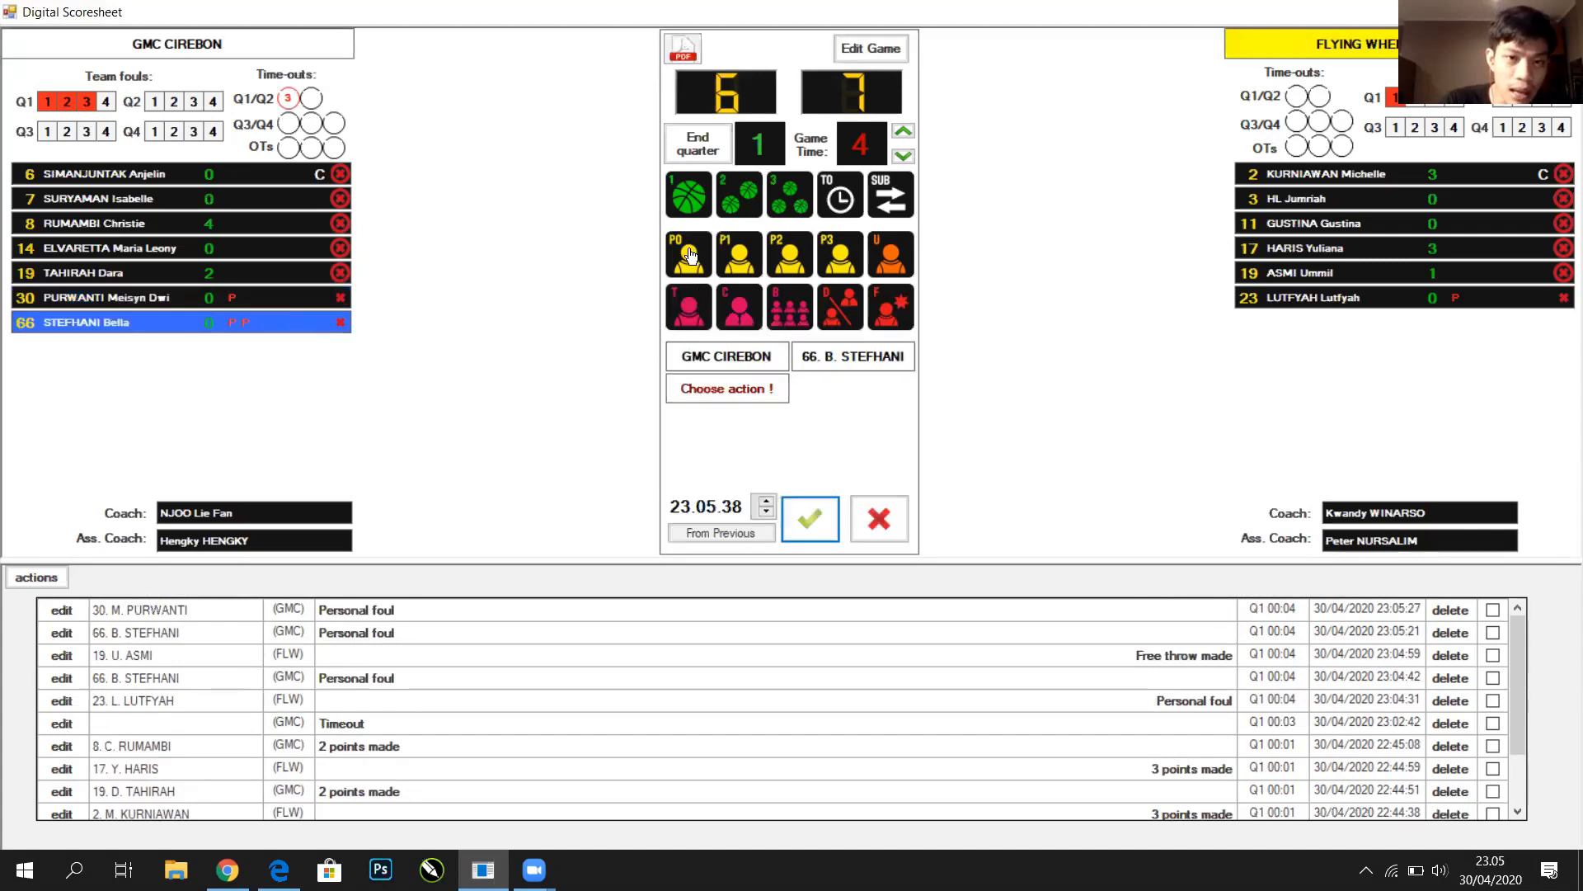
click(823, 531)
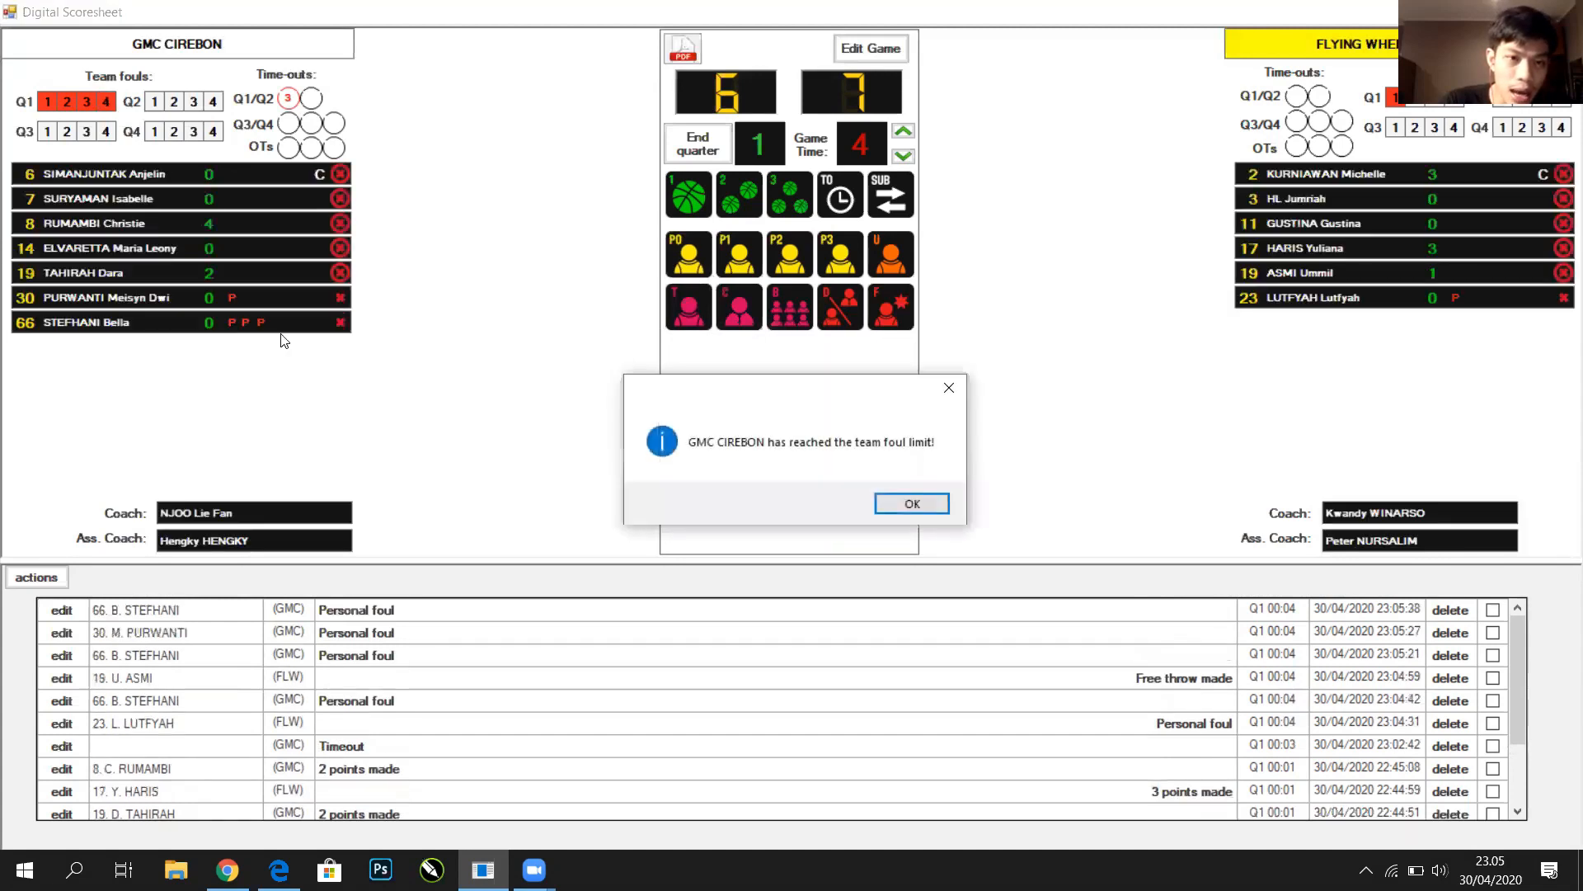
click(922, 504)
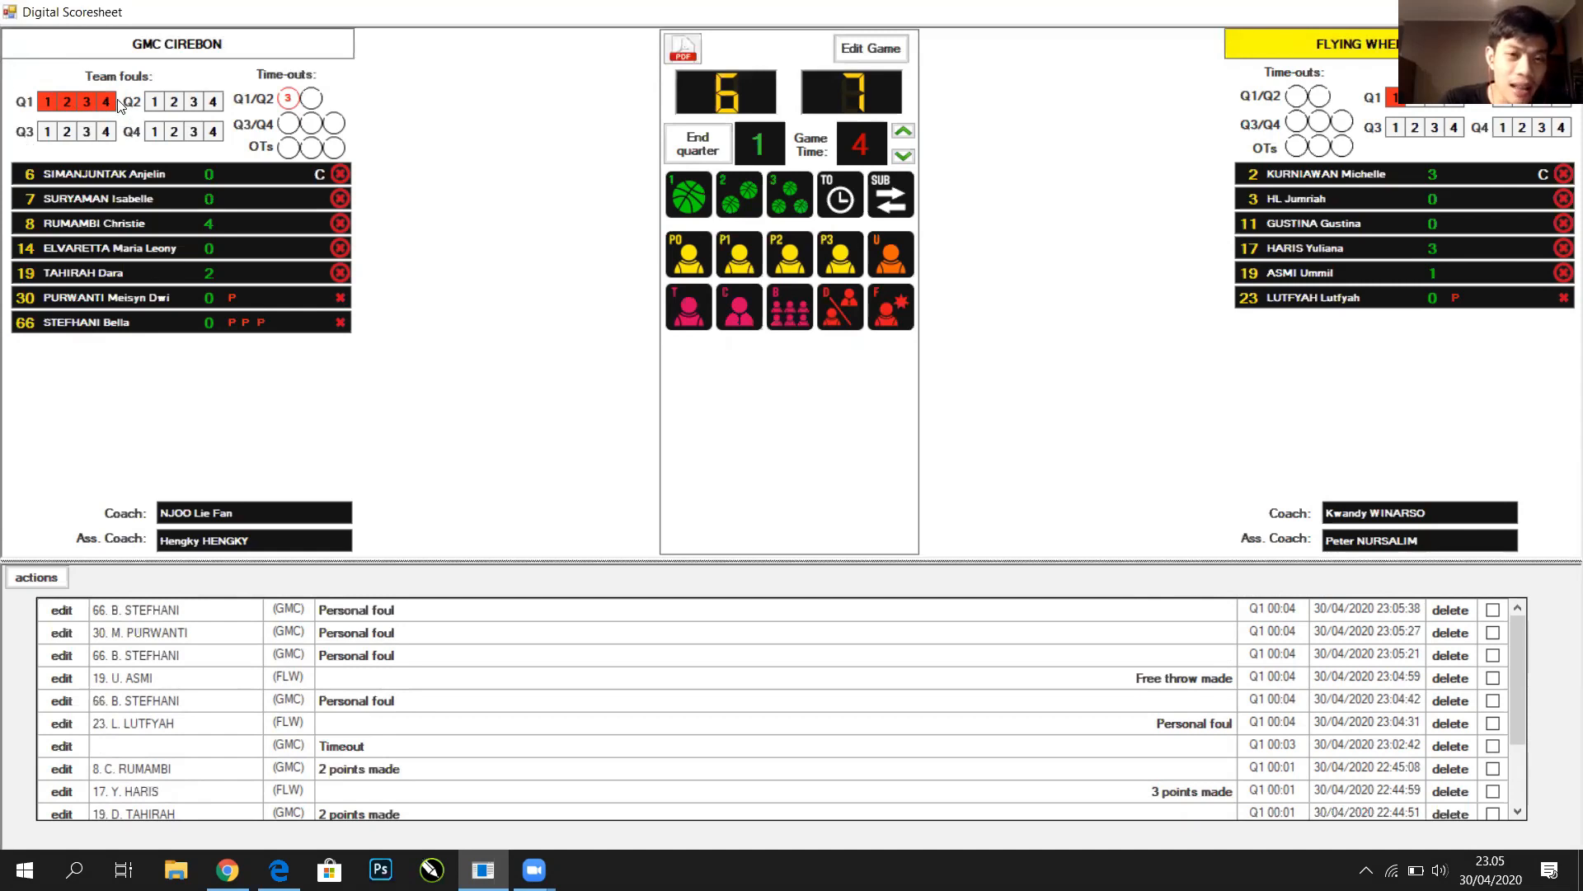
Log a P0 foul on GMC's 14 ELVARETTA, then start an unsportsmanlike foul entry
click(689, 255)
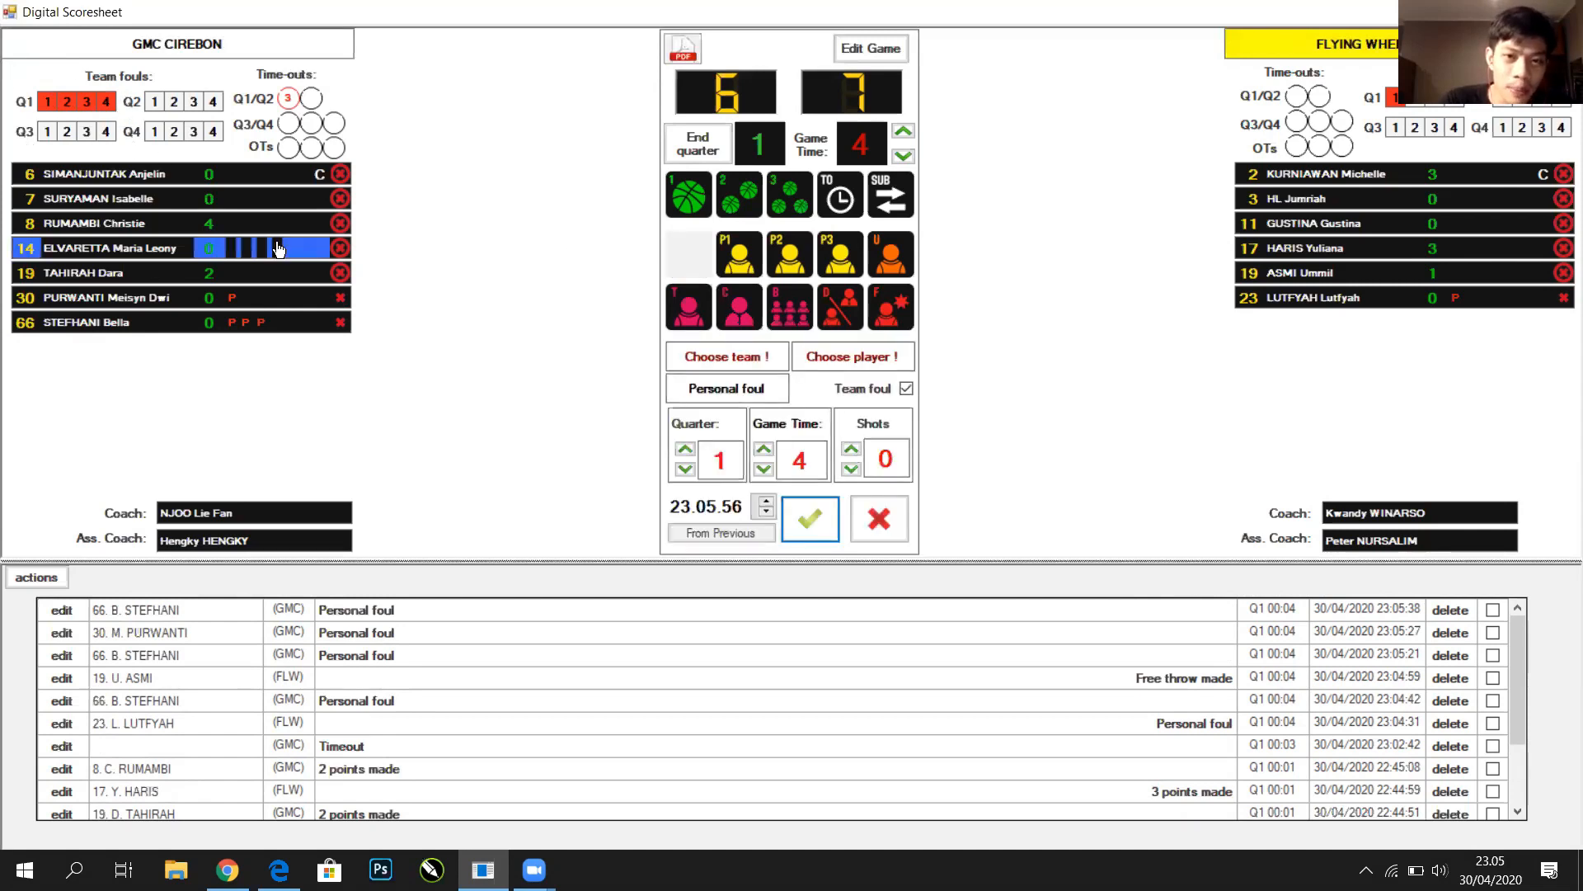
click(247, 249)
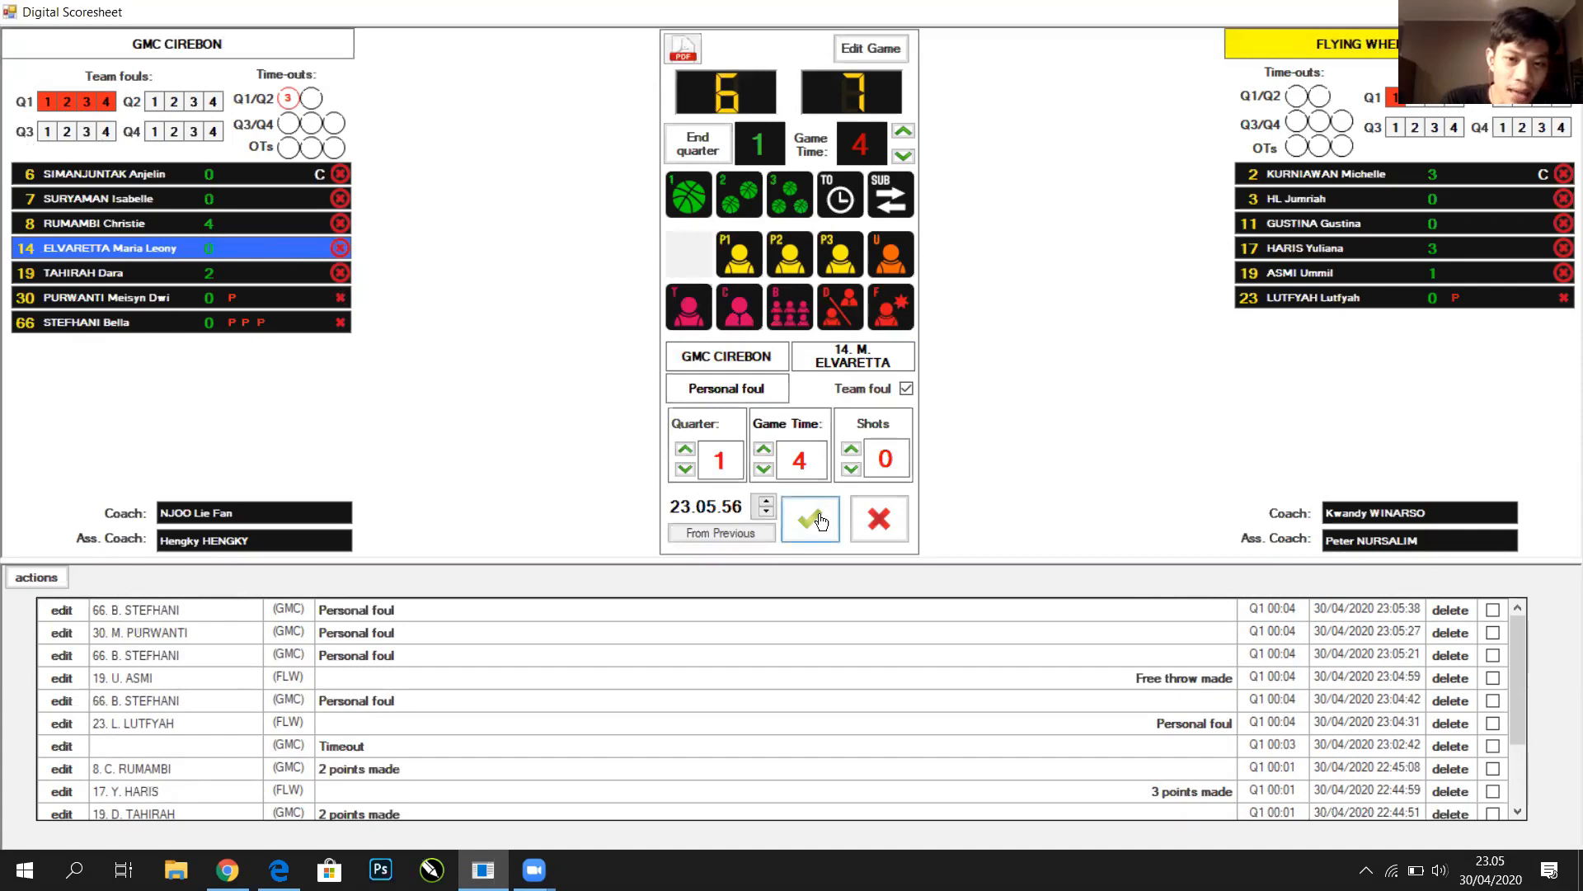
click(816, 518)
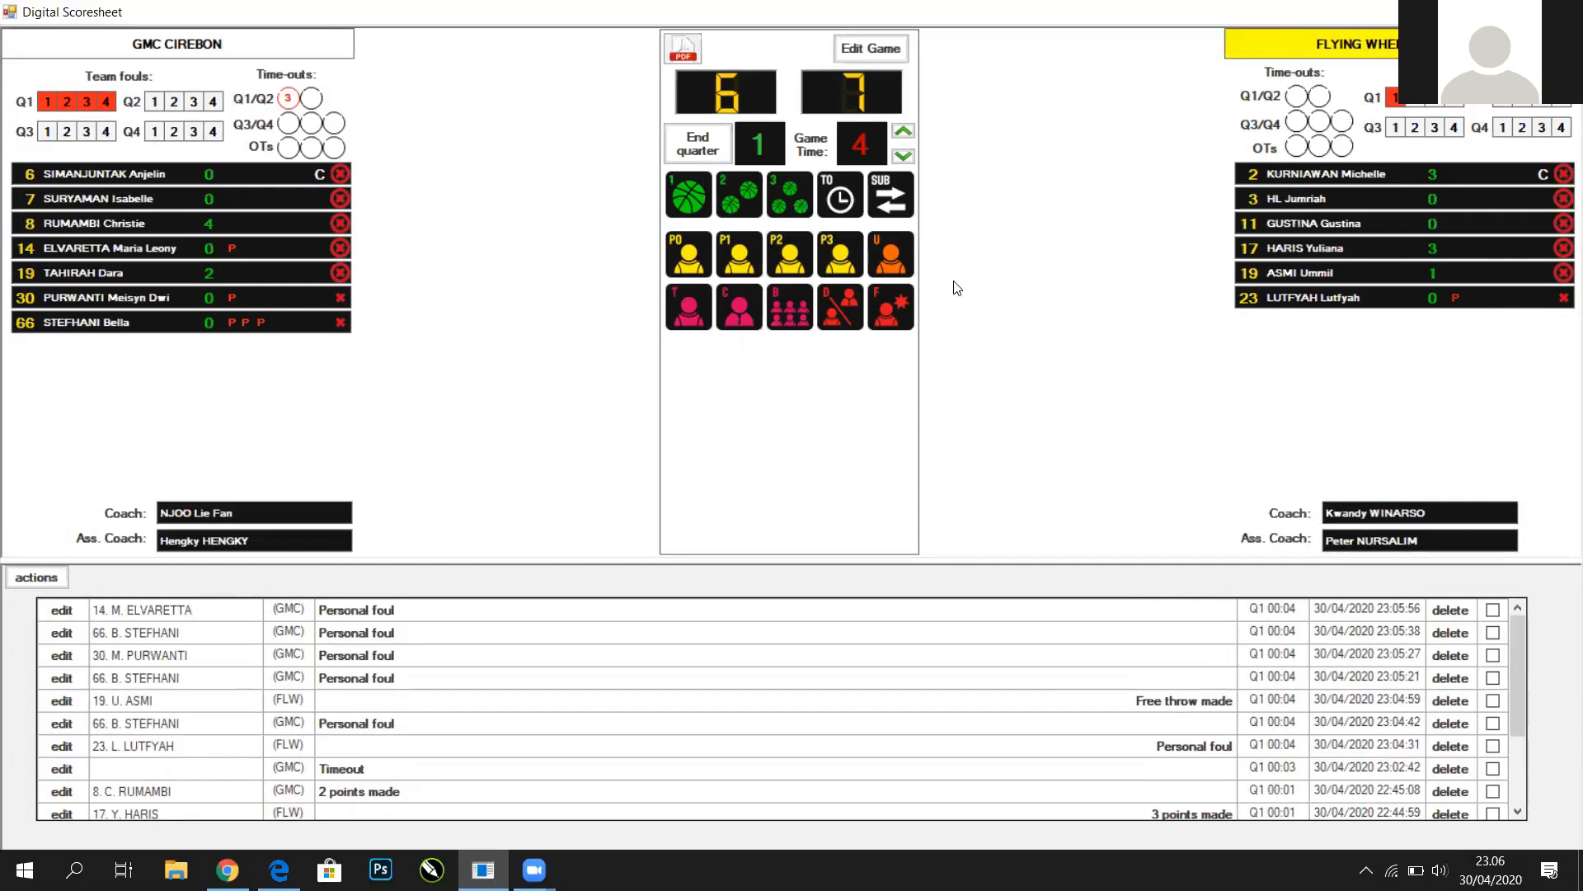
click(898, 262)
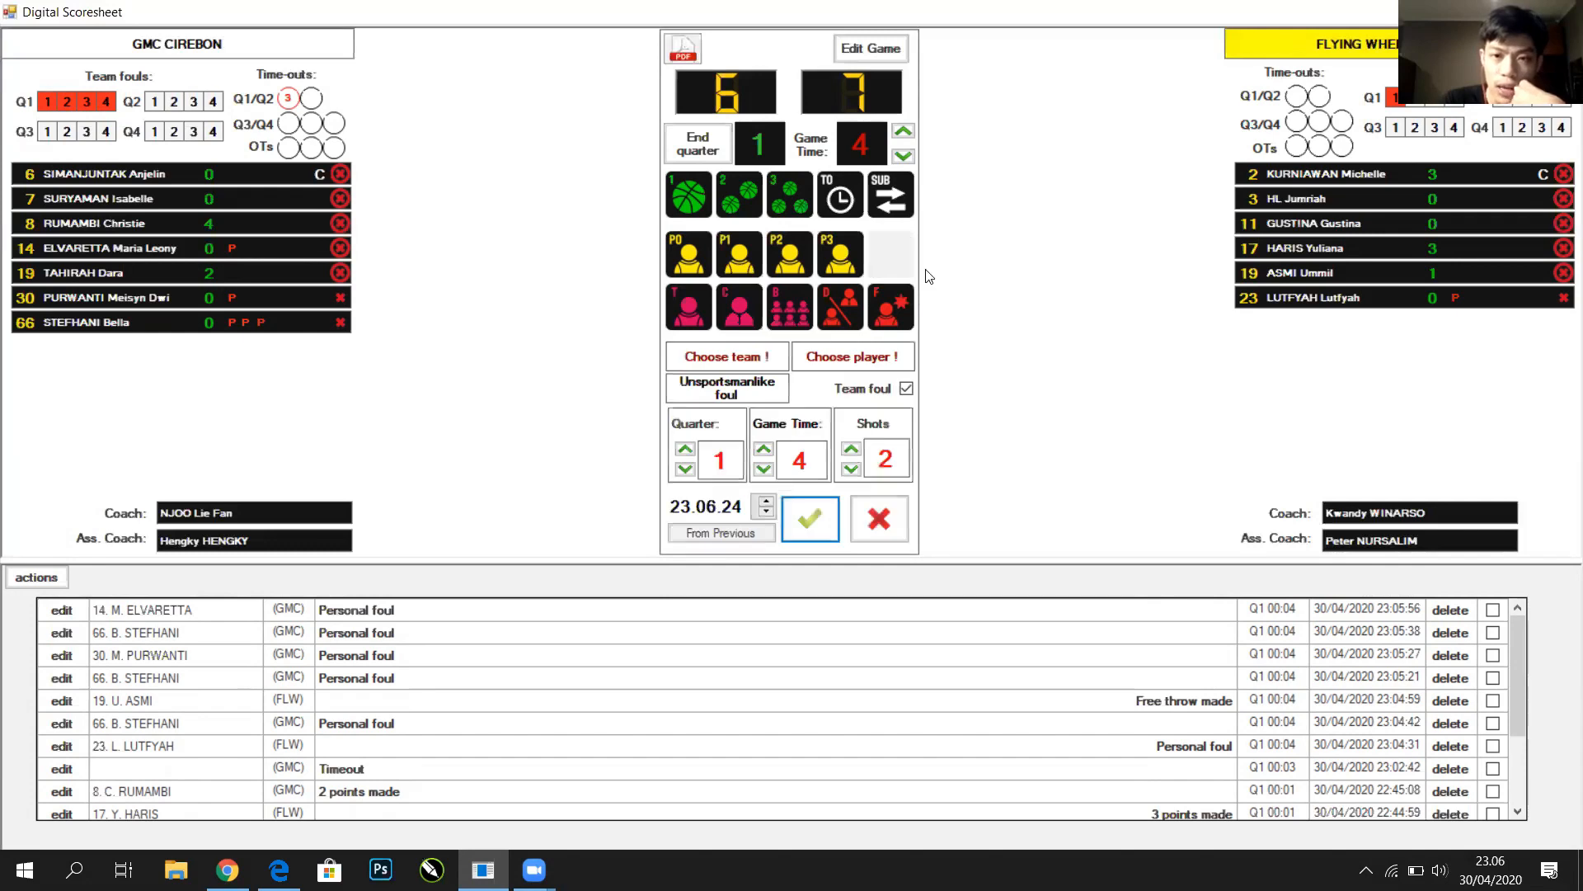
click(1466, 251)
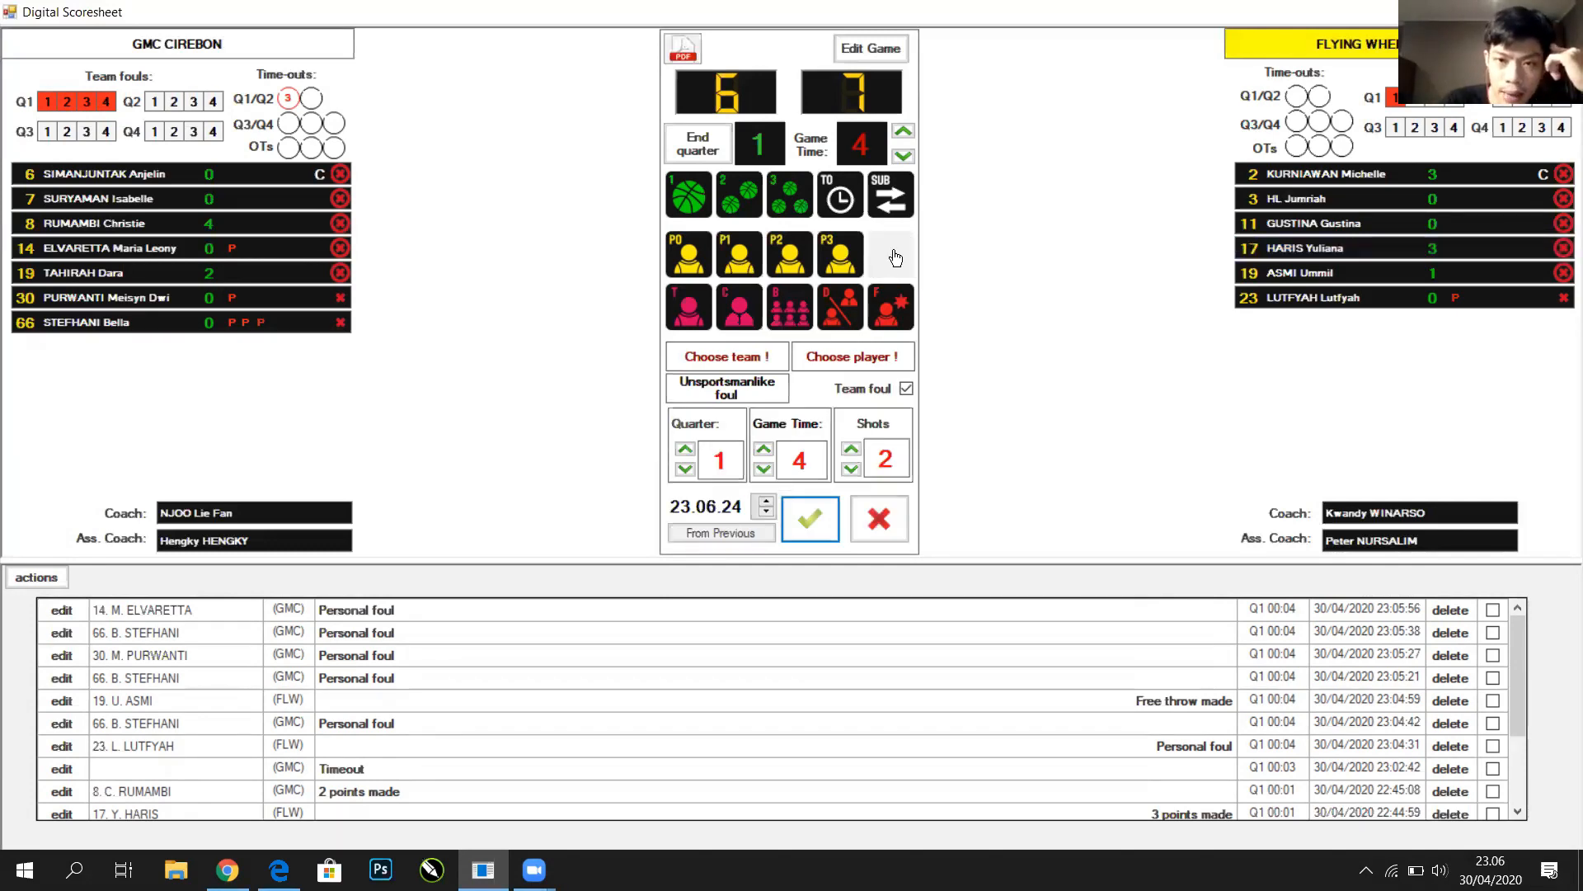
click(1489, 254)
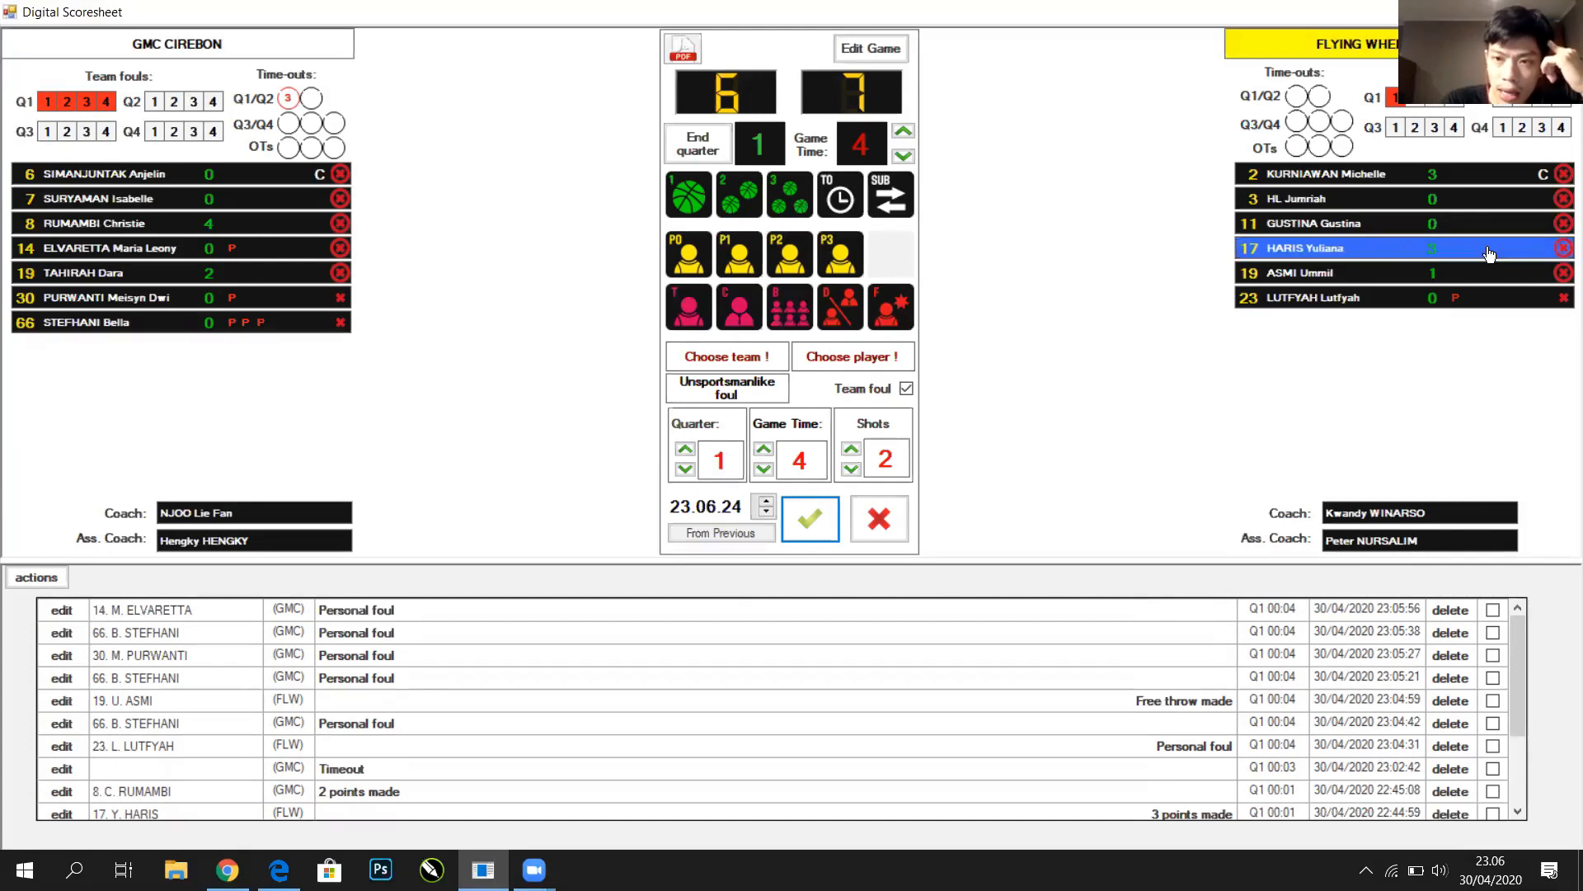
click(1489, 254)
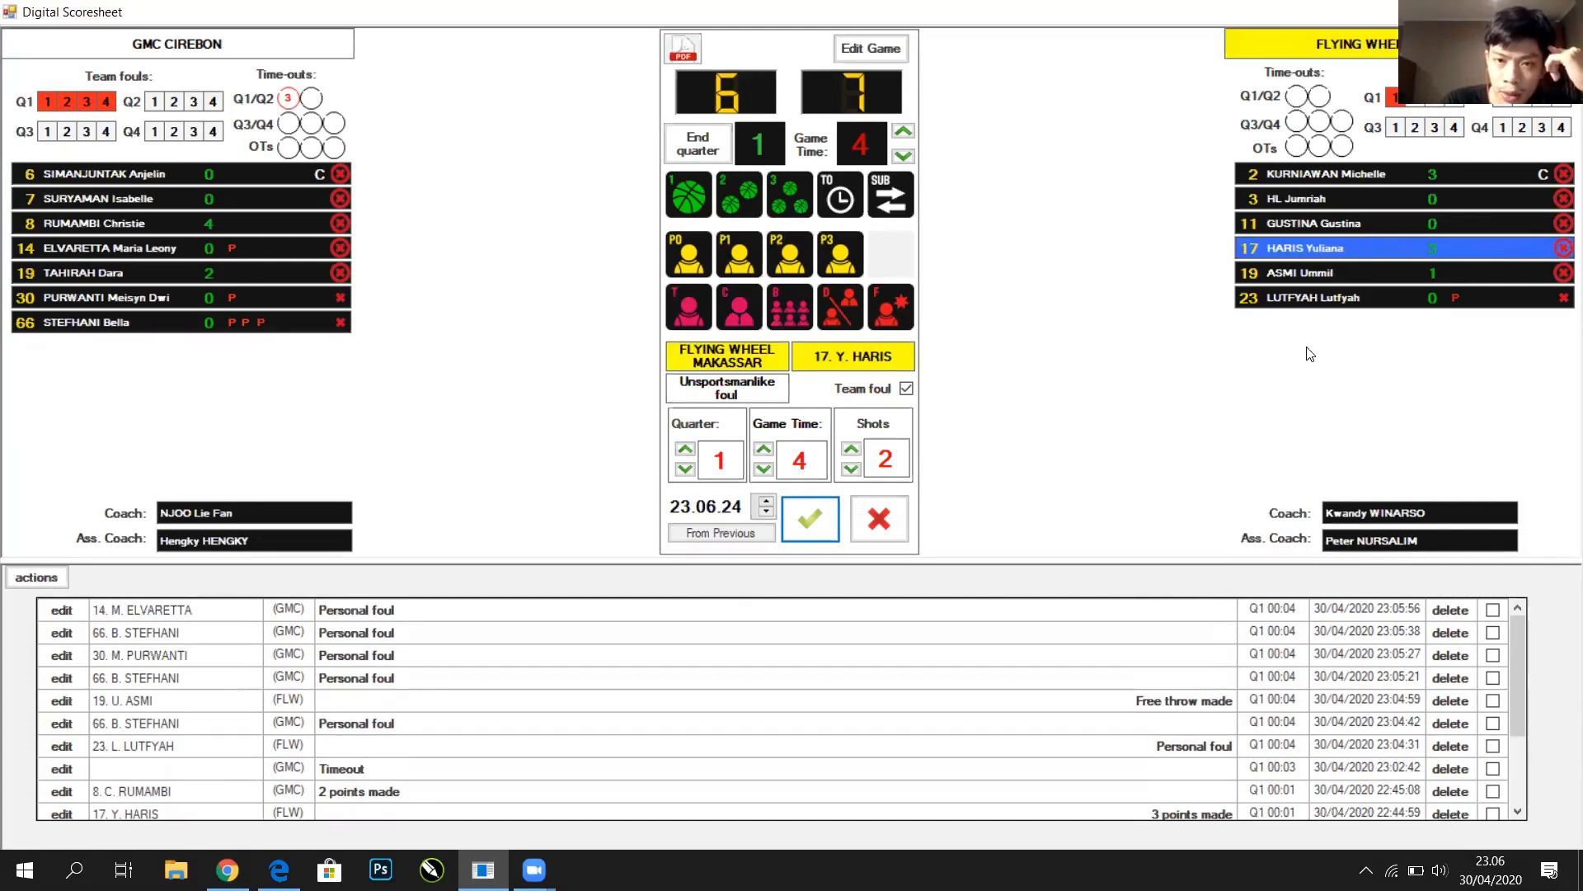
click(812, 522)
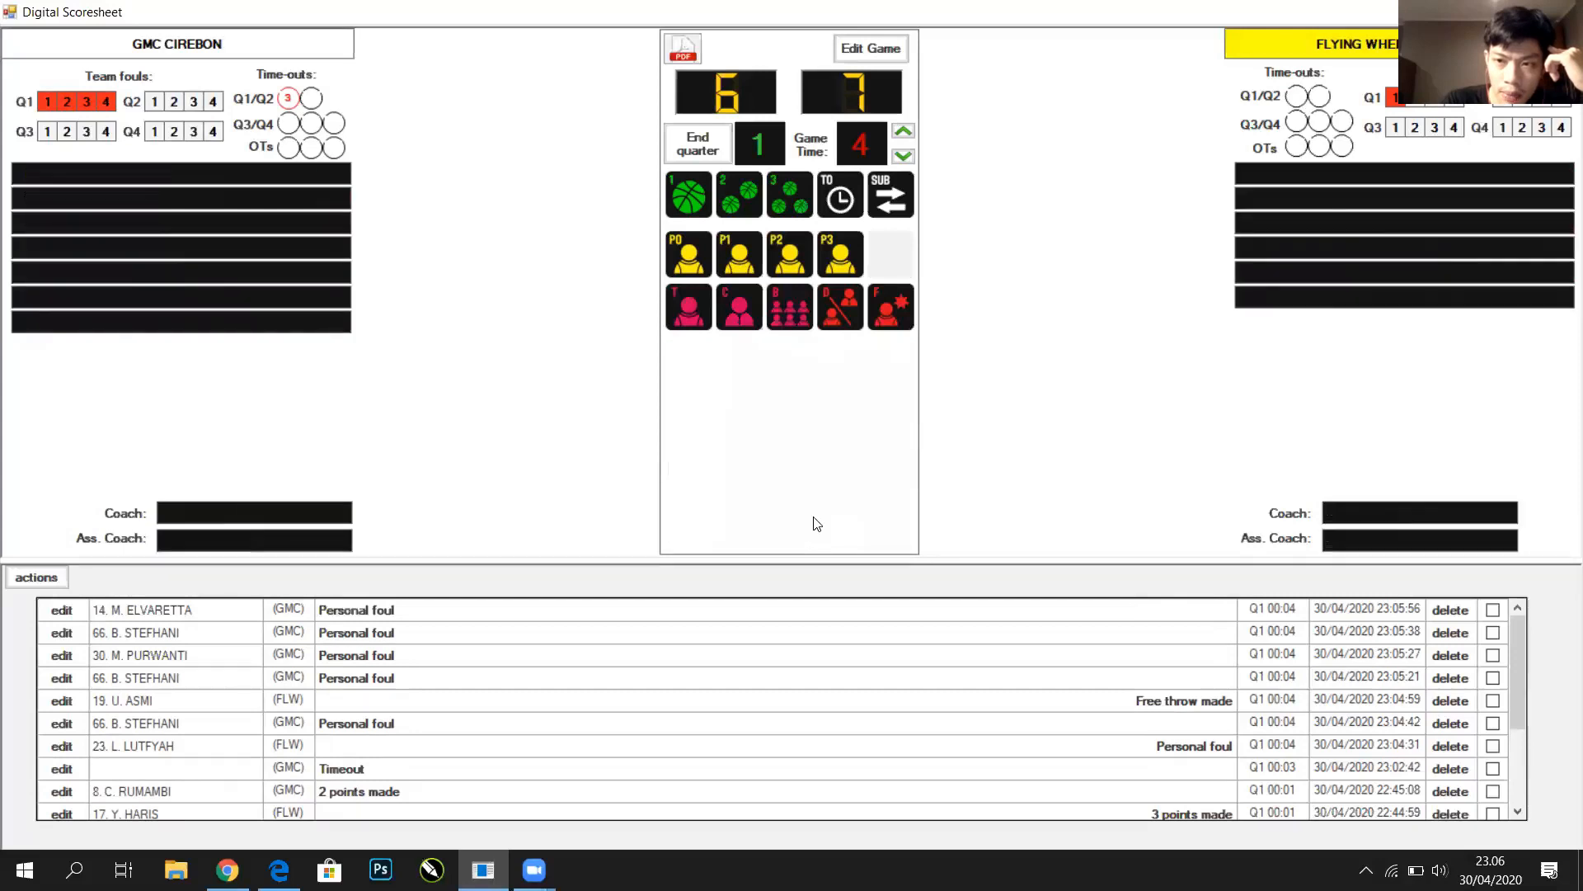
click(1459, 253)
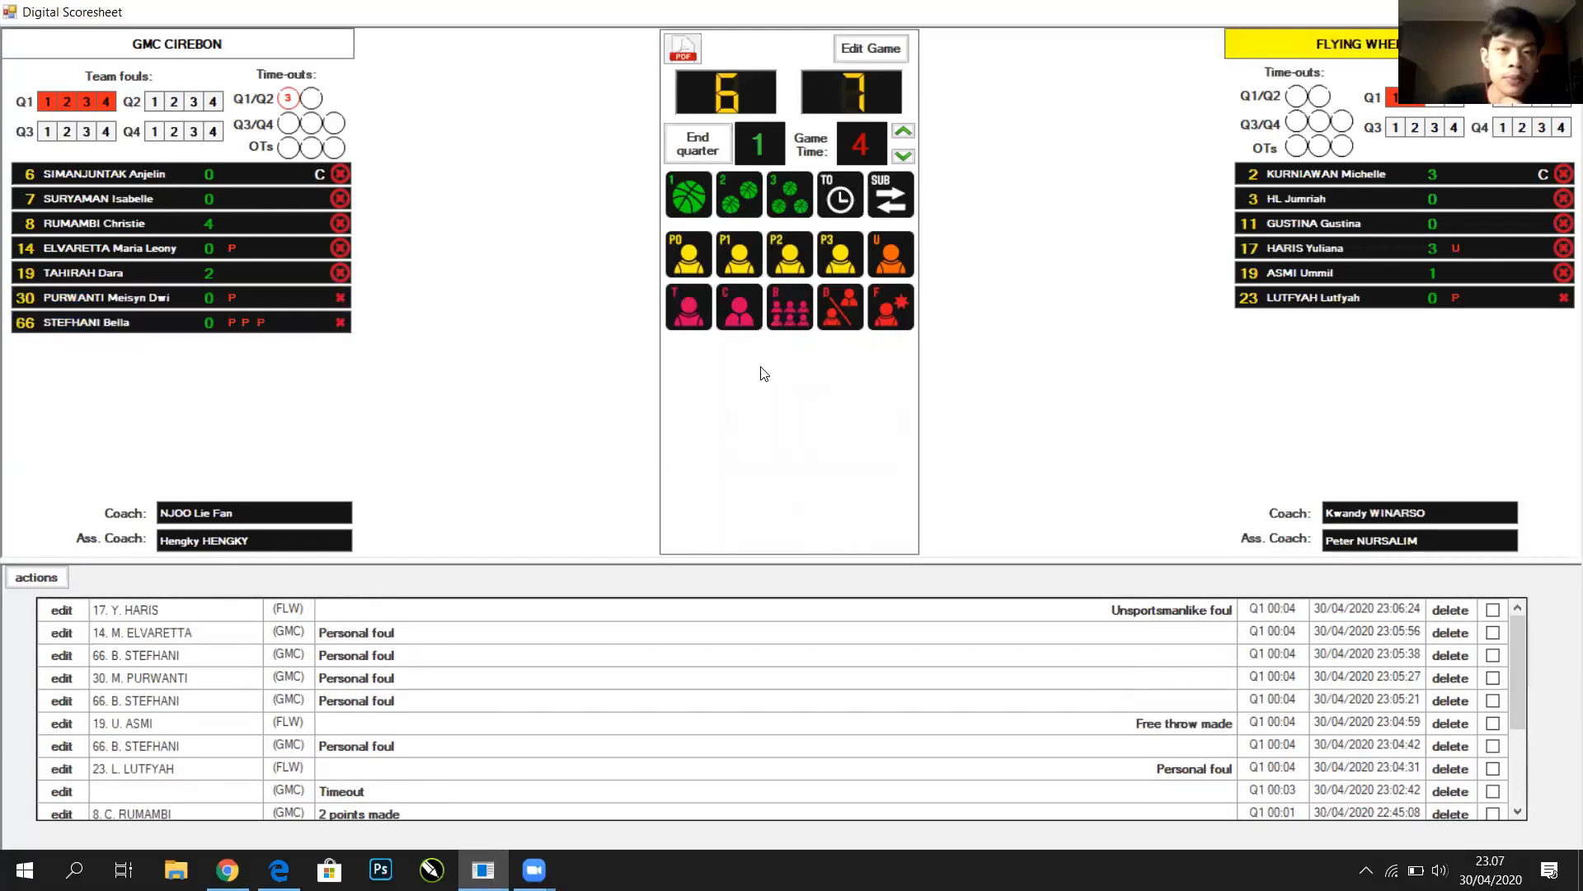
click(751, 196)
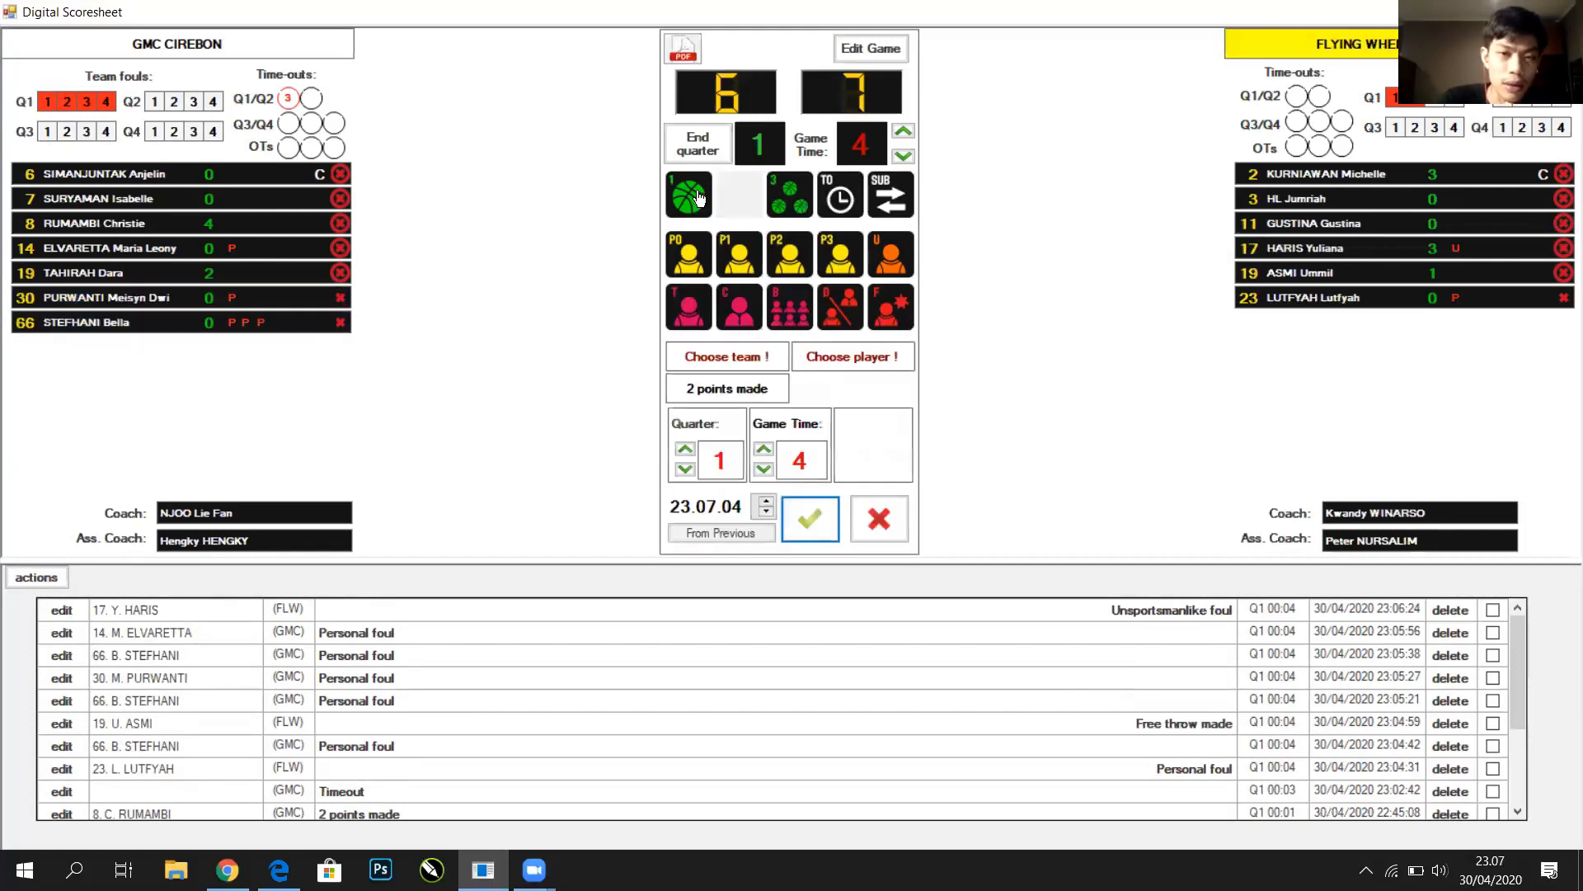
click(697, 198)
click(264, 223)
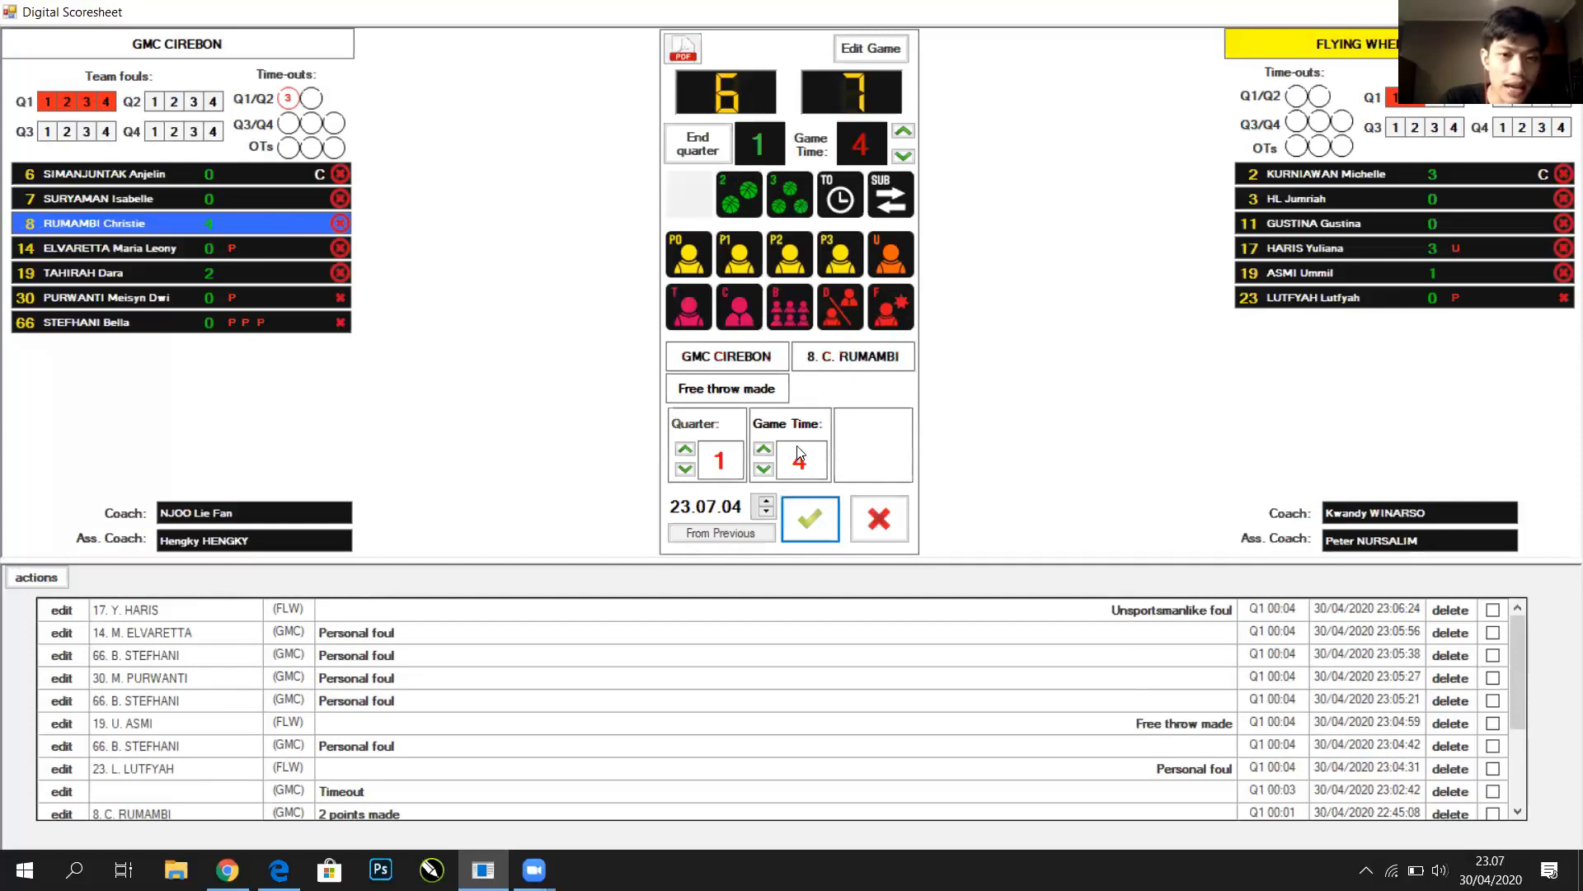
click(810, 519)
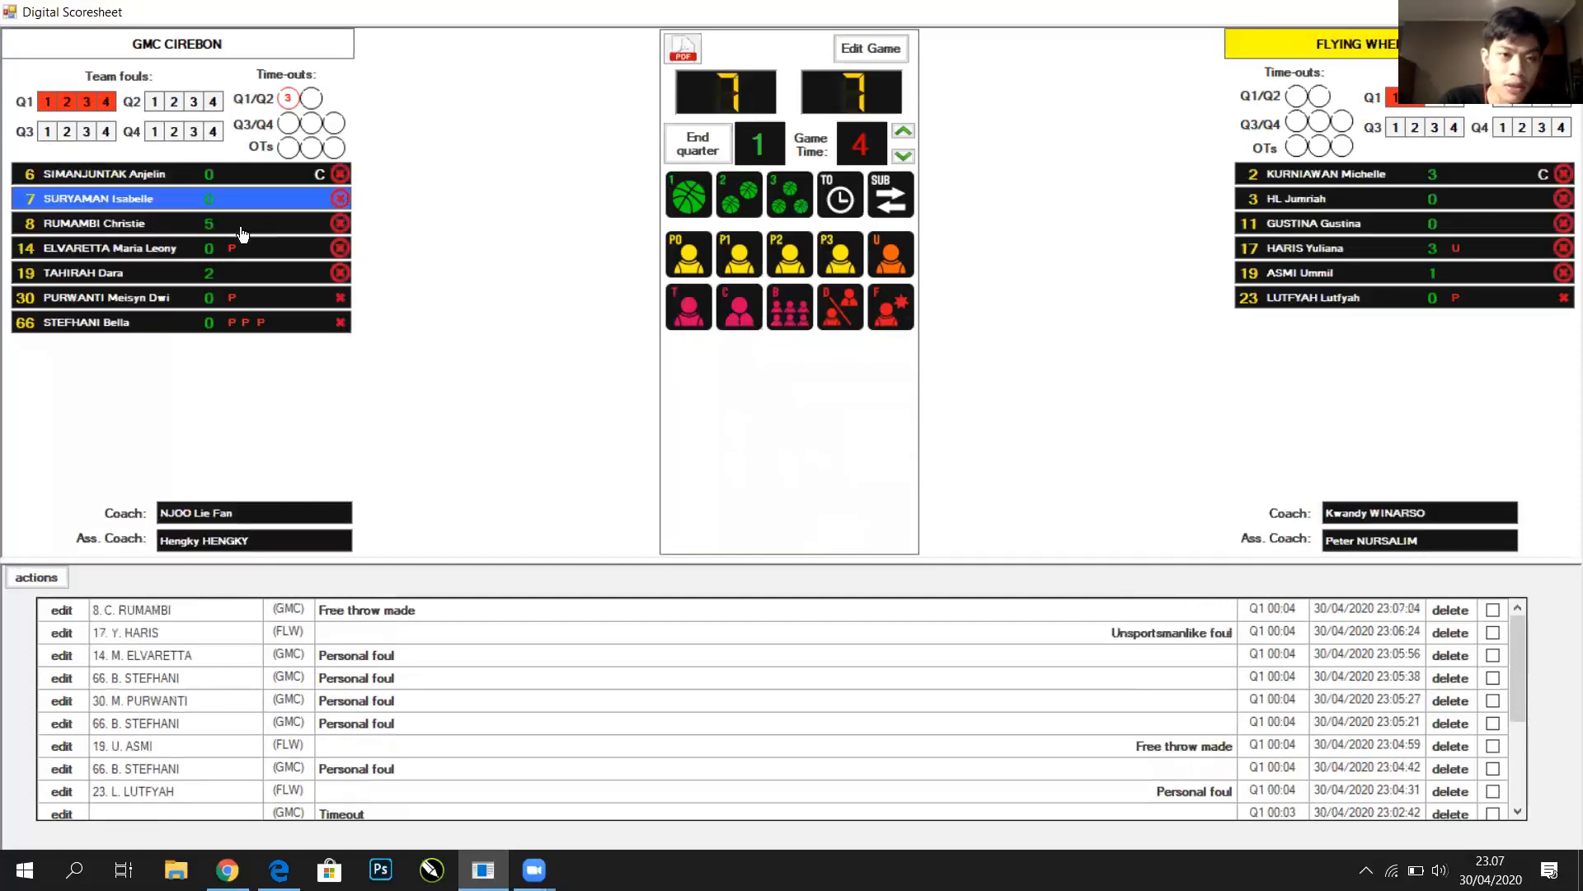
Record RUMAMBI's second made free throw for an 8–7 GMC lead, and advance game time to 10
click(241, 228)
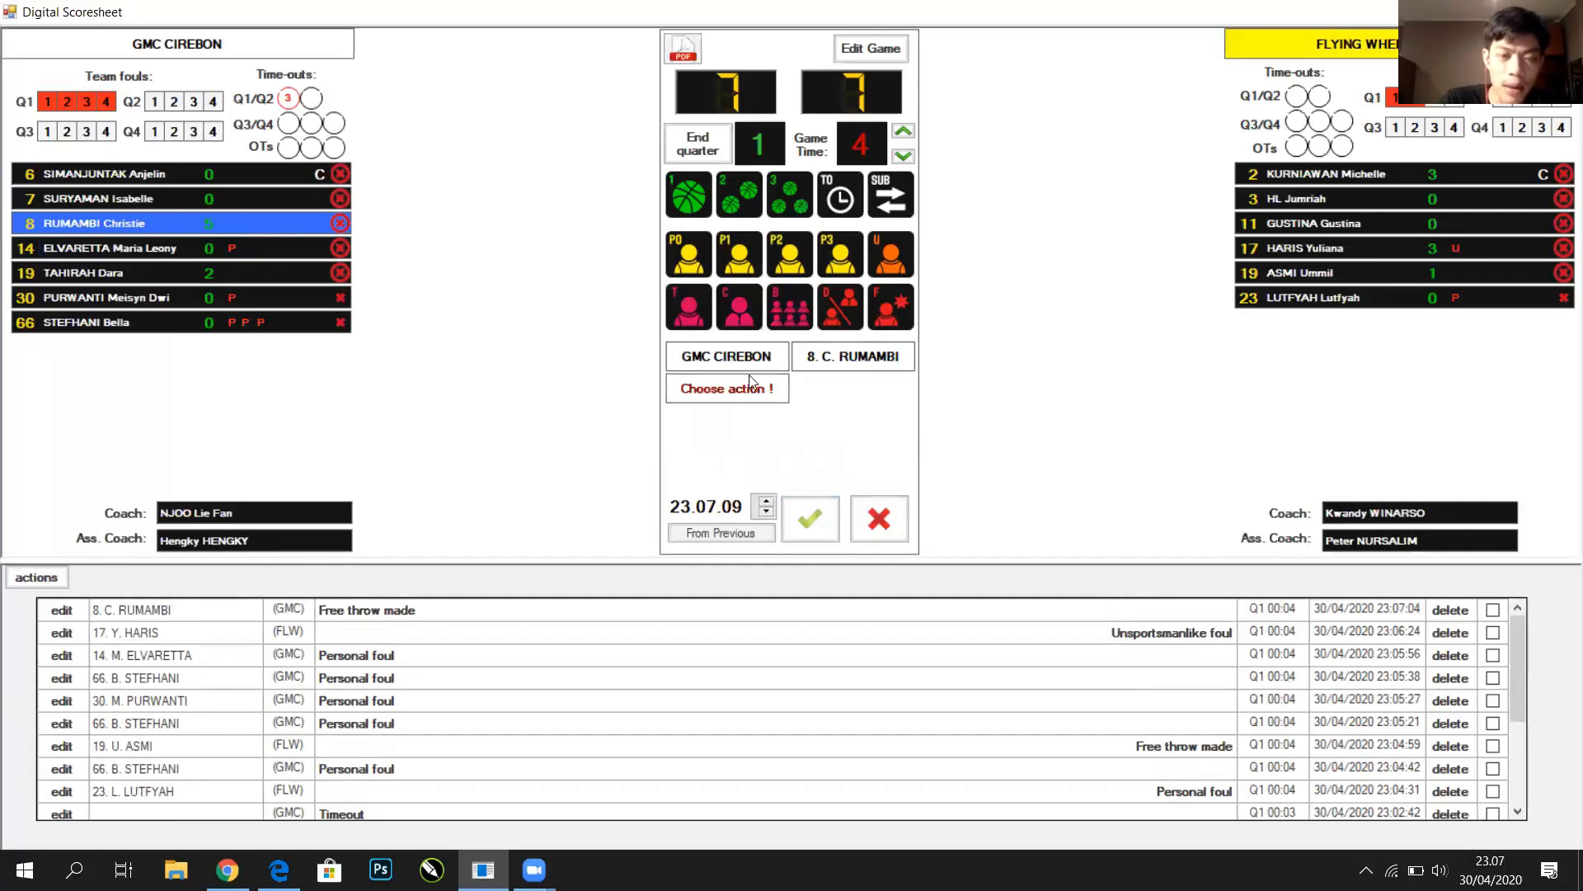
click(688, 195)
click(819, 529)
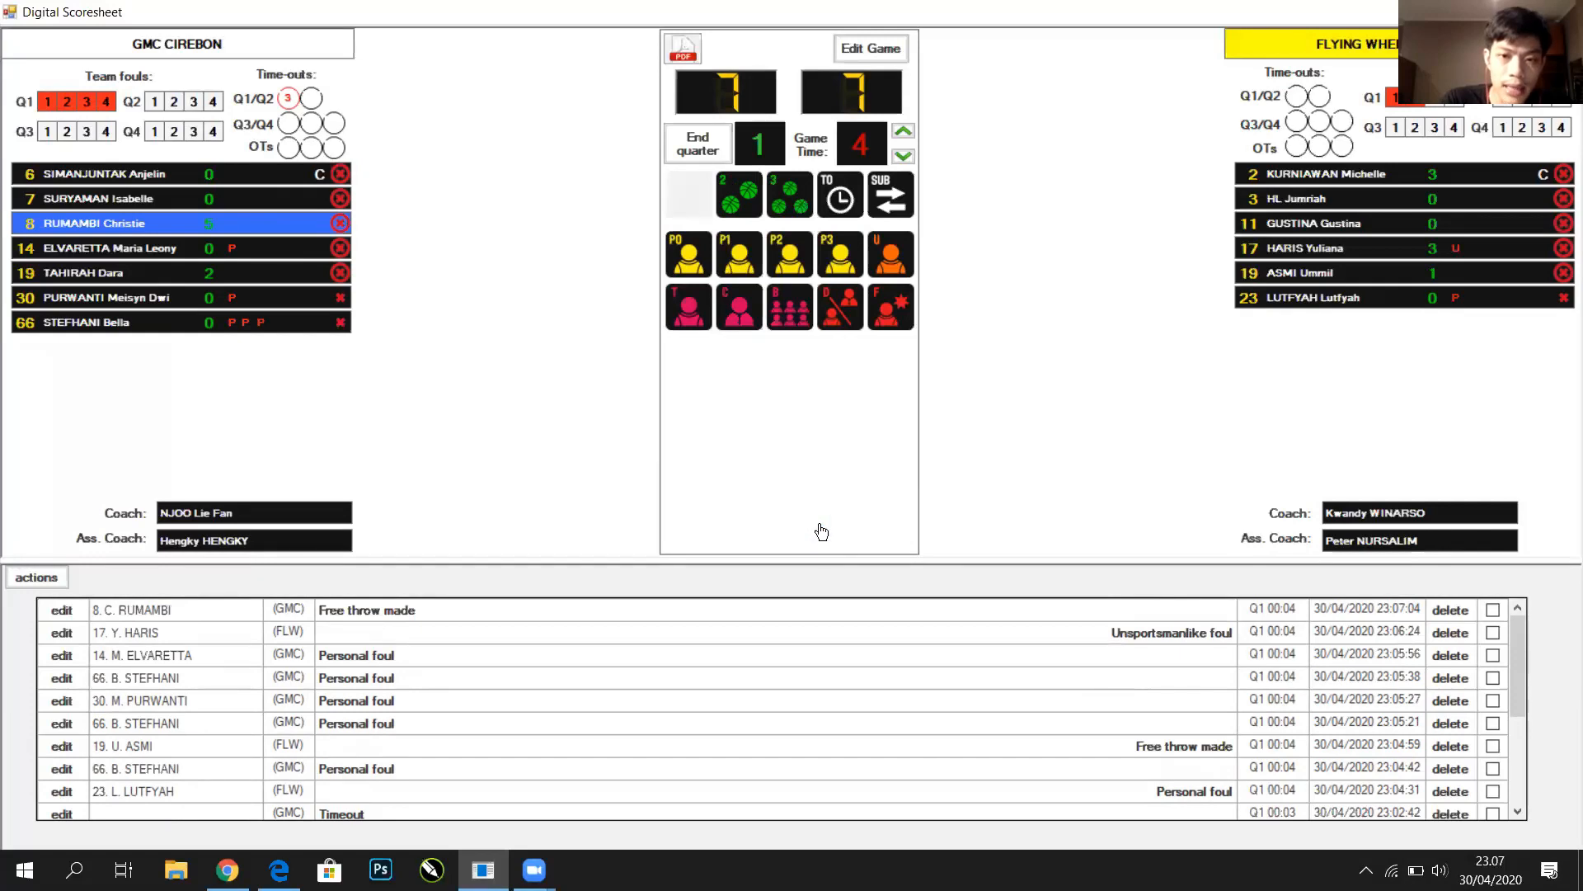
click(902, 132)
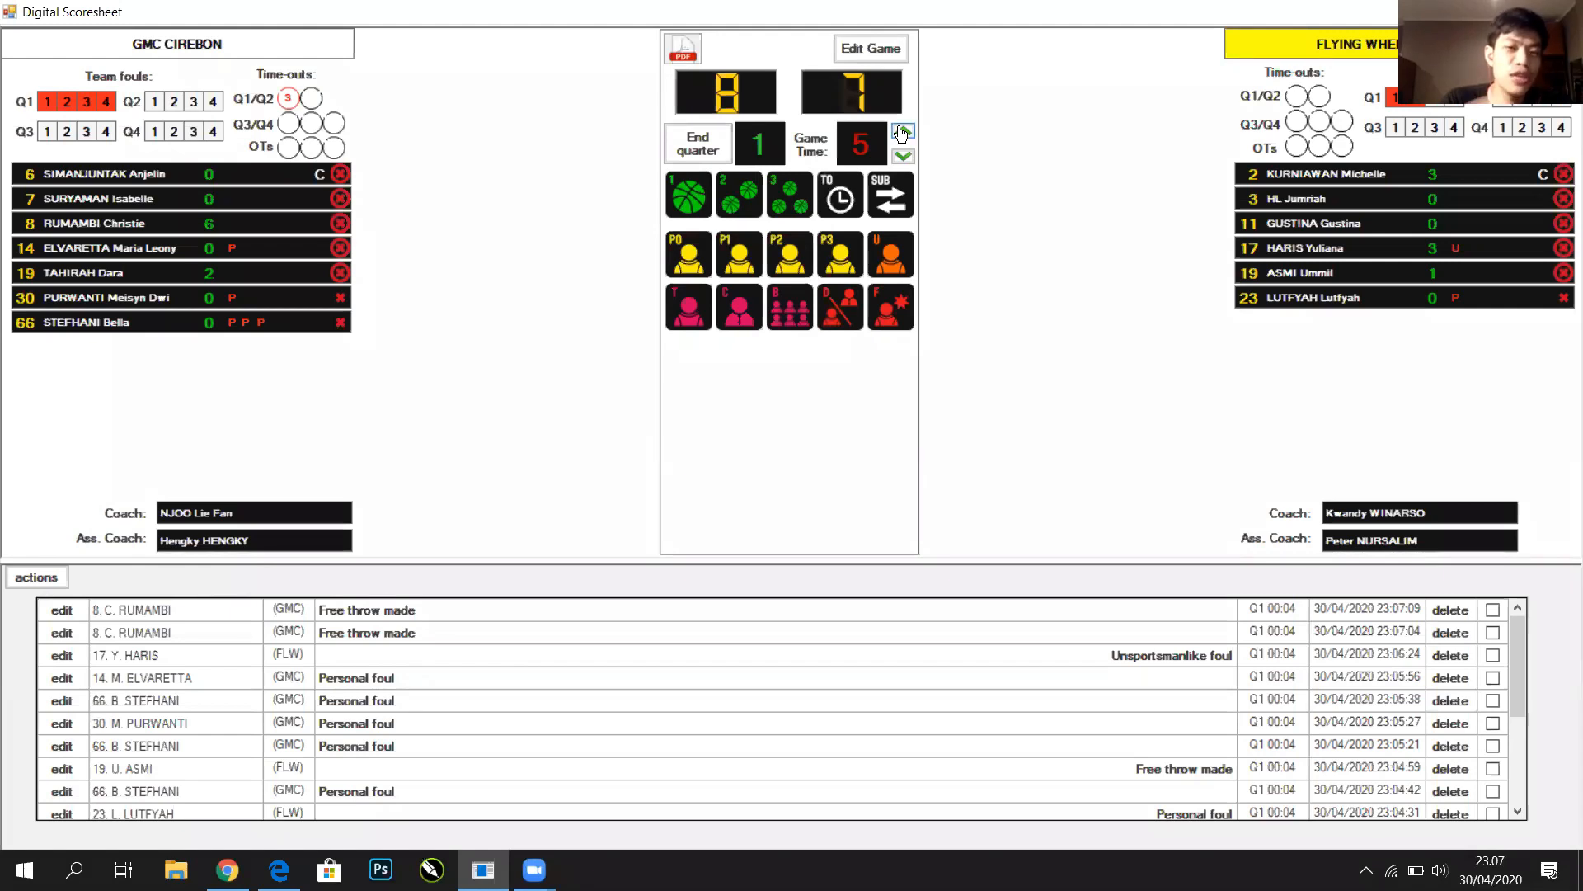
click(902, 132)
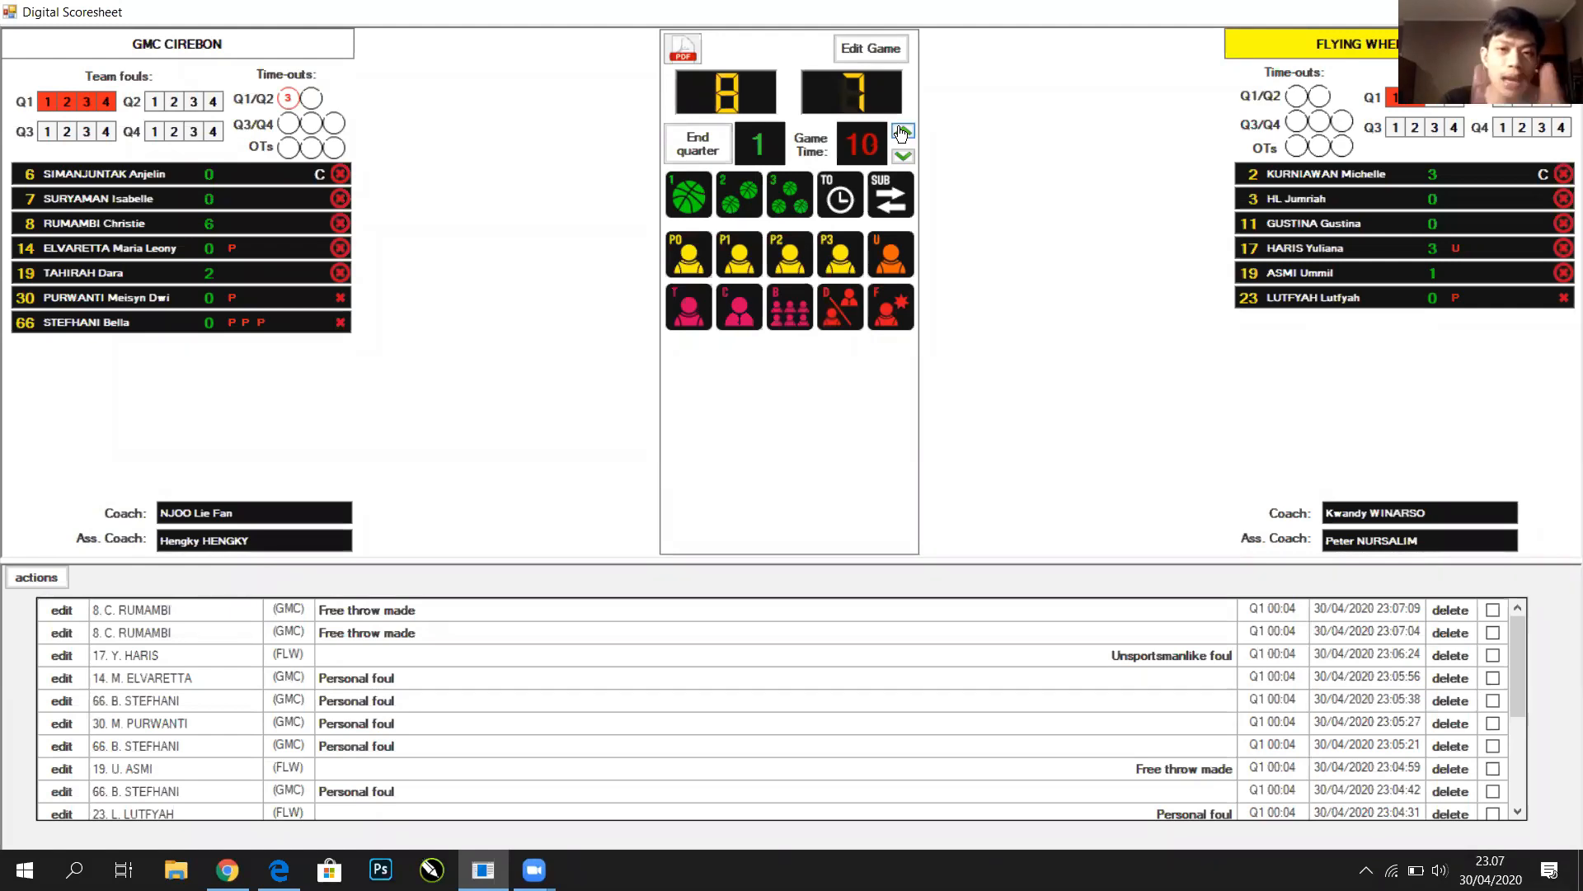
End Q1 with GMC leading 8–7 and start Q2 with the clock reset
click(717, 147)
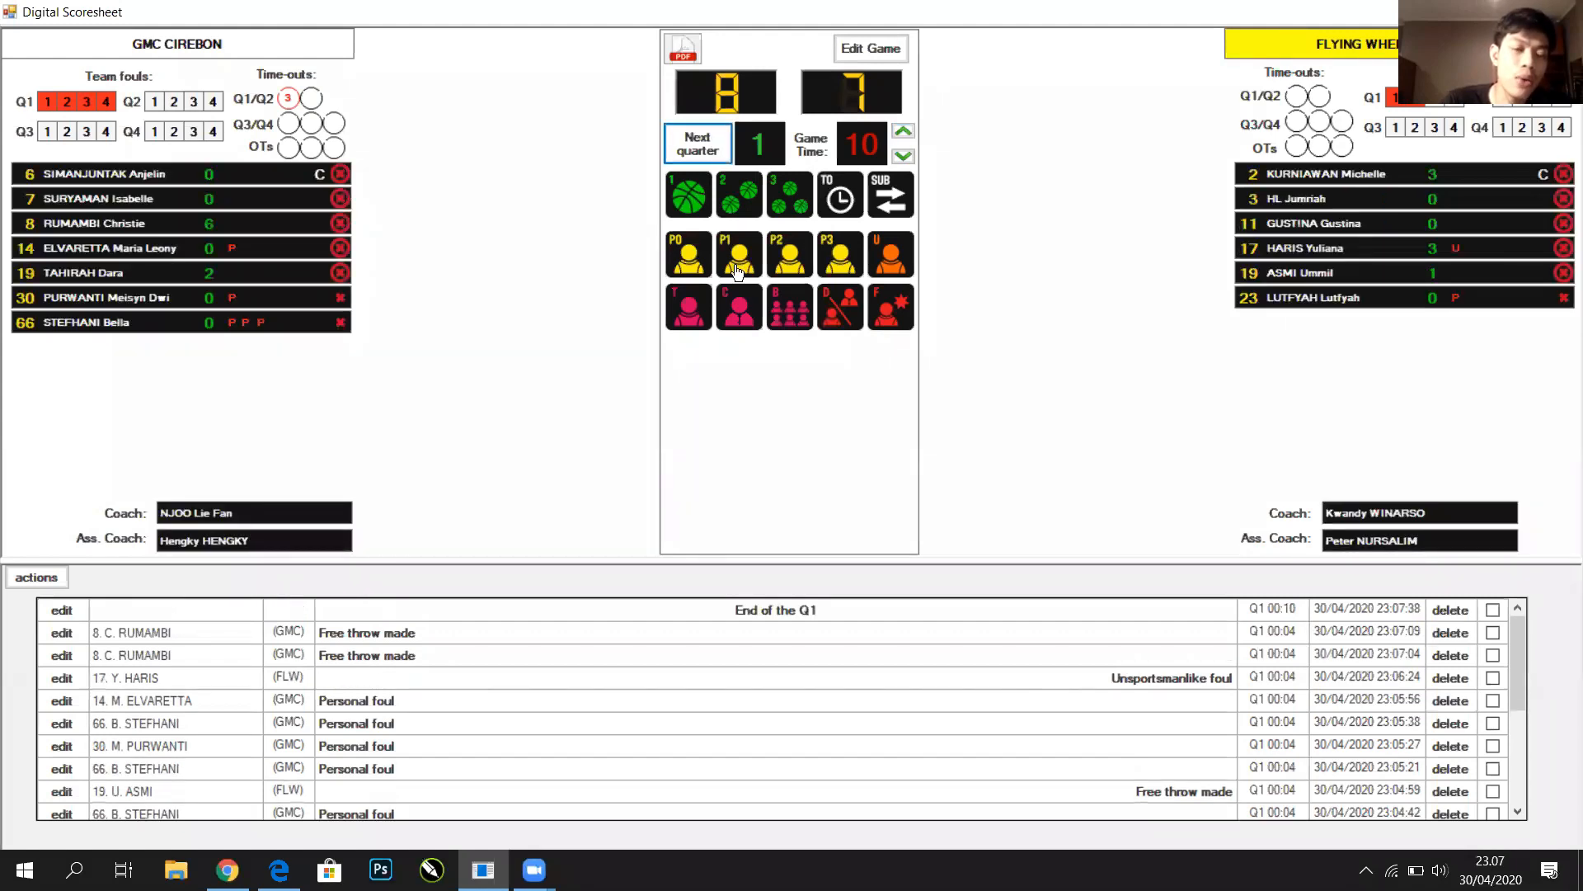
click(719, 155)
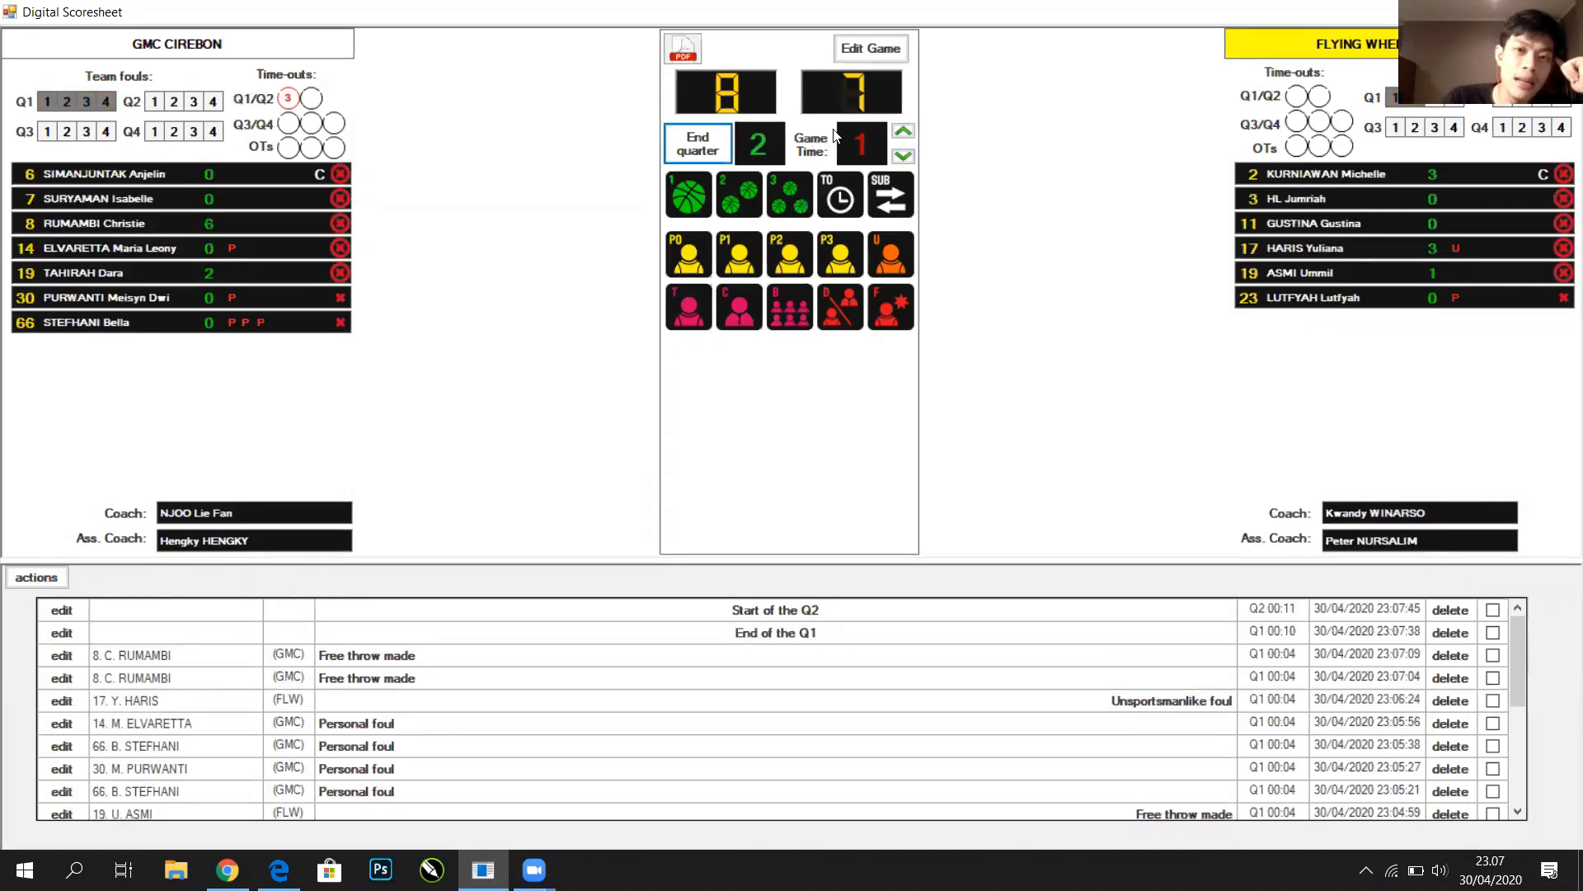
click(794, 197)
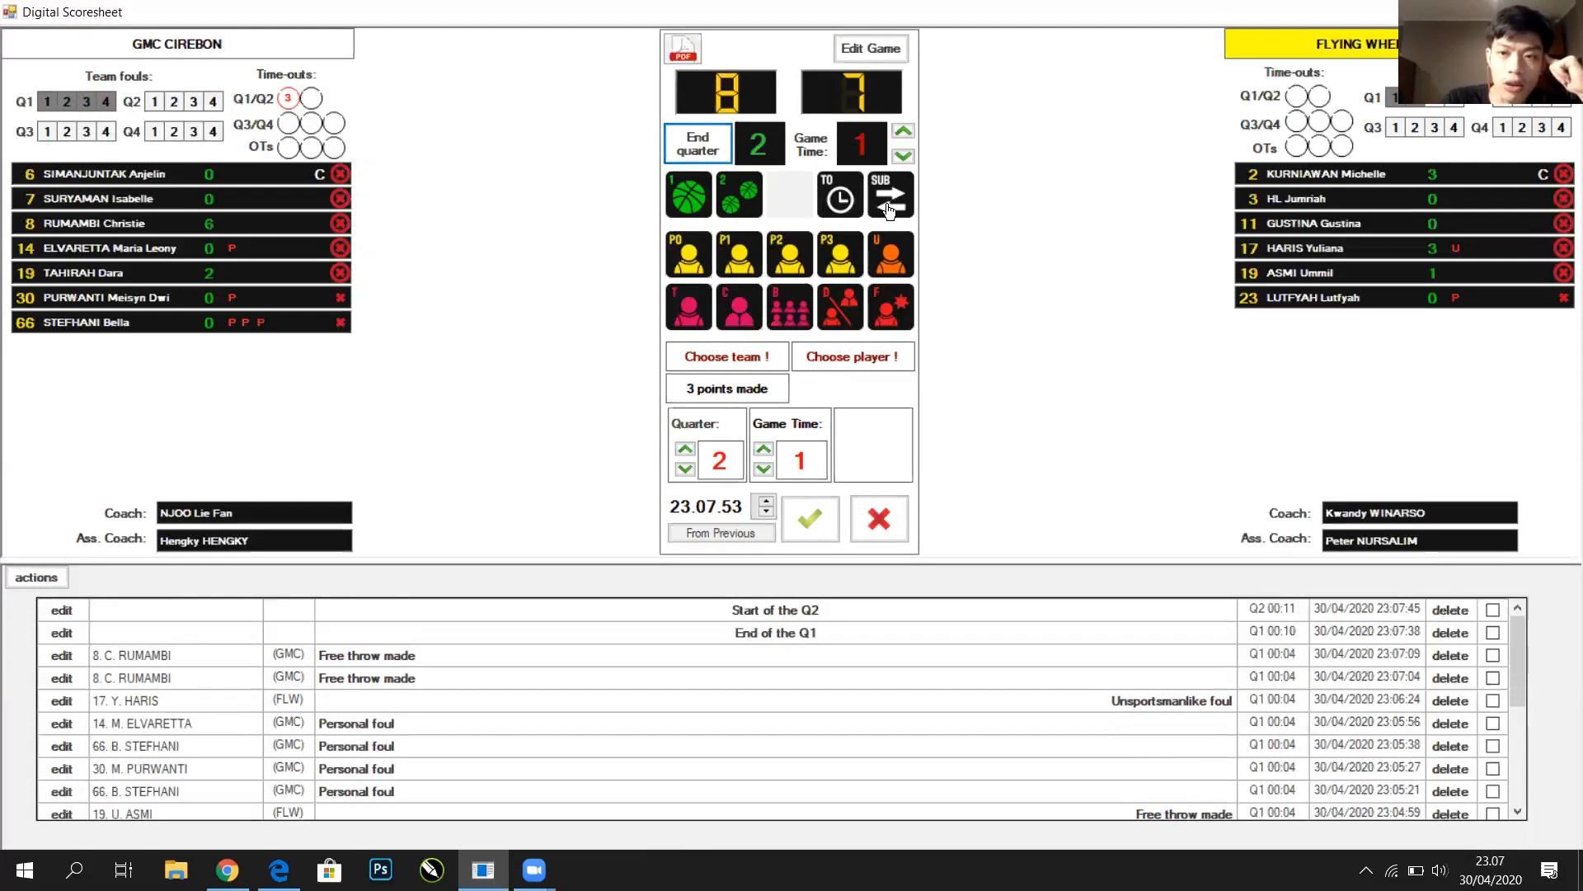
Log two three-pointers for Flying Wheel's number 2 and a two-pointer for GMC's number 7
click(1327, 174)
click(810, 519)
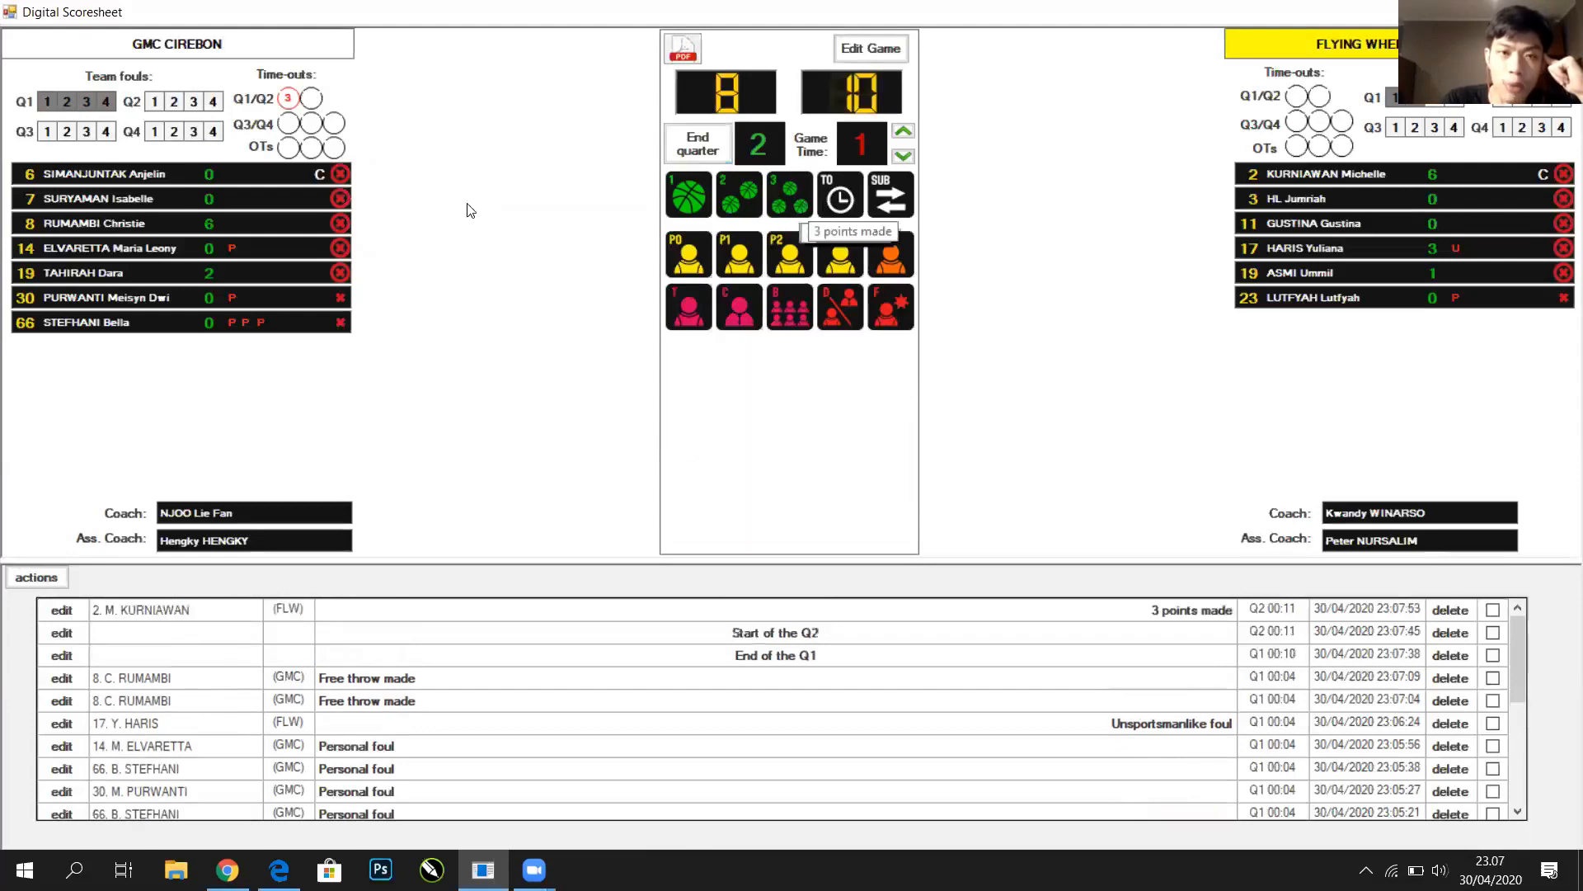
click(283, 200)
click(744, 192)
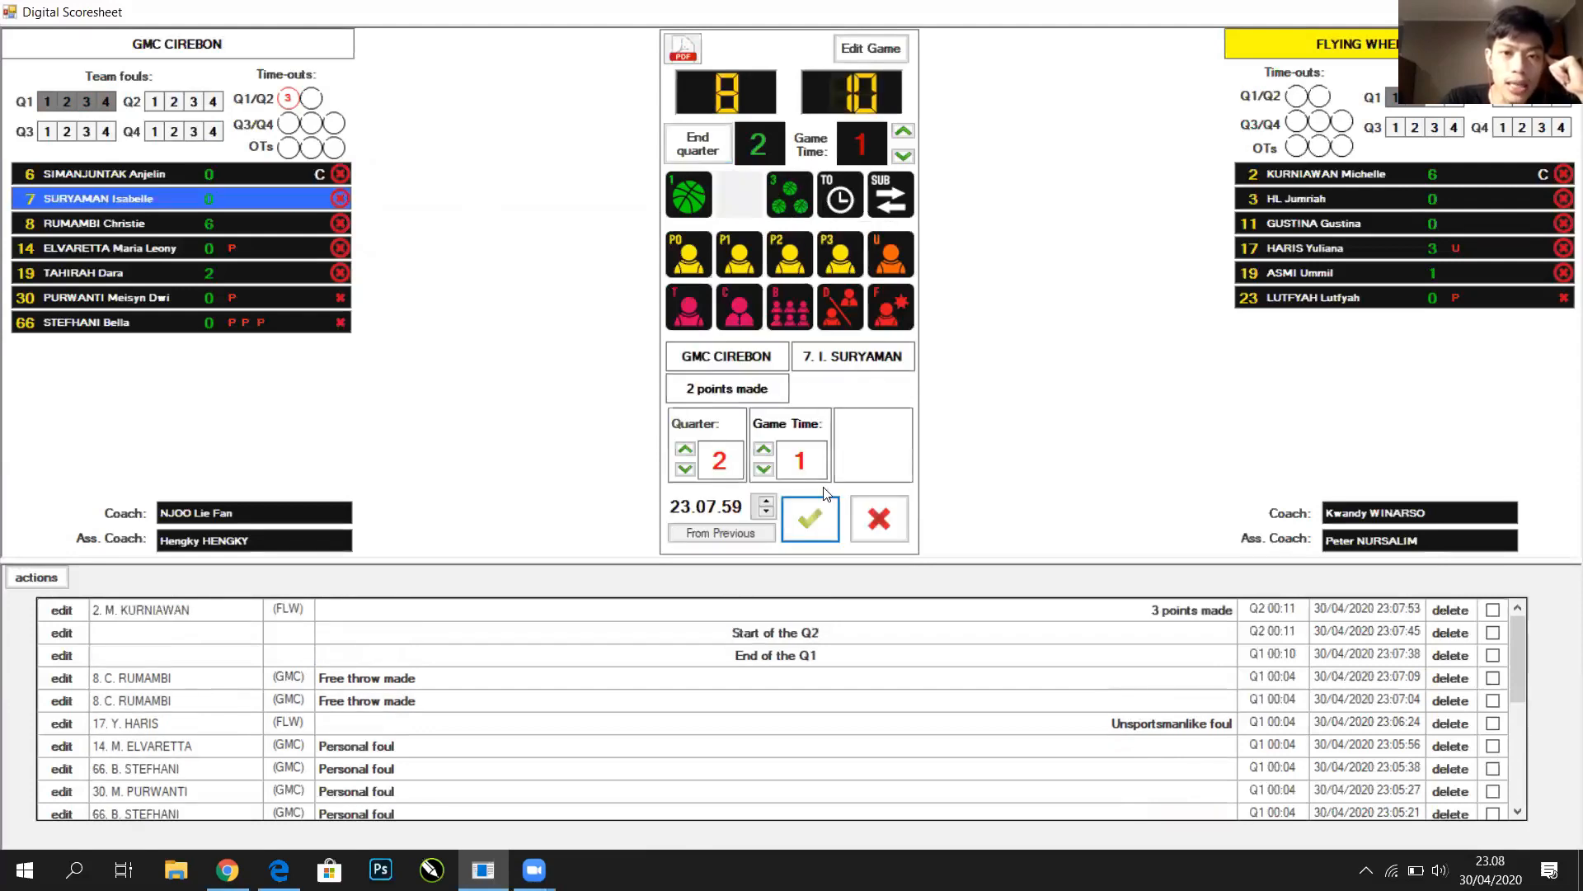
click(812, 517)
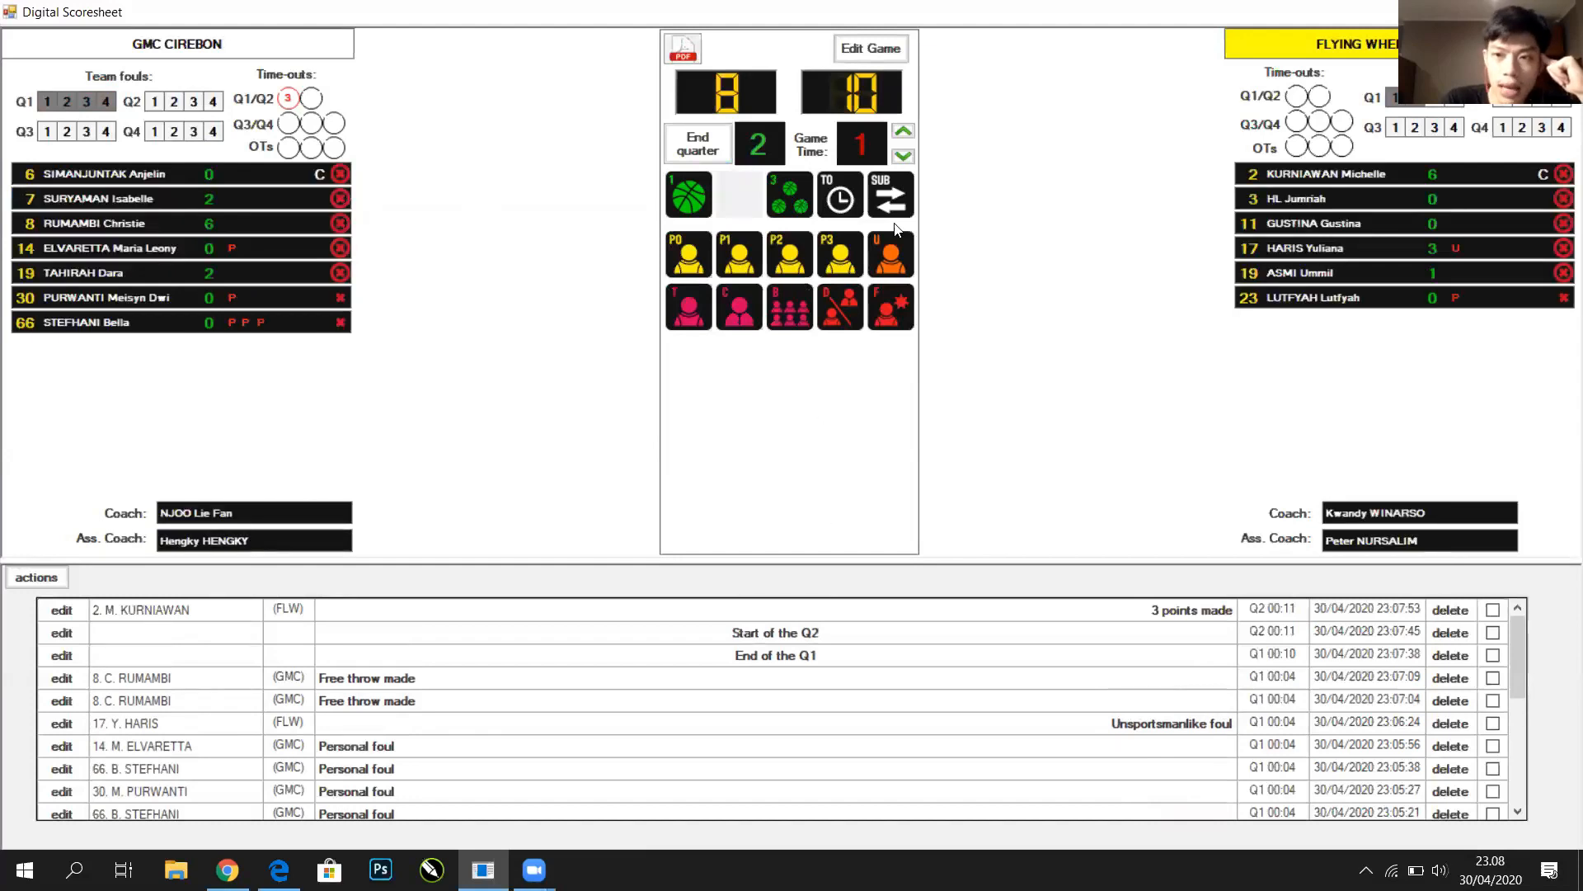
click(1320, 174)
click(785, 200)
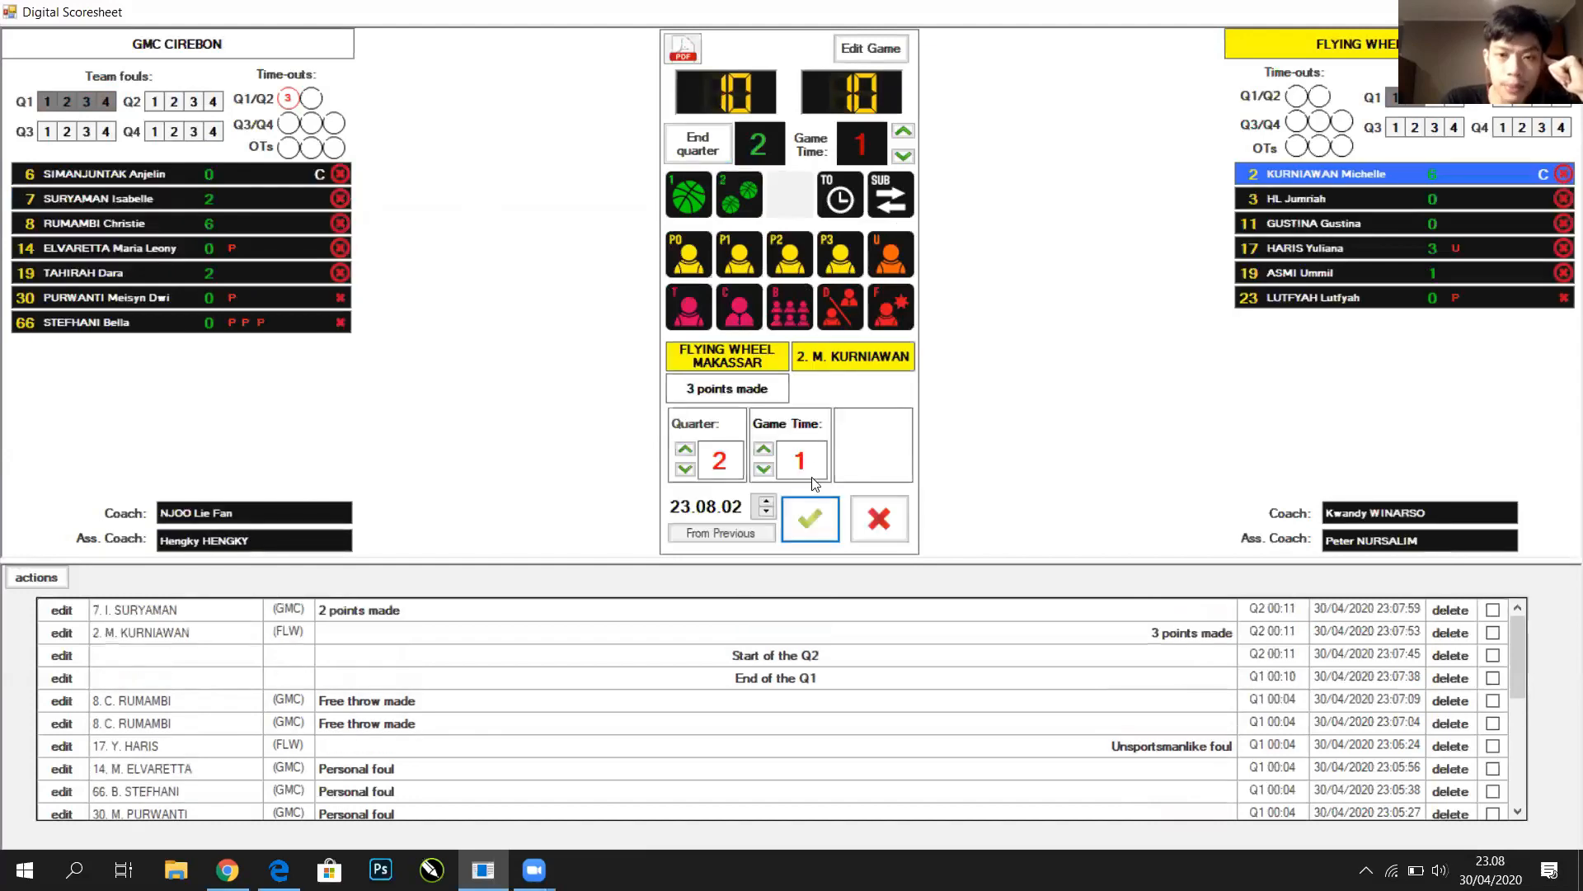
click(822, 526)
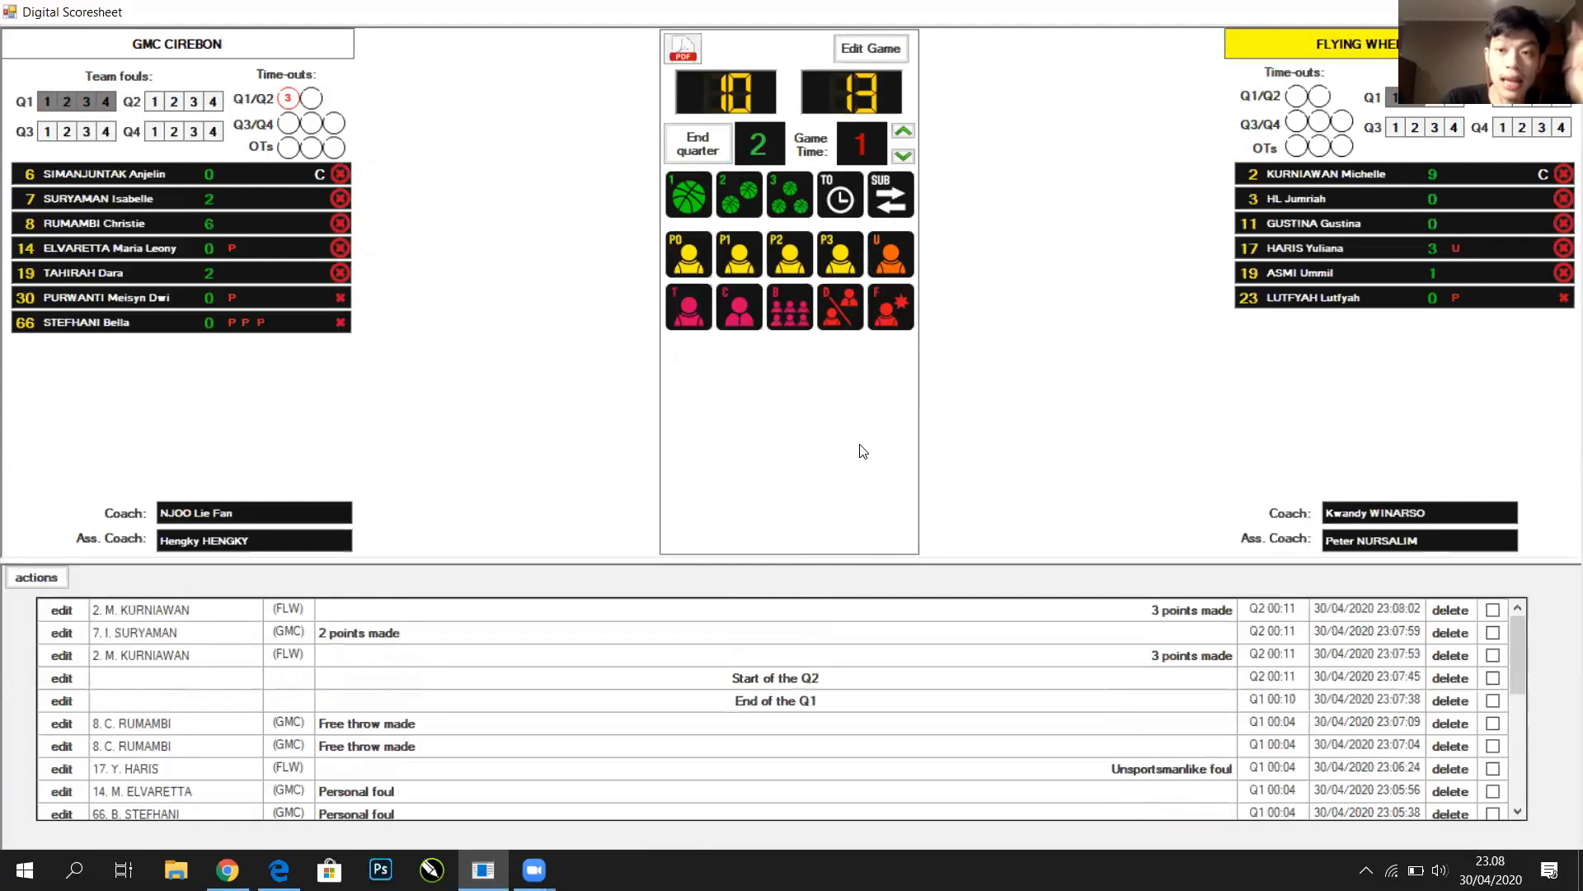
click(685, 49)
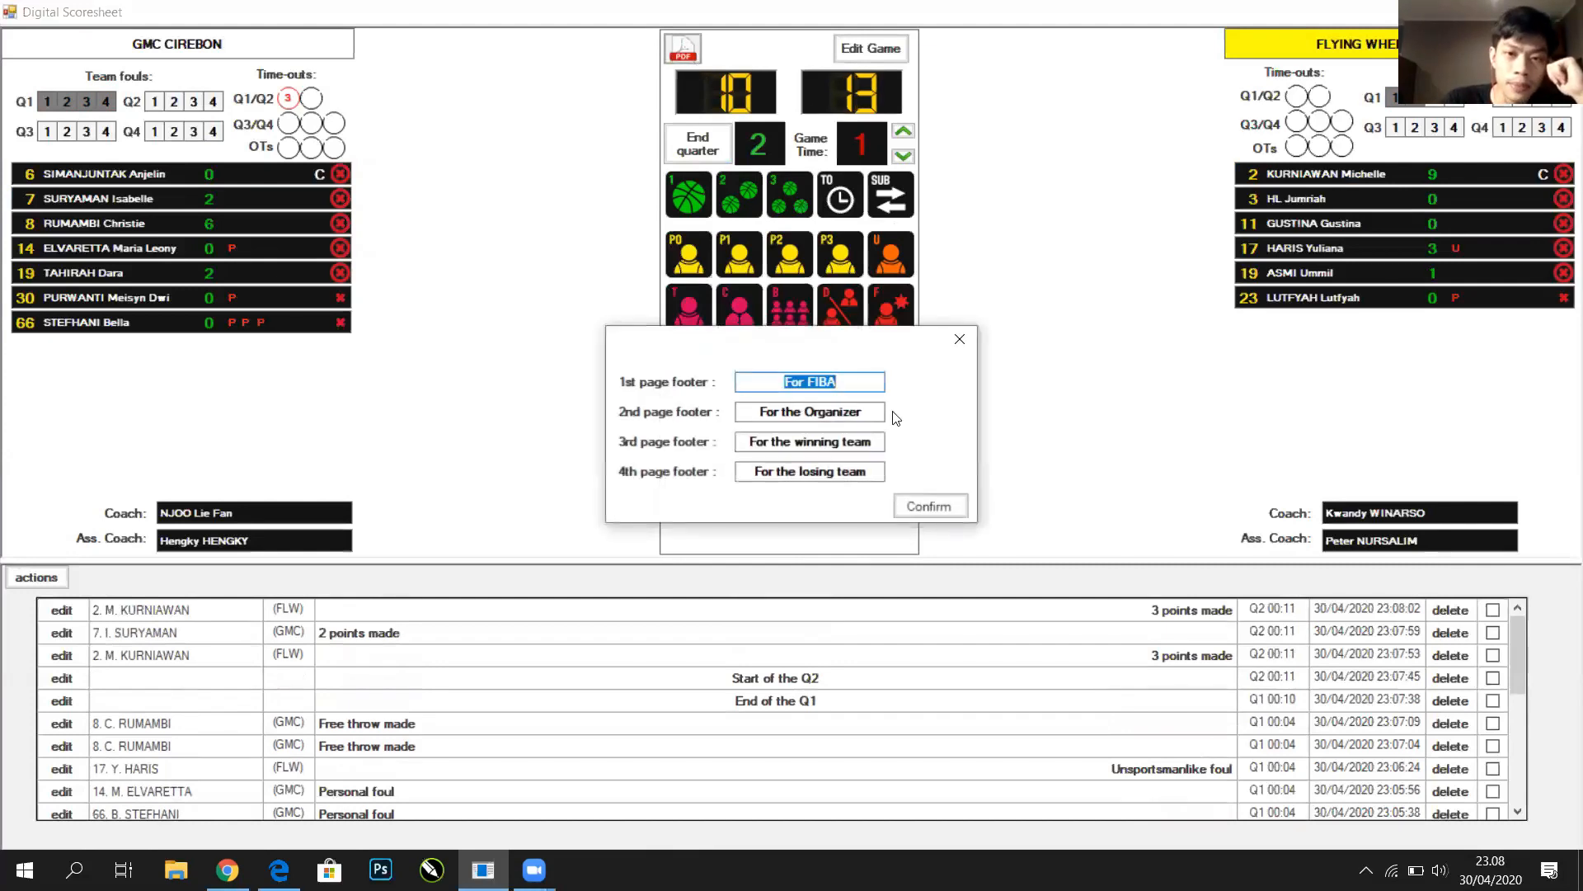
Replace the 'For FIBA' first page footer with 'ARSIP' and generate ARSIP_33.pdf
click(959, 339)
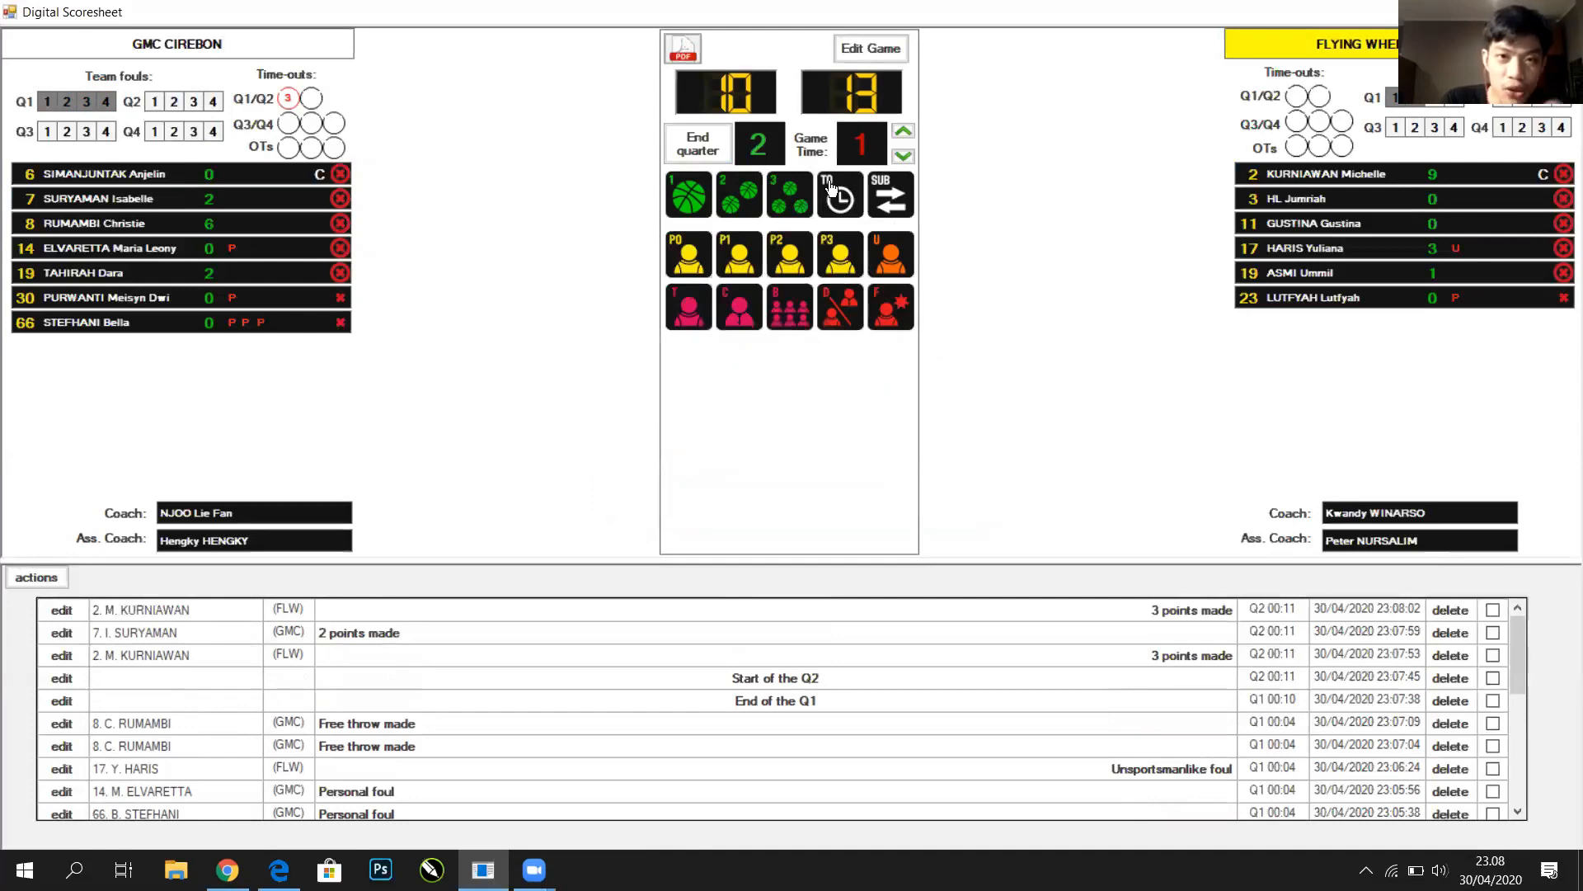
click(685, 60)
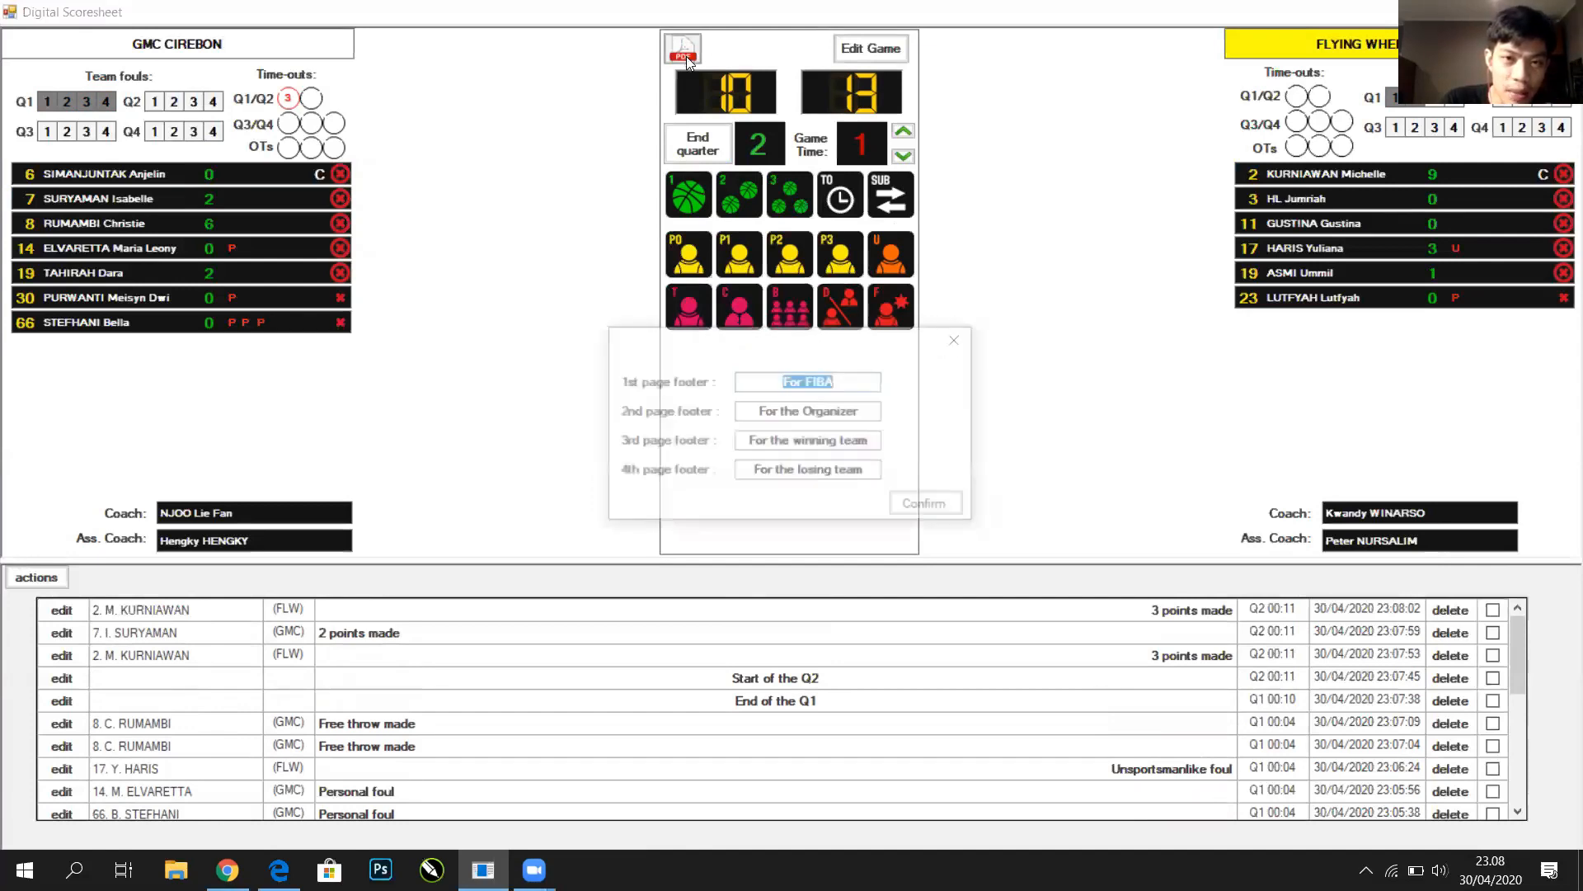
click(811, 416)
click(816, 445)
click(822, 473)
click(830, 440)
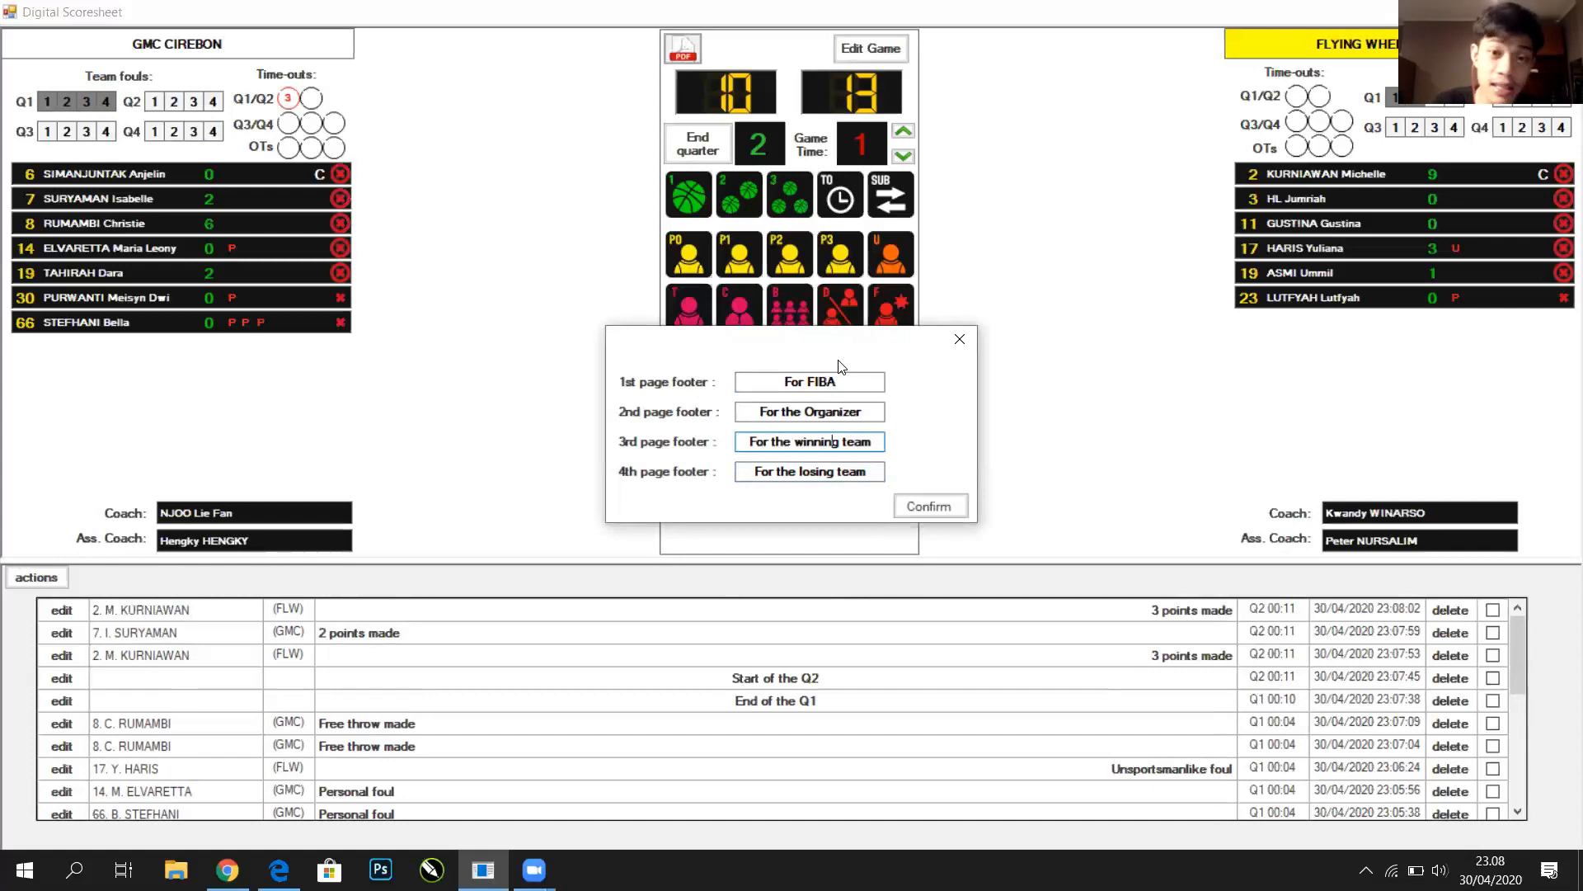
click(861, 379)
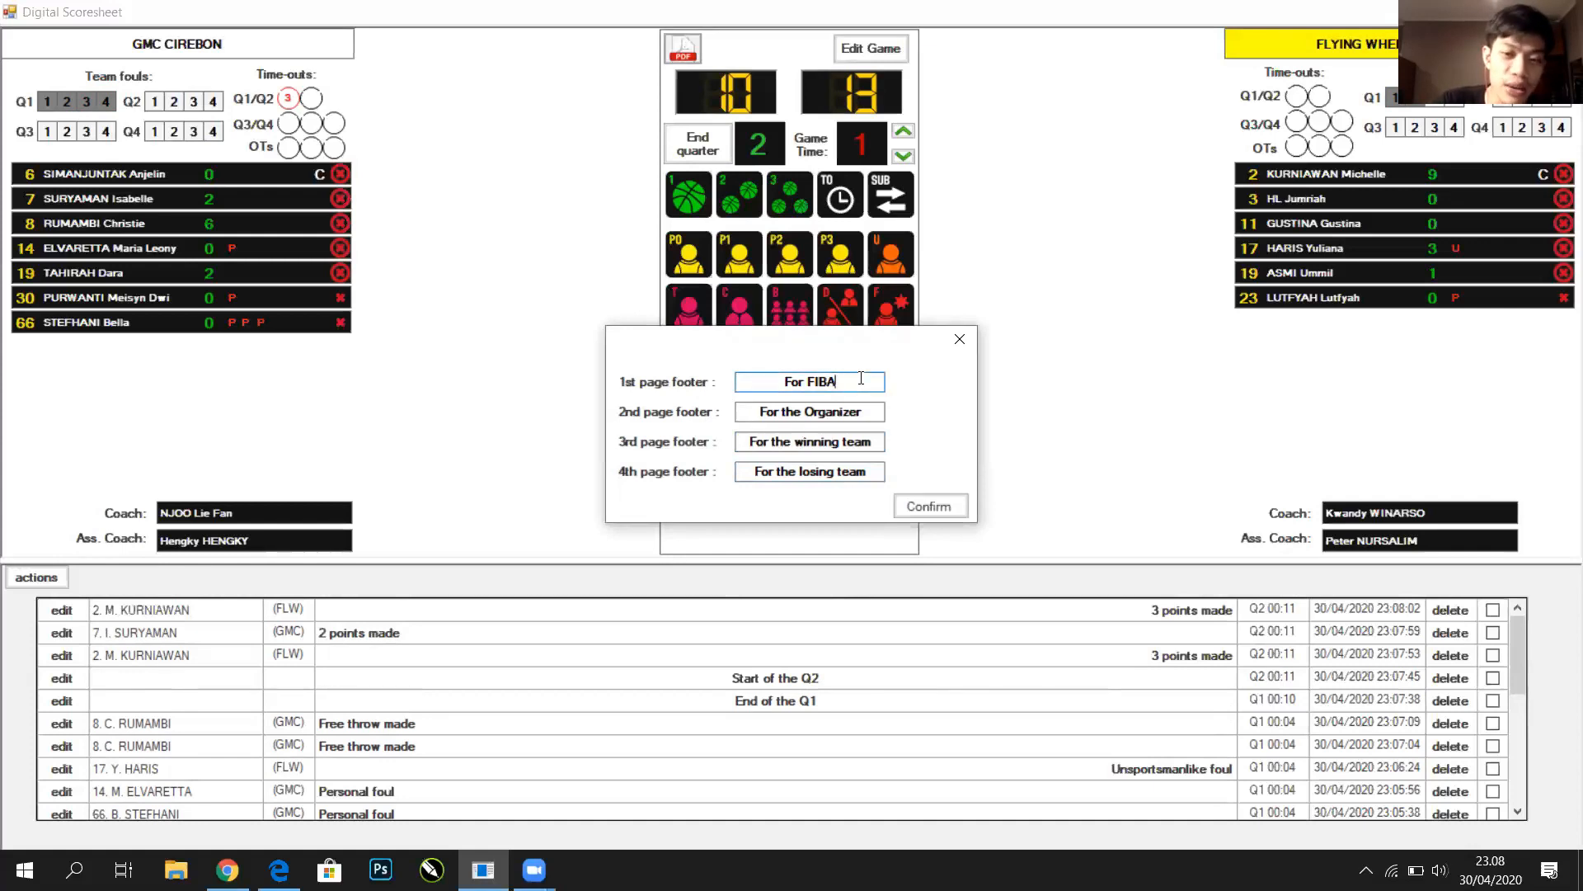
key(BackSpace)
key(BackSpace)
key(BackSpace)
key(BackSpace)
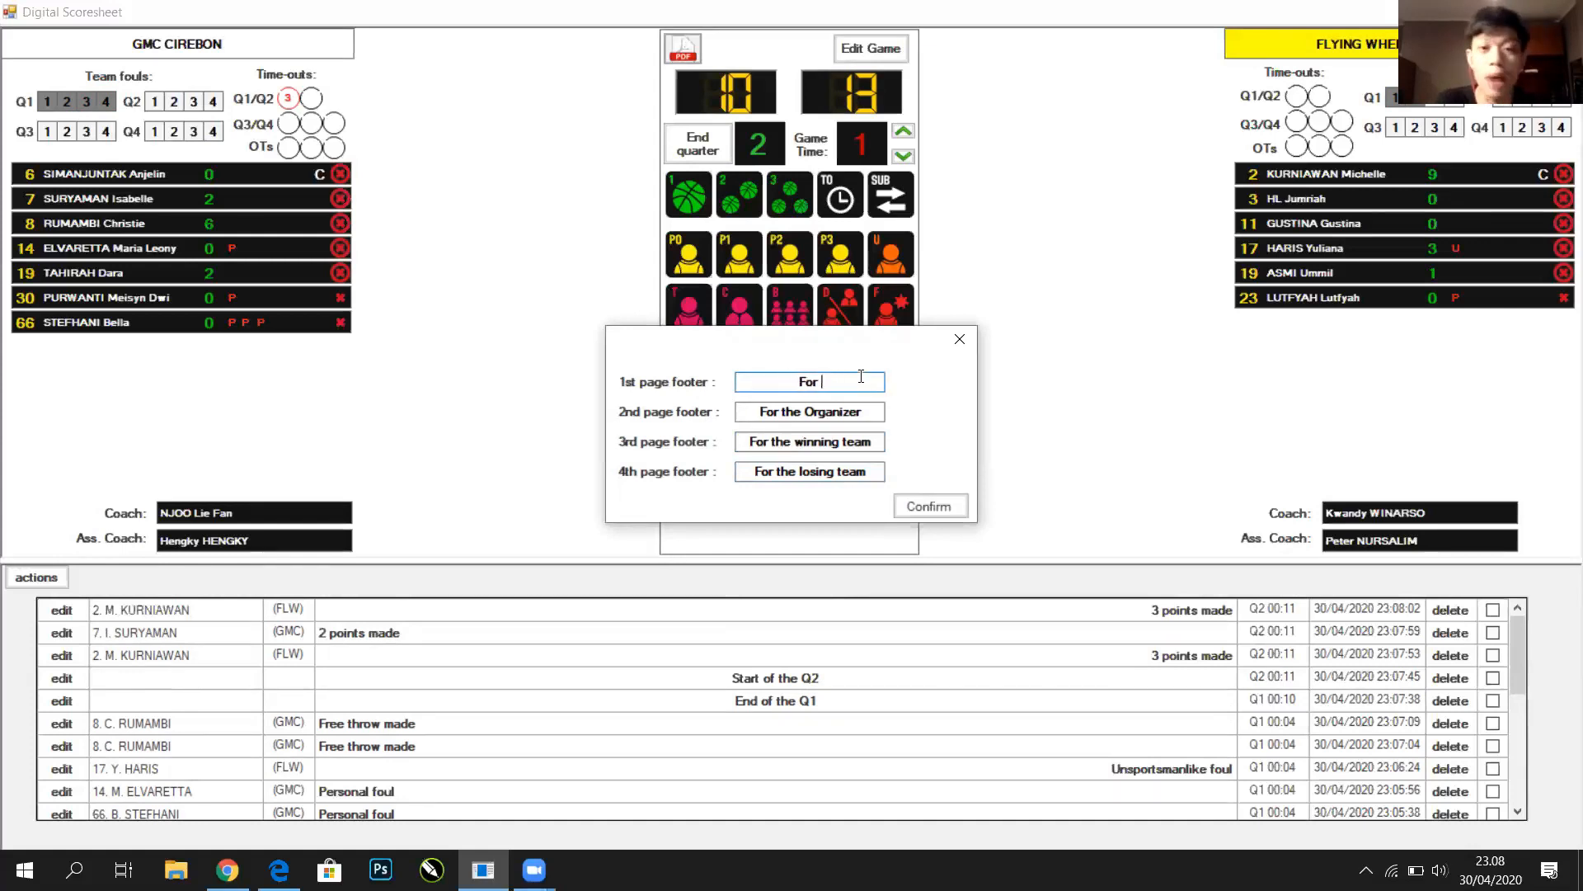
key(BackSpace)
key(BackSpace)
key(BackSpace)
key(BackSpace)
text(ARSIP)
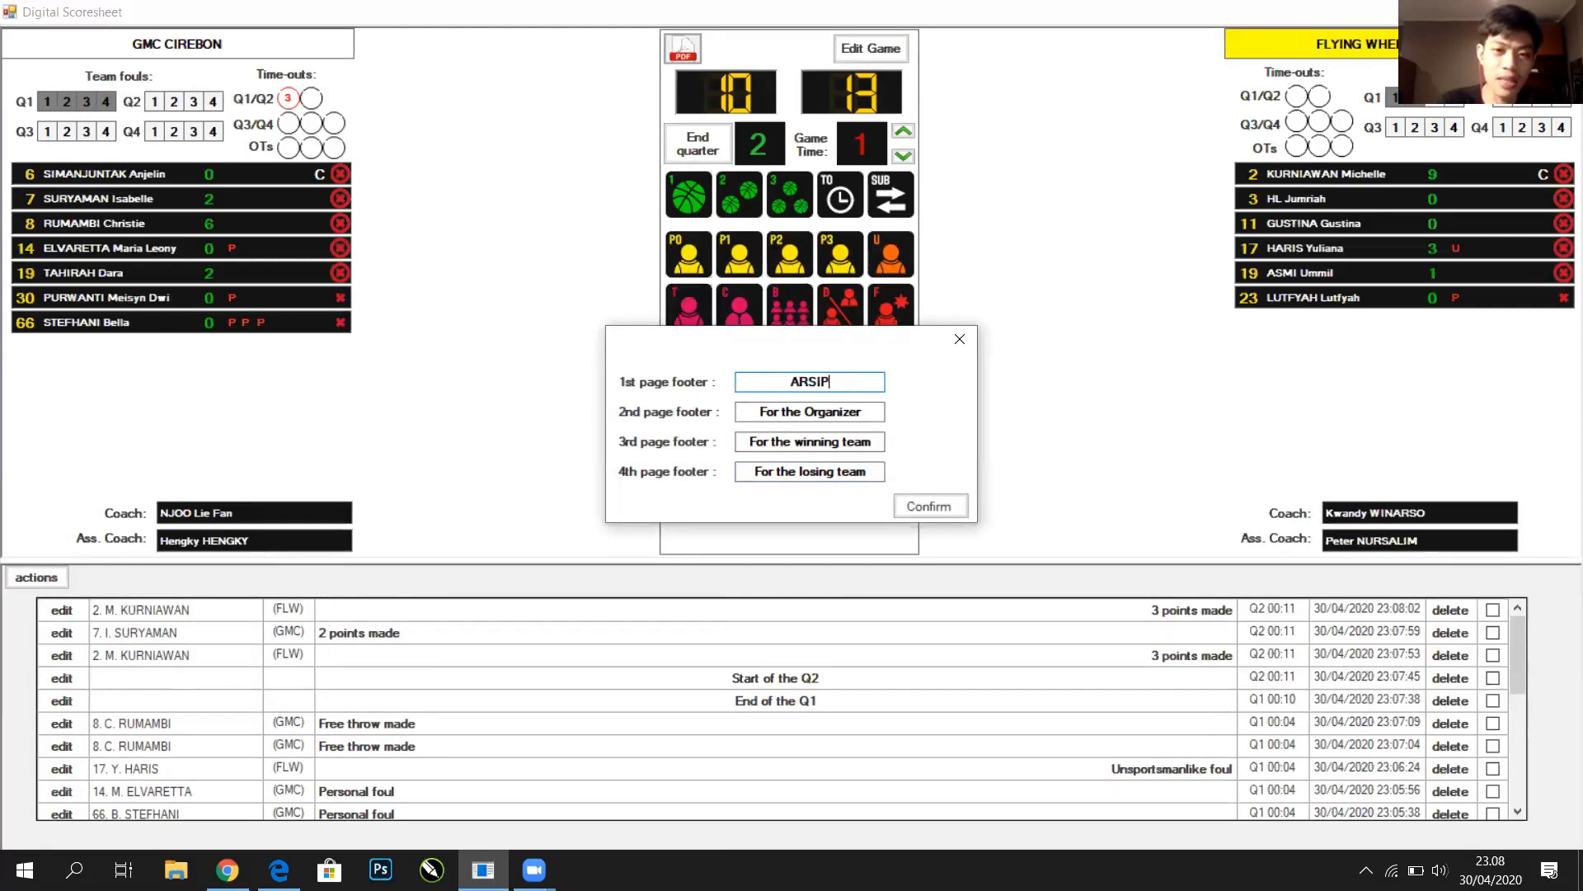
click(934, 509)
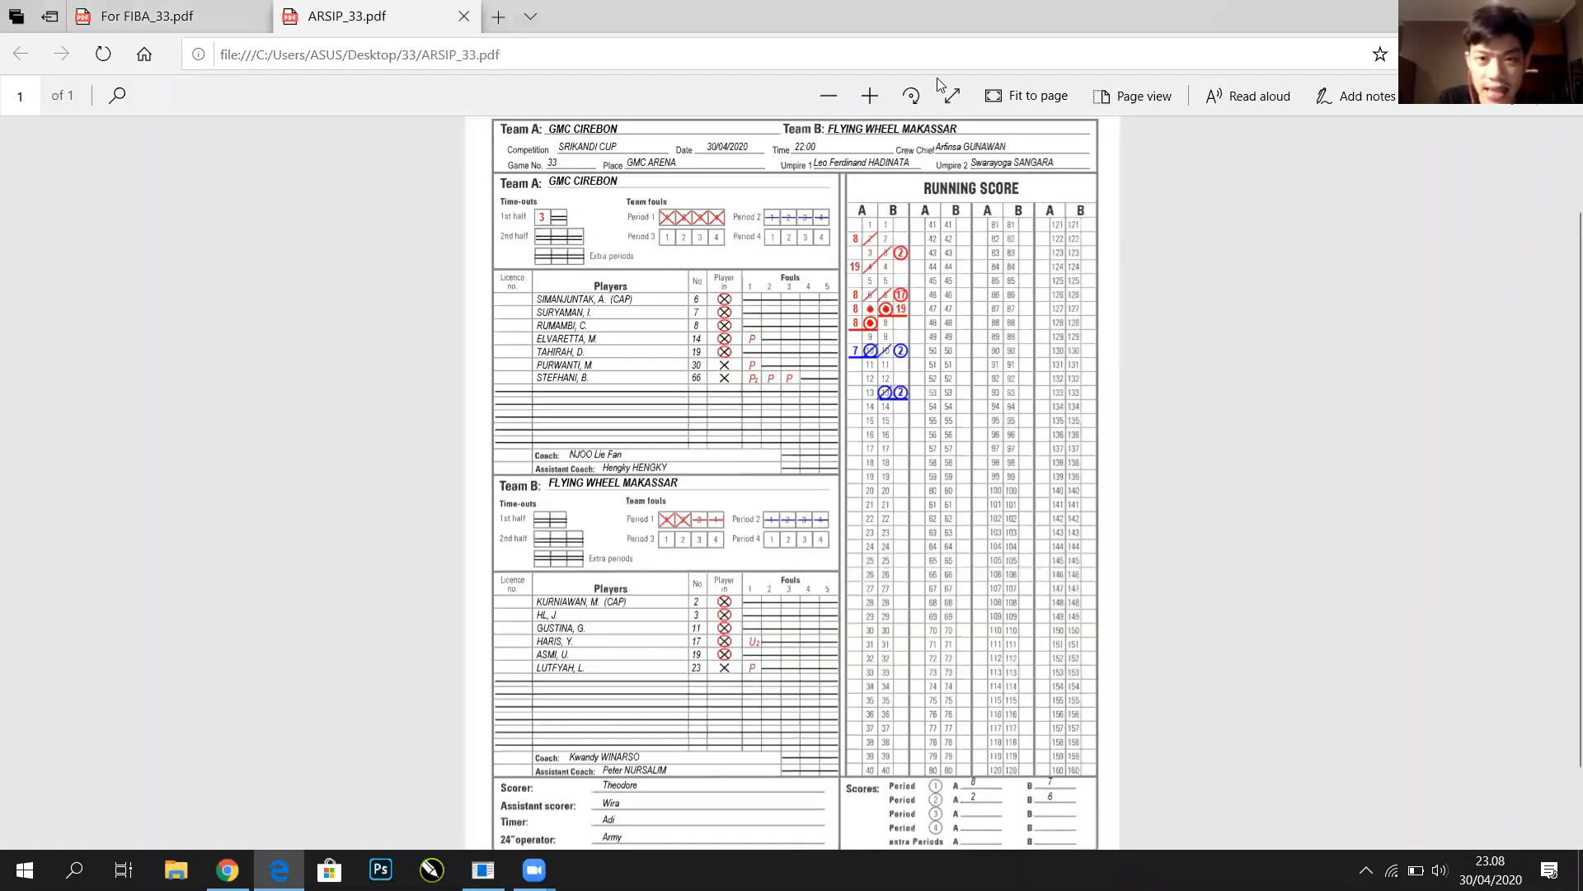
Zoom into ARSIP_33.pdf and scroll it to check period scores 8–7 and 2–6, then switch back
click(869, 96)
click(869, 97)
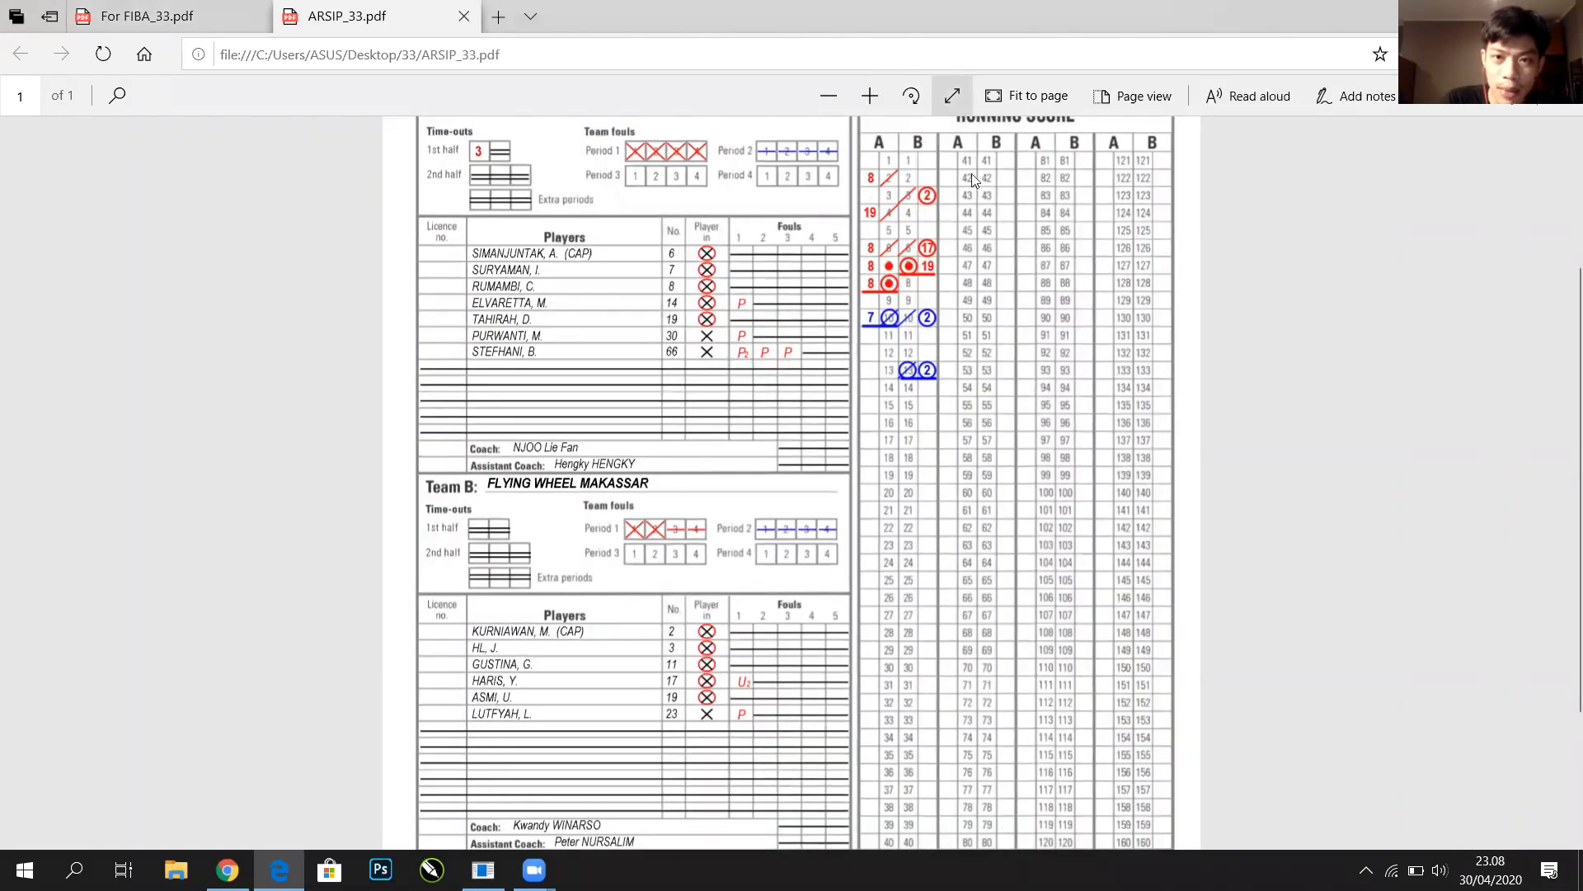
click(953, 95)
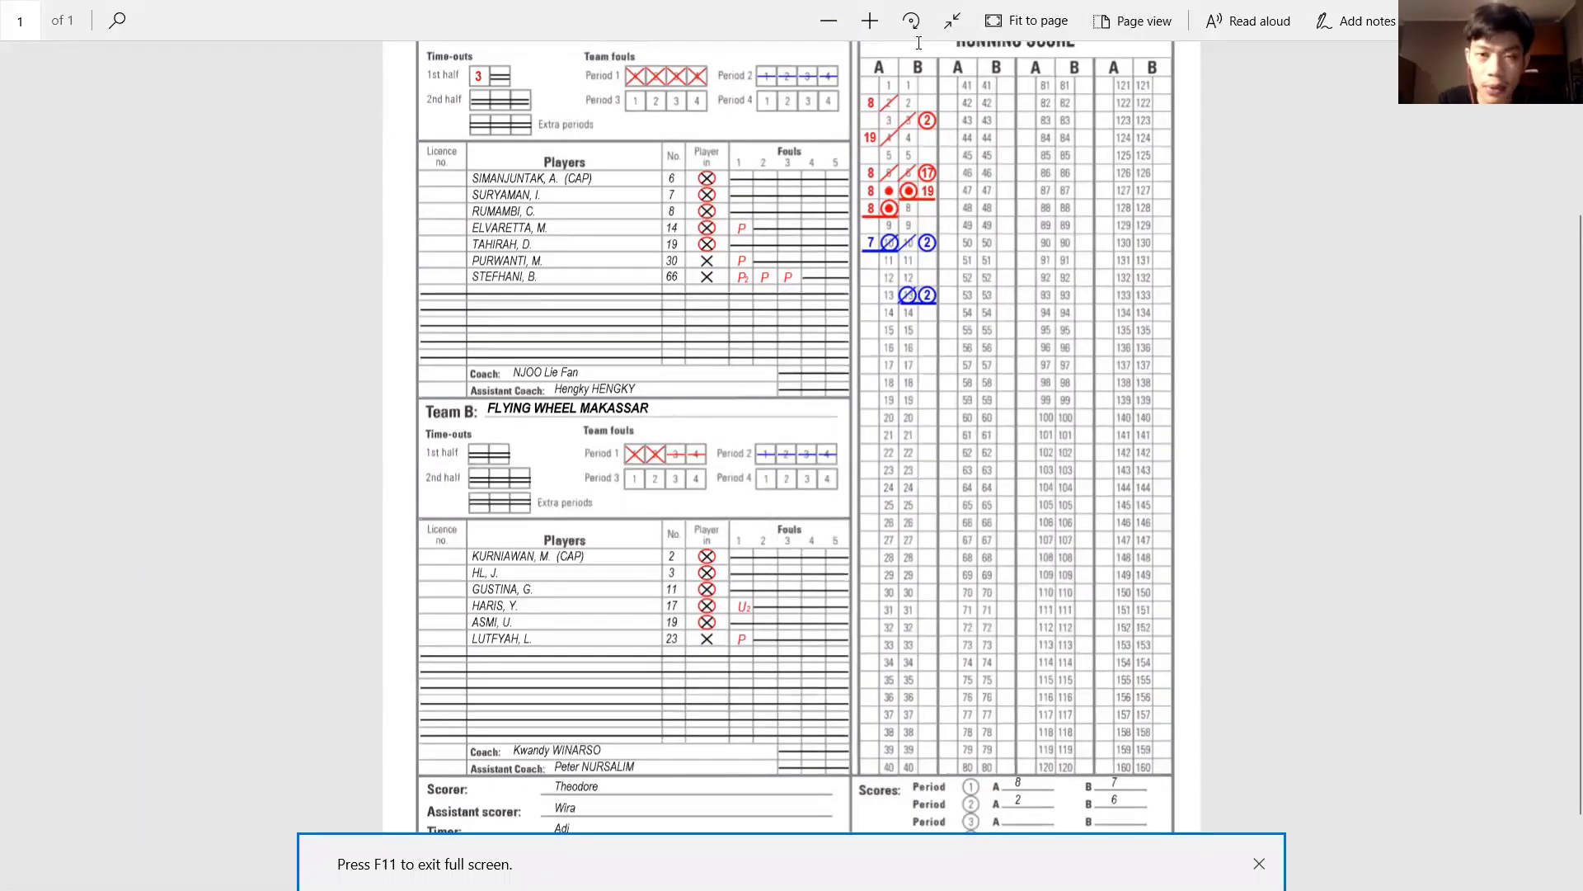
key(F11)
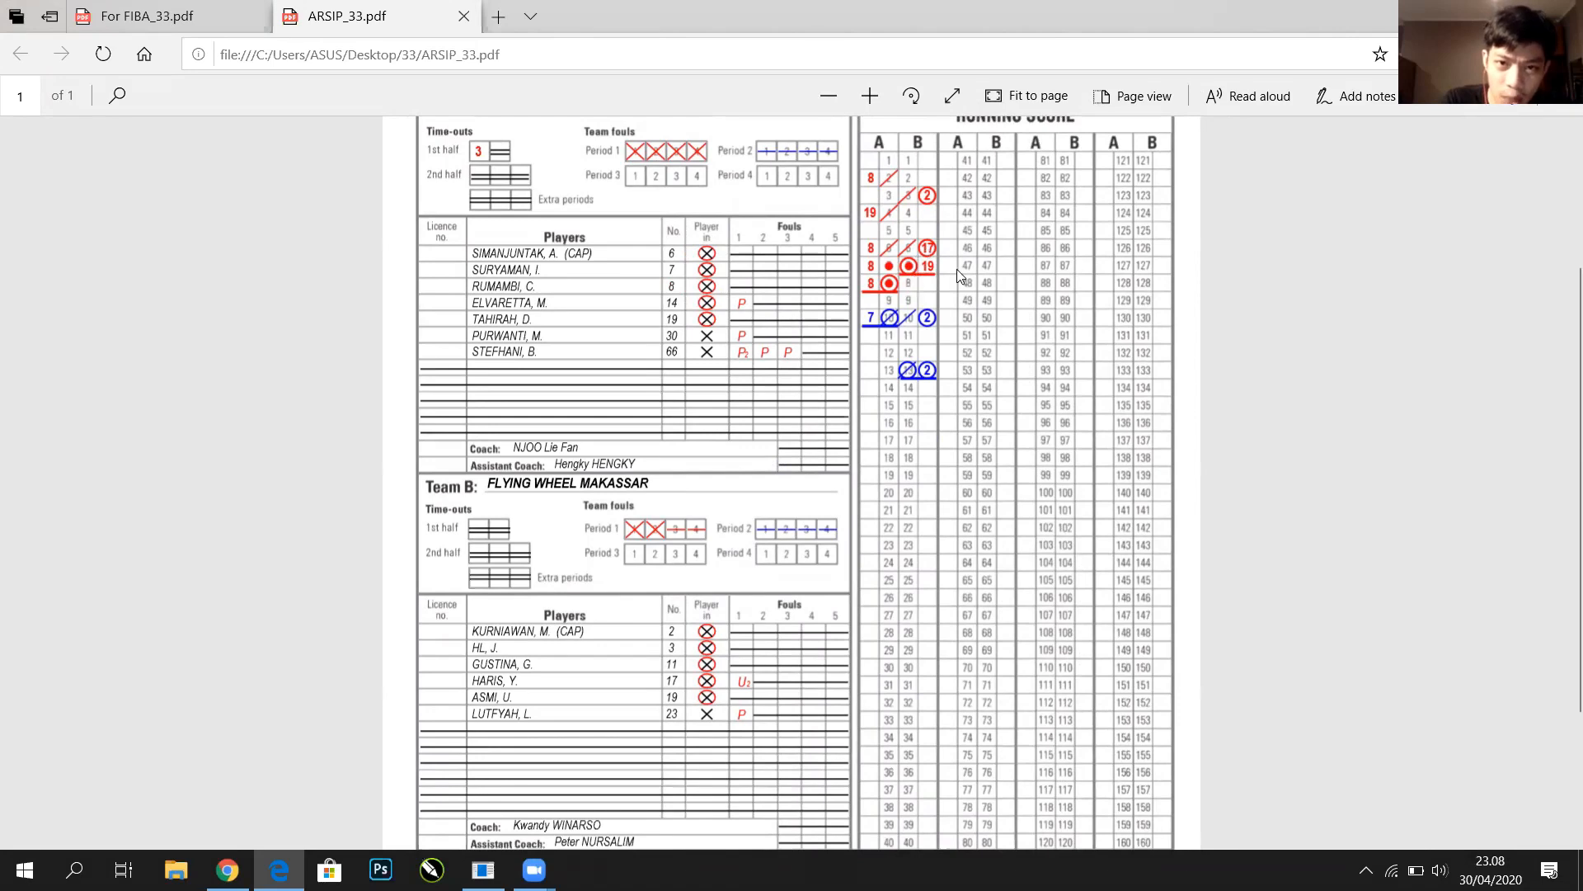
scroll(798, 330, down, 2)
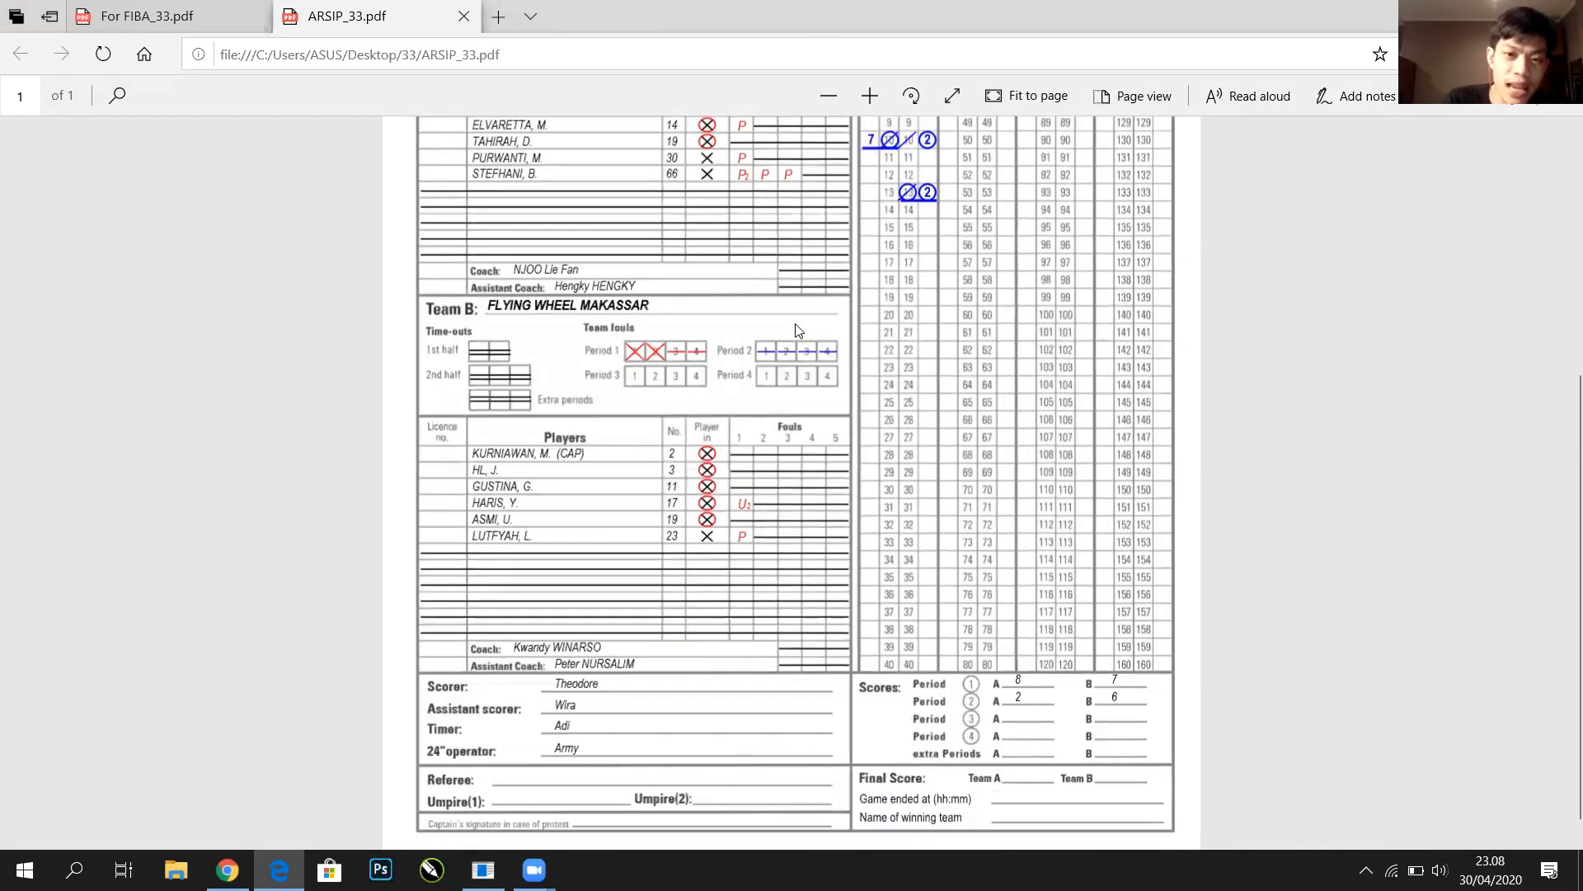
scroll(711, 346, up, 3)
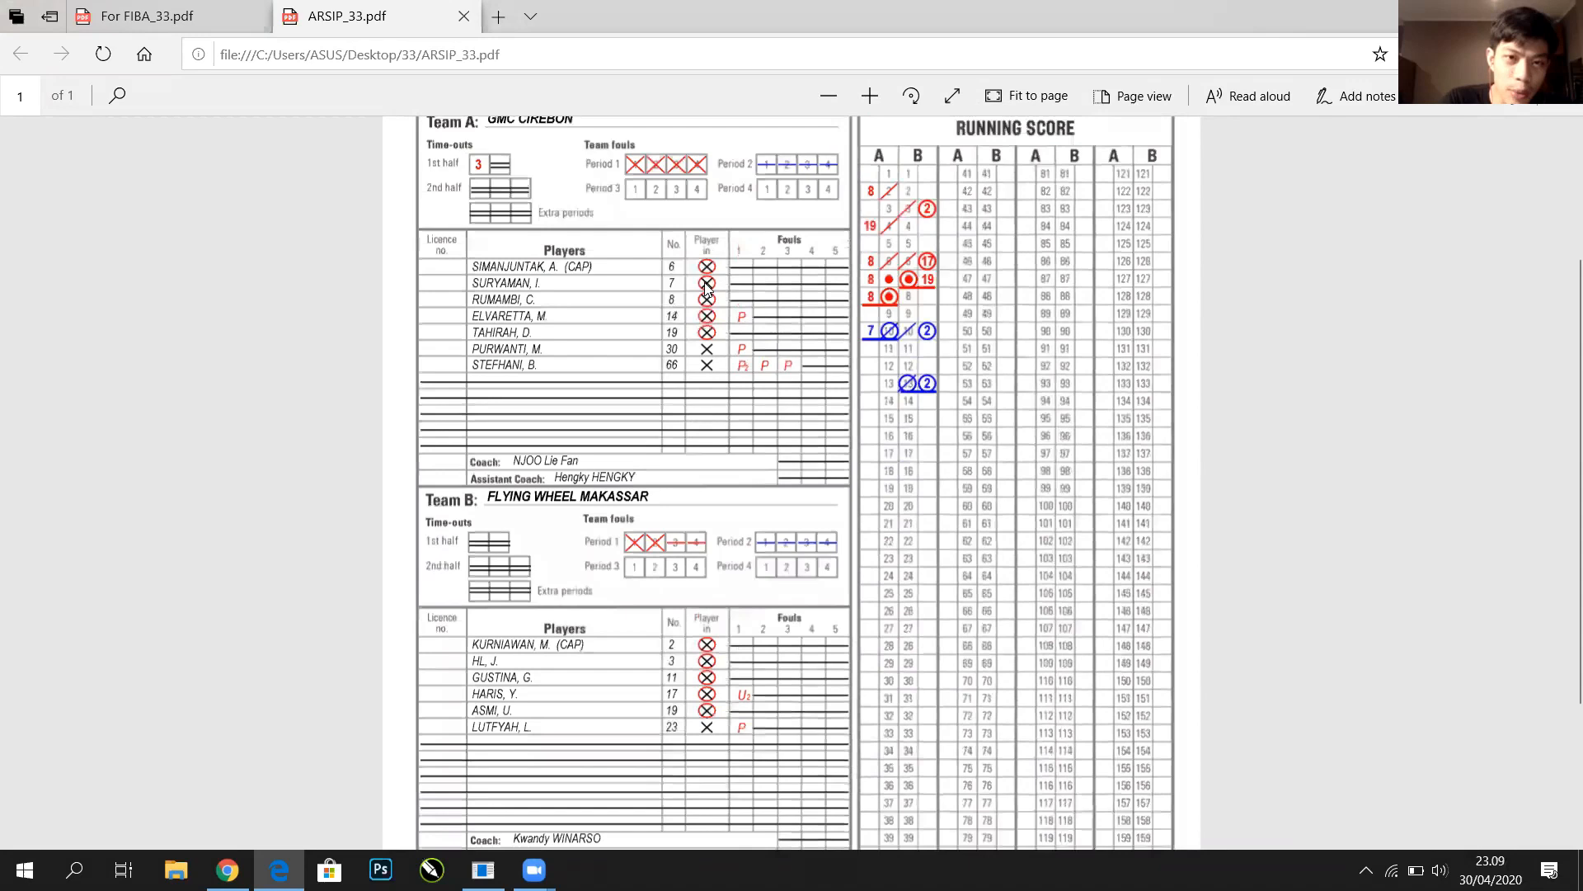
scroll(703, 280, up, 2)
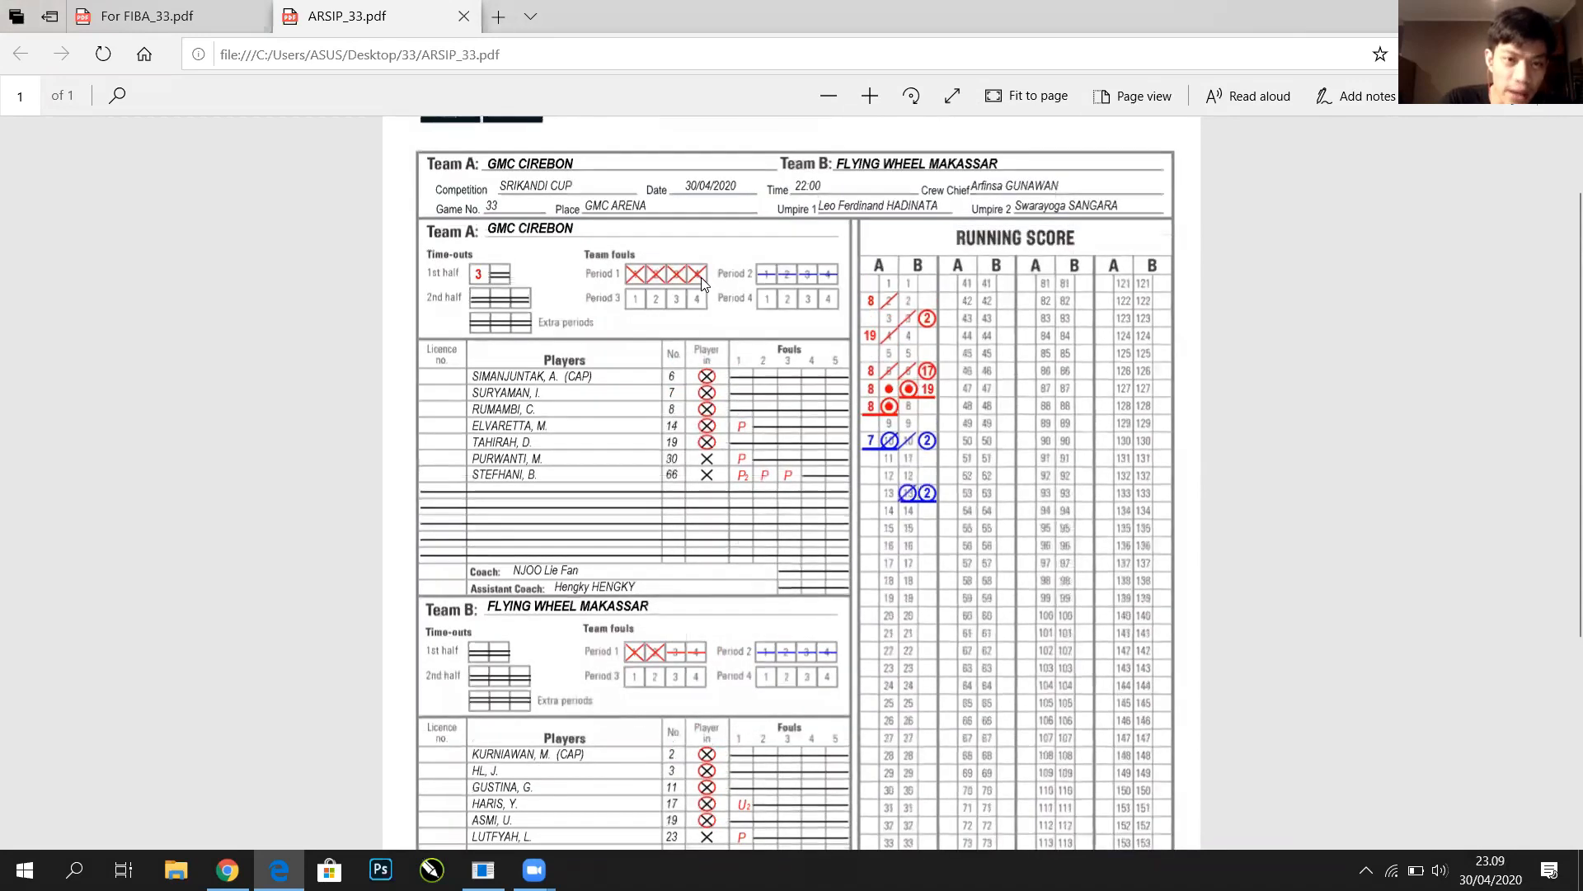
scroll(701, 277, down, 4)
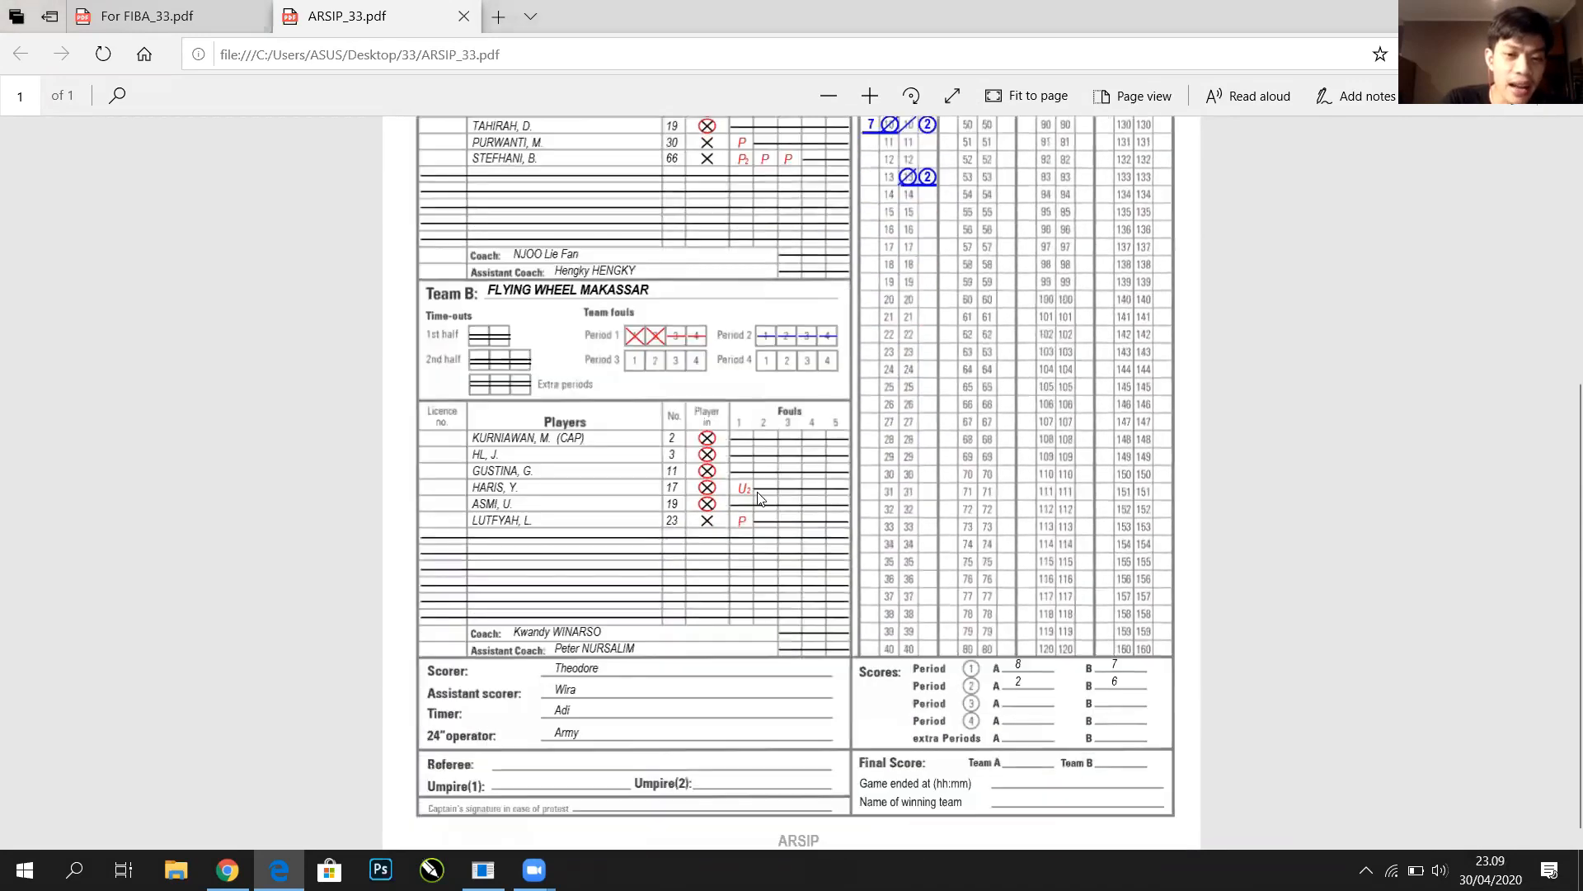
scroll(759, 498, up, 3)
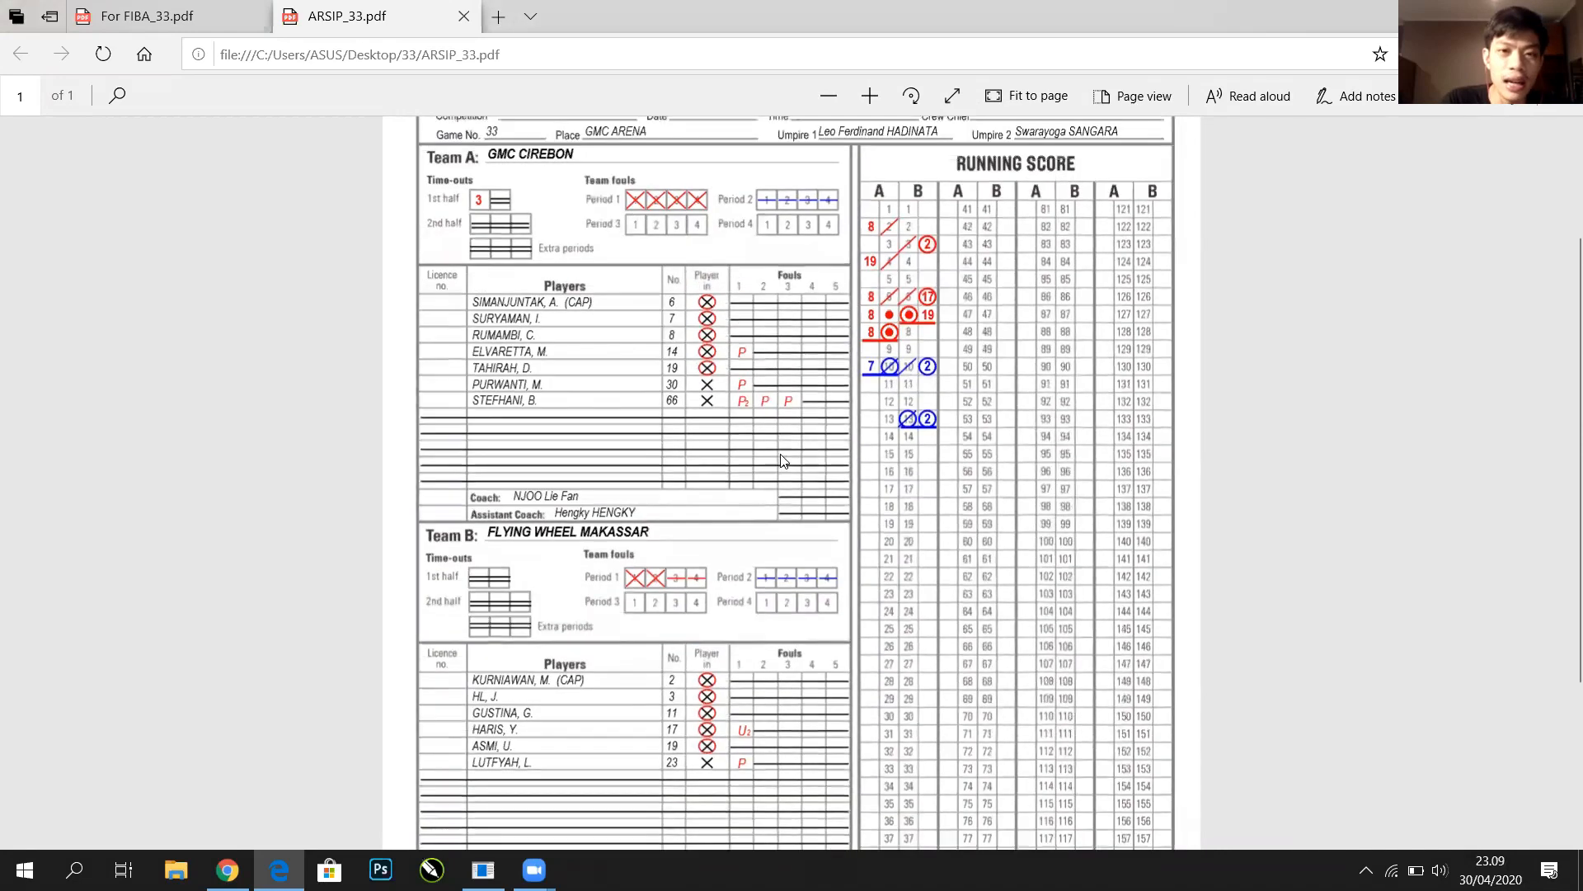
scroll(783, 460, up, 2)
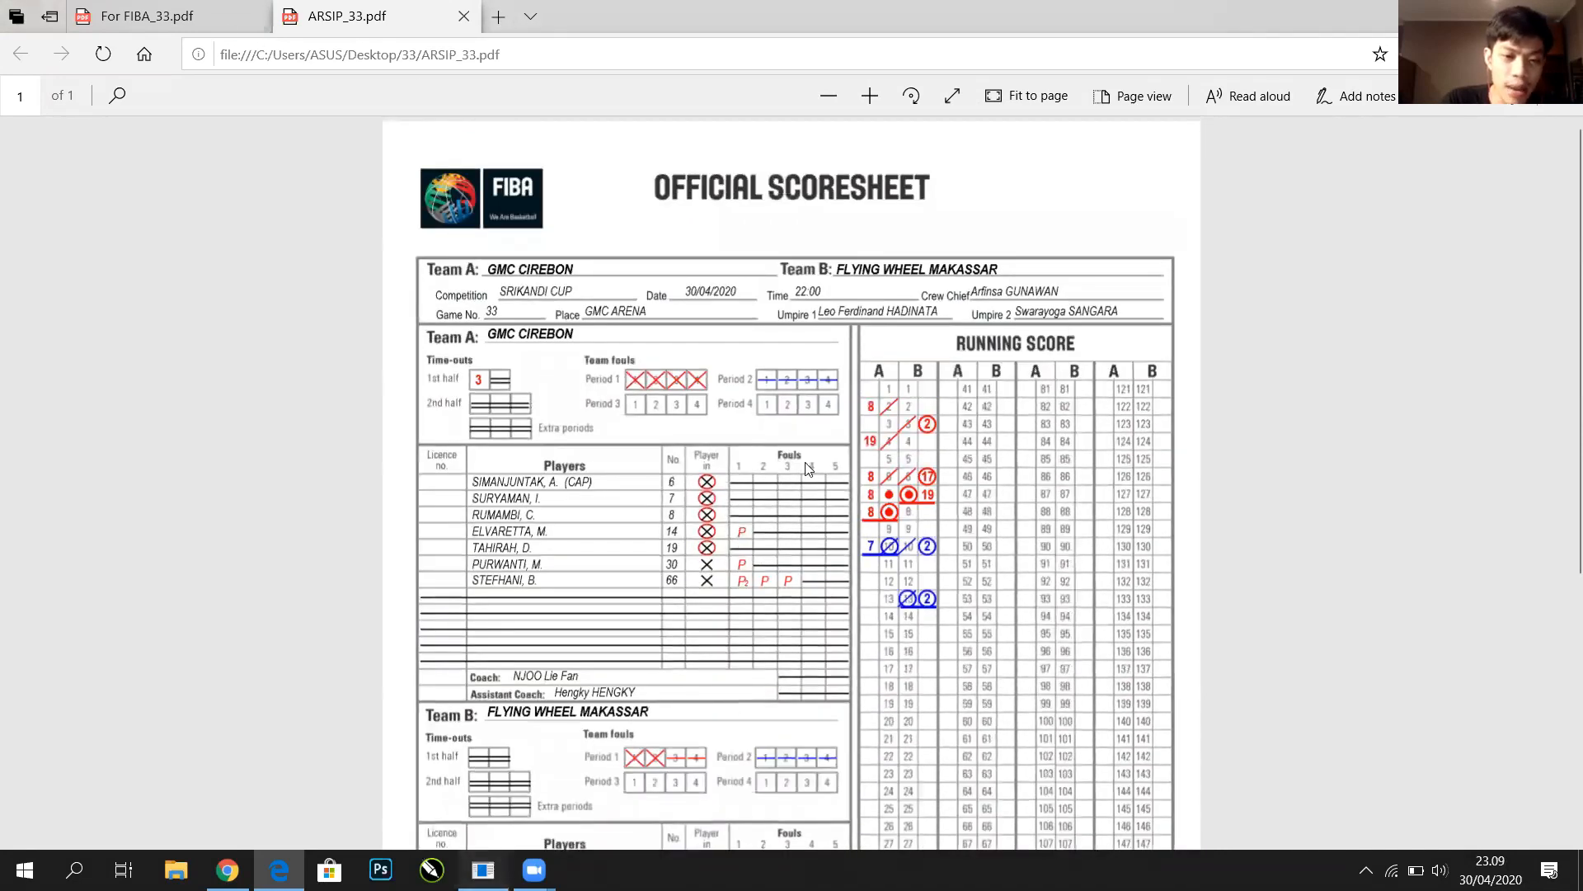
key(alt+Tab)
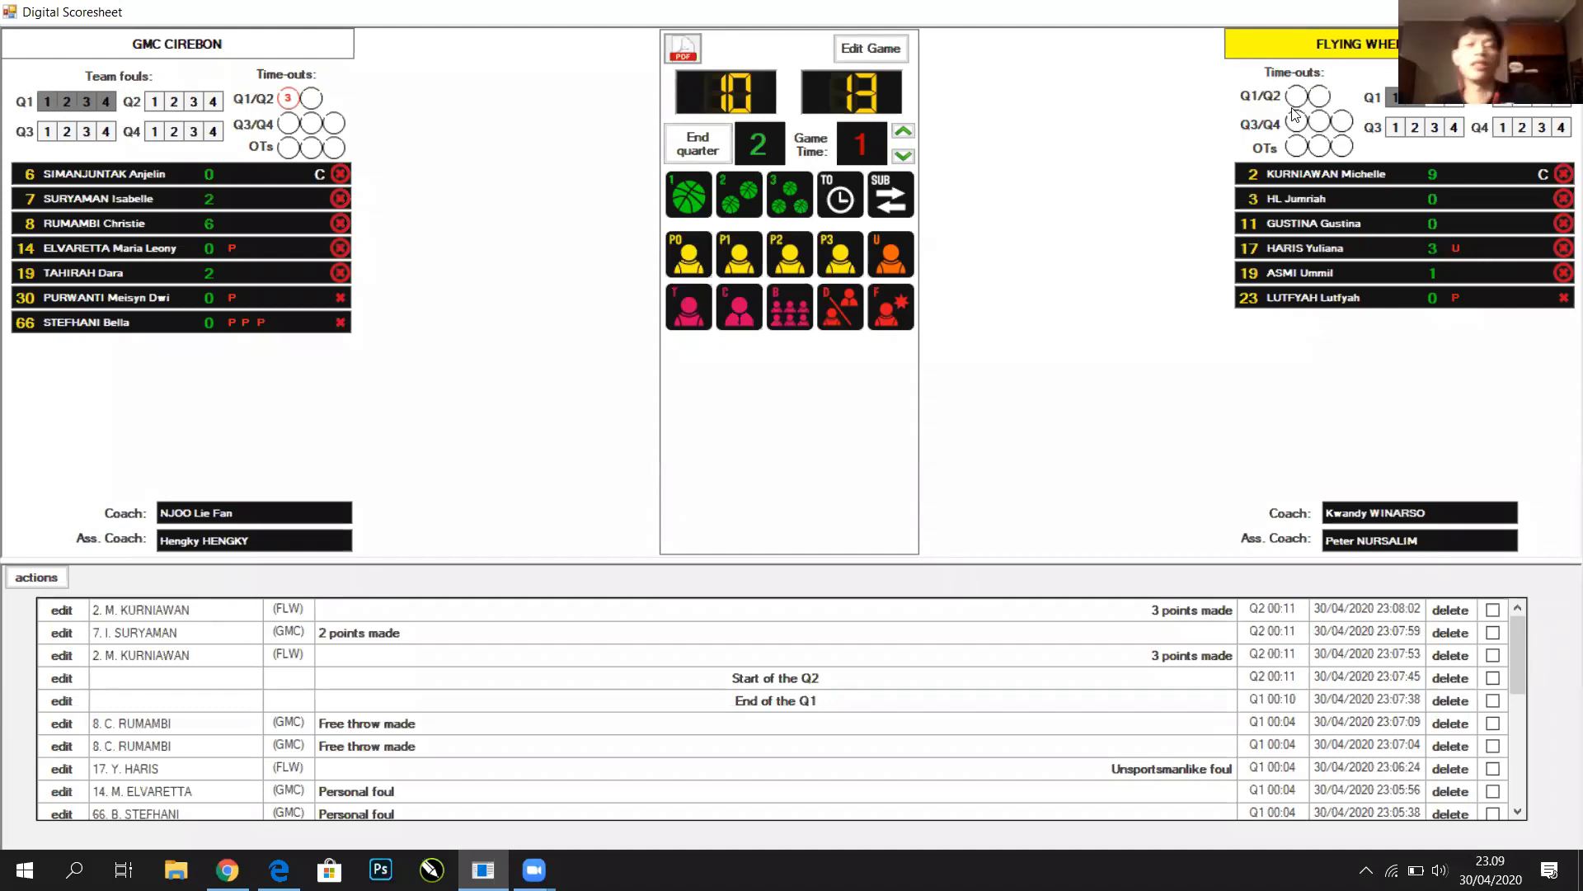
Advance the Q2 game clock to minute 3, then bring ARSIP_33.pdf to the front
click(903, 131)
click(904, 131)
click(904, 131)
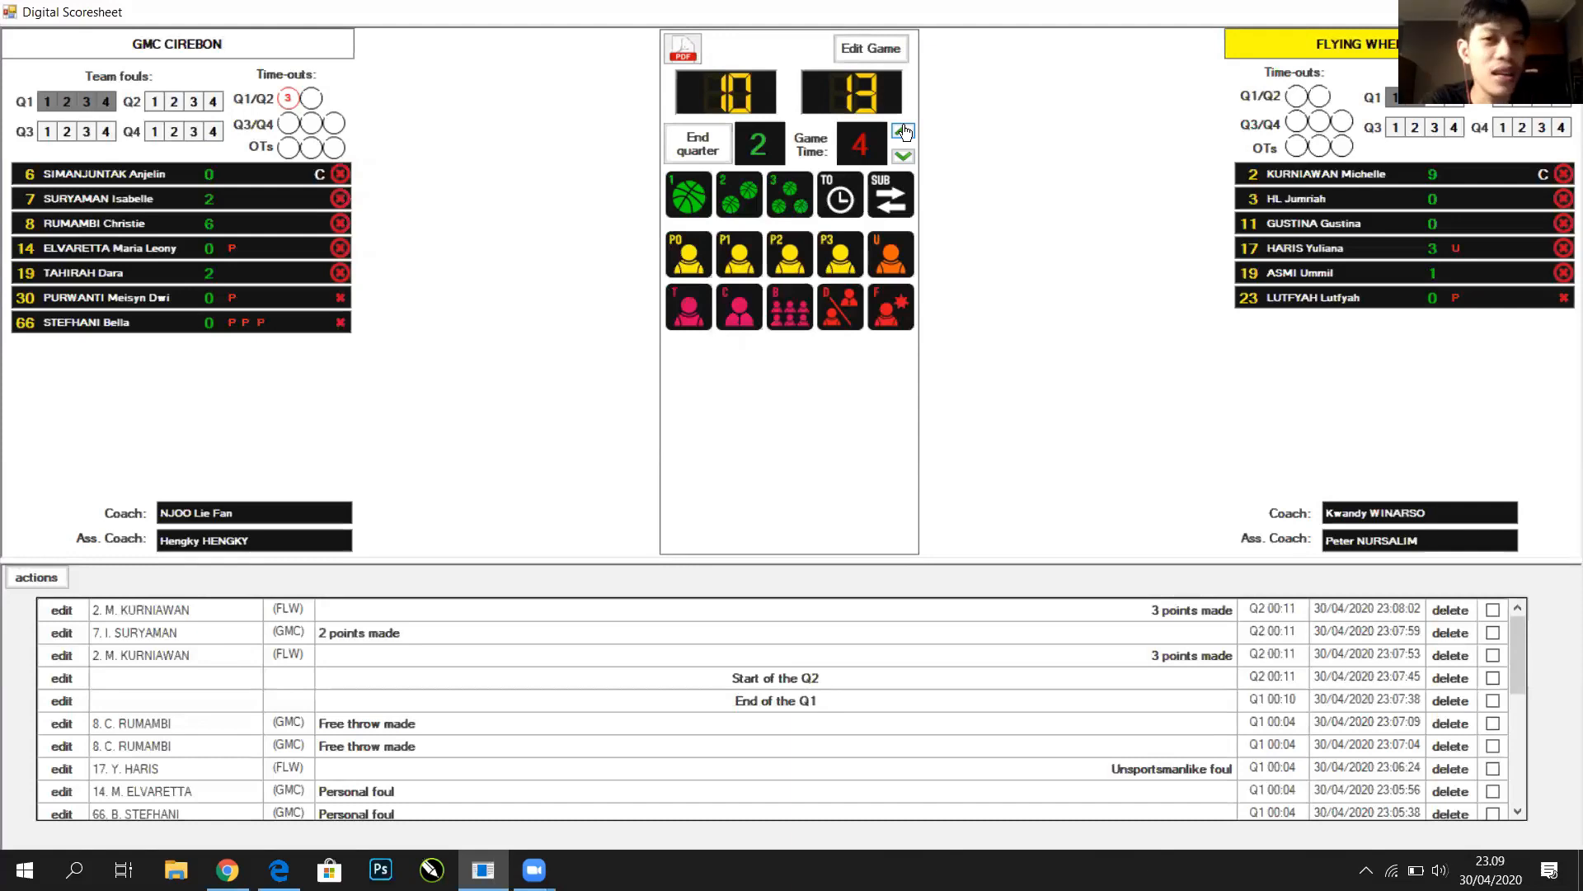
click(278, 869)
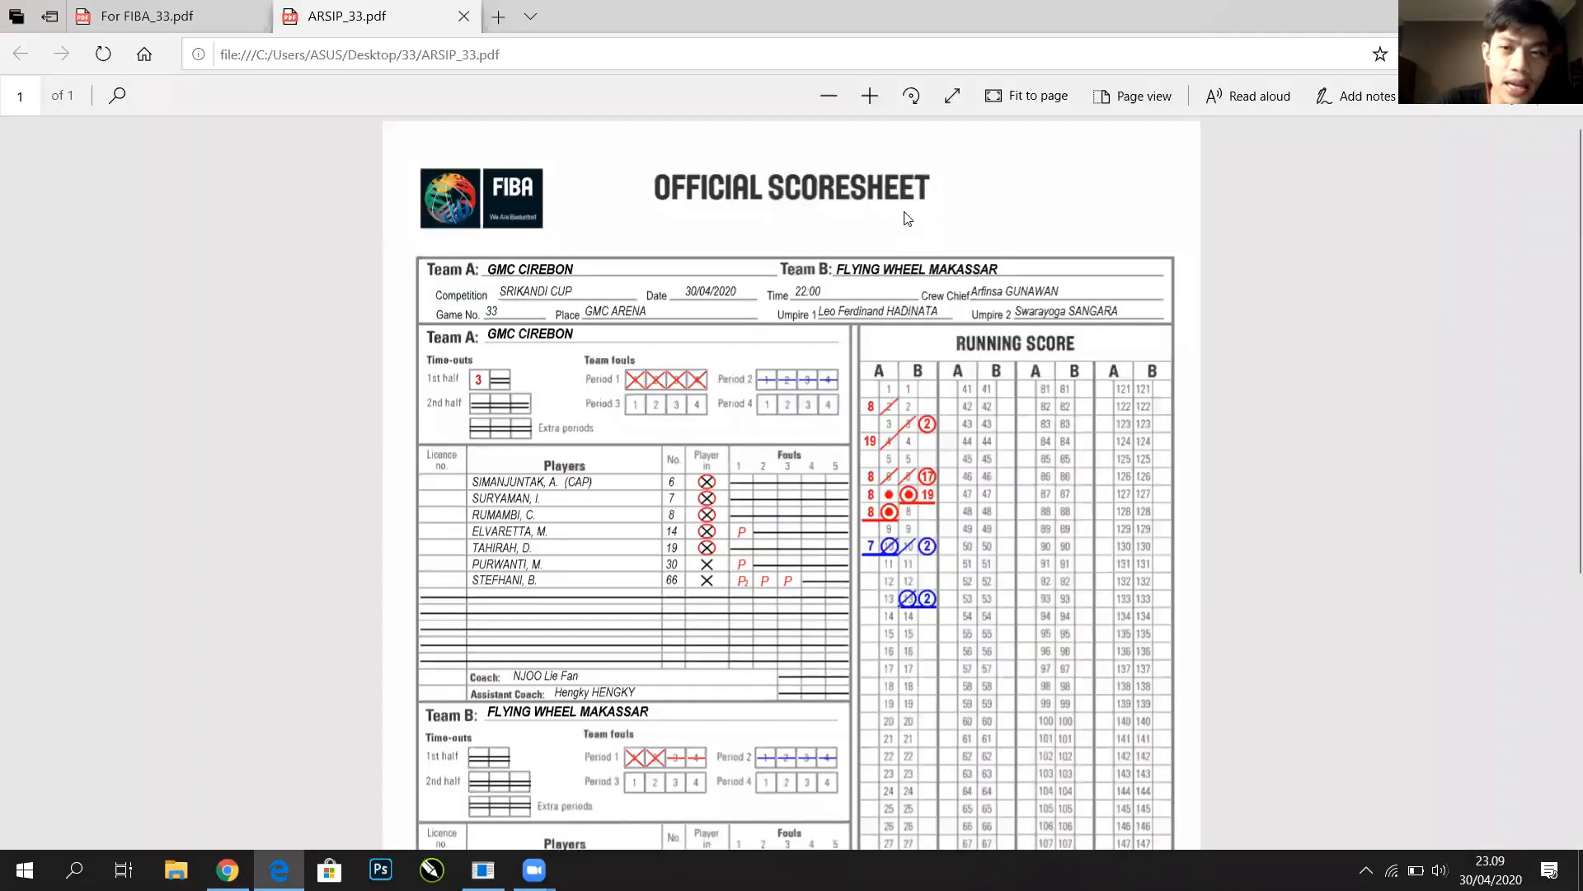
Scroll up and down through ARSIP_33.pdf to review the filled scoresheet
scroll(907, 218, down, 1)
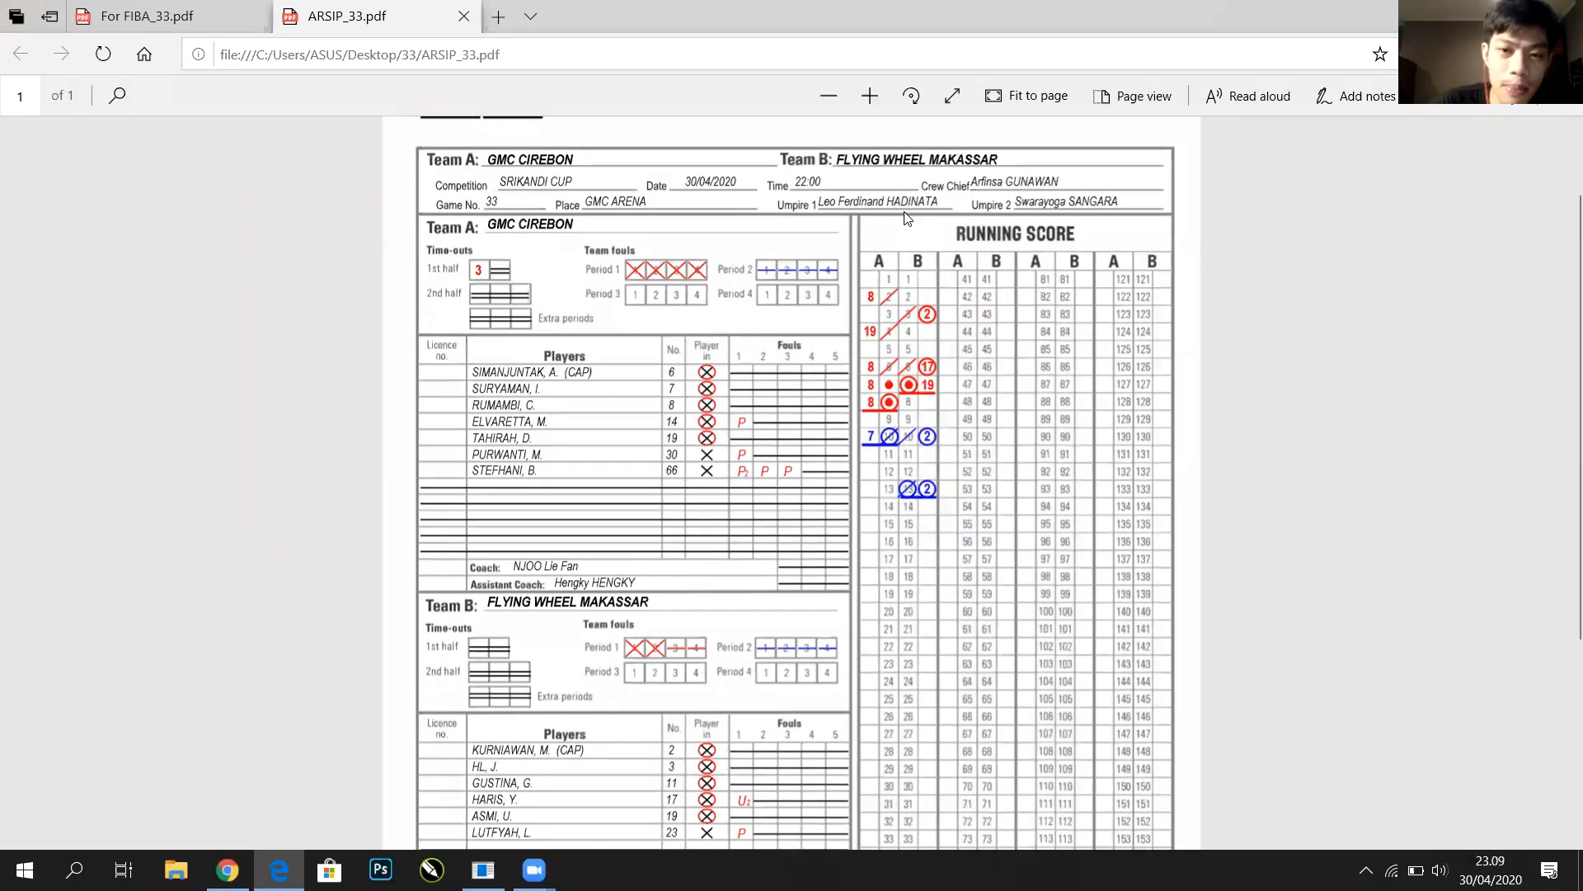
scroll(1037, 314, down, 2)
scroll(1037, 313, up, 2)
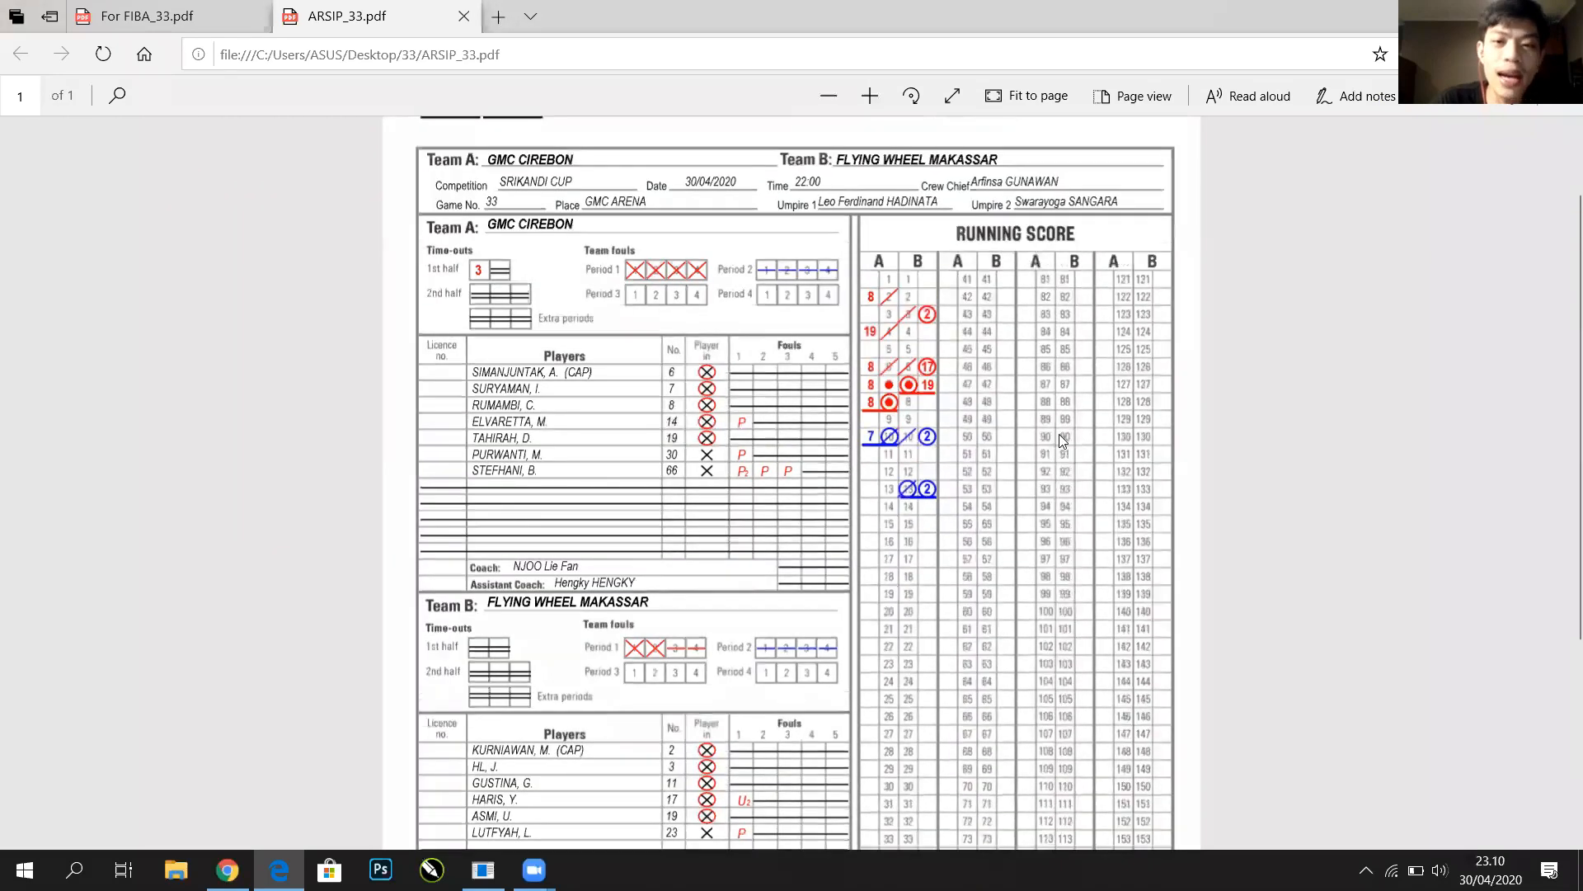
scroll(1031, 338, down, 2)
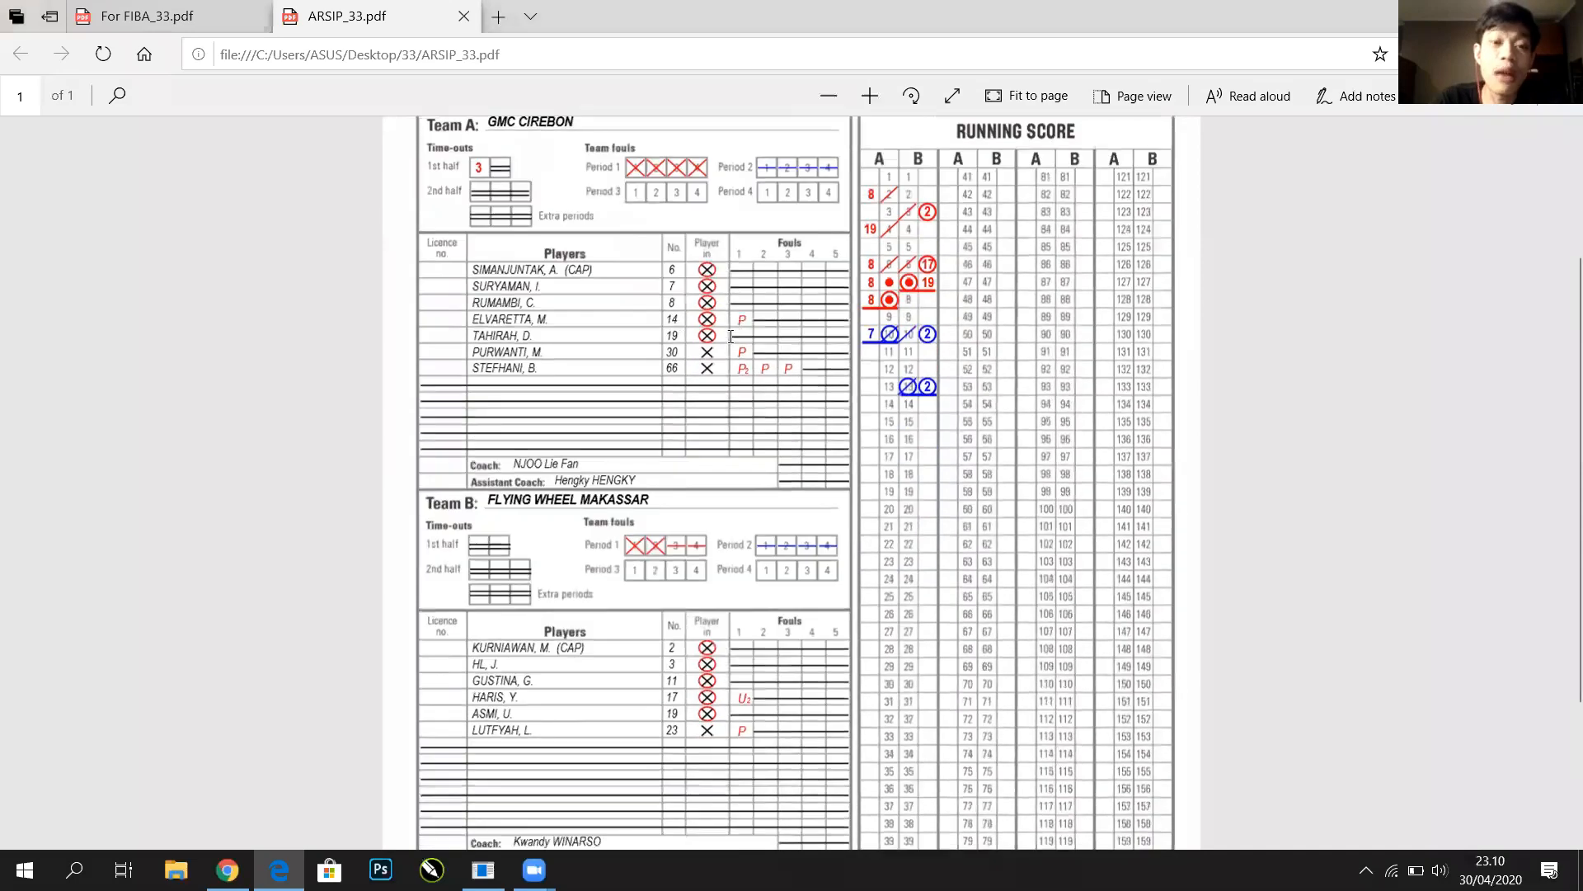
scroll(1021, 339, up, 2)
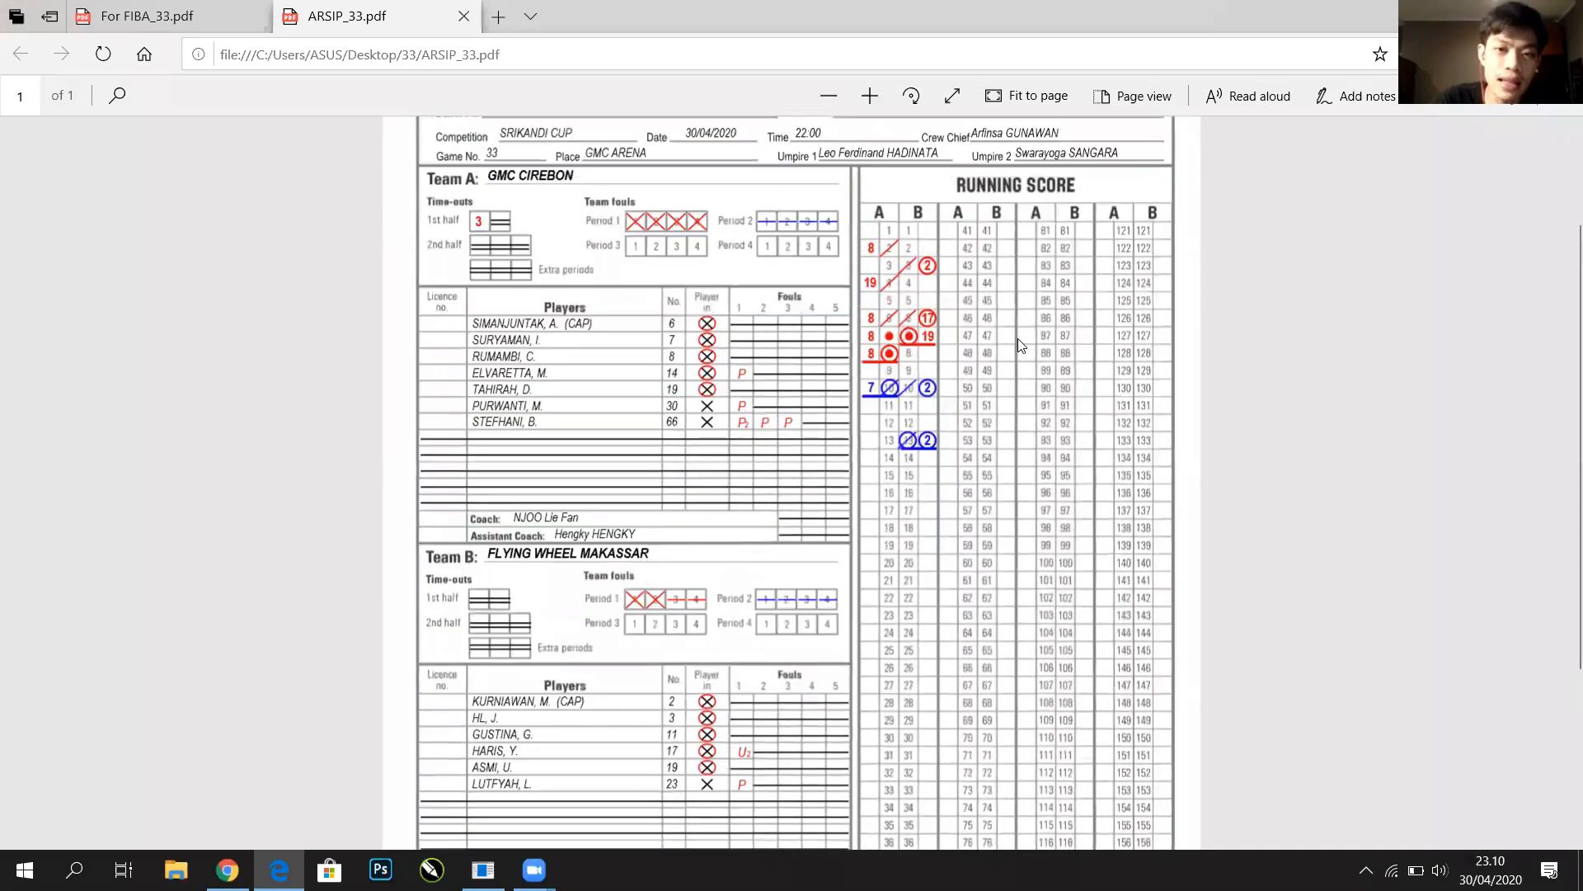
scroll(740, 437, down, 2)
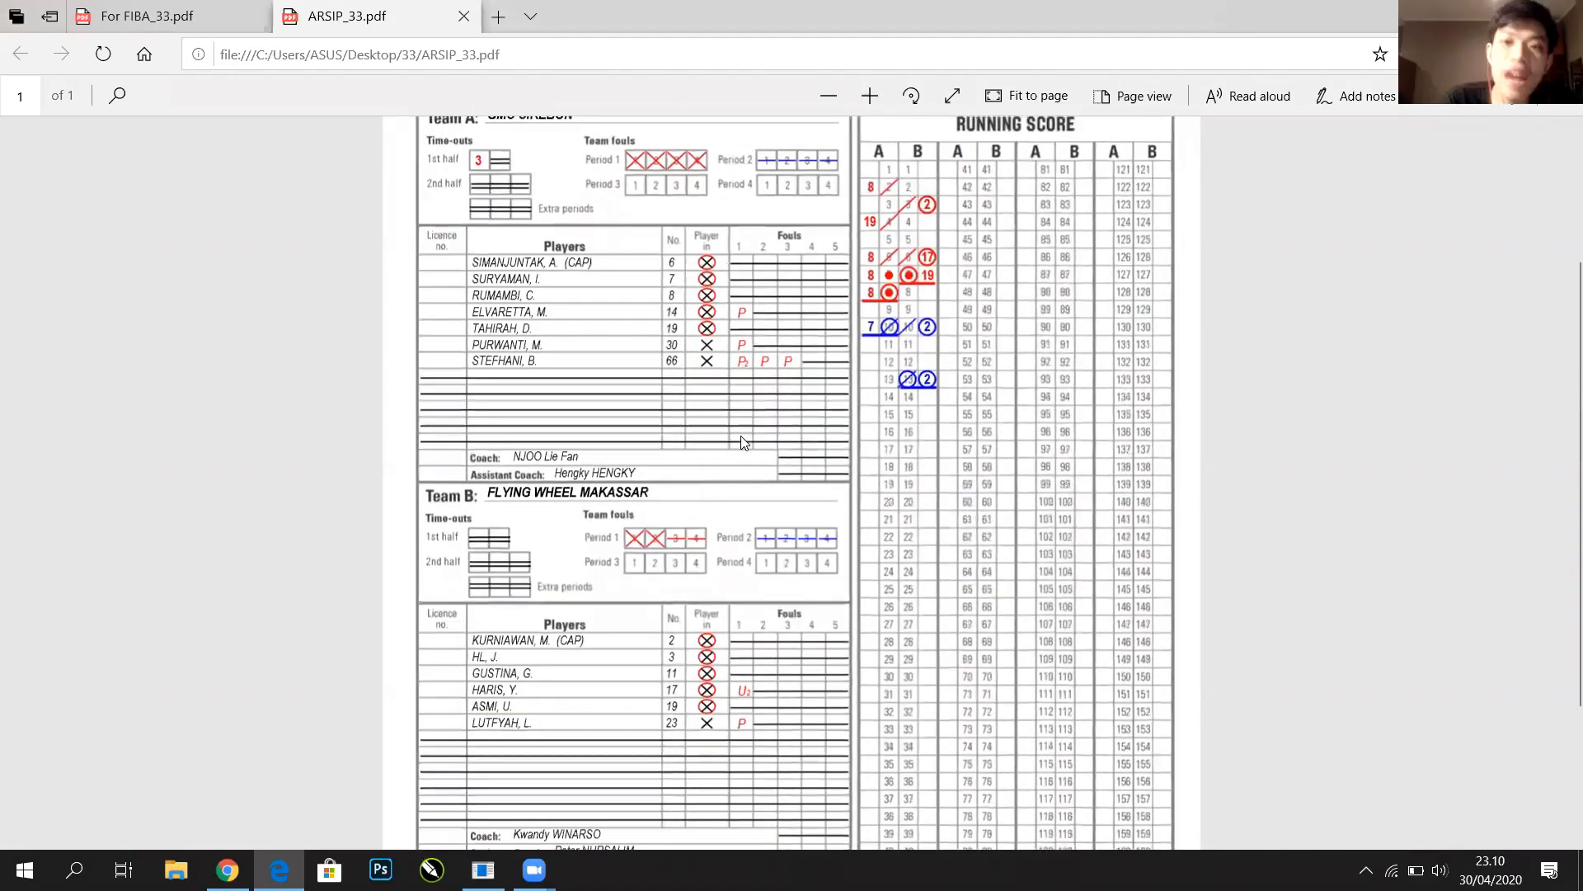
scroll(1072, 247, up, 2)
scroll(1216, 123, up, 2)
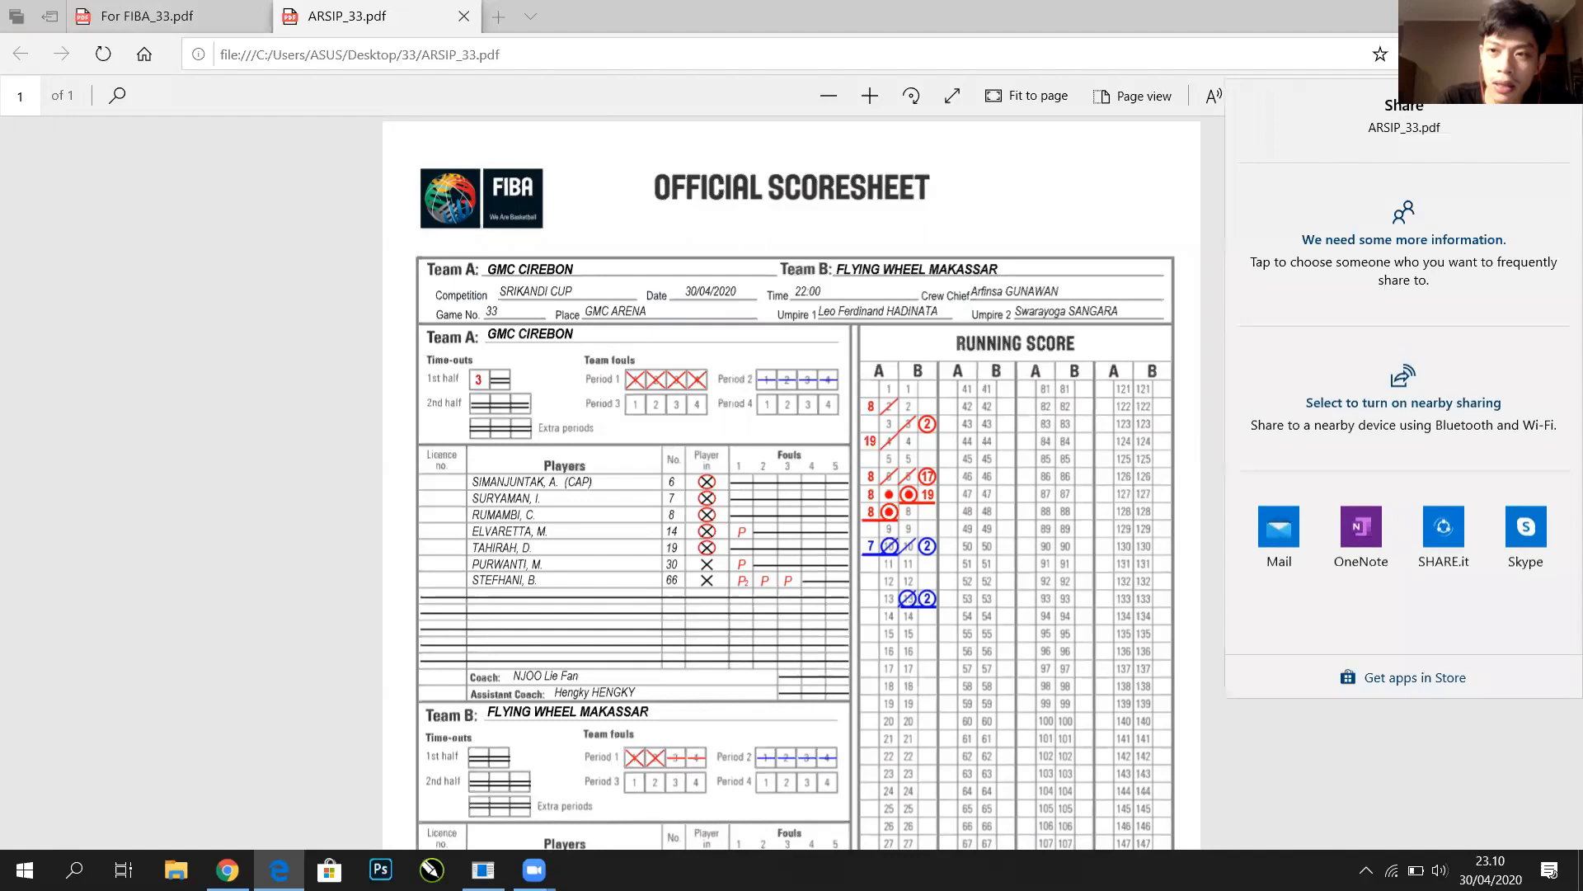
Start a Mail message with ARSIP_33.pdf attached, add the suggested contact as recipient, and select the subject
click(1279, 532)
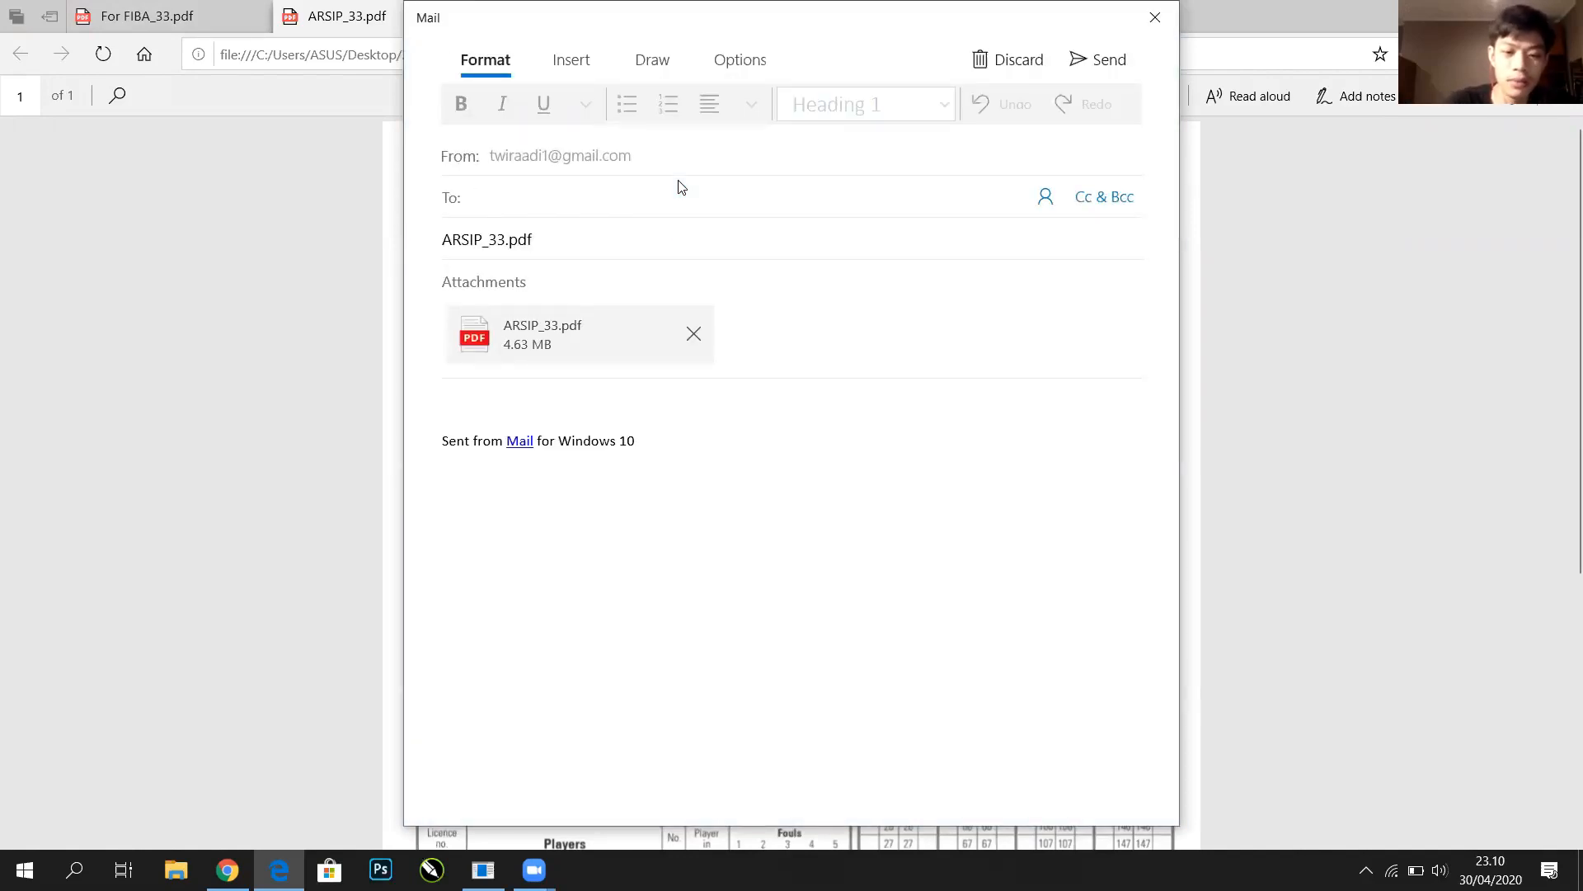
text(ryan)
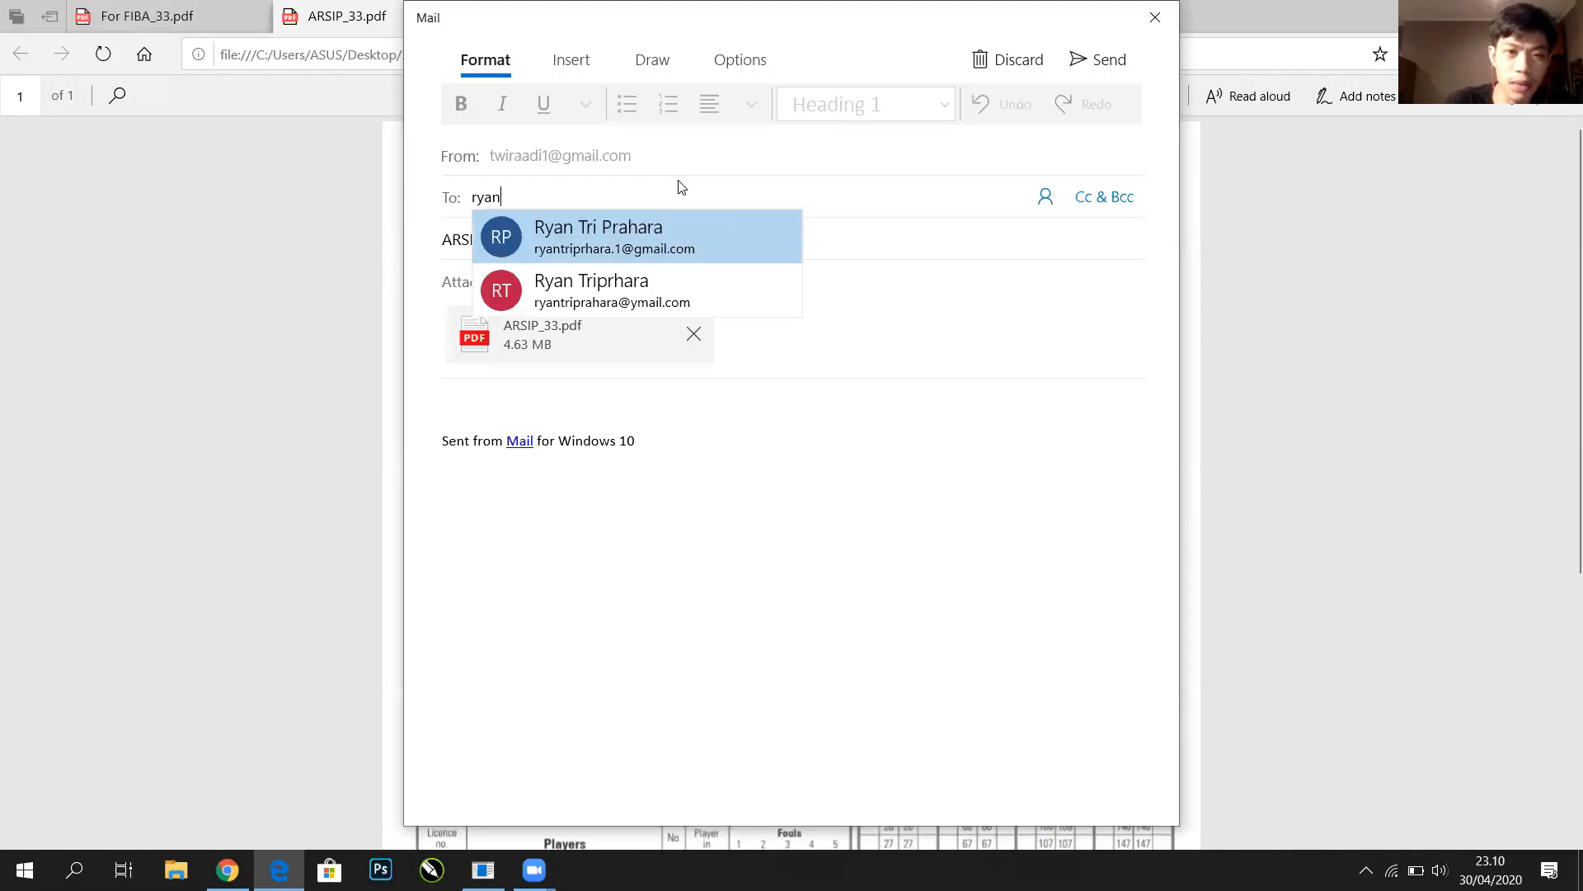
click(691, 225)
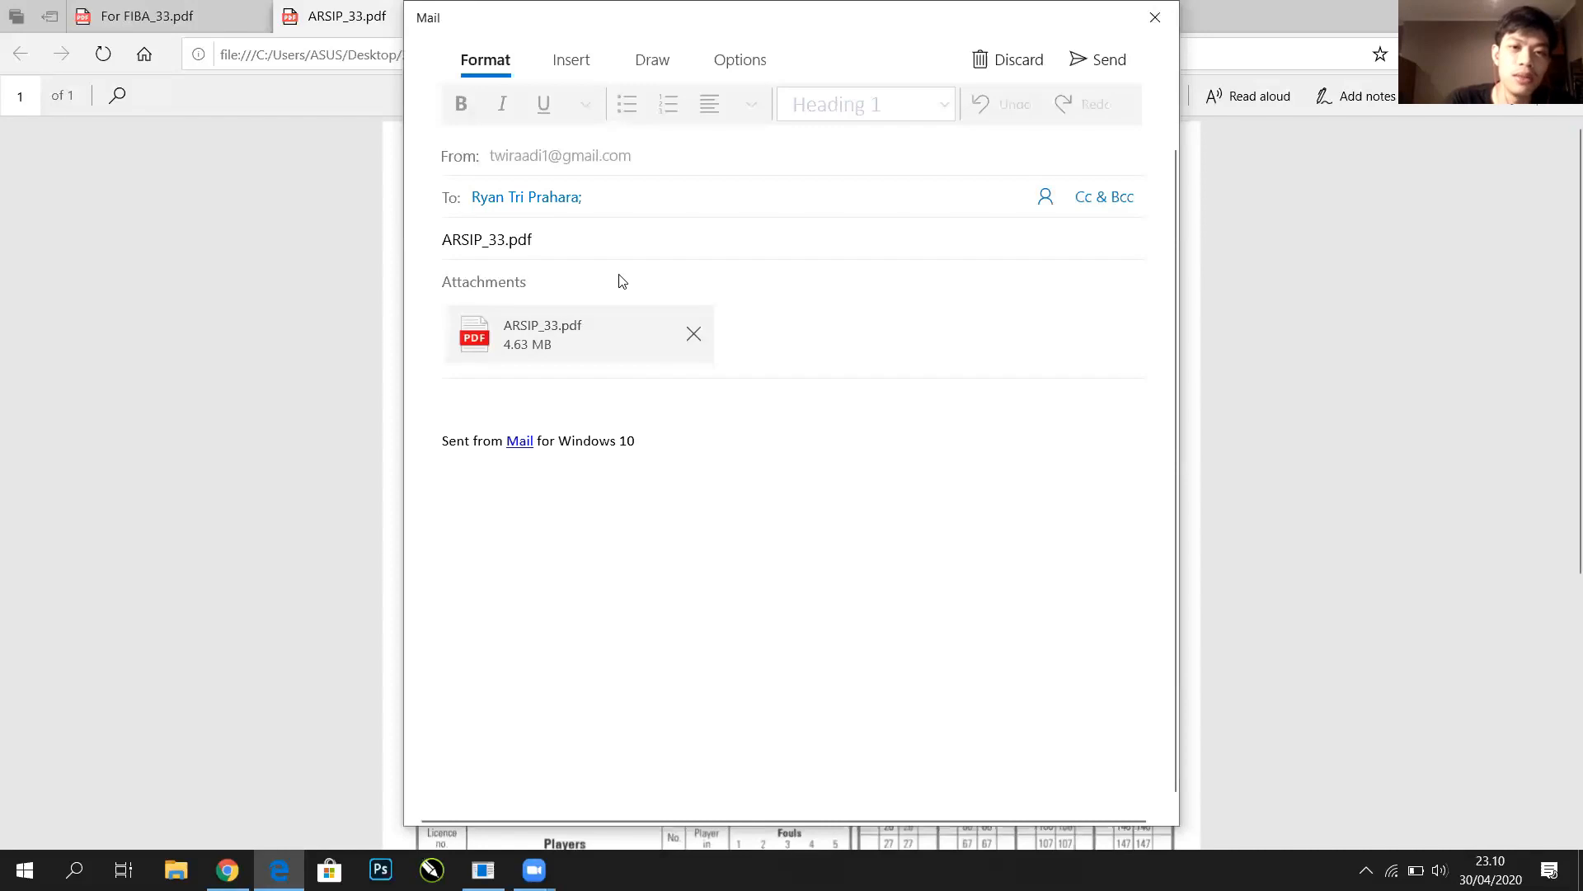
drag(601, 238, 463, 261)
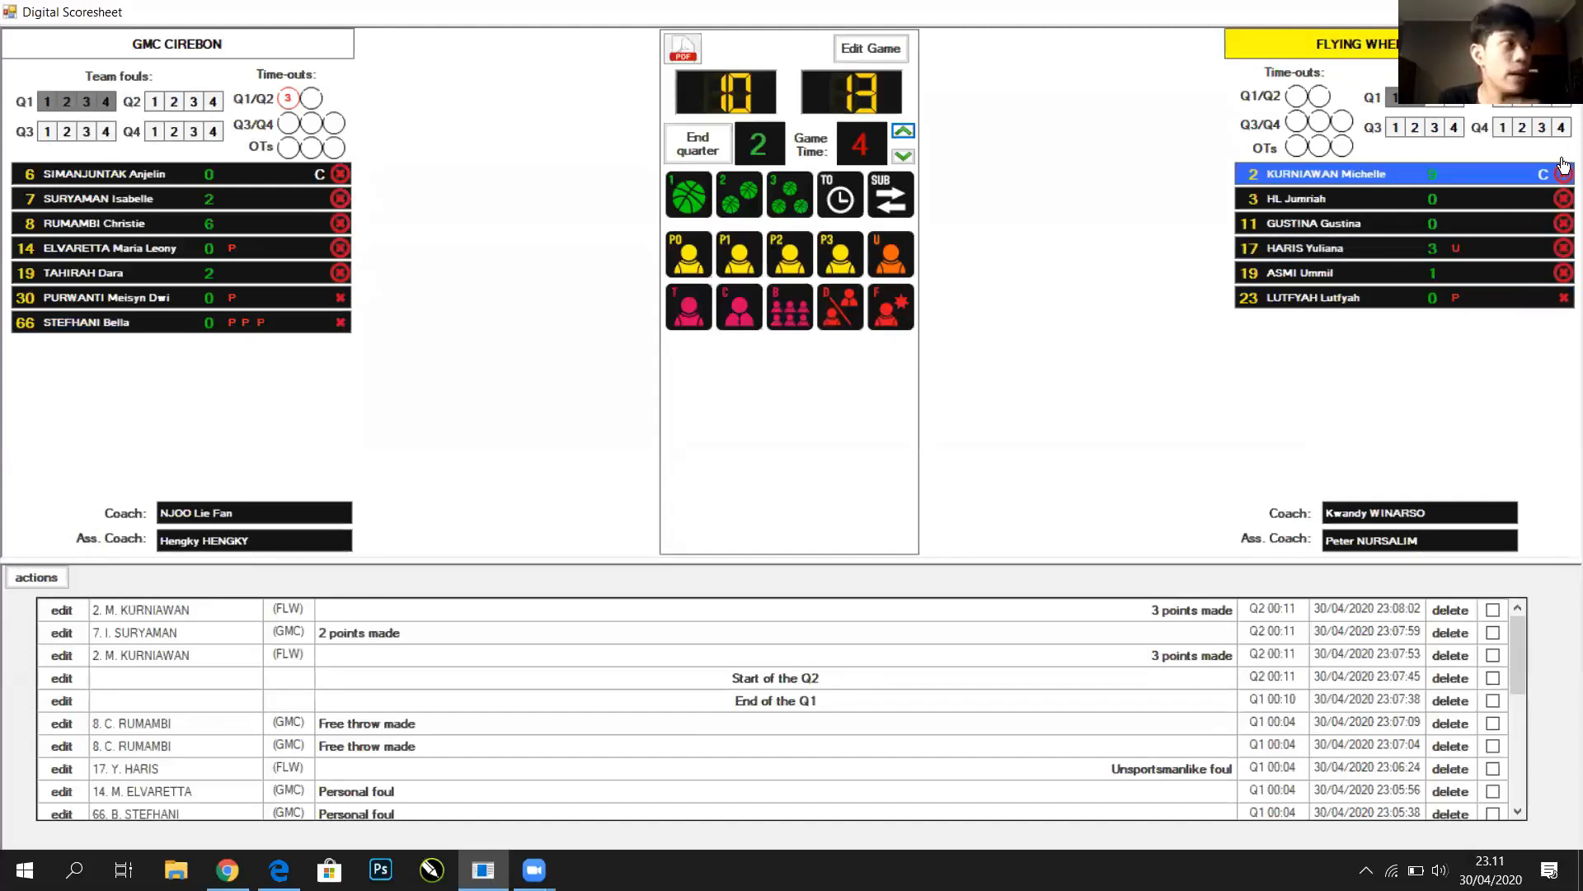
Log a Flying Wheel Makassar timeout in Q2 and advance game time to 6
click(1343, 237)
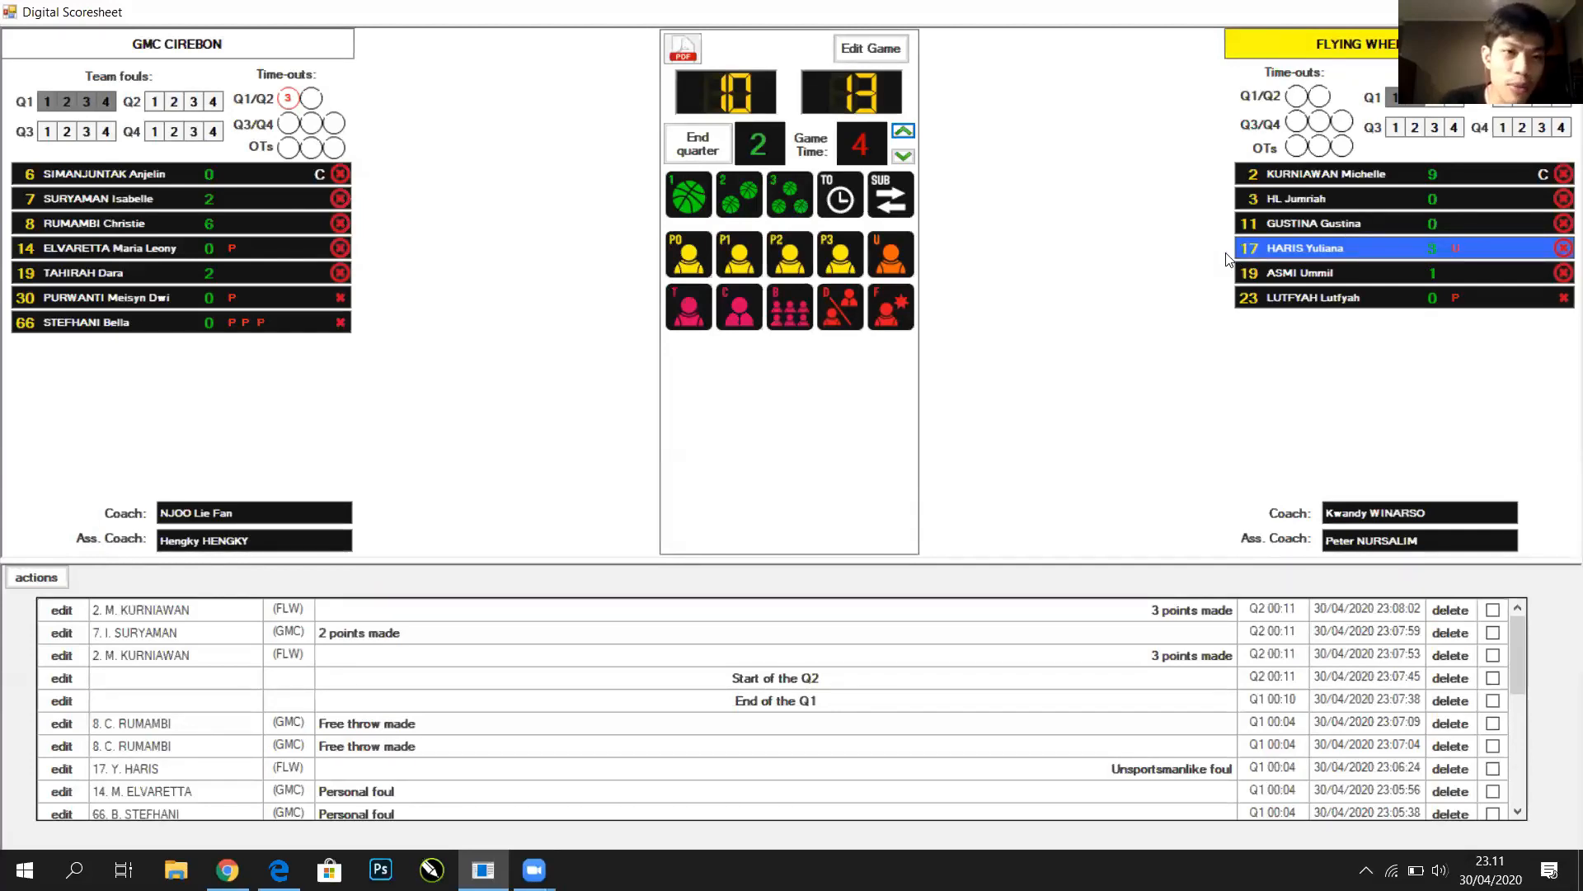
click(288, 105)
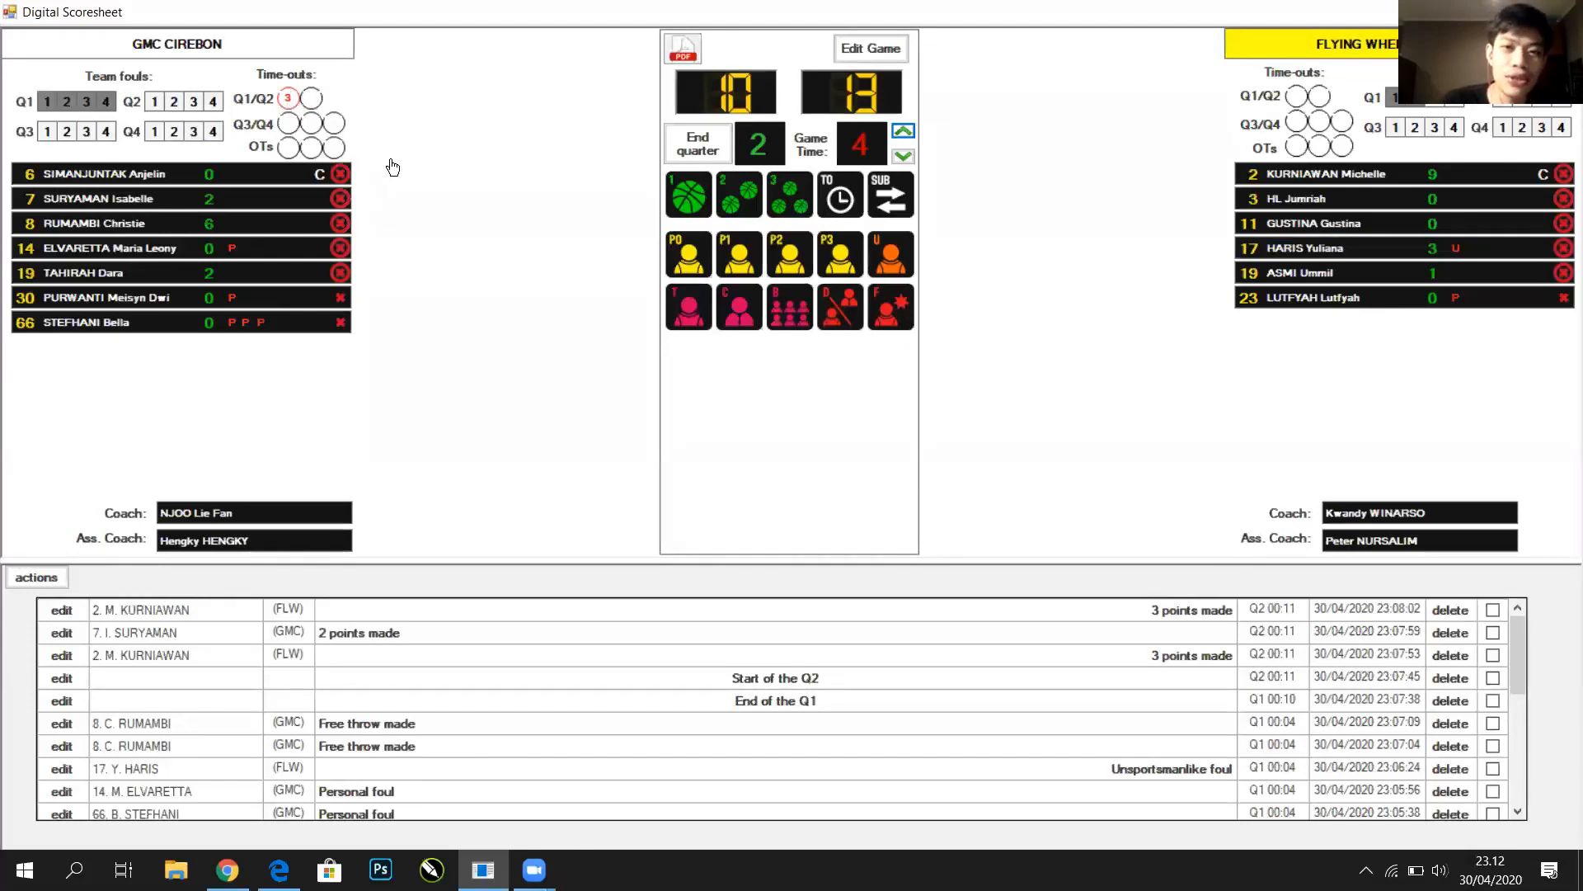
click(841, 195)
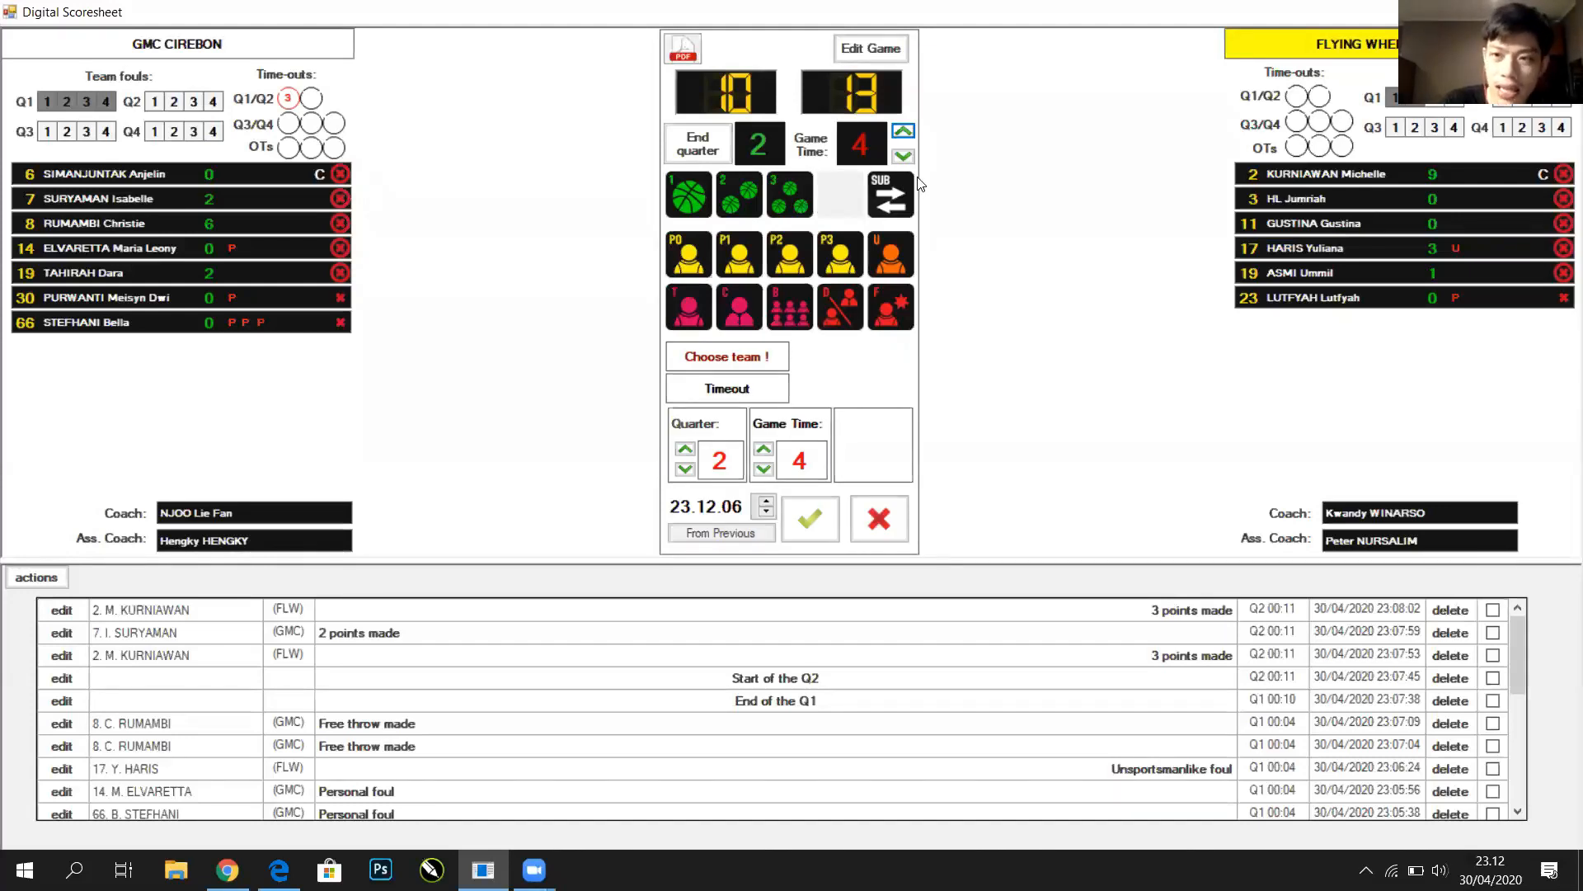
click(1392, 198)
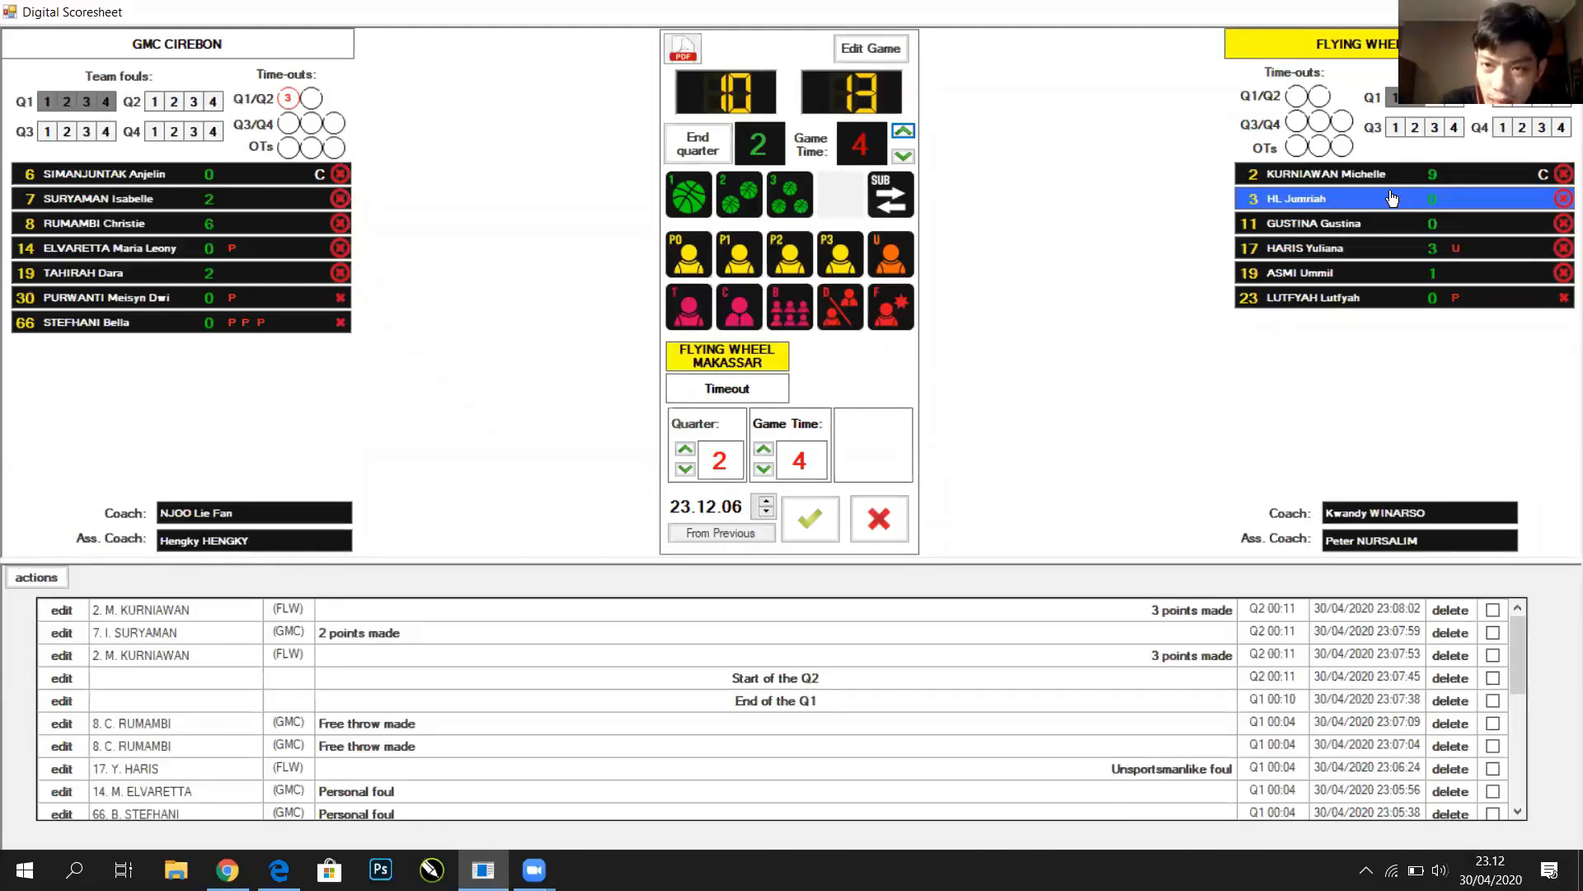
click(807, 515)
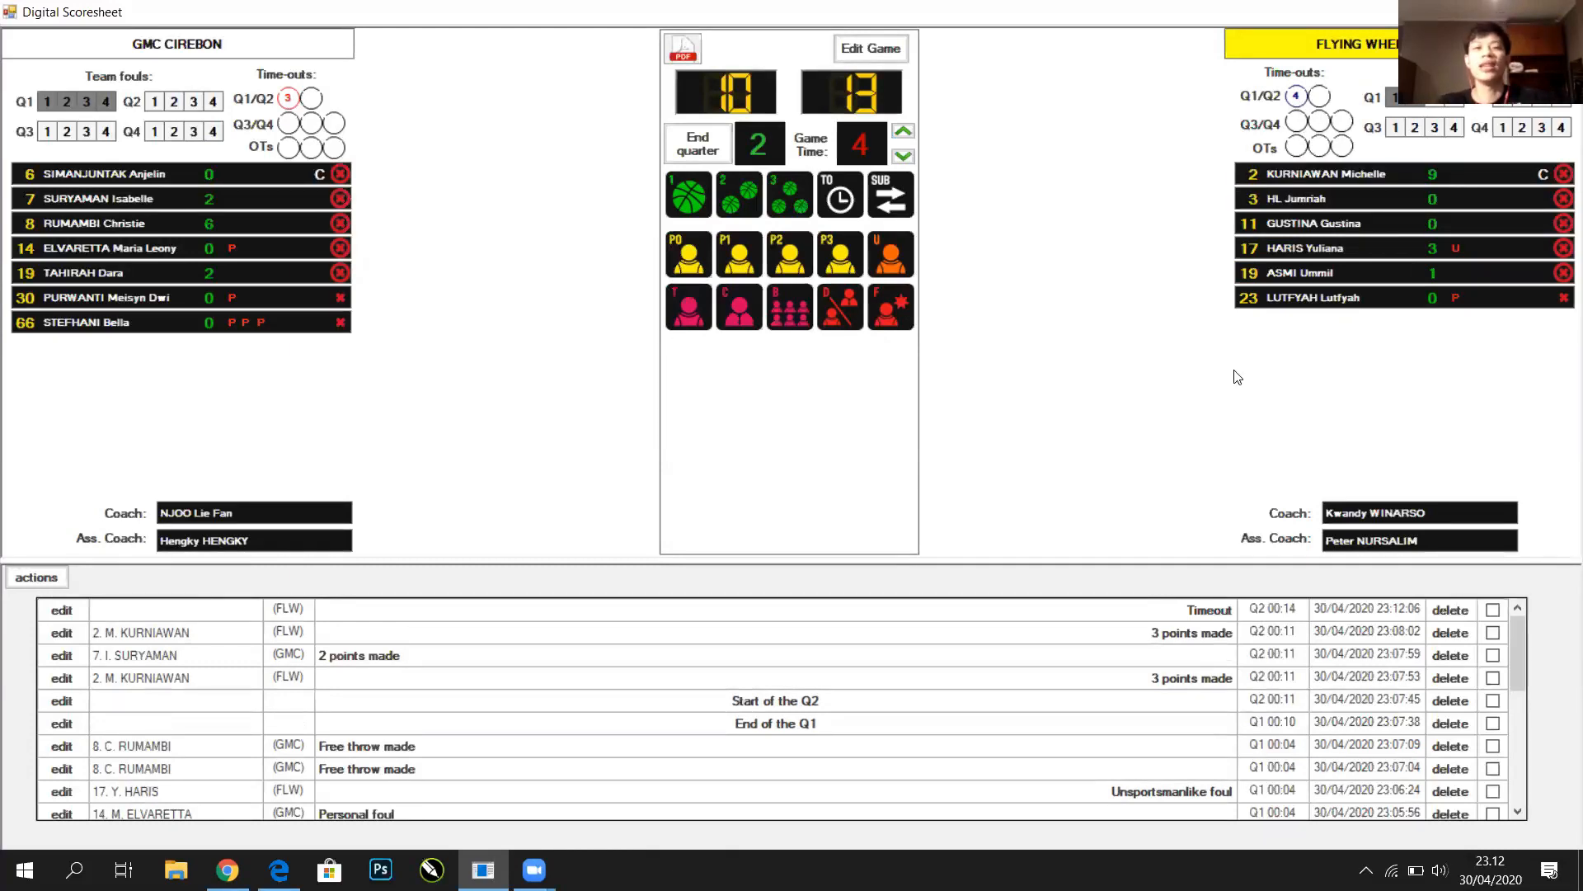
click(903, 130)
click(903, 130)
click(839, 194)
Log a GMC Cirebon timeout at Q2 minute 6 past the limit warning, then return to ARSIP_33.pdf in Edge
click(276, 203)
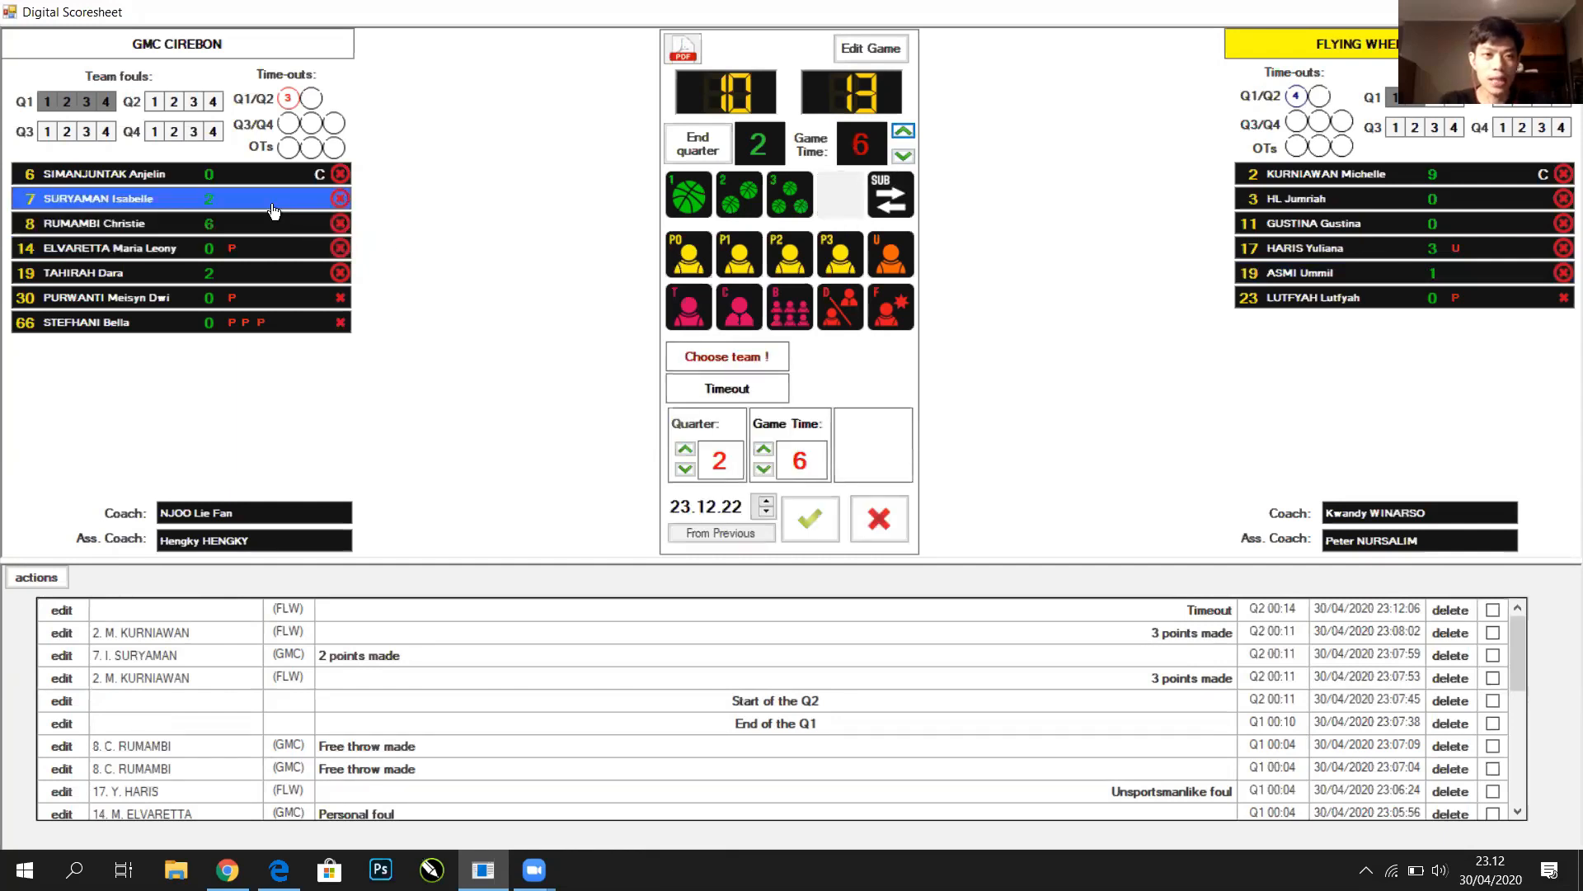
click(823, 526)
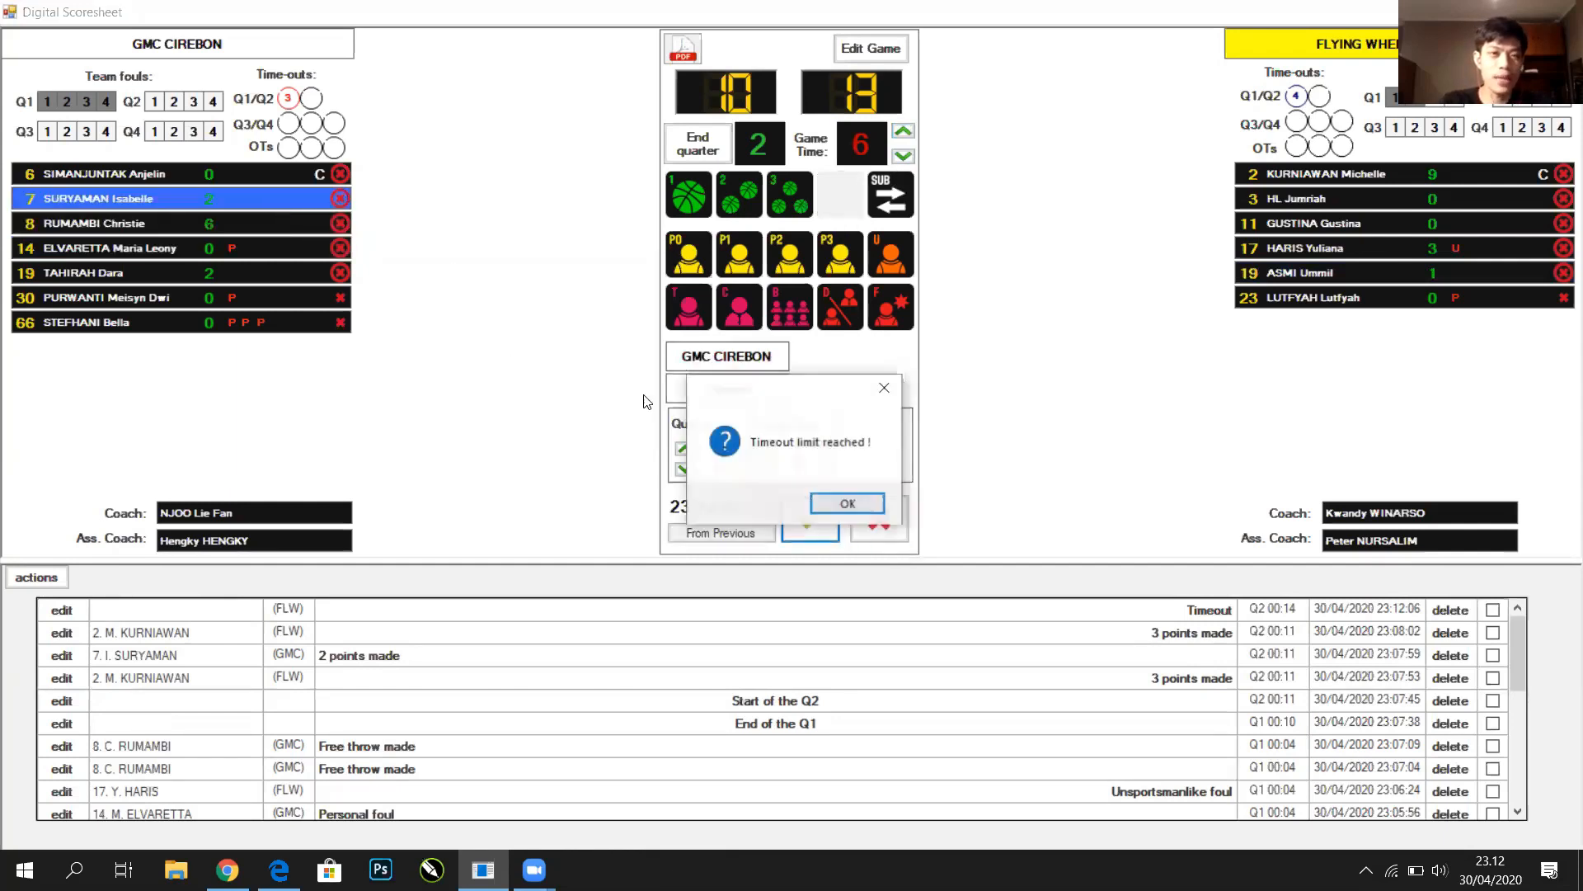
click(847, 503)
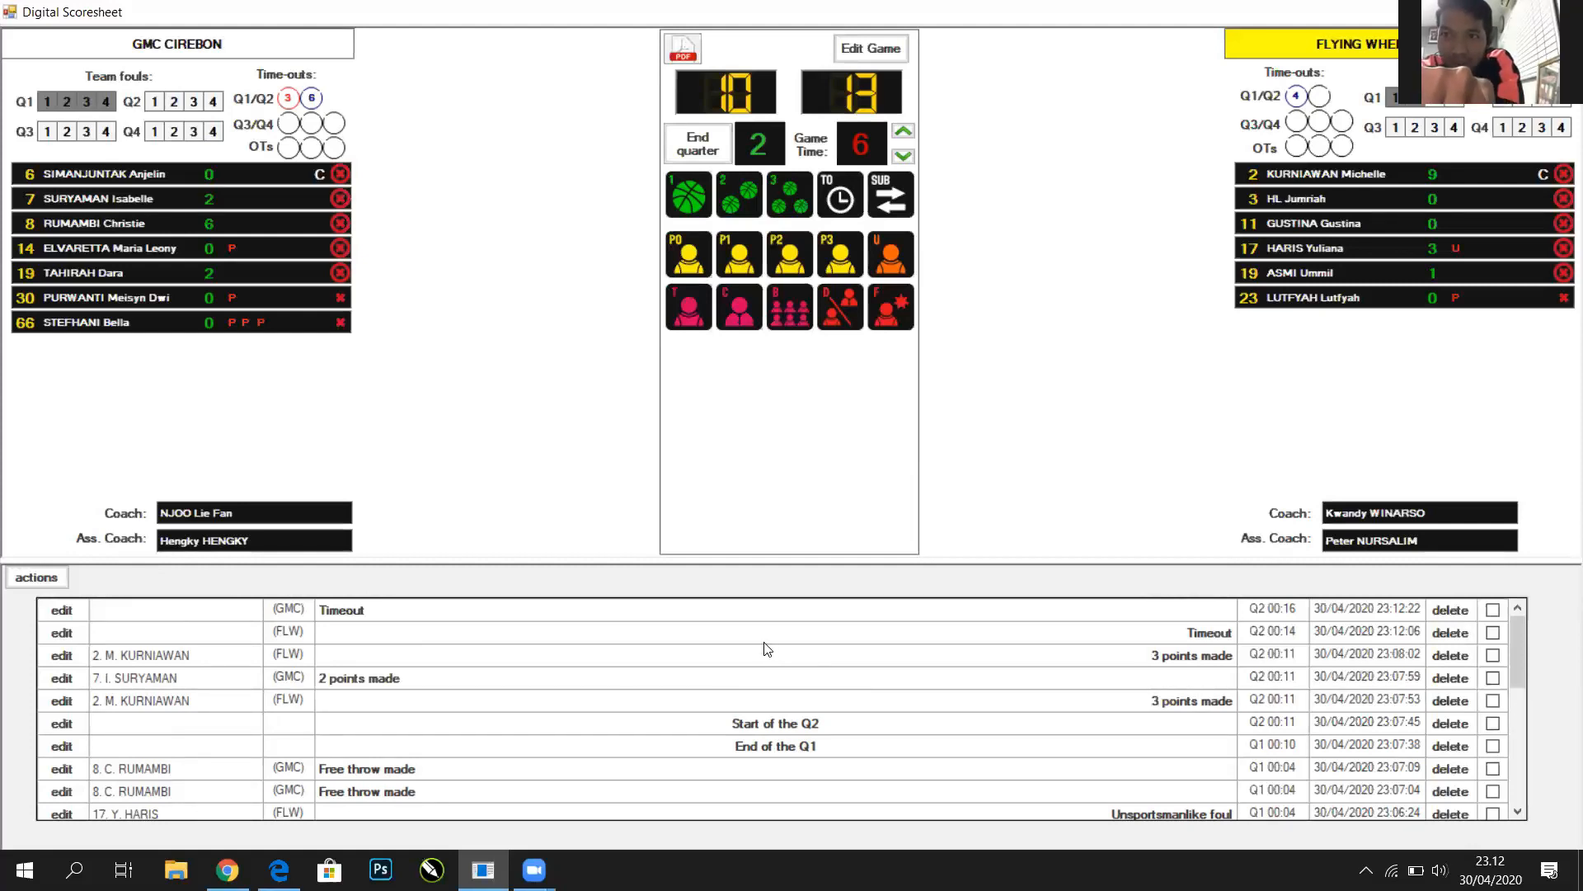
click(278, 870)
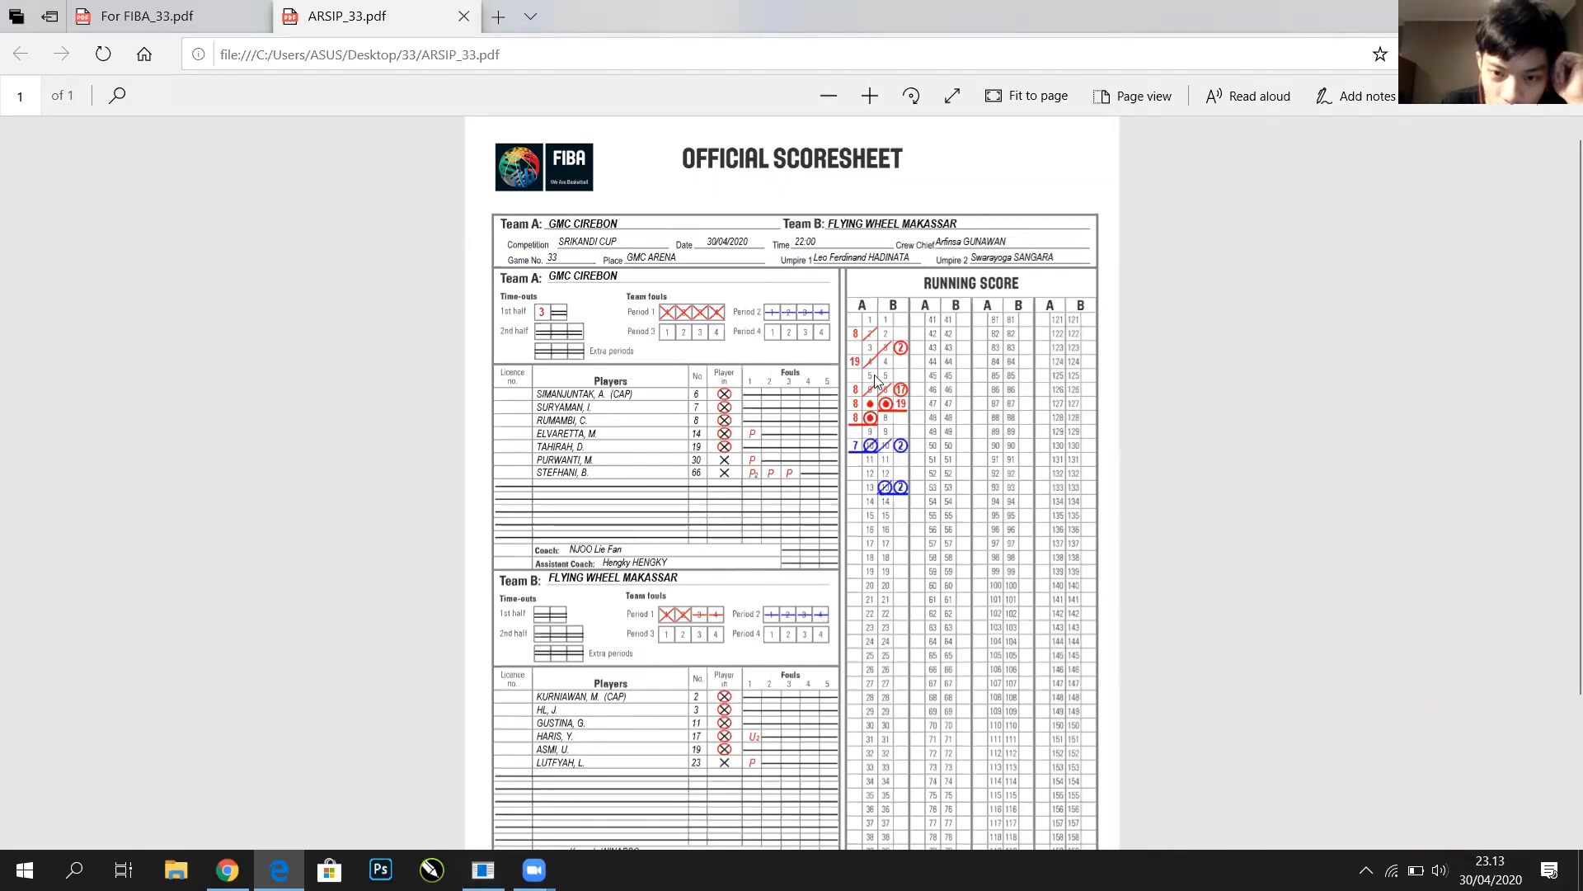
scroll(988, 699, down, 3)
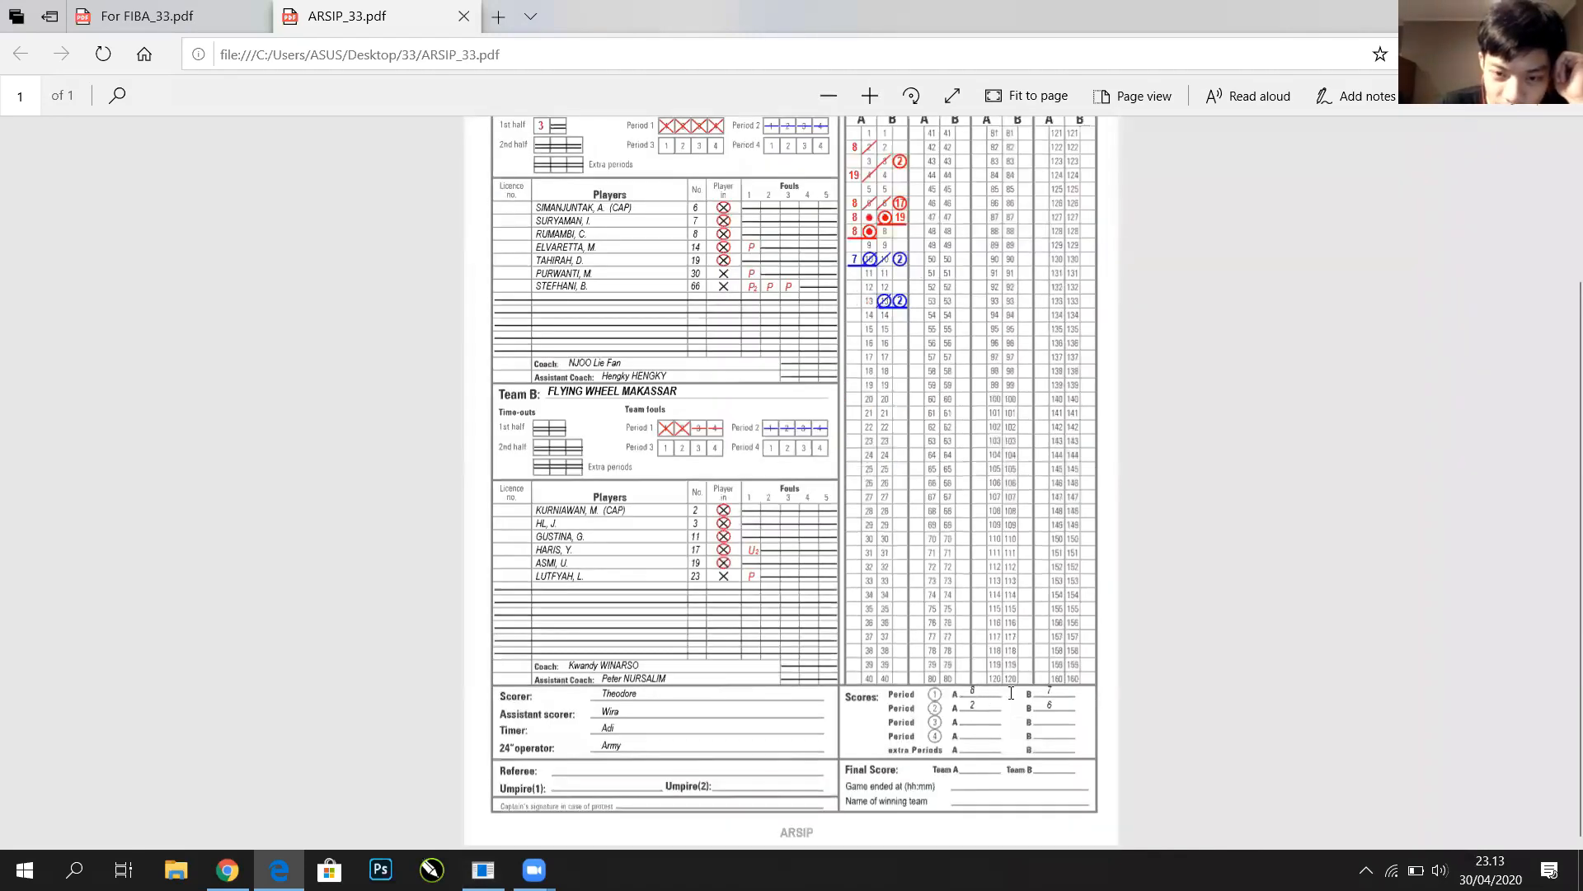
drag(1009, 696, 1025, 696)
click(967, 707)
double_click(1049, 706)
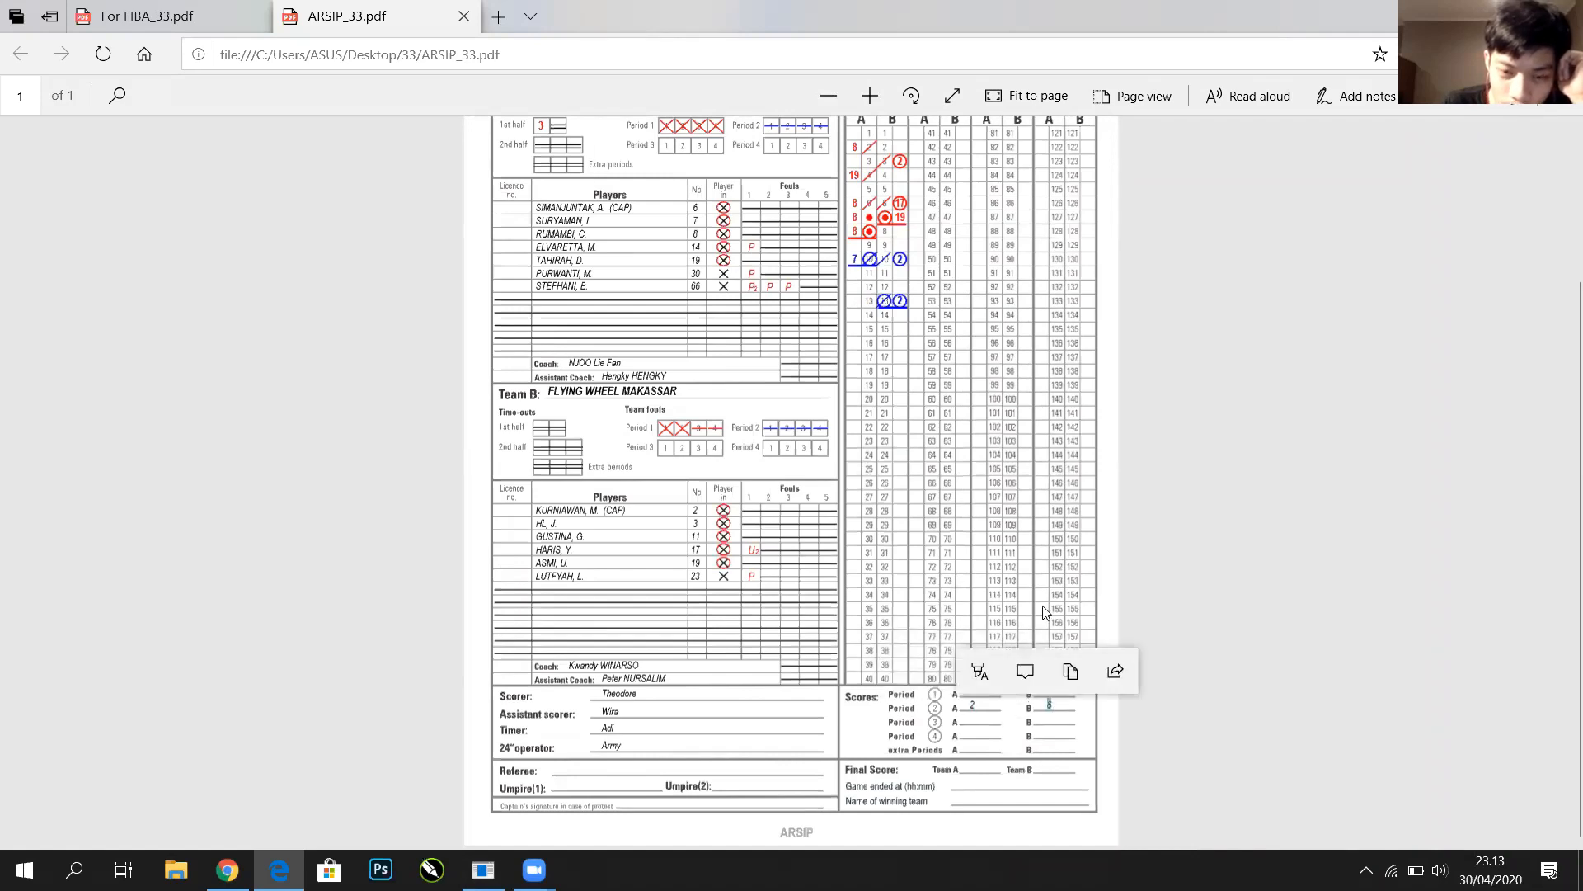
click(811, 470)
scroll(813, 464, up, 3)
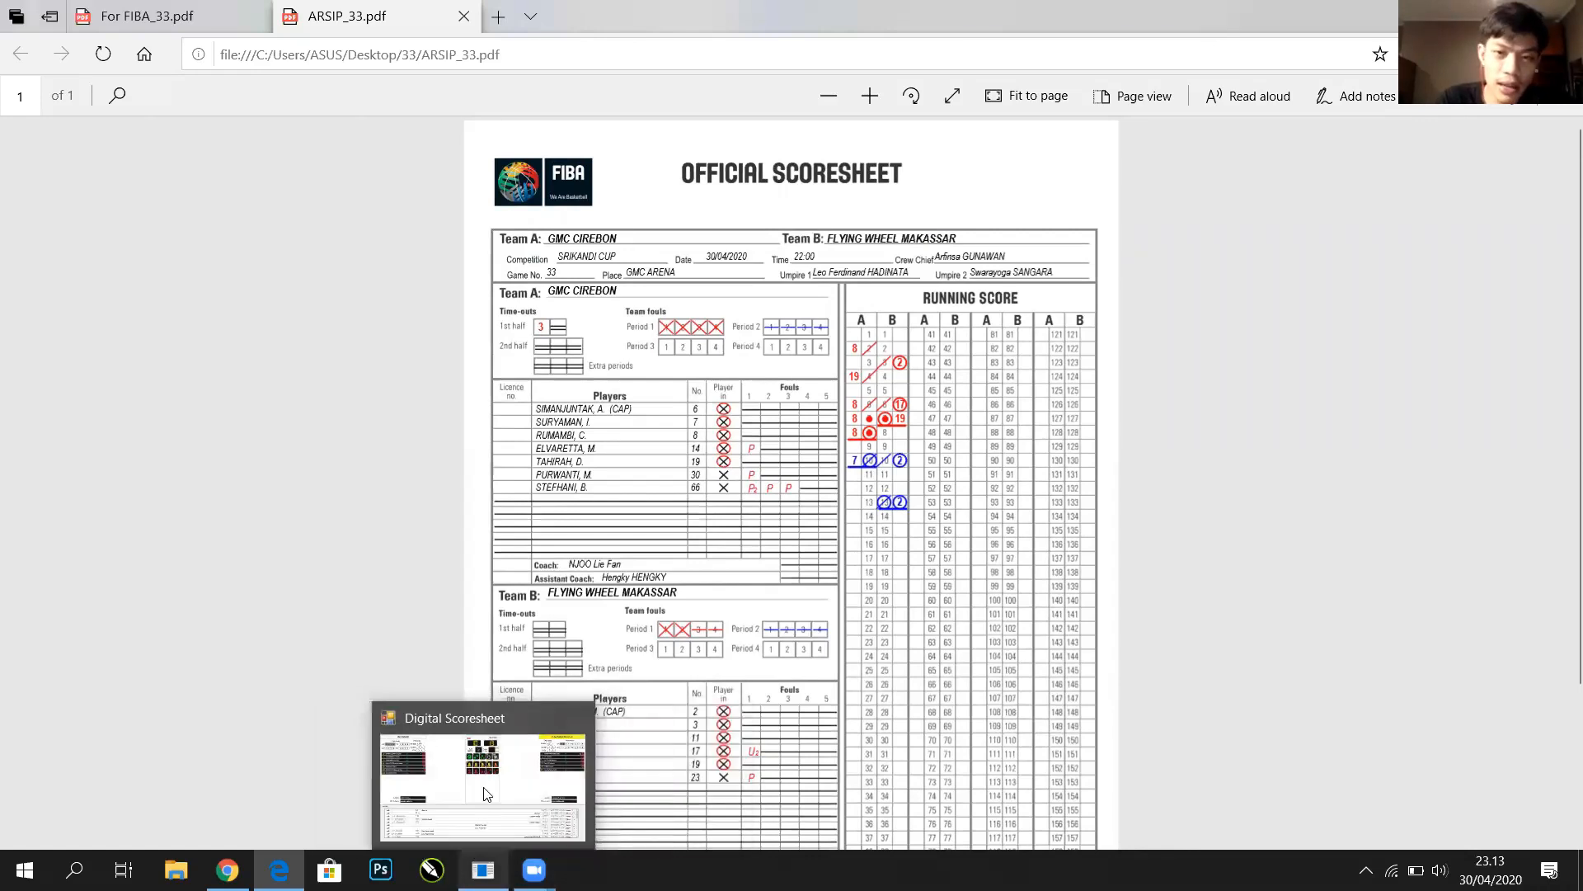
click(480, 804)
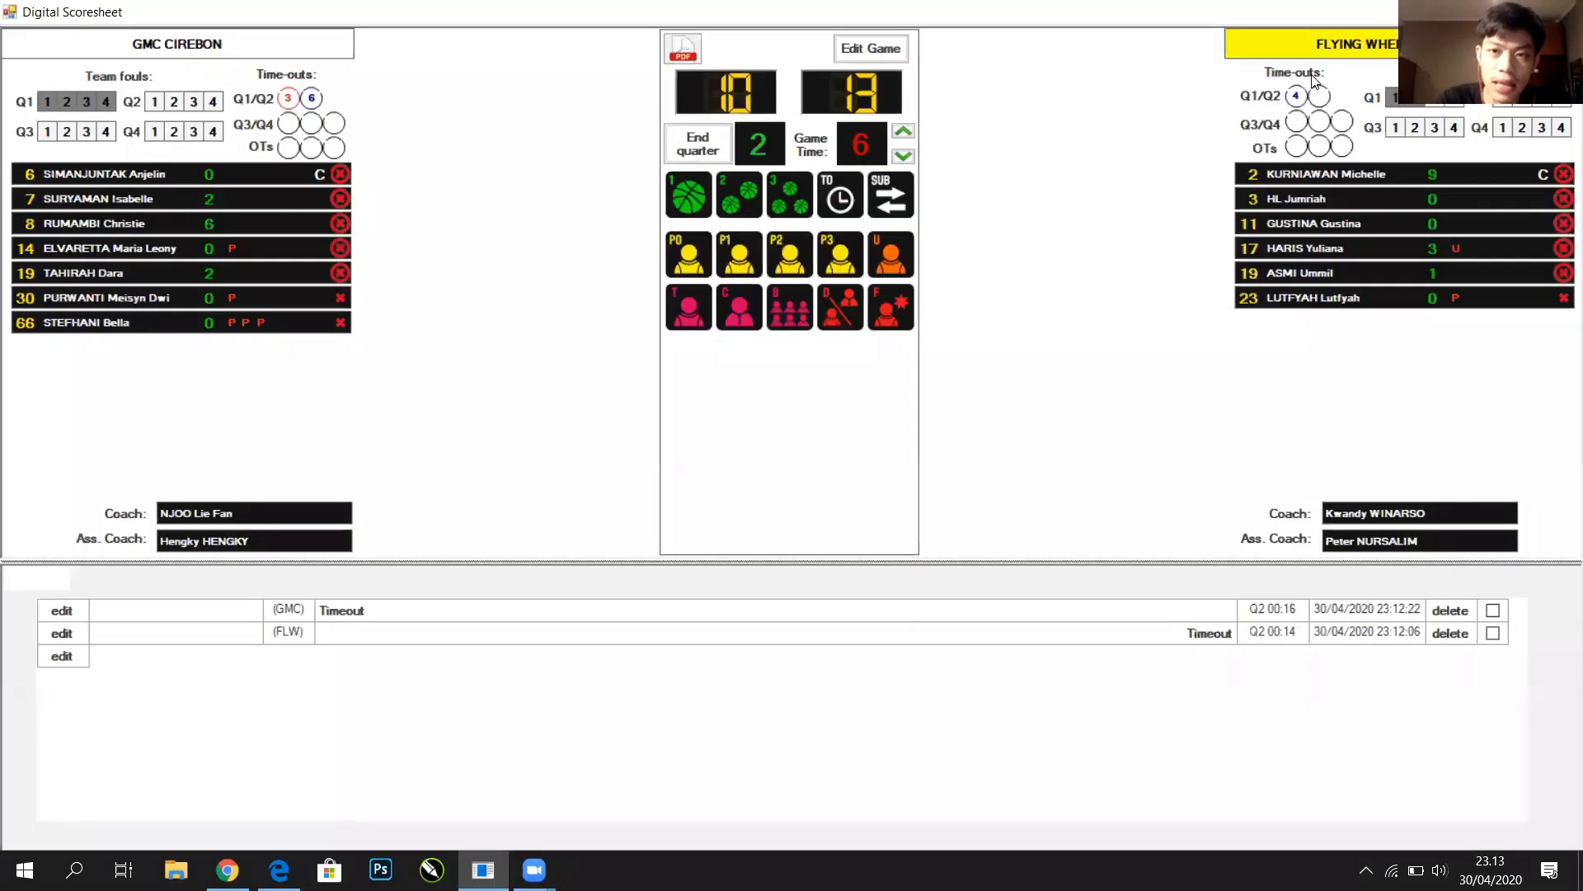